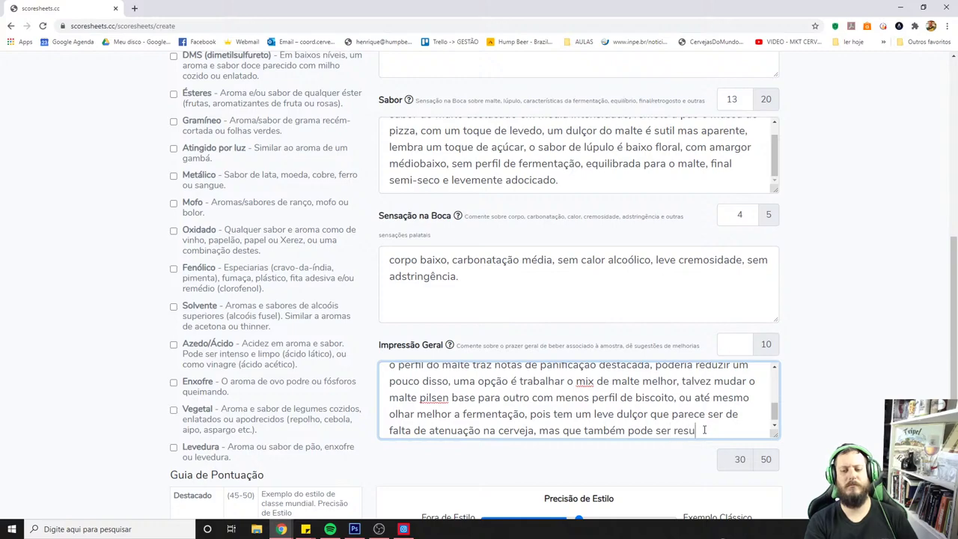
- Finish the Impressão Geral comment with "resultado do perfil maltado." and give that section a score of 6
type("perfil maltado")
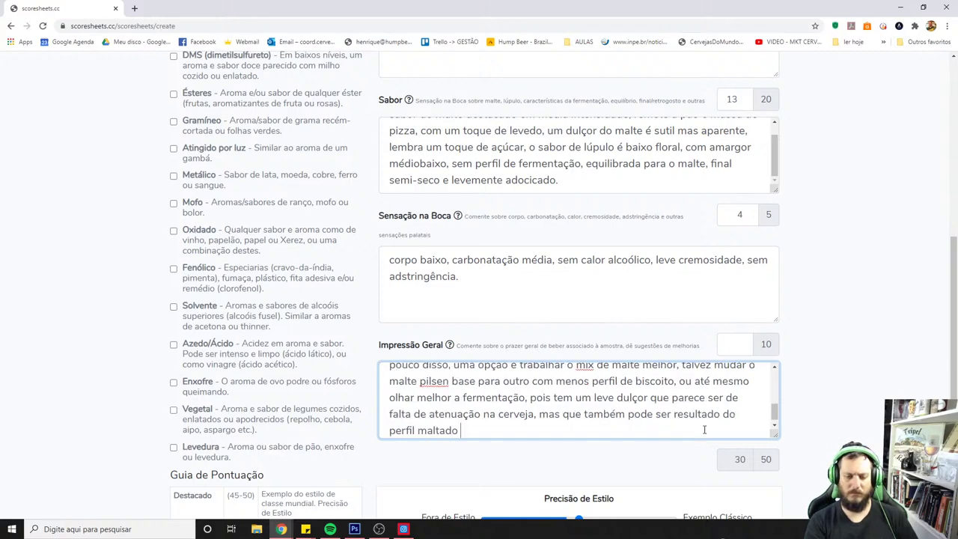
key("BackSpace")
type(".")
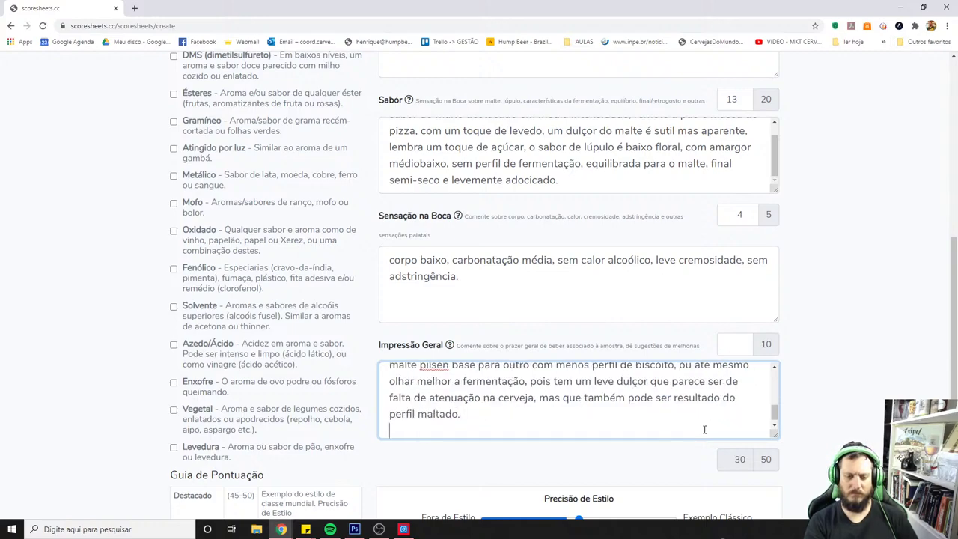
key("Return")
left_click(726, 344)
type("6")
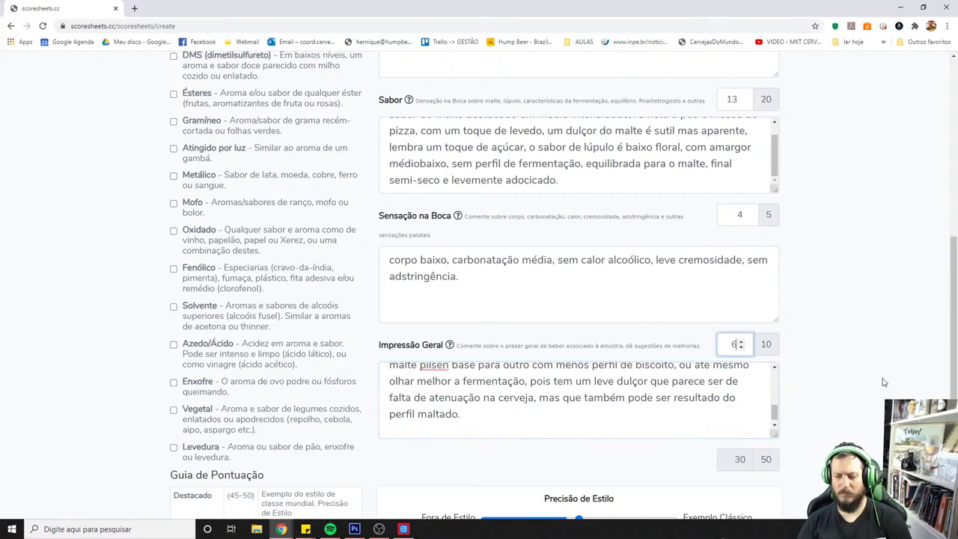
- Rate Precisão de Estilo at about two thirds of its scale, and Mérito Técnico and Intangíveis at about four fifths
scroll(823, 381, "down", 3)
left_click(611, 291)
left_click_drag(592, 336, 641, 387)
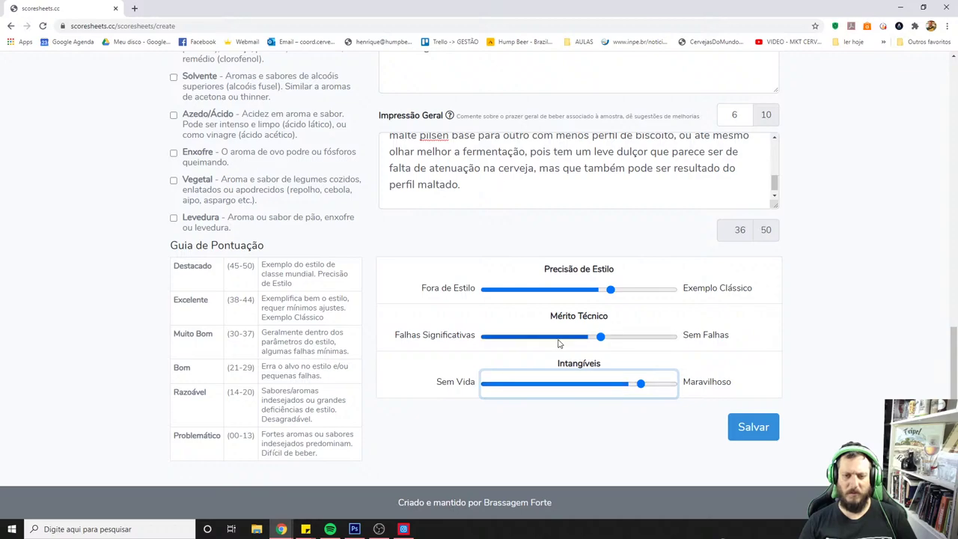
left_click_drag(608, 338, 636, 339)
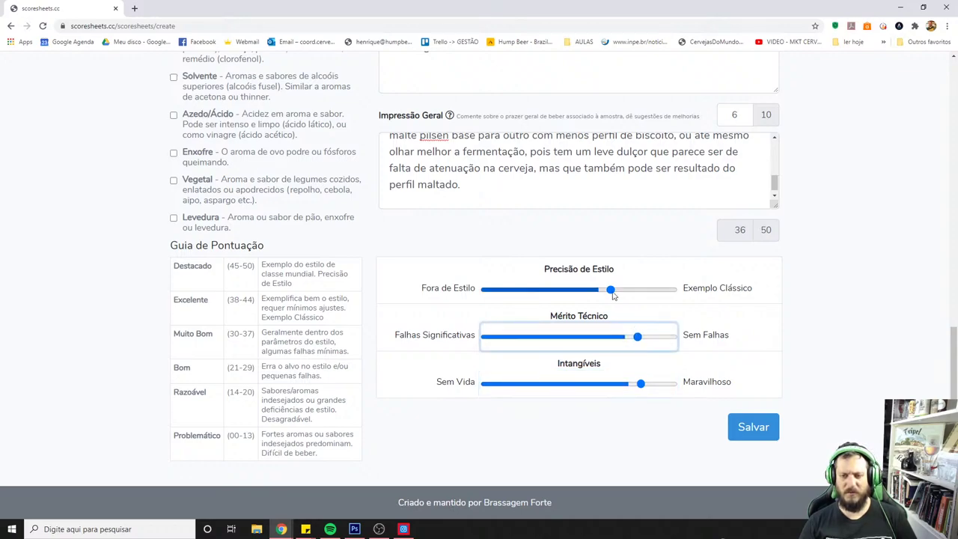
left_click(611, 290)
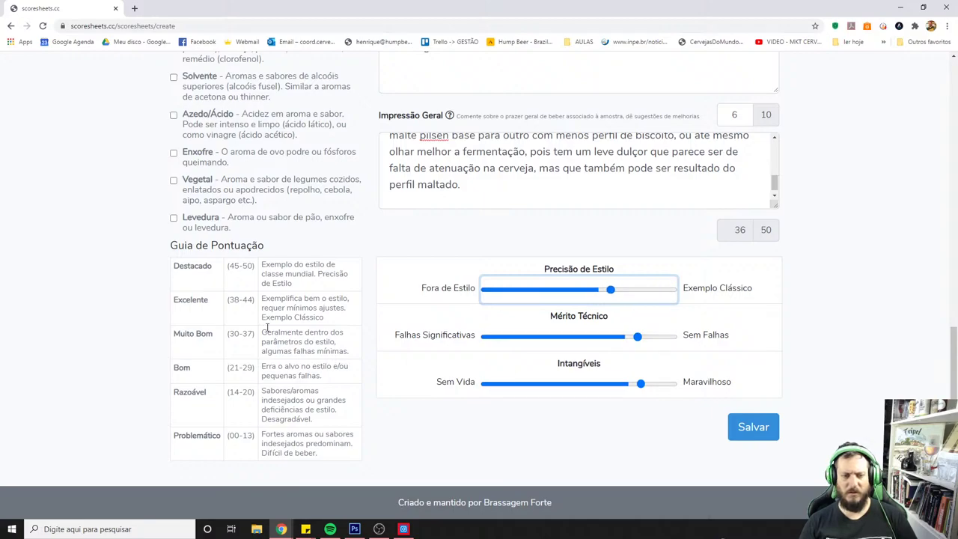
- Go through the Definição de Nomenclatura descriptors and mark Levedura as applicable
scroll(268, 327, "up", 9)
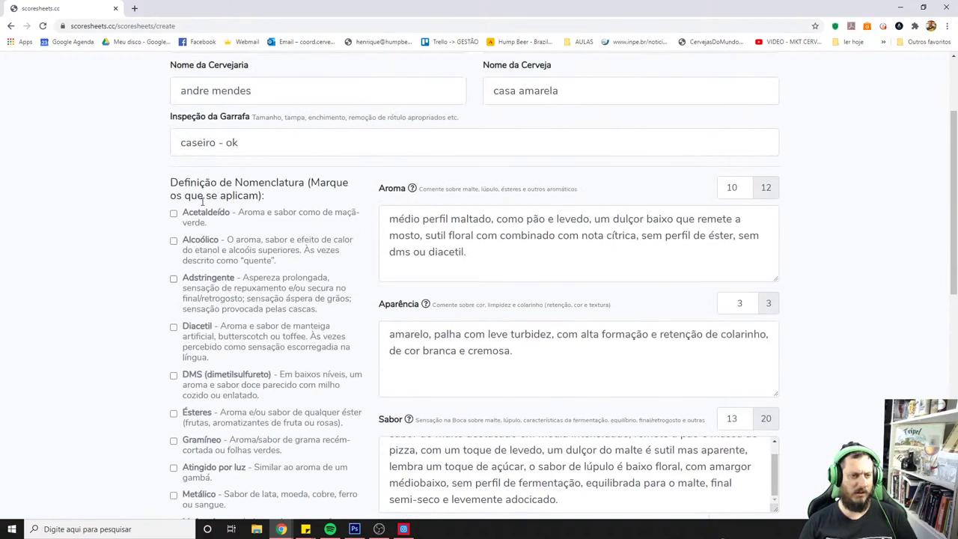
scroll(209, 276, "down", 1)
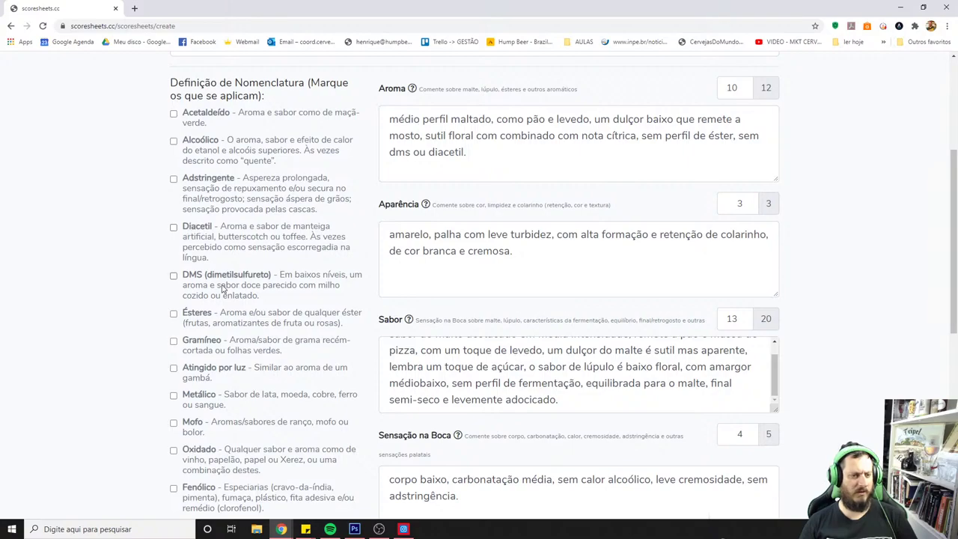
scroll(236, 310, "down", 1)
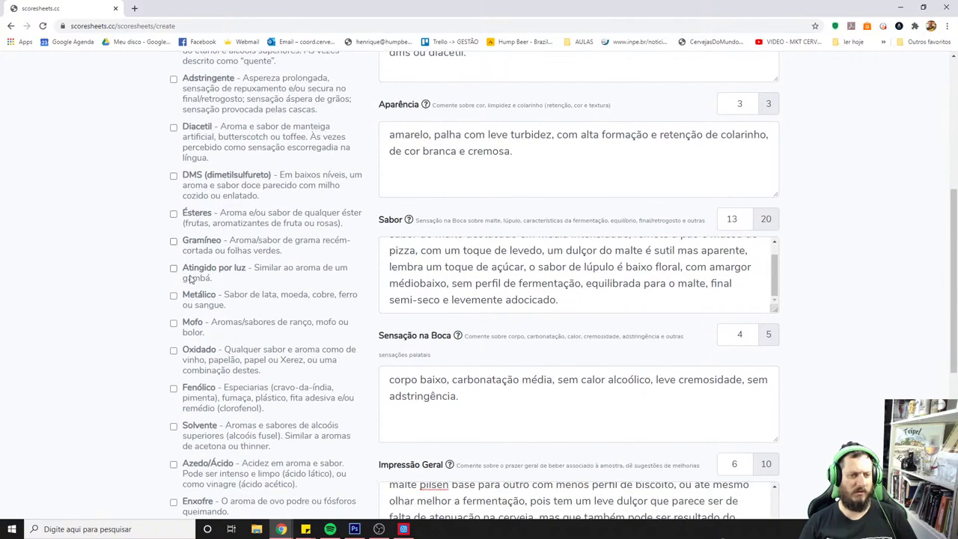
scroll(207, 301, "down", 1)
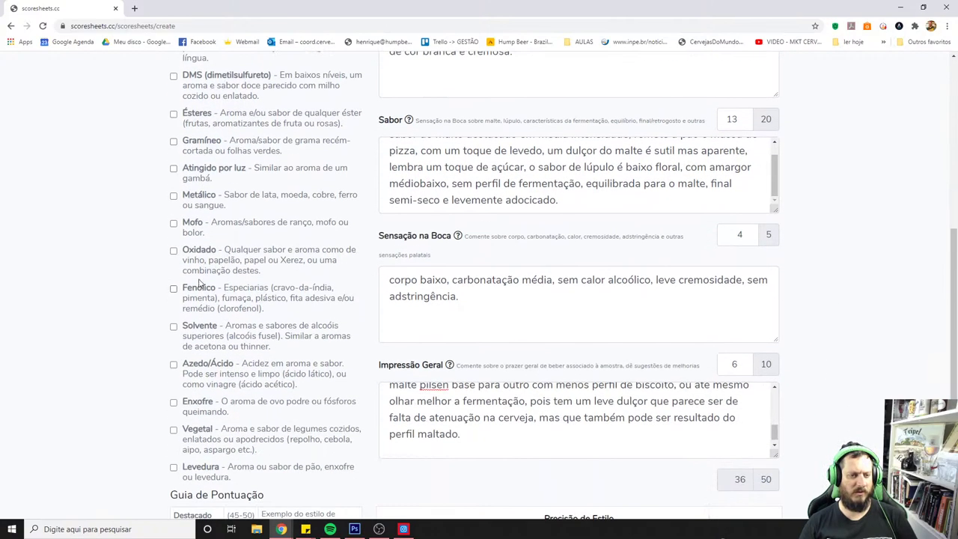
scroll(191, 309, "down", 2)
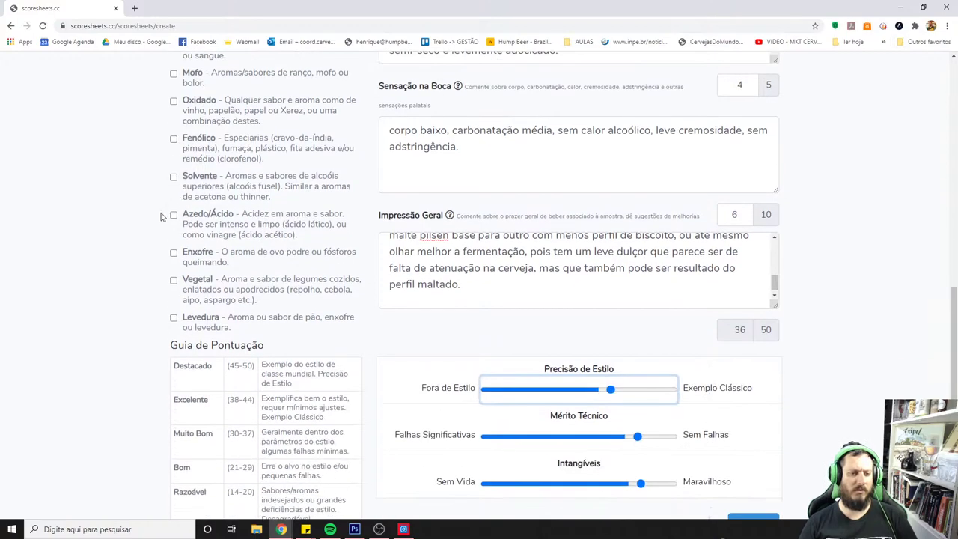
left_click(174, 322)
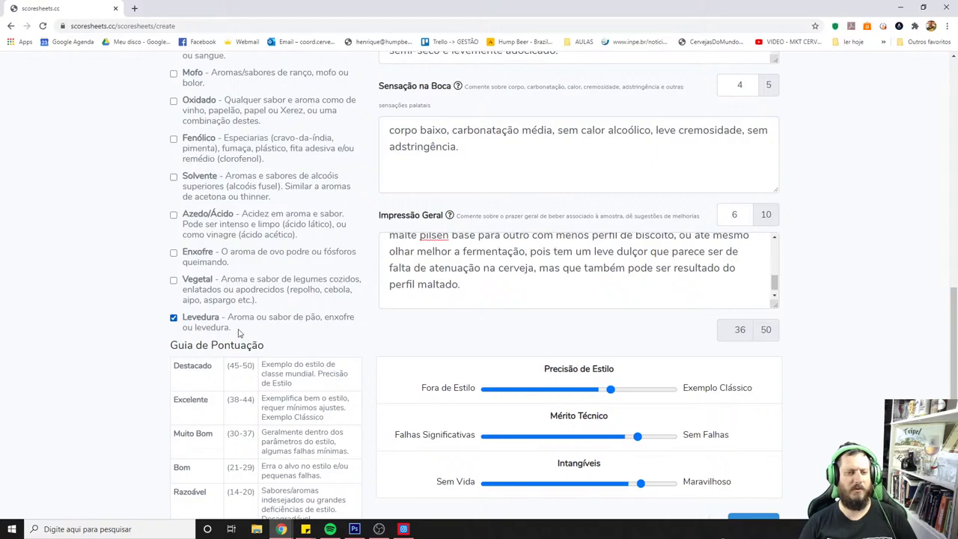
- Review the completed Munich Helles scoresheet and save it
scroll(448, 265, "up", 5)
scroll(307, 268, "up", 5)
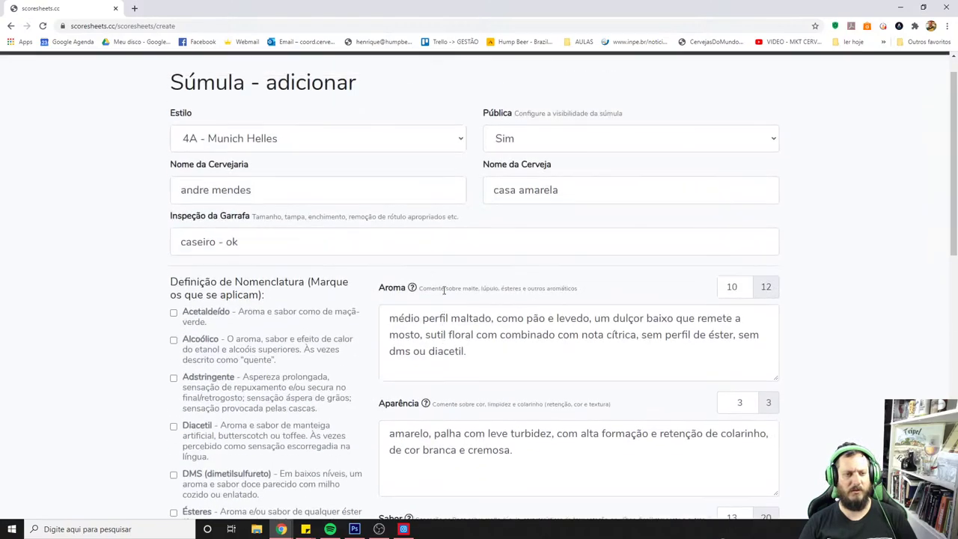
scroll(524, 321, "down", 9)
left_click(777, 430)
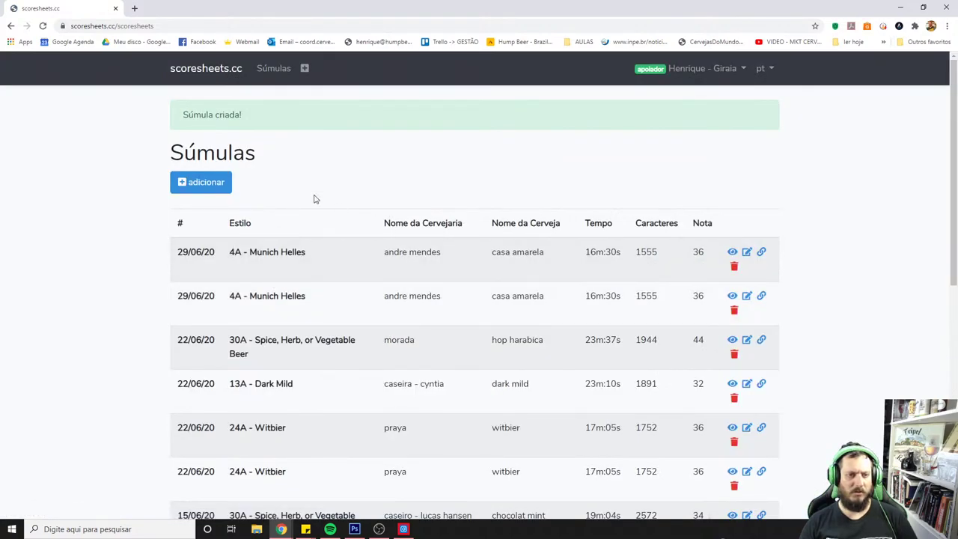
- Add a new scoresheet with style 21A - American IPA and public visibility set to Sim
left_click(212, 185)
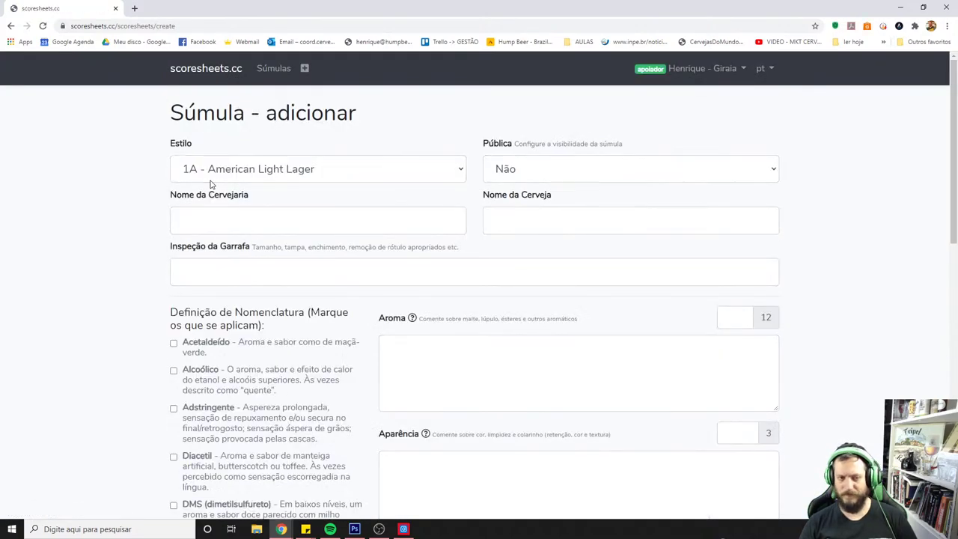
left_click(449, 178)
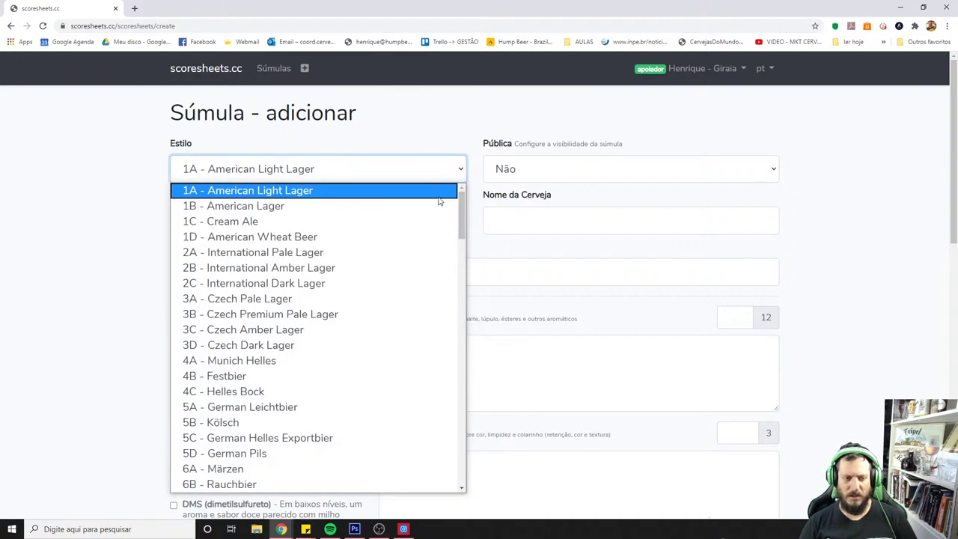
scroll(367, 397, "down", 10)
scroll(368, 398, "down", 3)
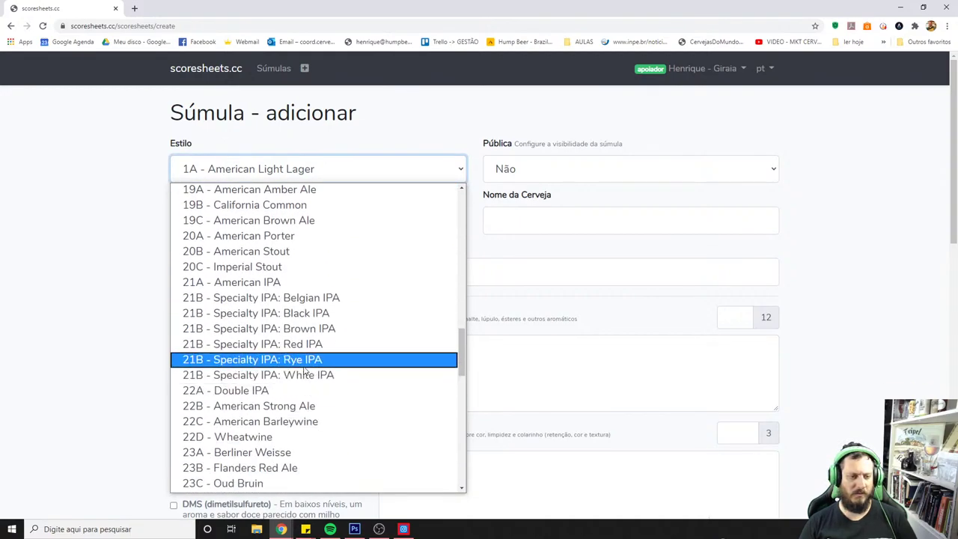
left_click(330, 281)
left_click(596, 174)
left_click(539, 206)
- Enter "baden baden" as the brewery name and "ipa maracujá" as the beer name
left_click(309, 218)
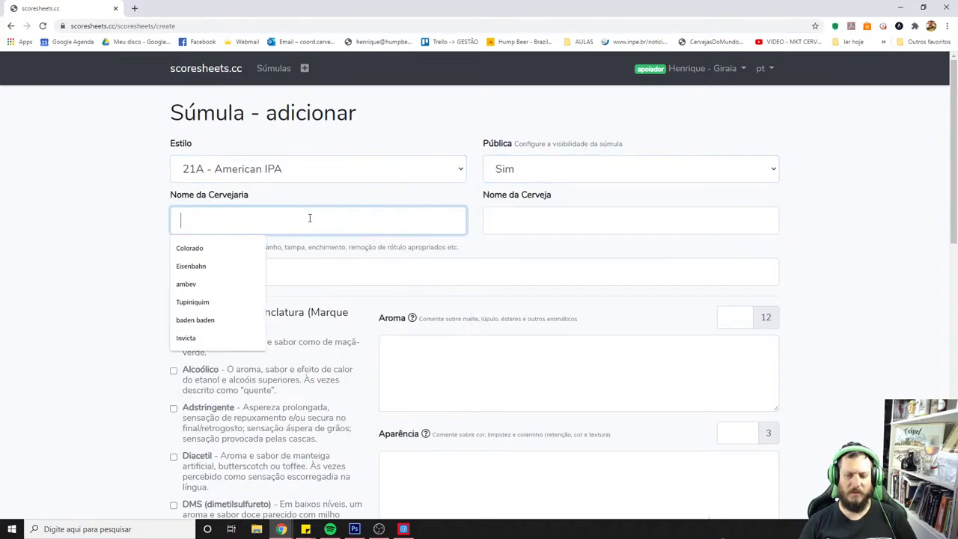
type("ba")
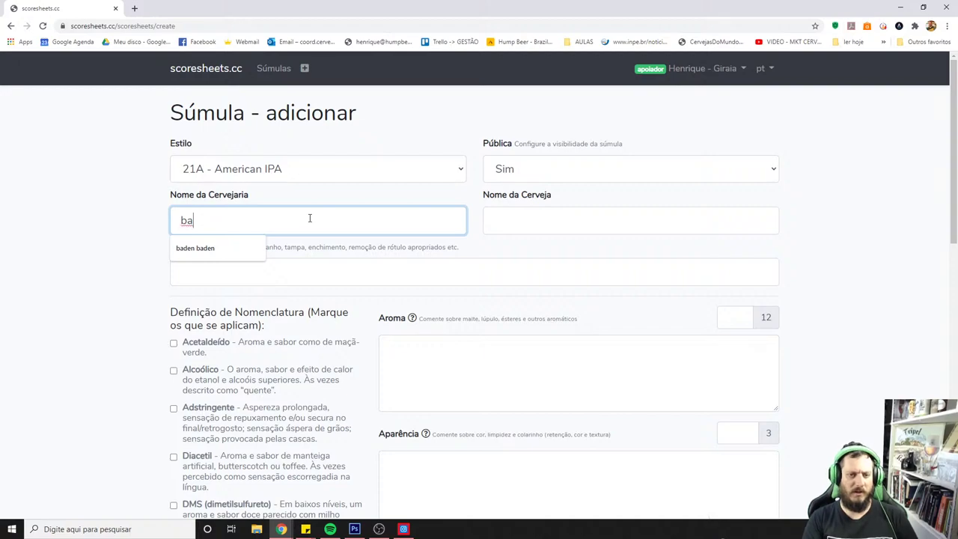
key("Down")
key("Tab")
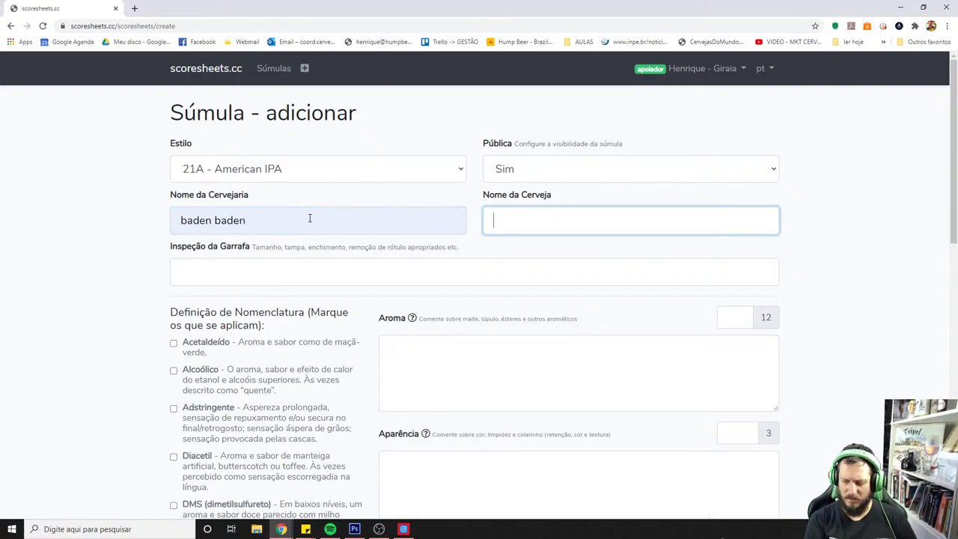
type("ipa m")
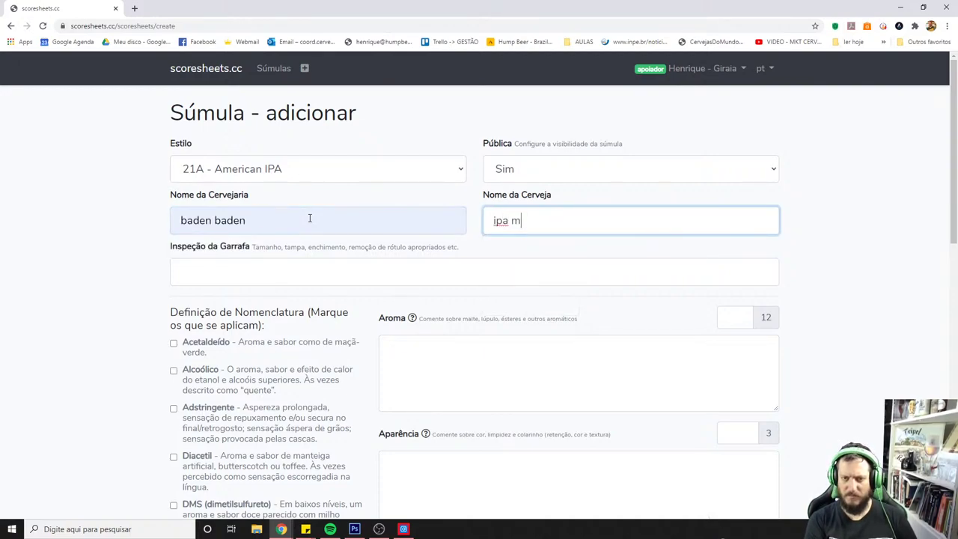
type("aracujá")
key("Tab")
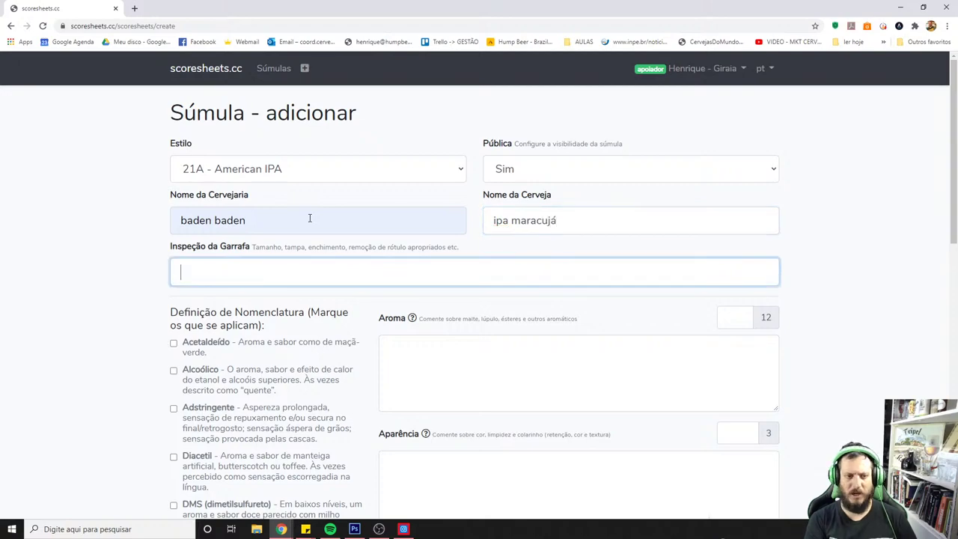
- Fill in the bottle inspection with "ok, 600 ml -> adição de suco de maracujá"
type("ok, 600 ")
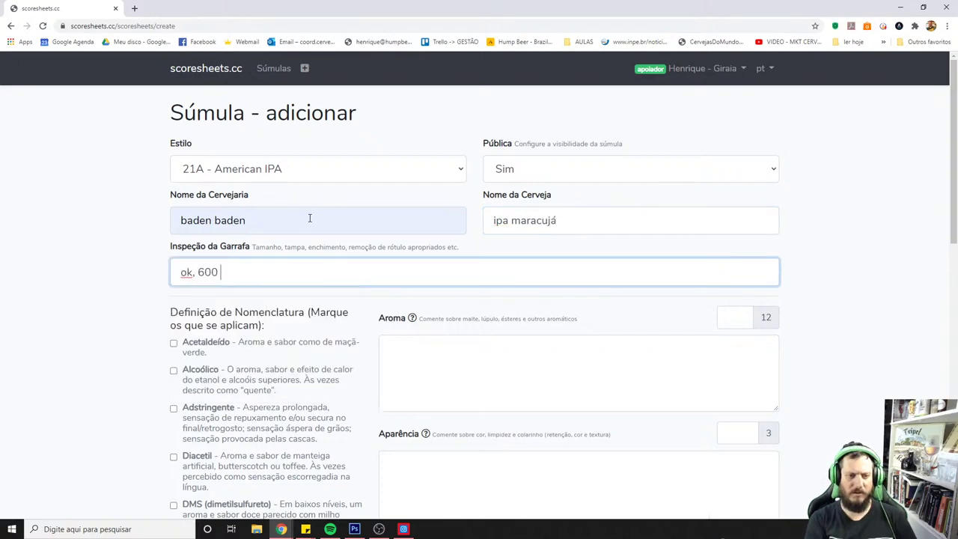
type("ml")
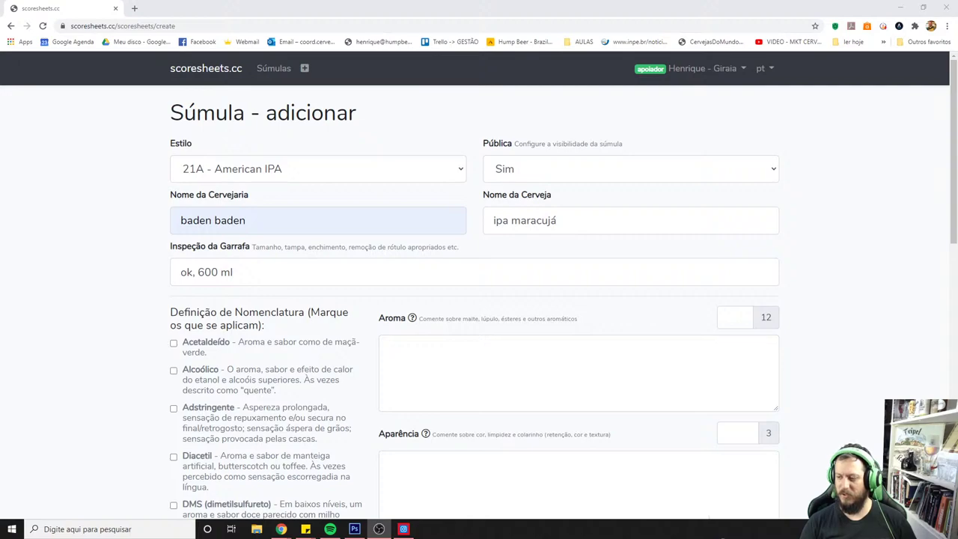
key("alt+Tab")
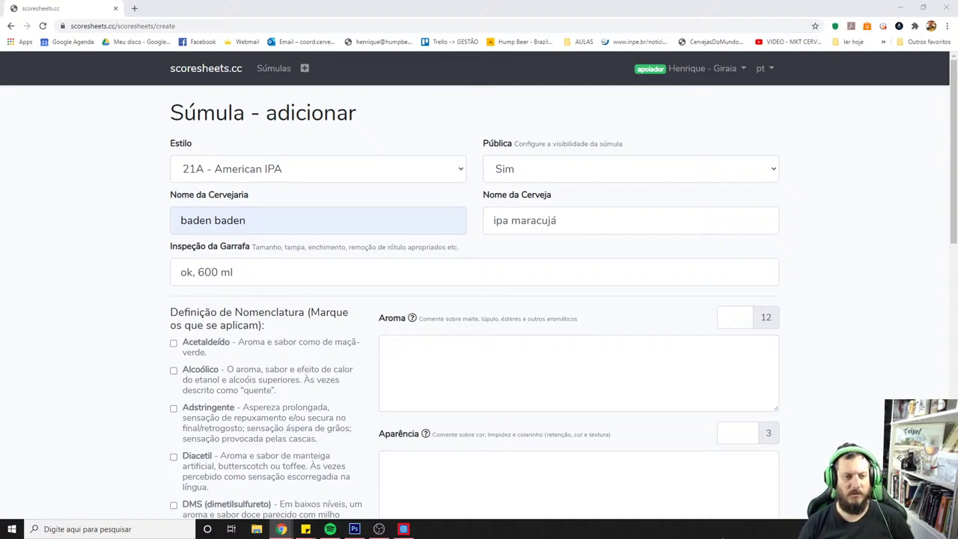
left_click(300, 271)
type("-> adição de s")
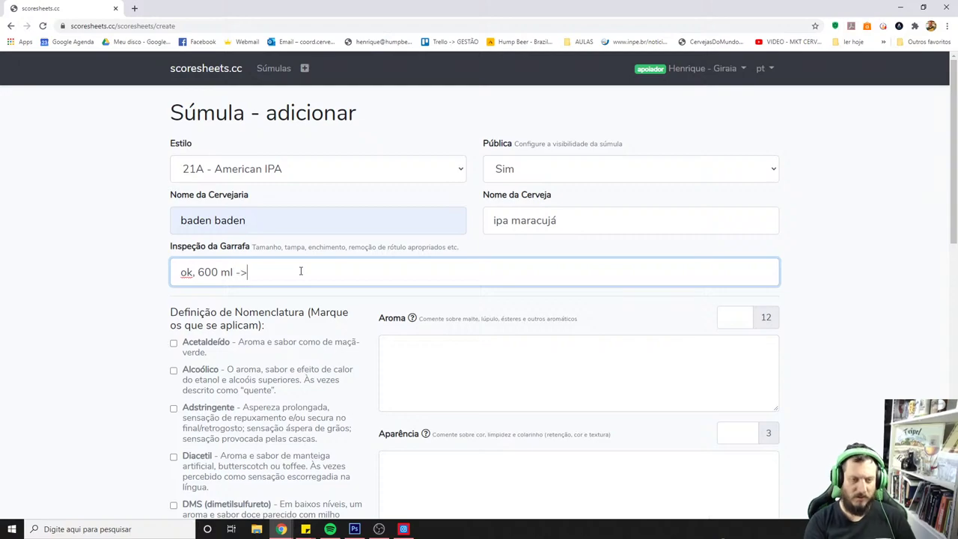
type("uco de maracujá")
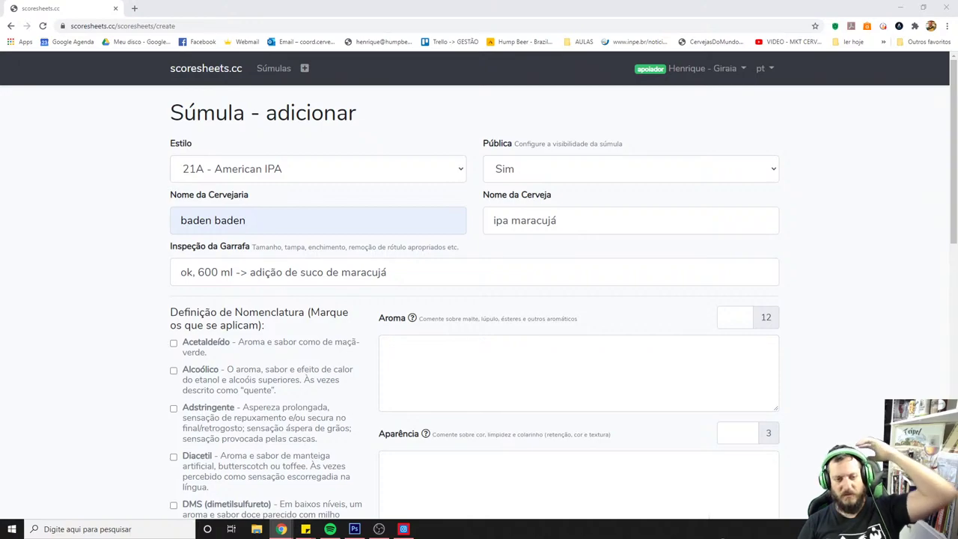
left_click(536, 393)
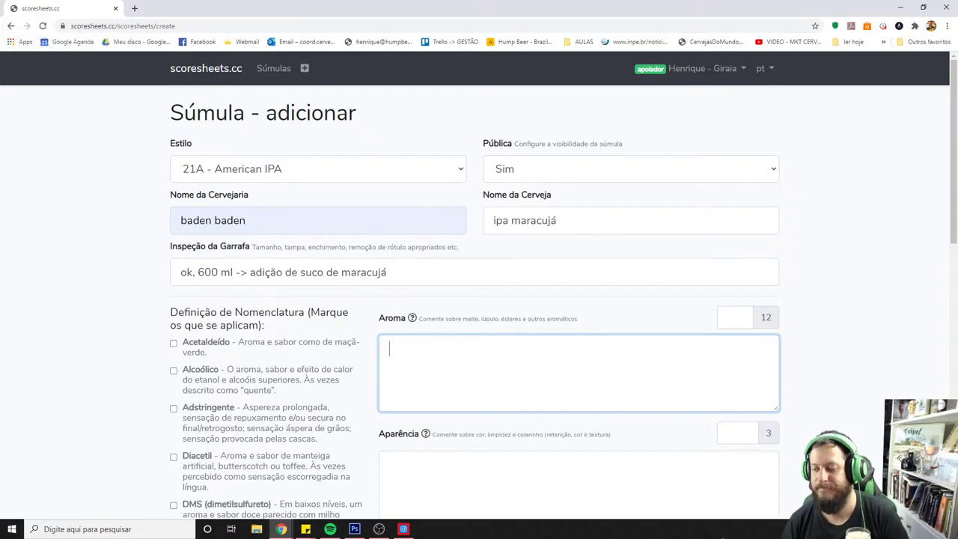
key("alt+Tab")
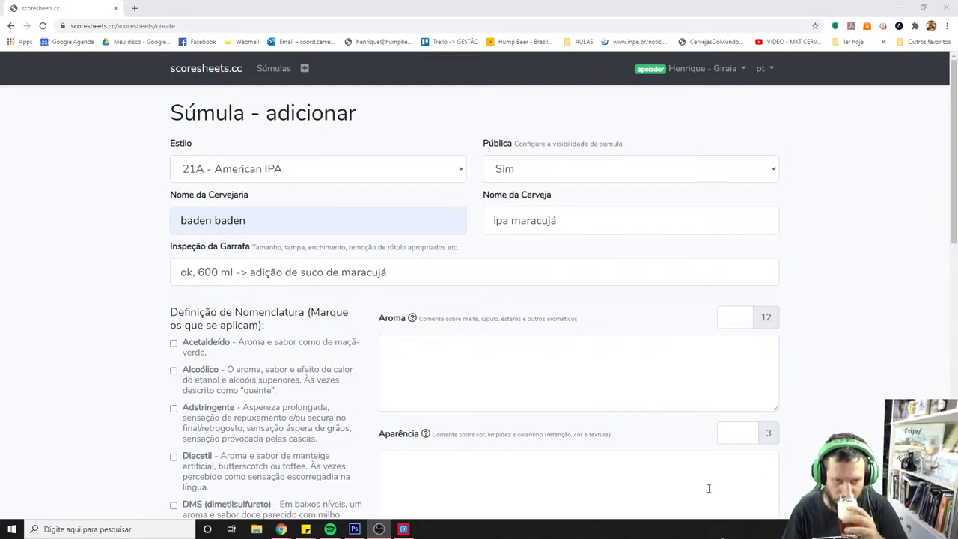
left_click(409, 358)
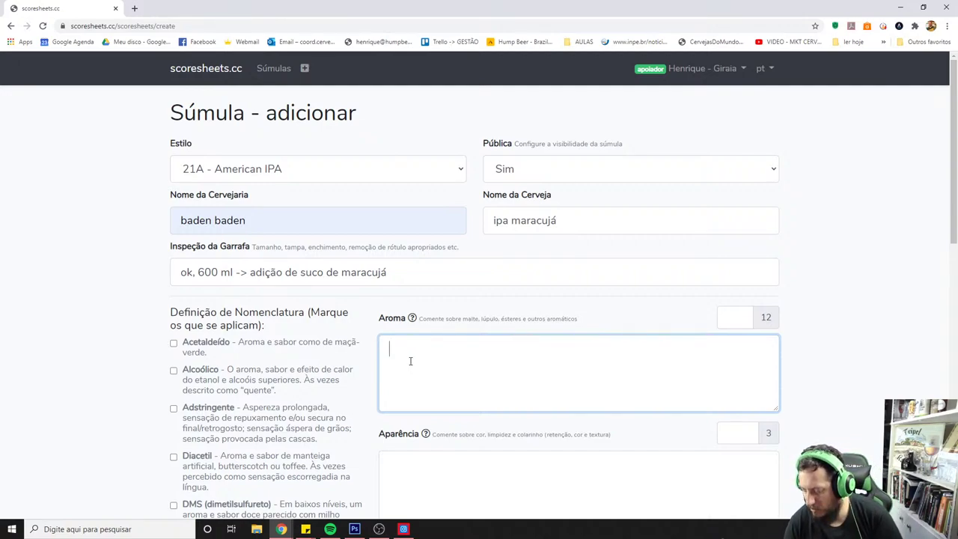
key("alt+Tab")
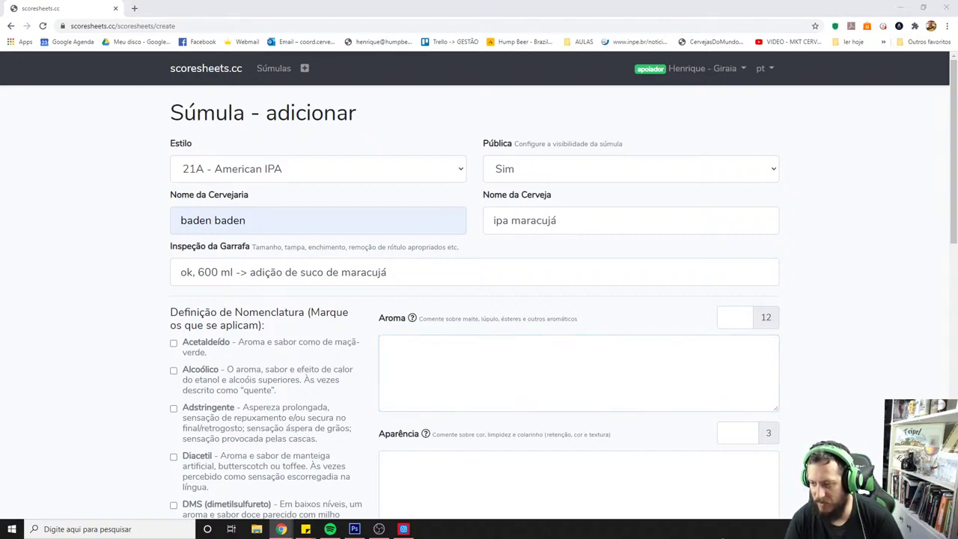
- Start the aroma comment with "frutado médioalto, remete a maracujá, traz o dulçor da fruta evidente,"
left_click(429, 375)
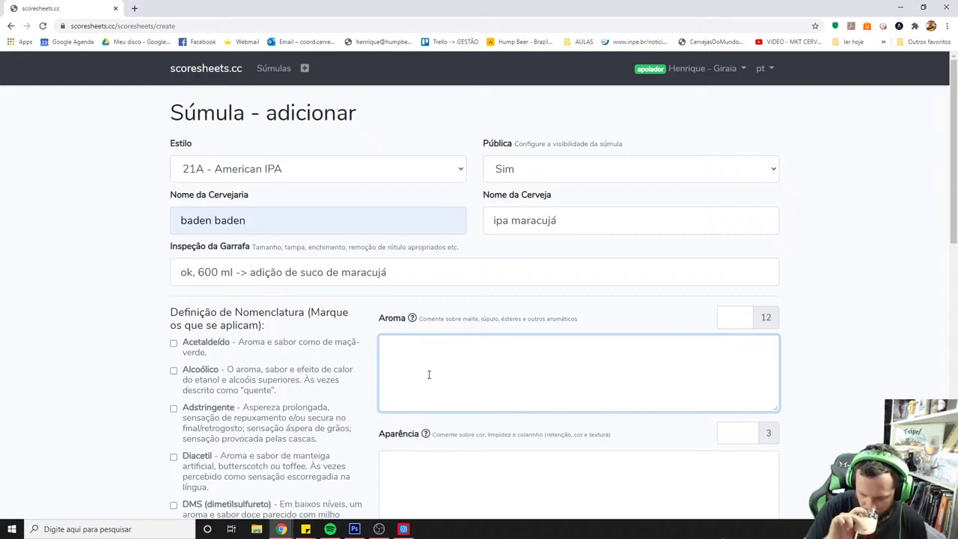
type("fr")
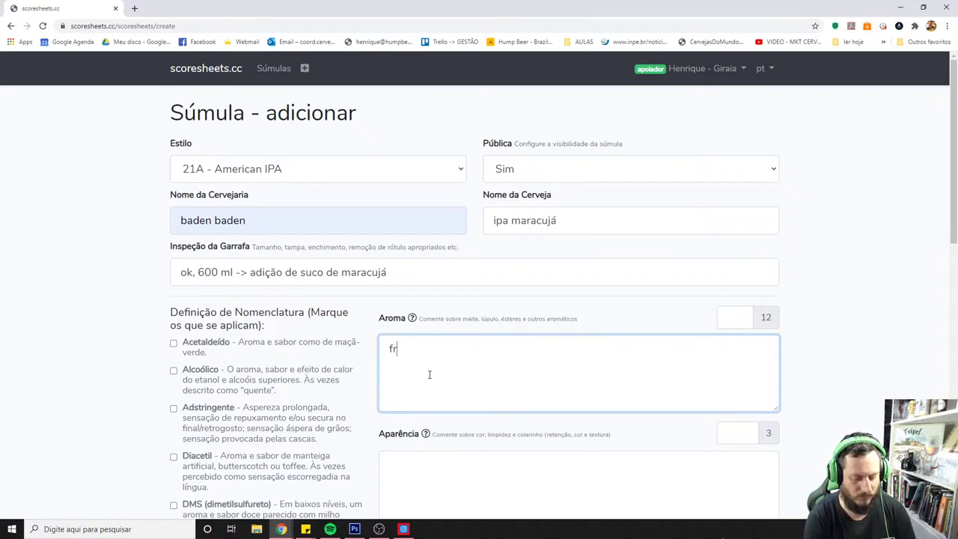
type("utado médio alto")
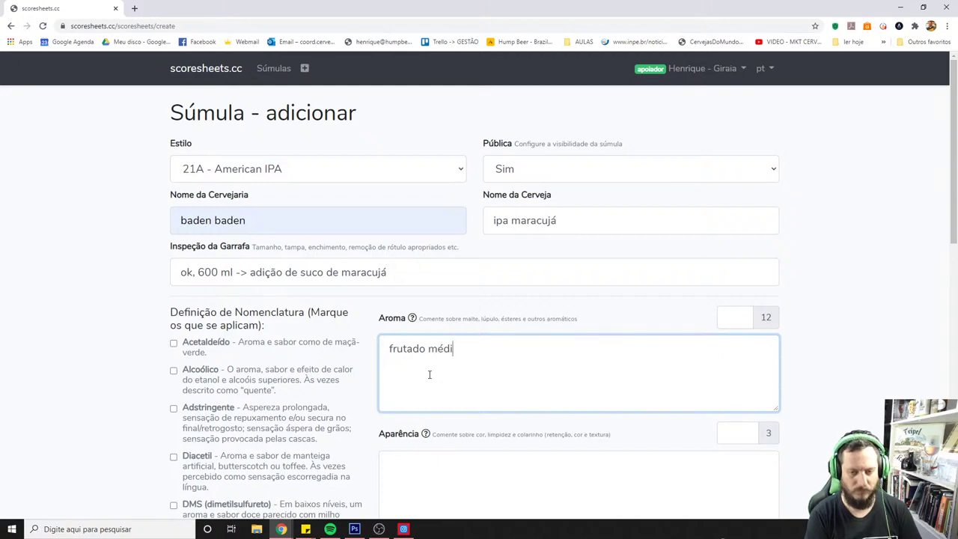
key("BackSpace")
key("BackSpace")
key("BackSpace")
key("BackSpace")
key("BackSpace")
type("alto")
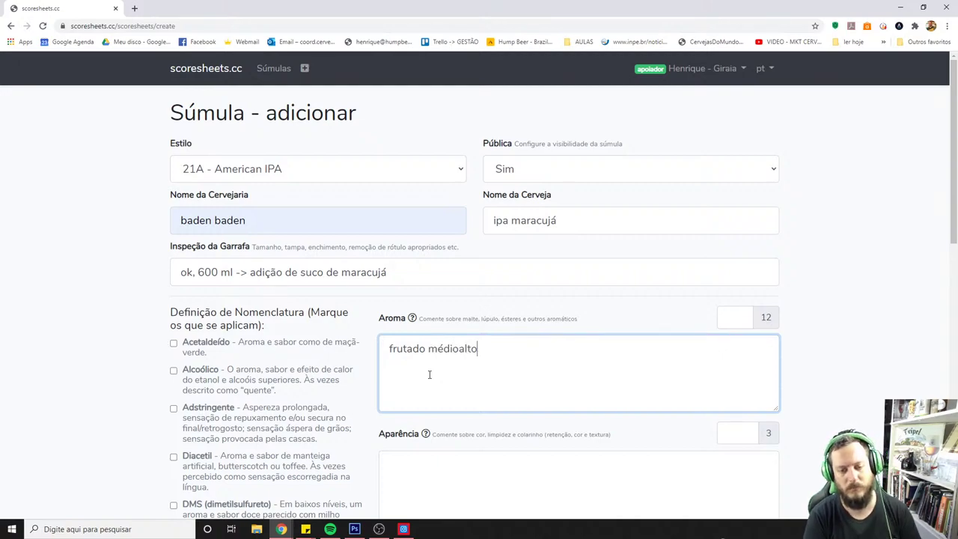
type(", remete a marac")
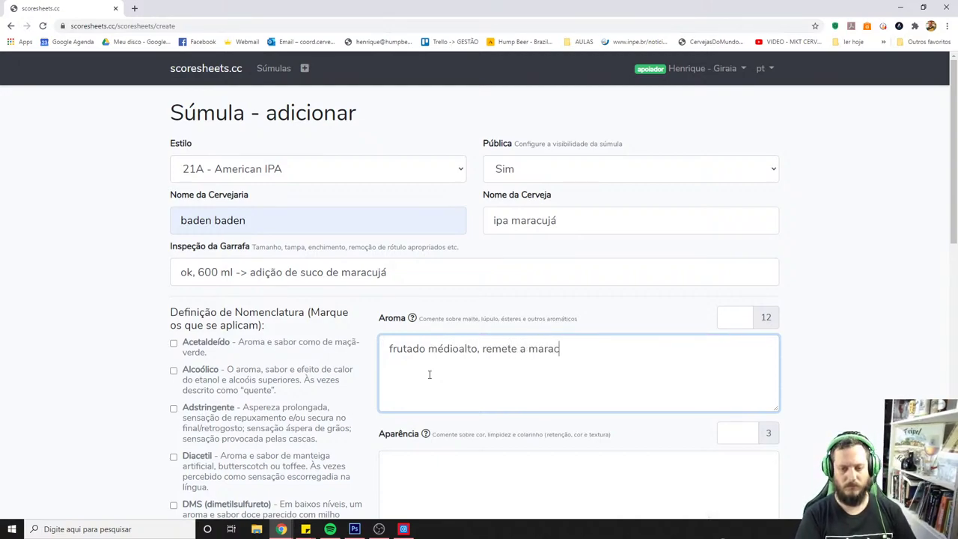
type("ujá, t")
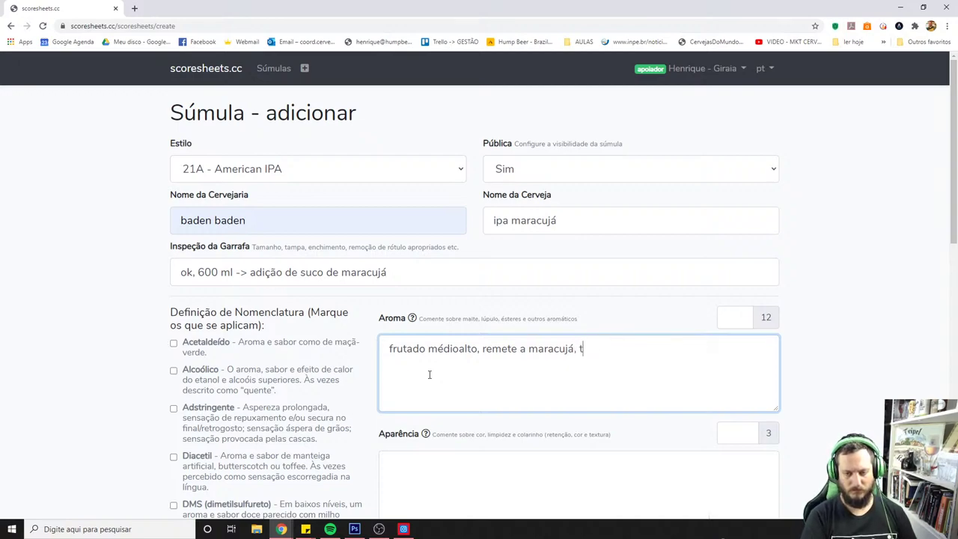
type("raz o dulçor da f")
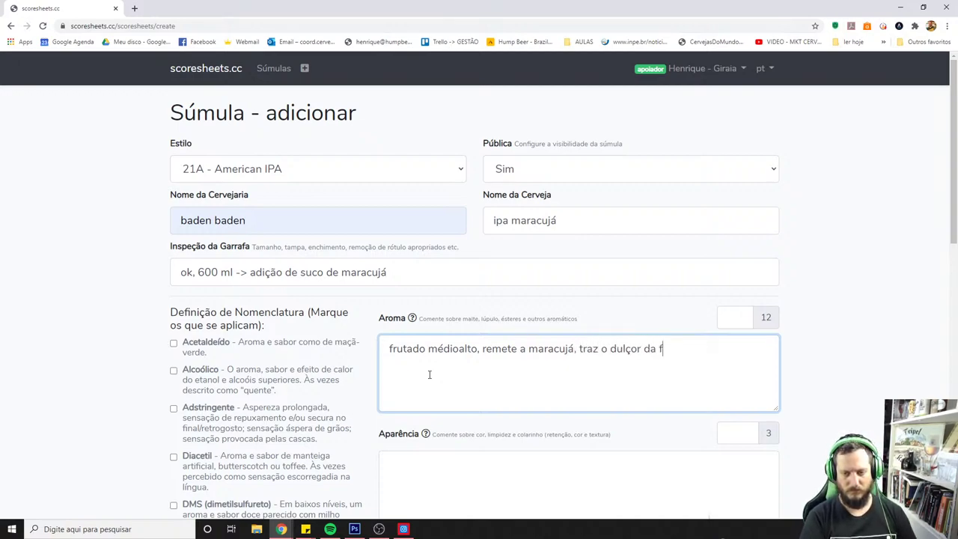
type("ruta evidente,")
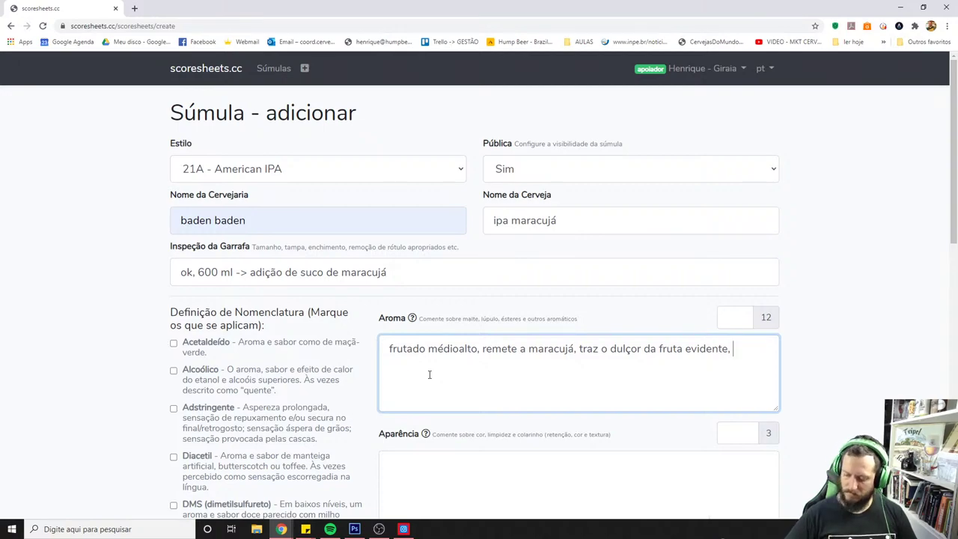
- Continue the aroma comment with "baixo caramelo com sutil tostado." and add the separate lines "sem éster." and "sem outros aromáticos"
type("baixo caramelo")
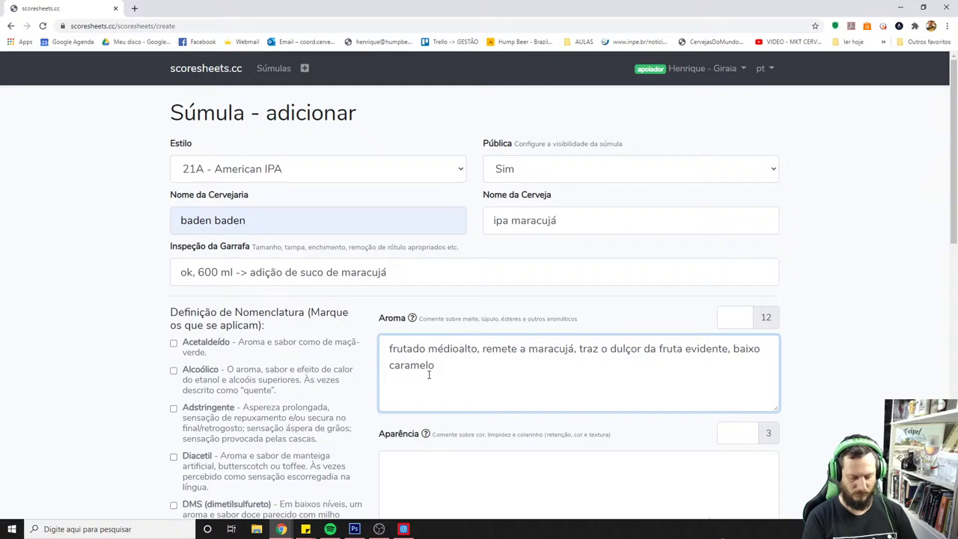
type(" com sutil tostado.")
key("Return")
type("sem")
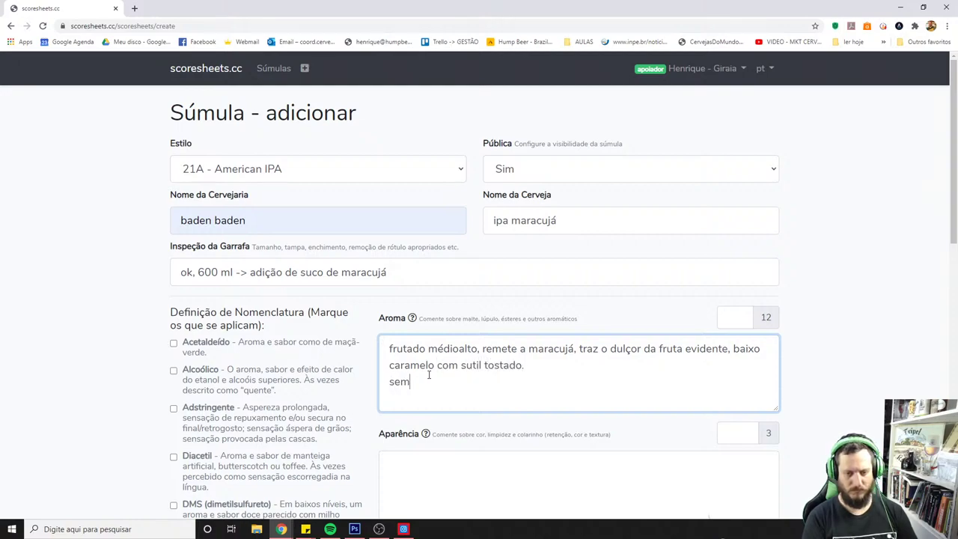
type(" éster.")
key("Return")
type("sem outros")
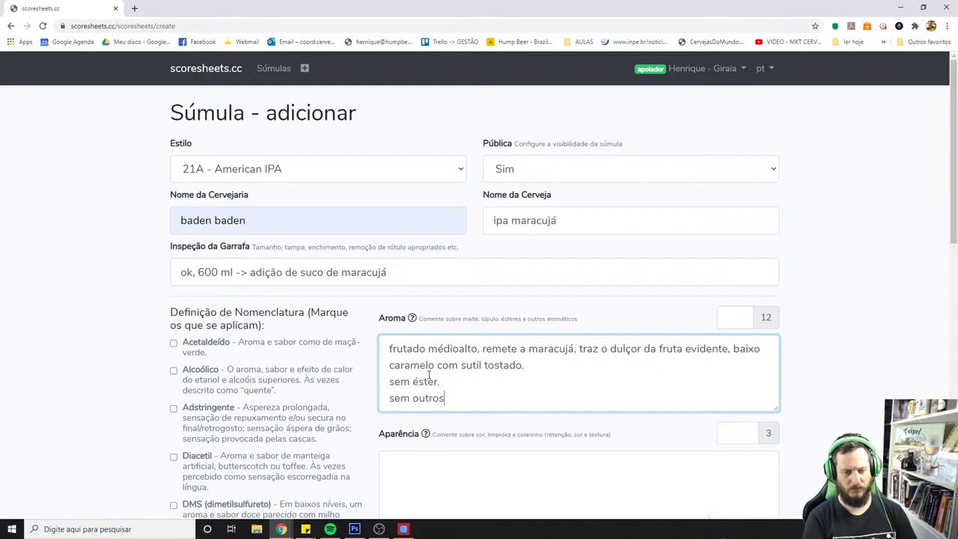
type(" aromáticos")
key("Return")
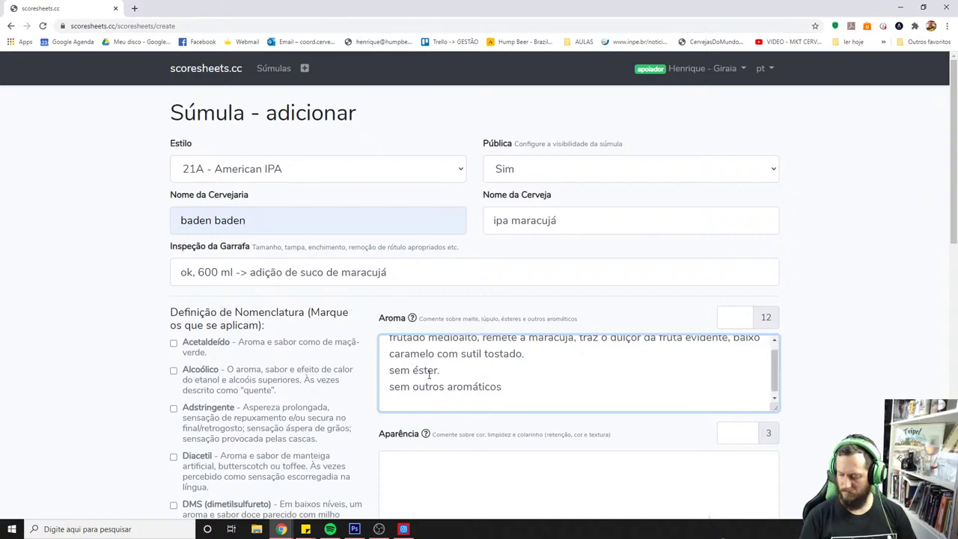
- Fill in the appearance comment with "dourada, brilhante, com alta formação e retenção de colarinho de cor branco e cremoso."
left_click(471, 500)
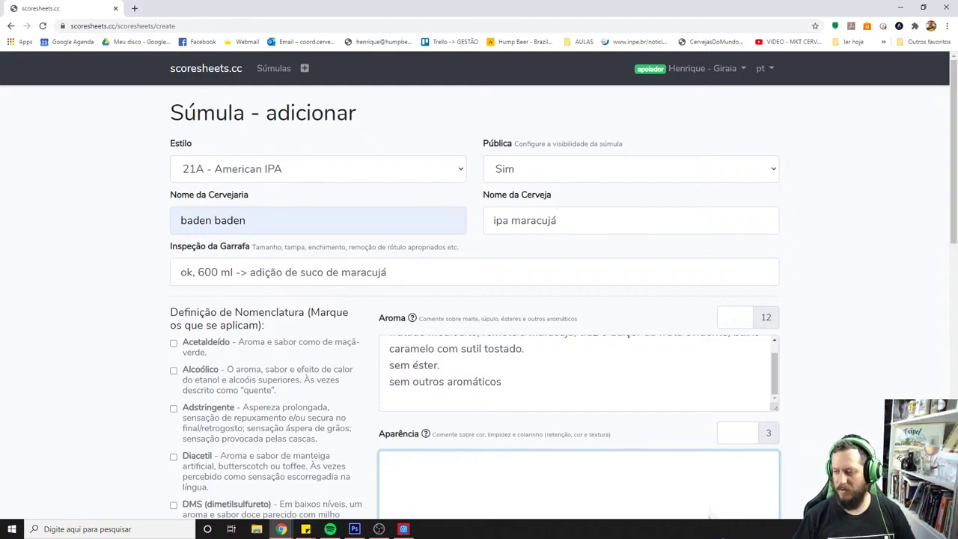
key("alt+Tab")
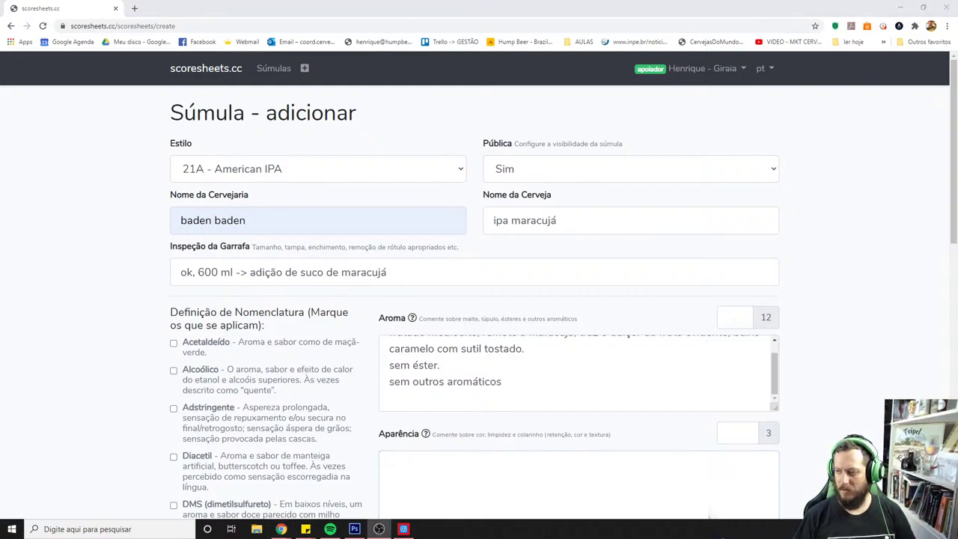
left_click(526, 476)
scroll(461, 443, "down", 1)
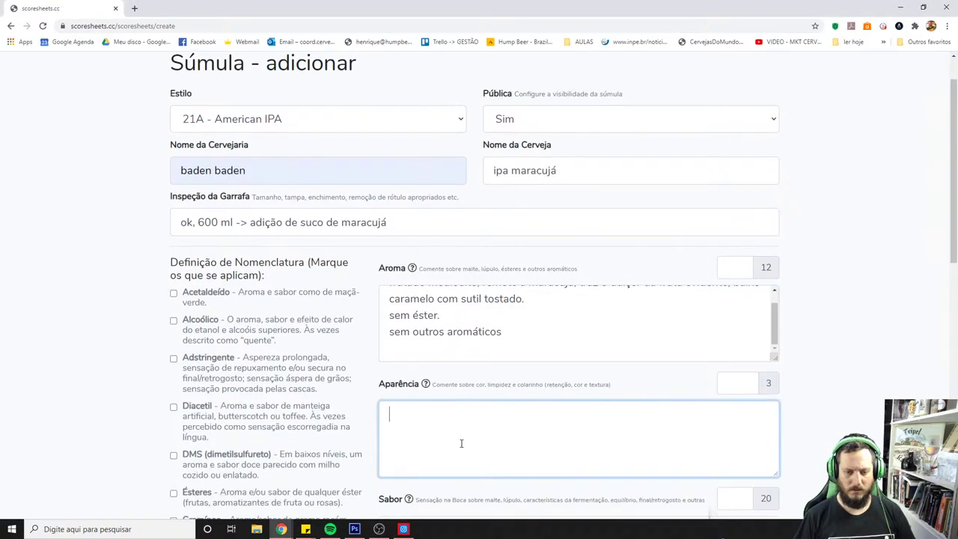
type("dourada, ")
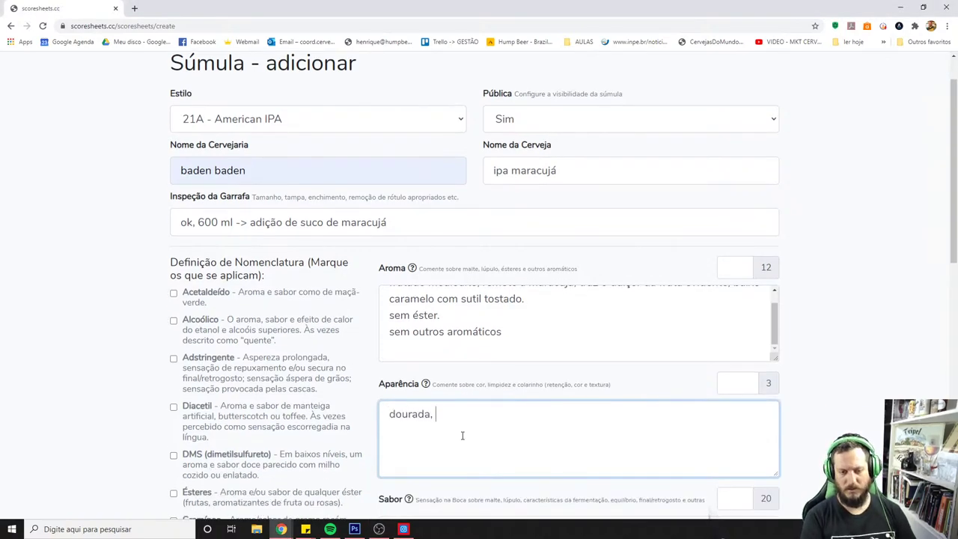
type("brilhante, com alta f")
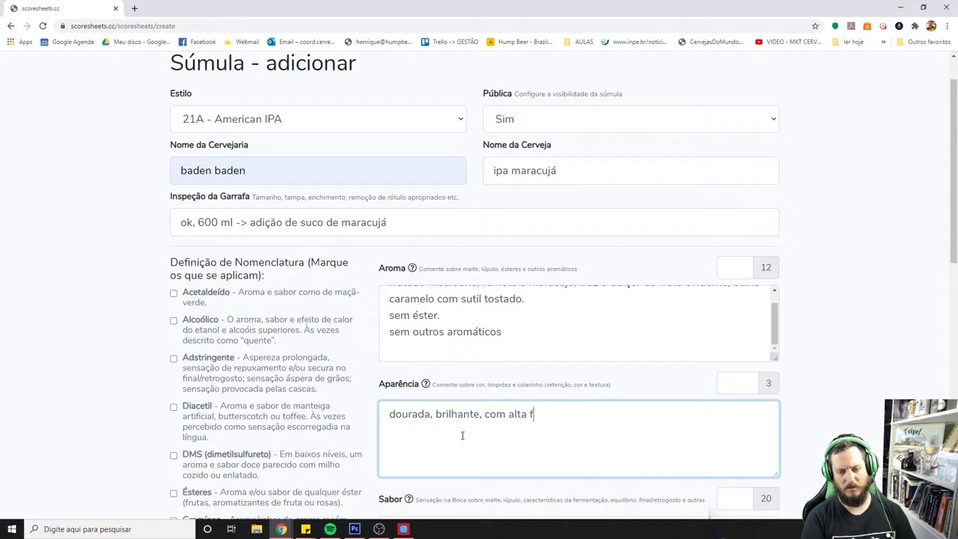
type("ormação e rete")
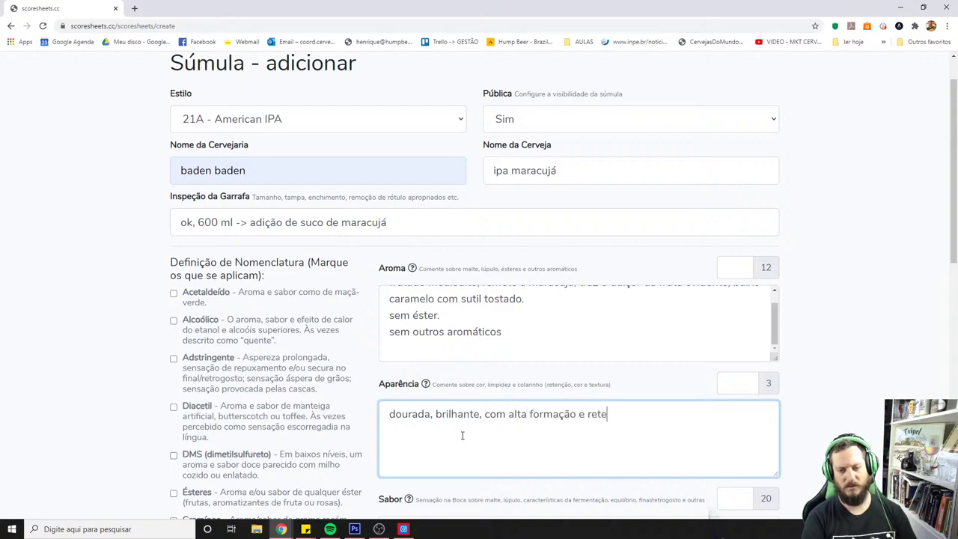
type("nção de colarinho")
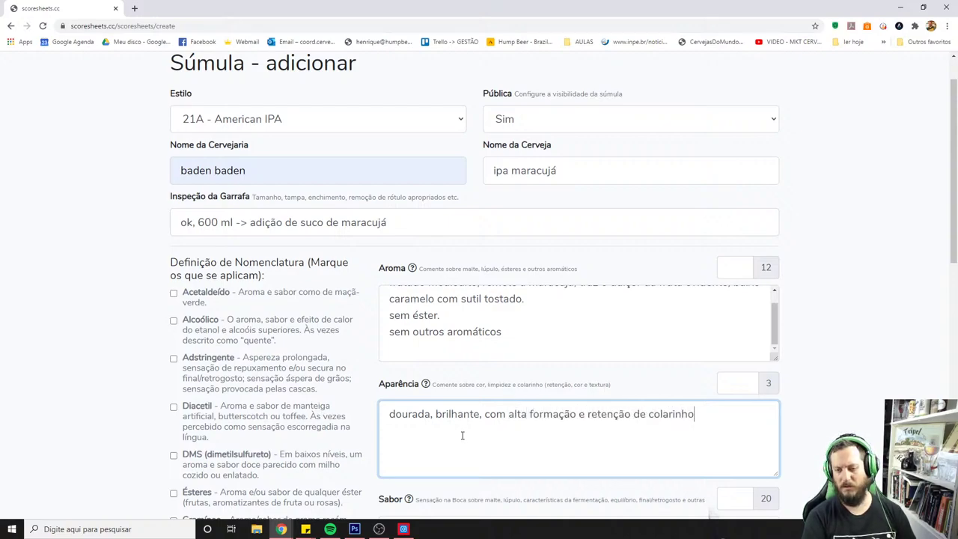
type(" de cor ")
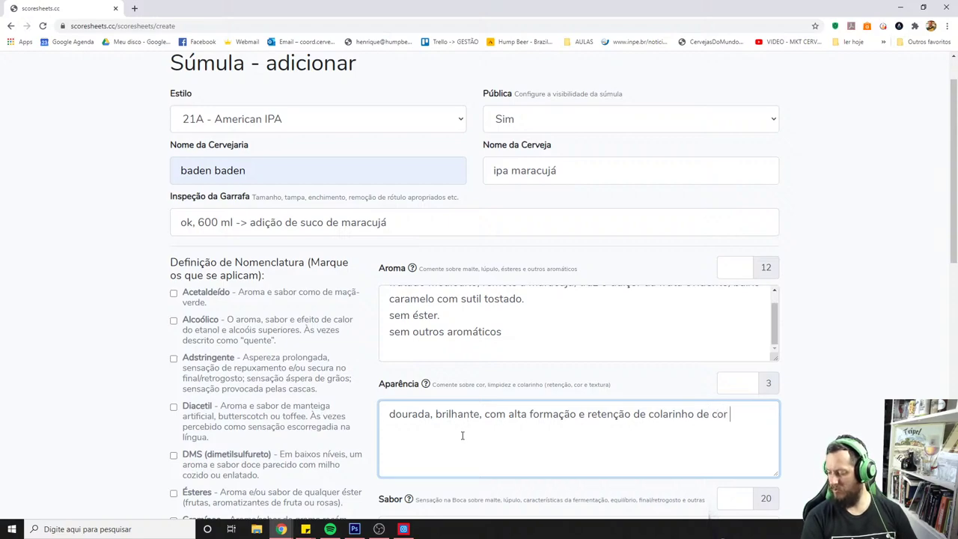
type("branco e cremoso")
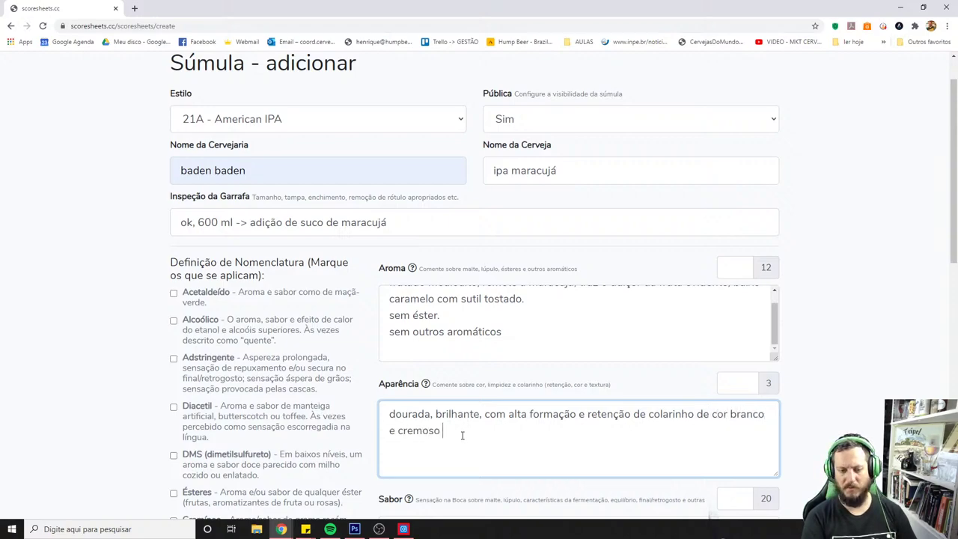
key("BackSpace")
type(".")
scroll(502, 374, "down", 3)
left_click(497, 342)
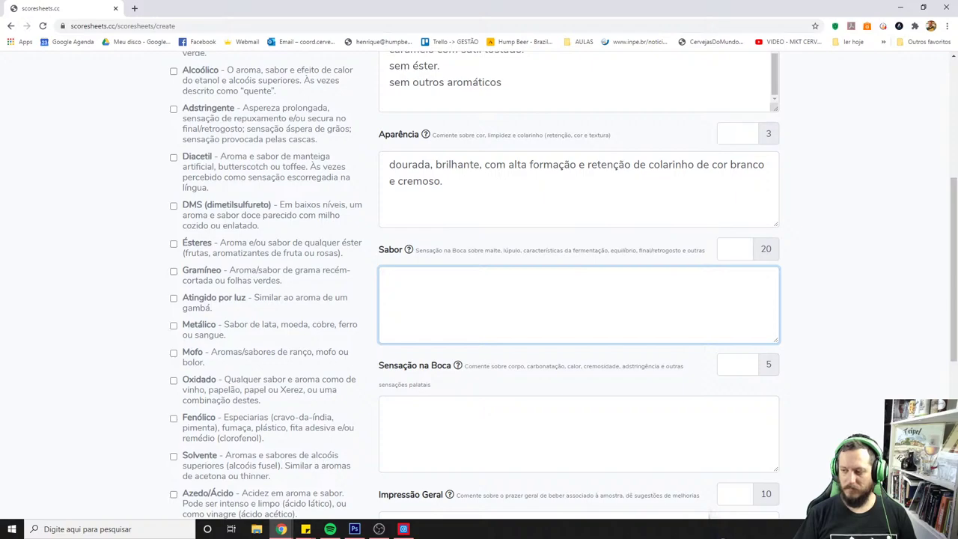
key("alt+Tab")
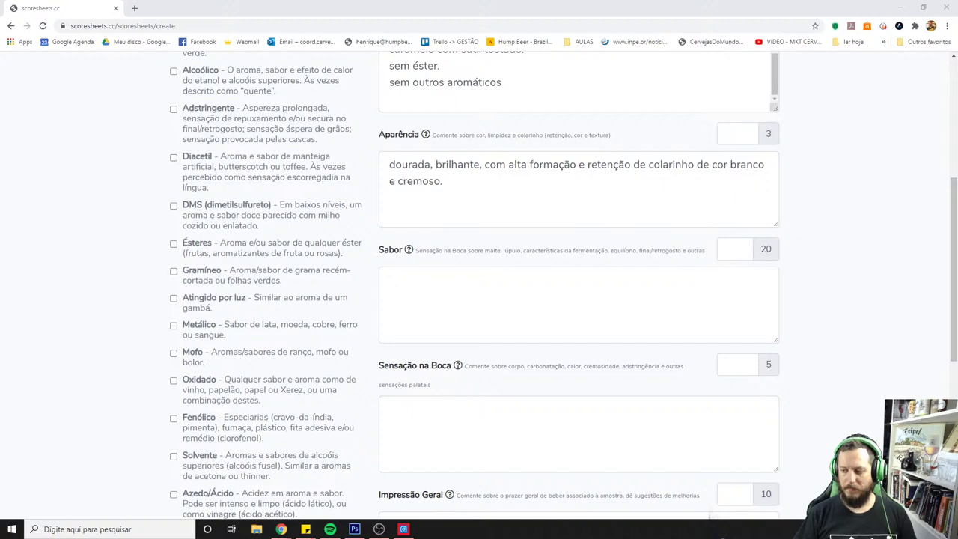
left_click(512, 440)
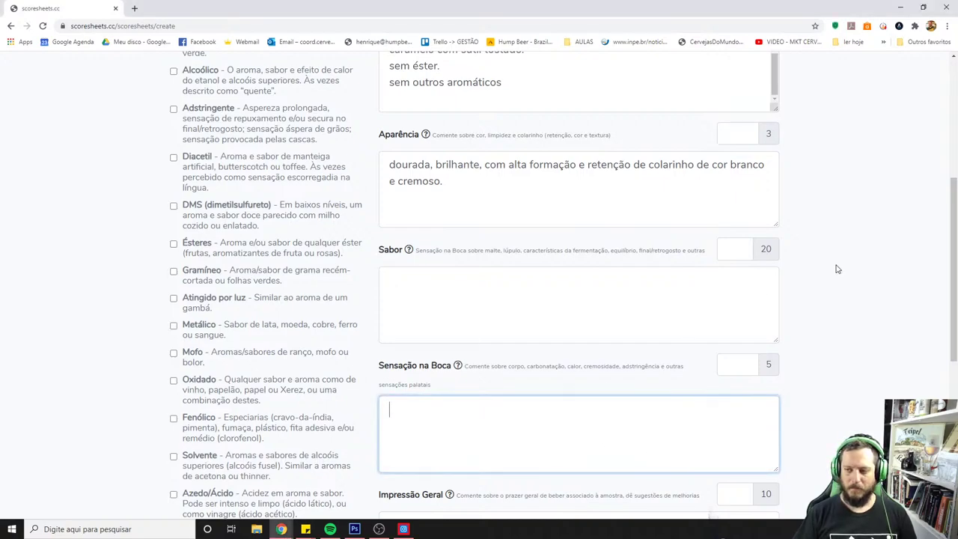
key("alt+Tab")
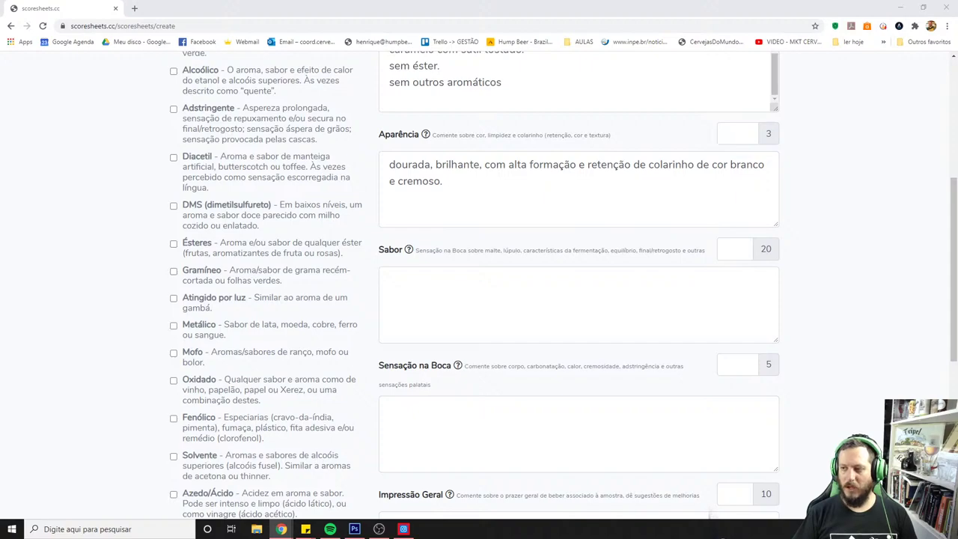
- Start the flavour comment with "sabor frutado destacado, traz o dulçor do maracujá bem presente, com médio cítrico,"
left_click(524, 277)
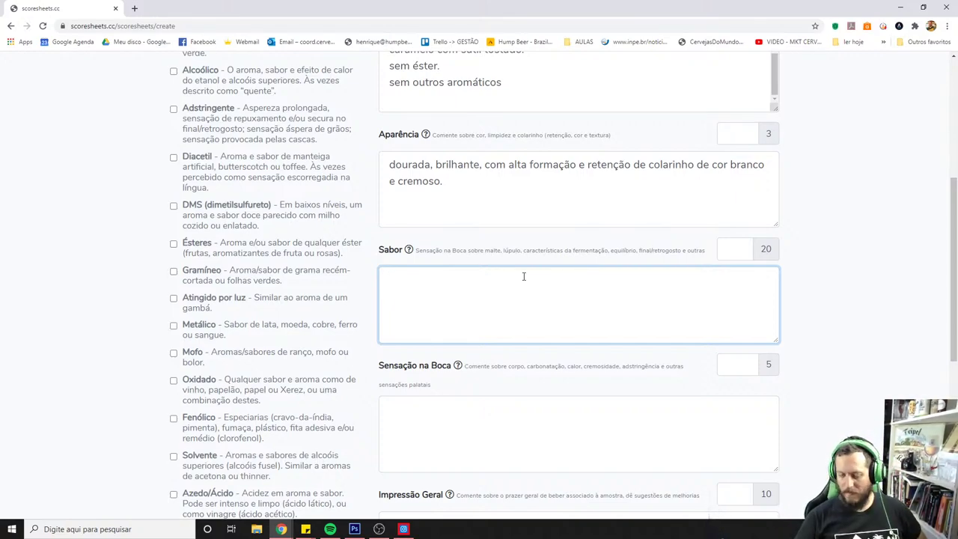
type("sabo")
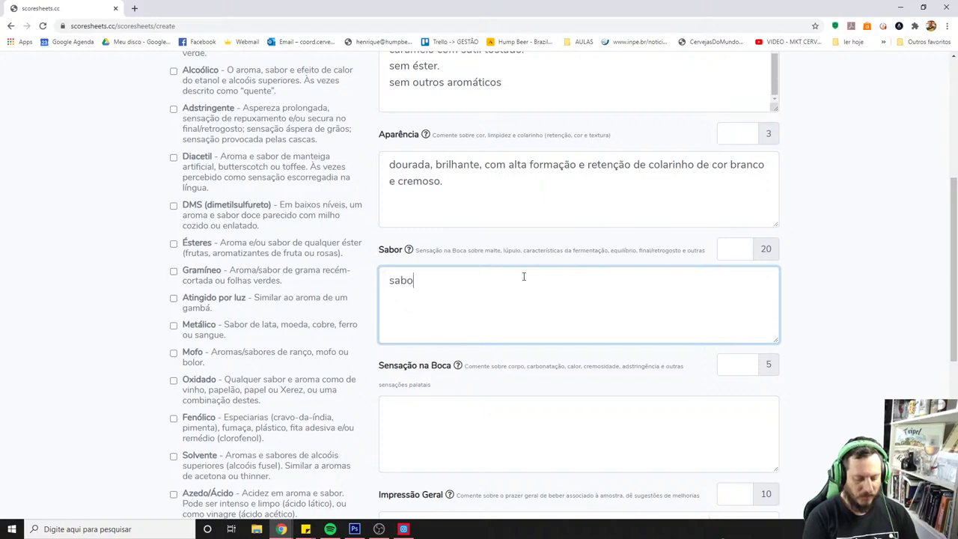
type("r frutado d")
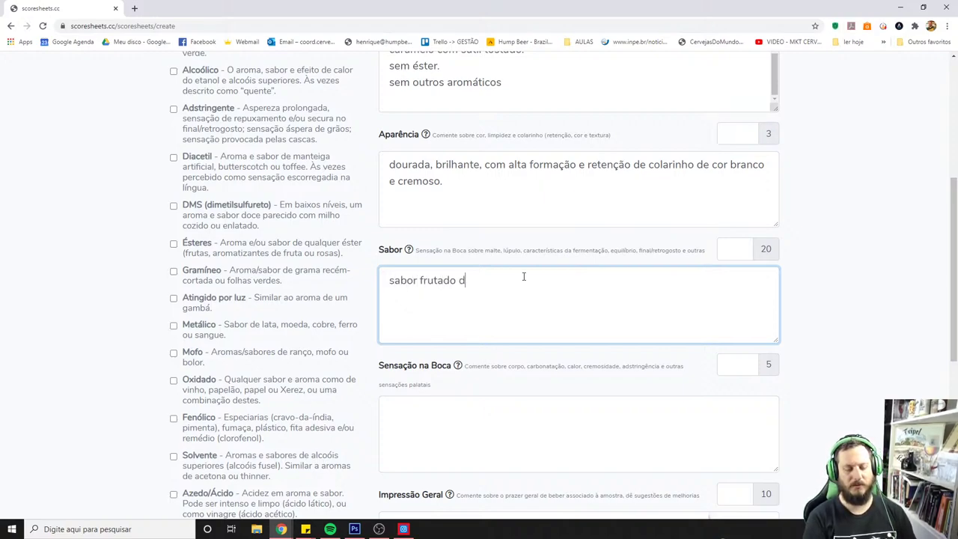
type("estacado, traz o ")
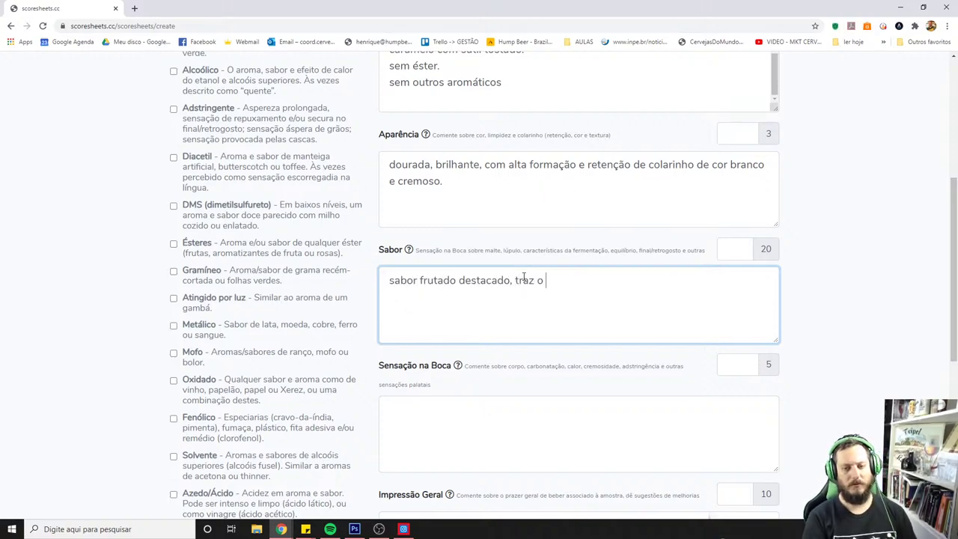
type("dulçor do mara")
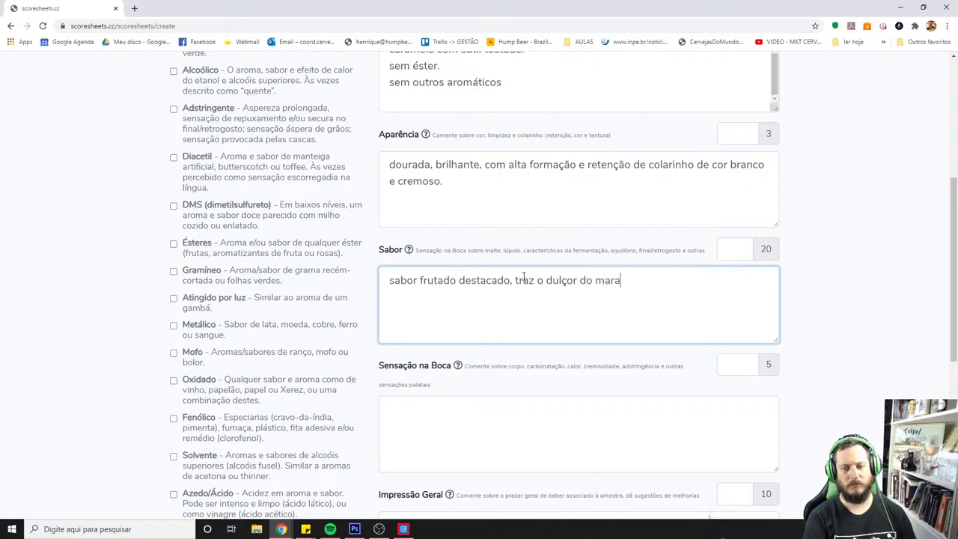
type("cujá bem presente,")
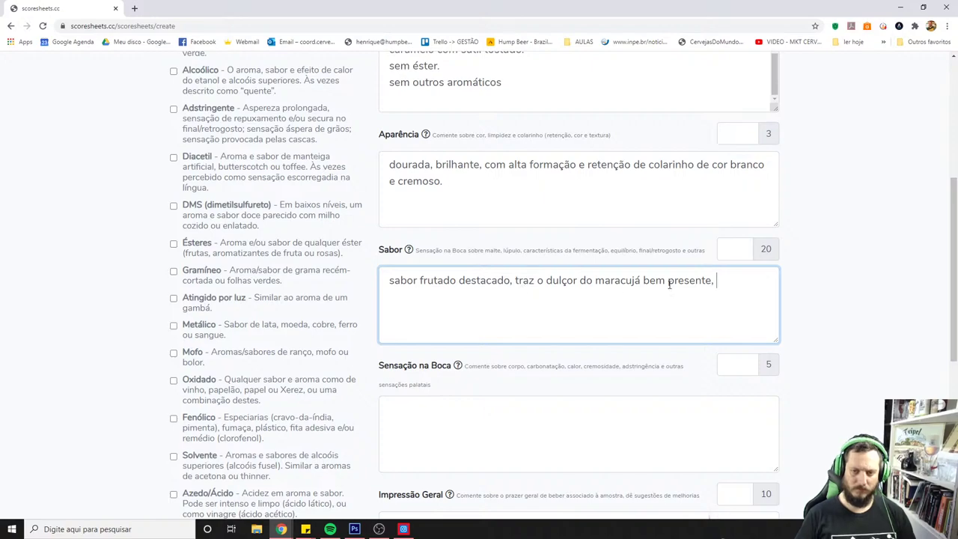
type(" com m")
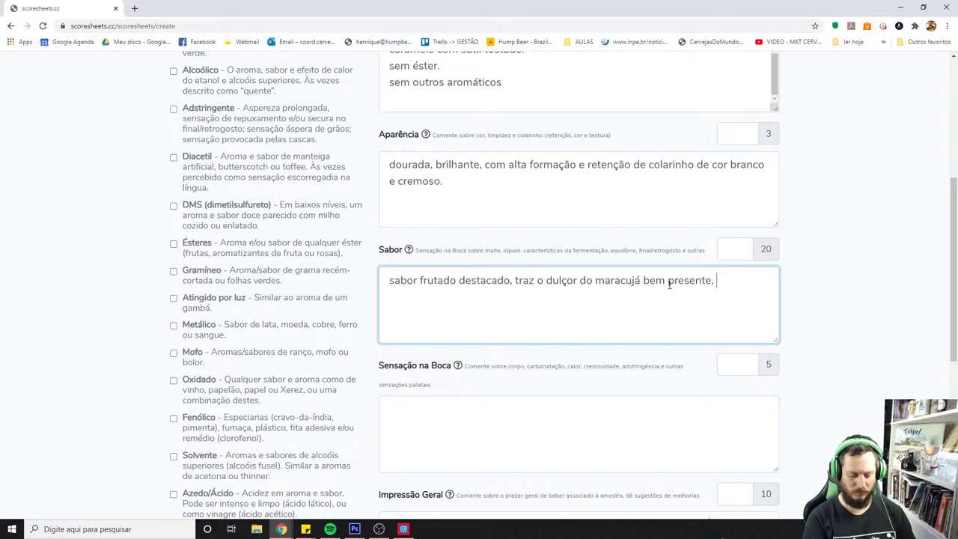
type("édio cít")
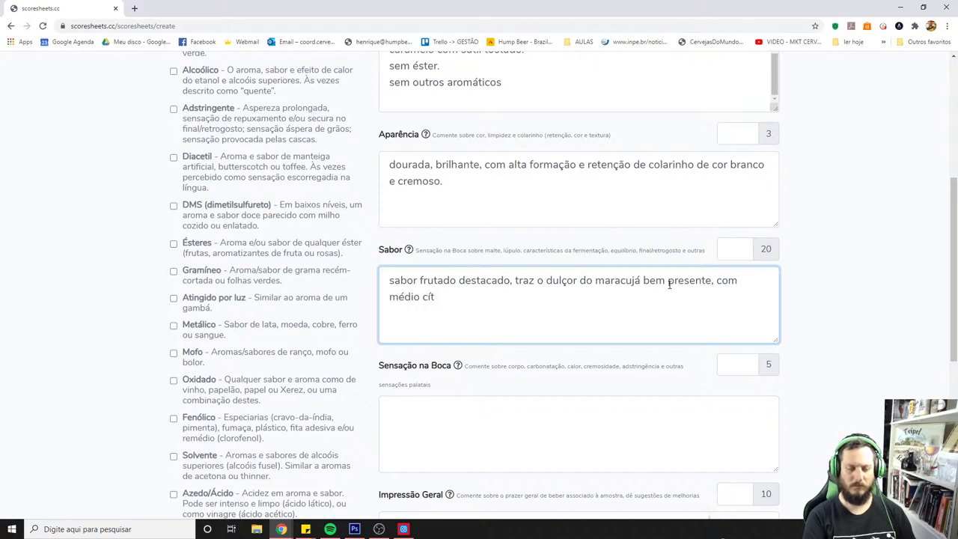
type("rico, ")
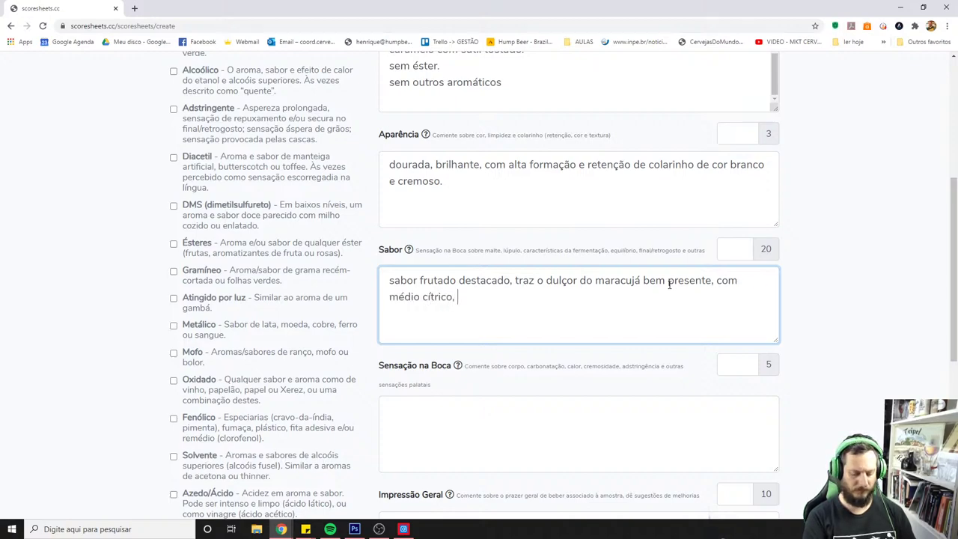
- Continue the flavour comment with "baixo maltado com toque de caramelo e leve tostado"
type("baixo maltado")
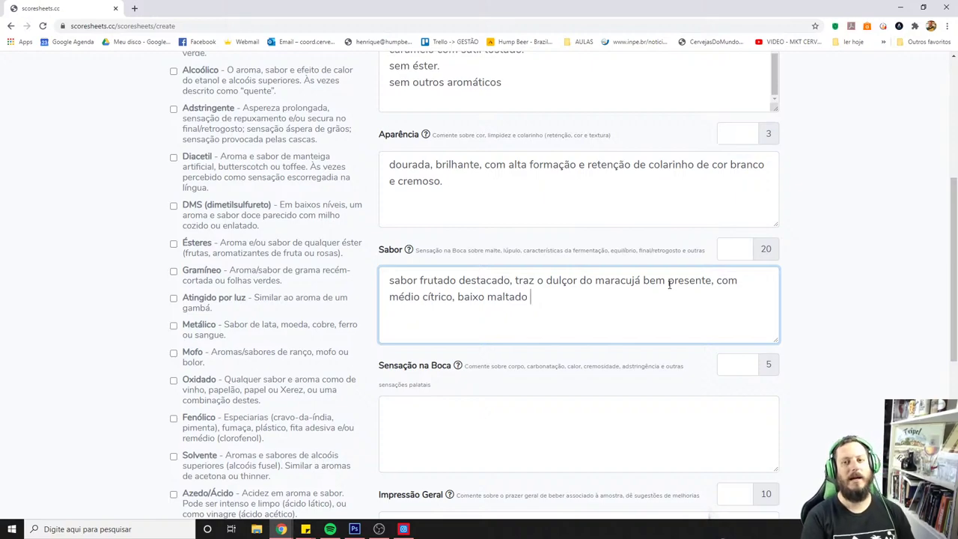
type("c")
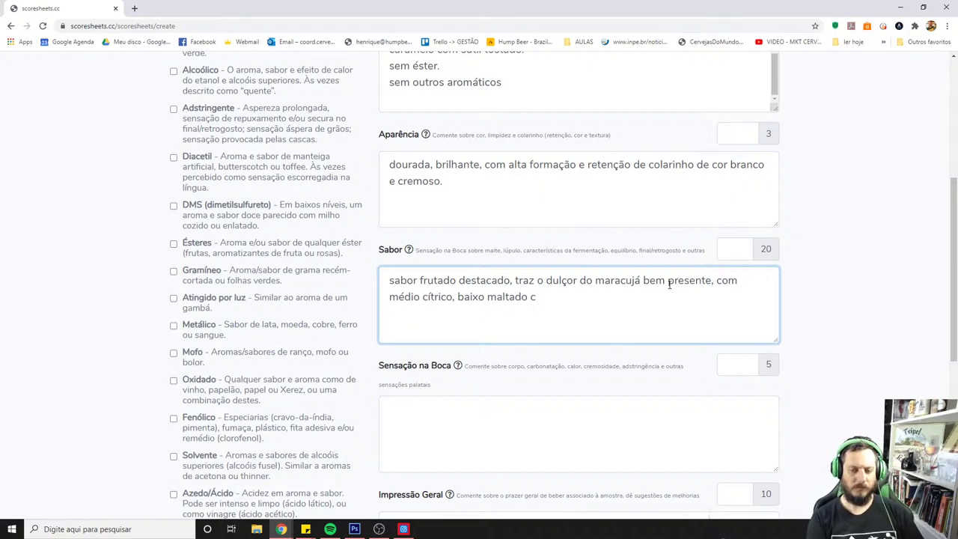
type("om toque de ")
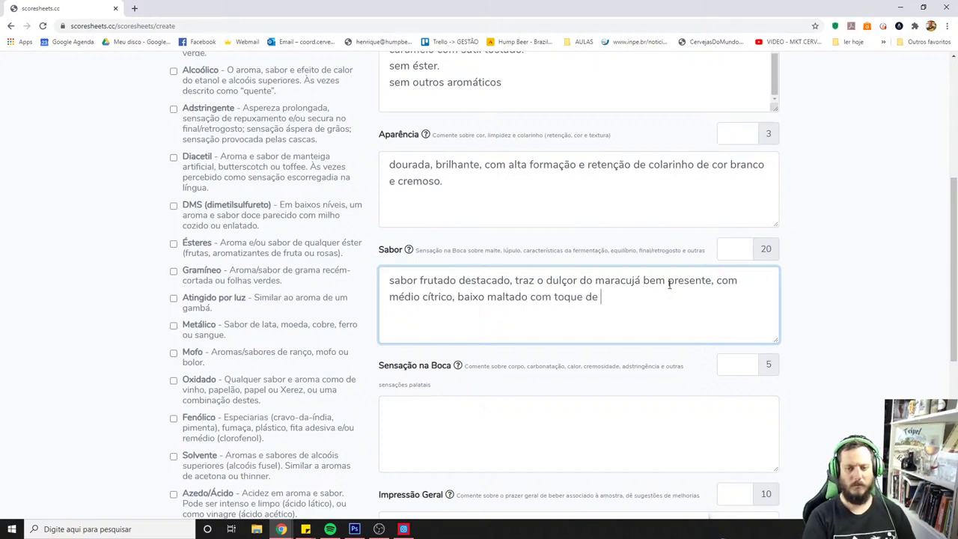
type("caramelo ")
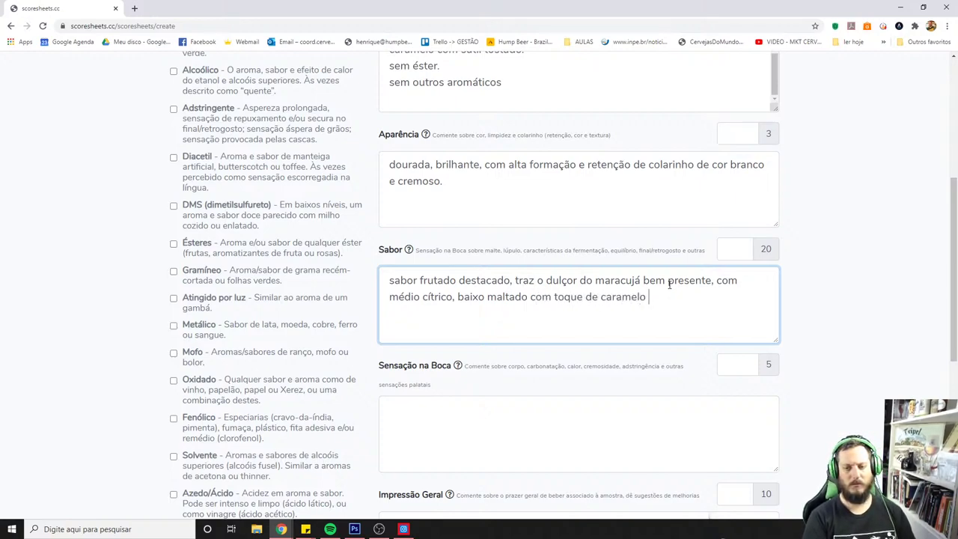
type("e leve tostado")
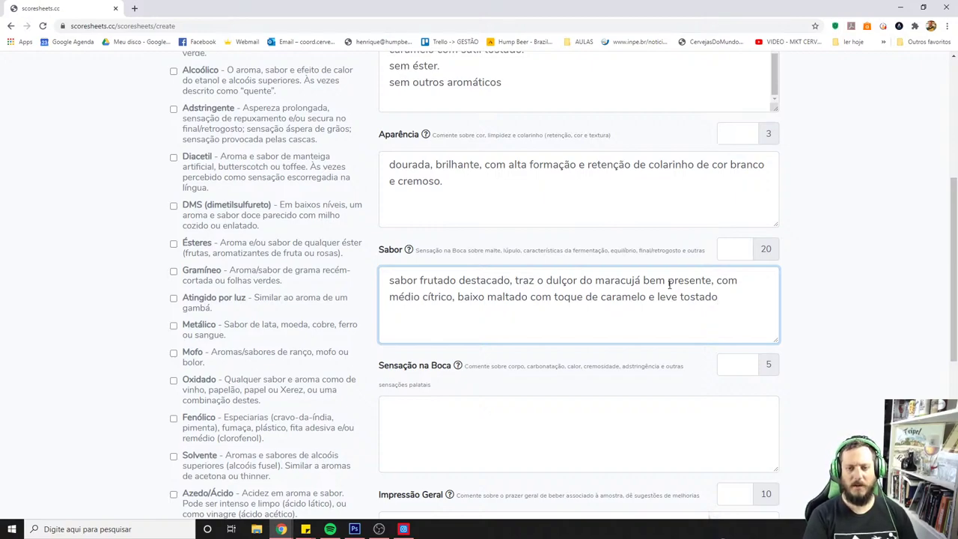
type(",")
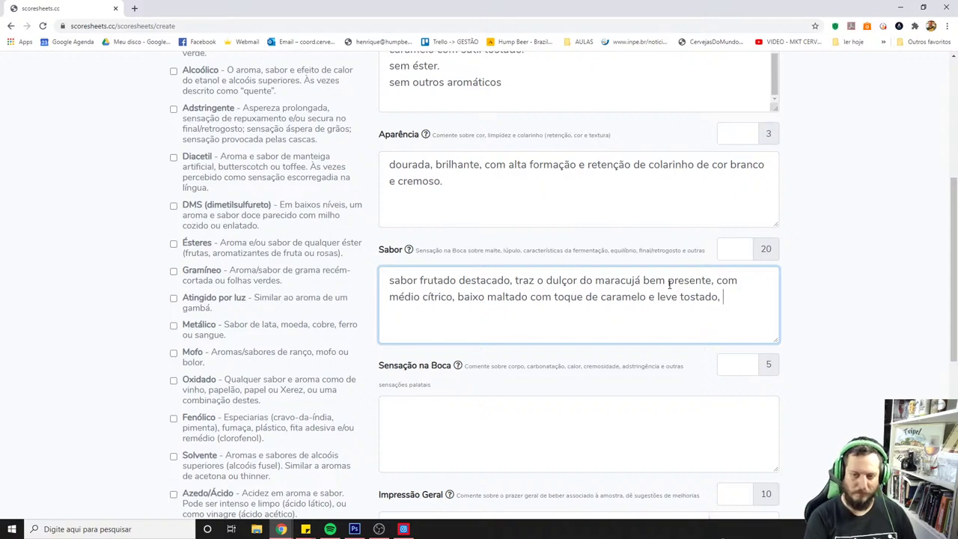
- End the malt description in the flavour comment with a period and add "sem perfil de fermentação."
key("BackSpace")
key("BackSpace")
type(". sem perfil de ")
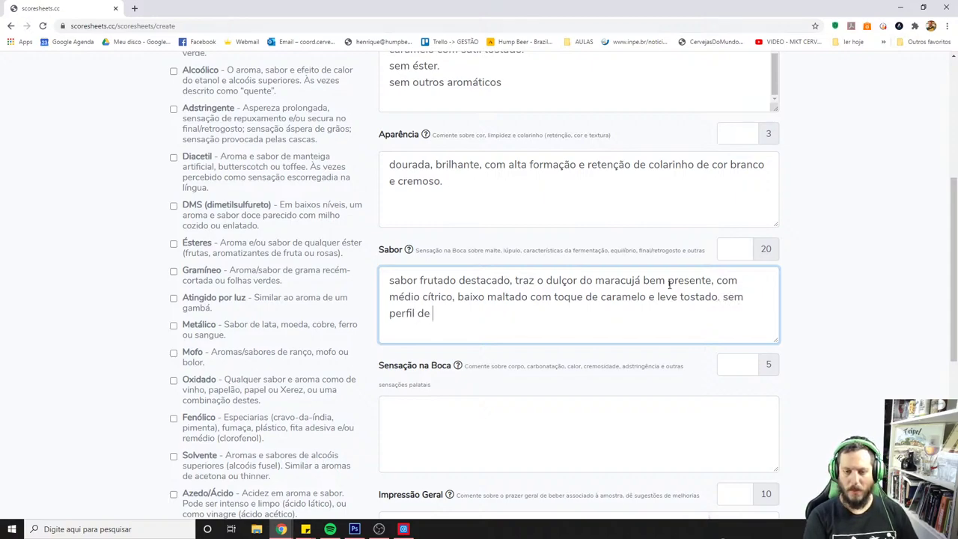
type("fermentação")
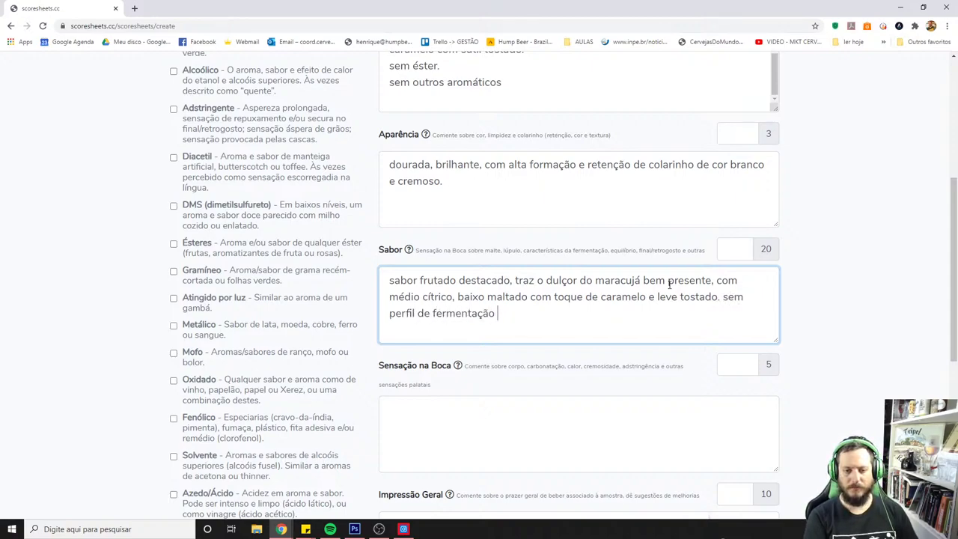
key("BackSpace")
type(". ")
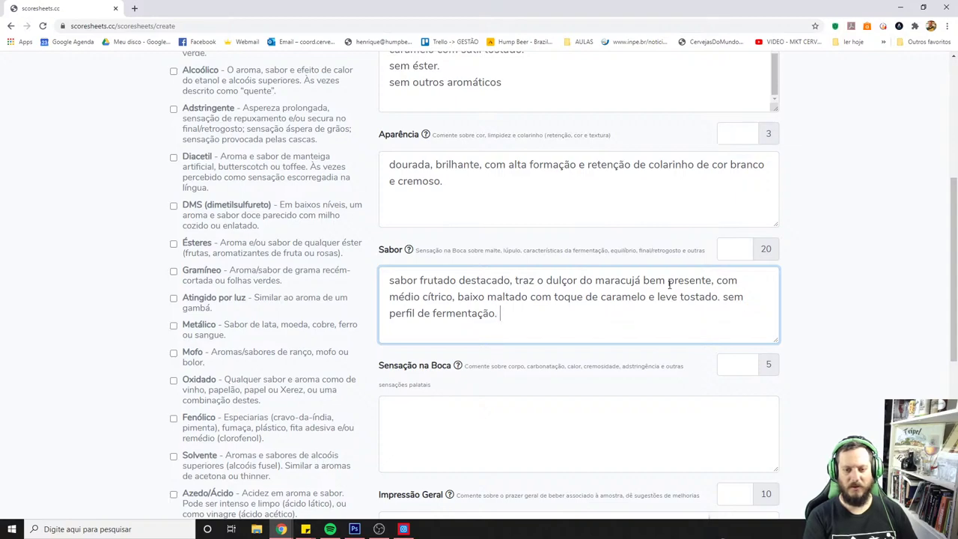
- Add the balance and finish to the flavour comment as "equilibrada para o amargor, final semi-seco e amargo"
type("equilibrada para o")
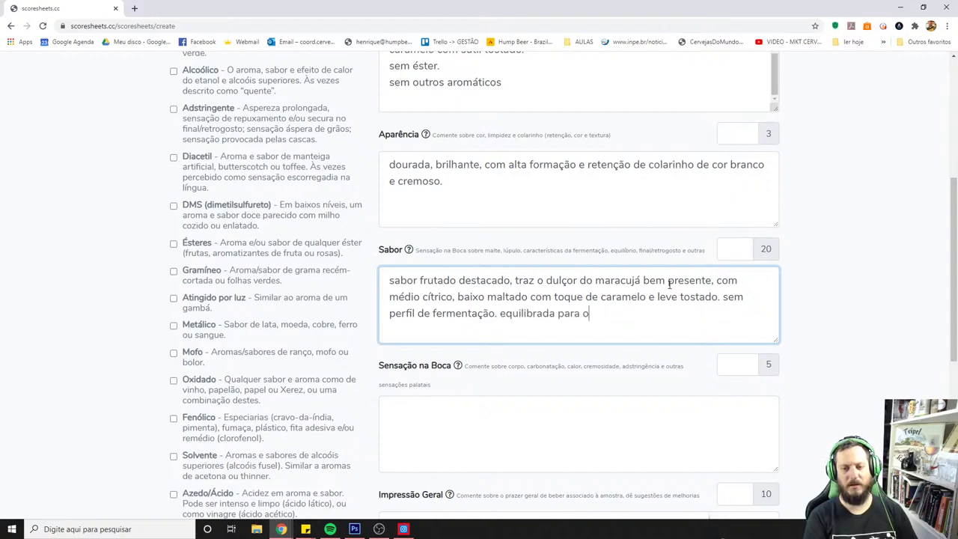
type(" amargor,")
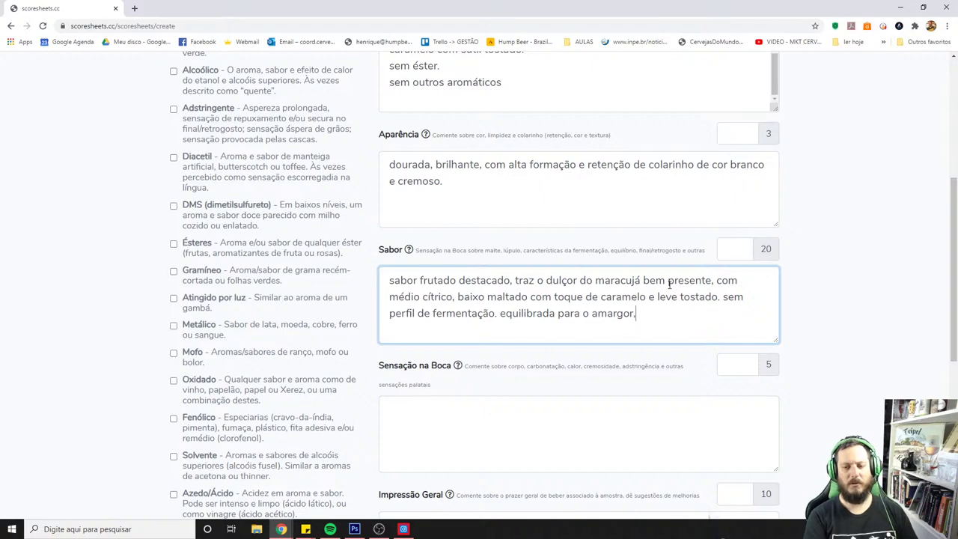
type(" final a")
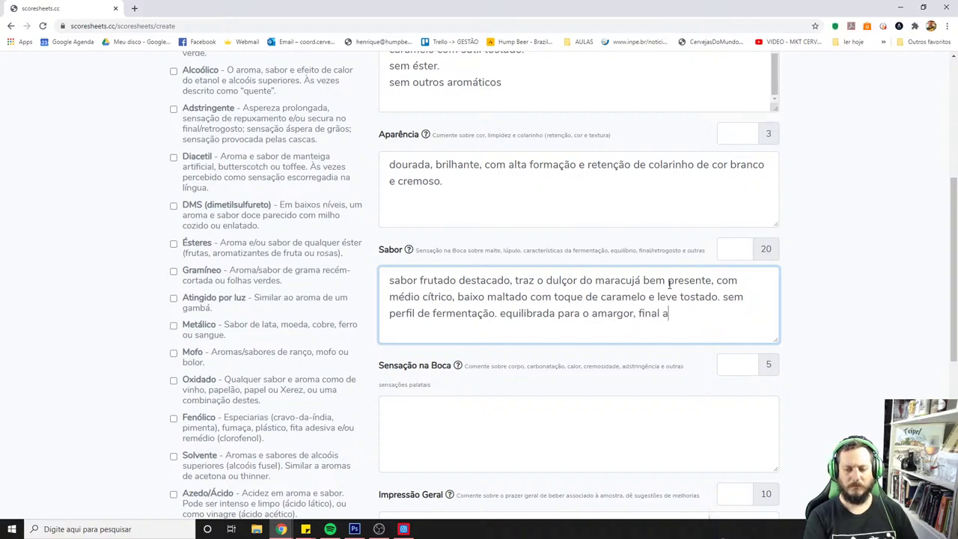
key("BackSpace")
type("sem")
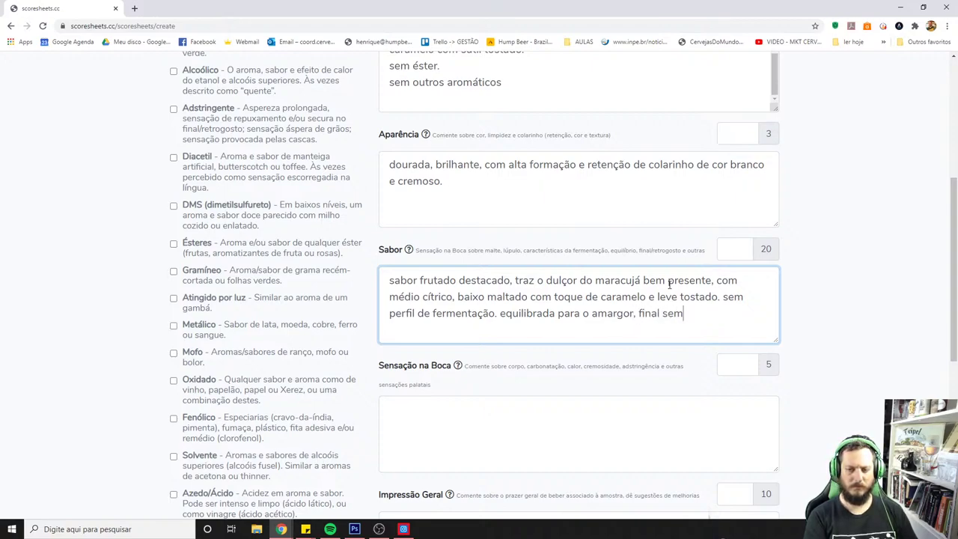
key("BackSpace")
key("BackSpace")
key("BackSpace")
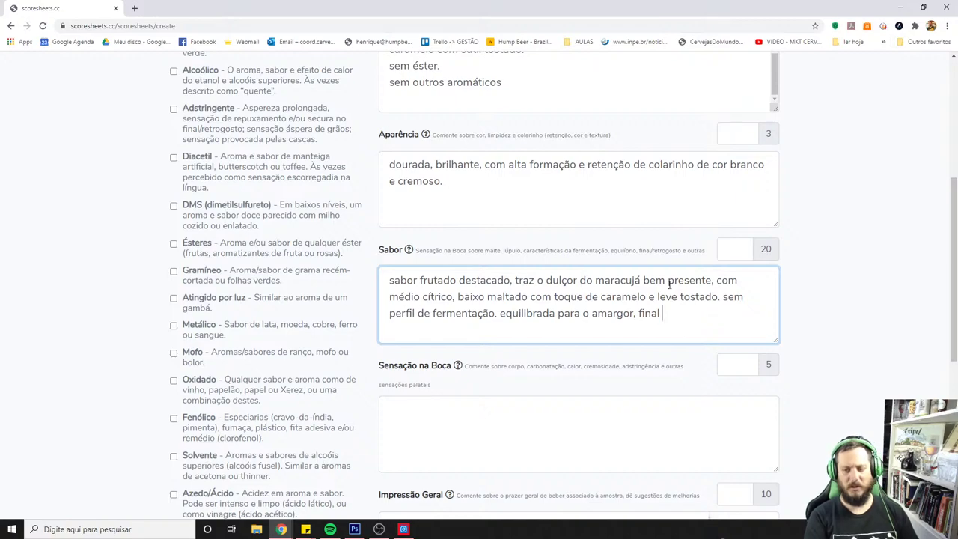
type("semi-s")
key("BackSpace")
key("BackSpace")
type("-s")
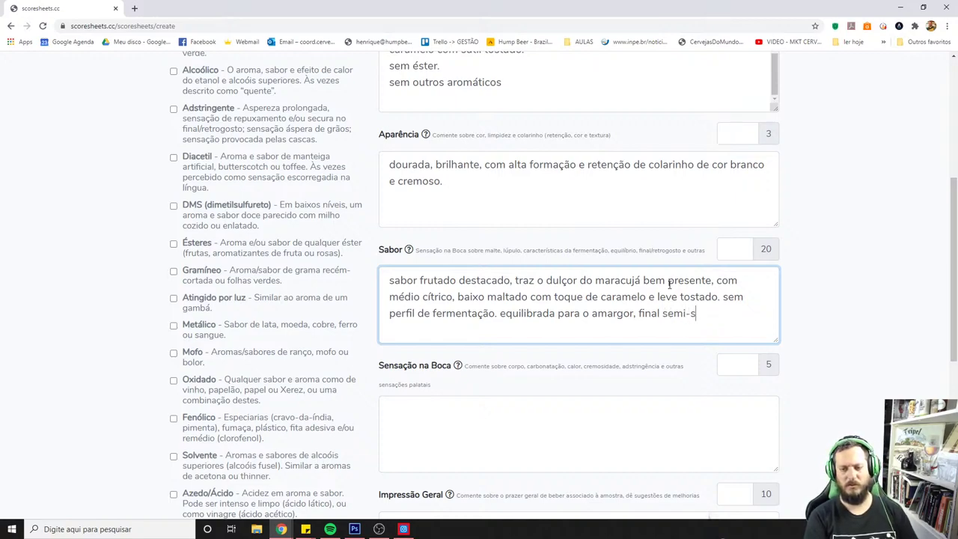
type("eco e amargo")
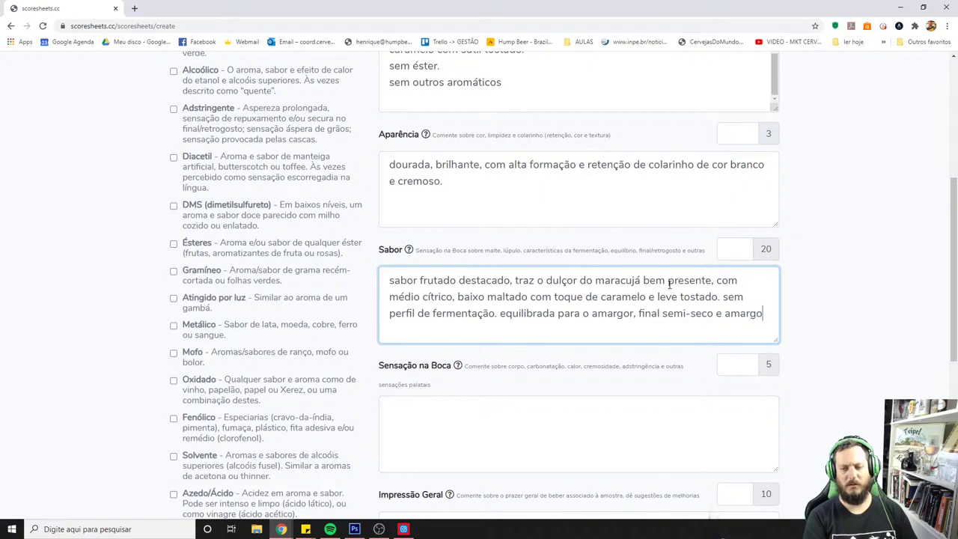
- Complete the flavour comment with the aftertaste ", retrogosto levemente frutado e amargo"
type(", ew")
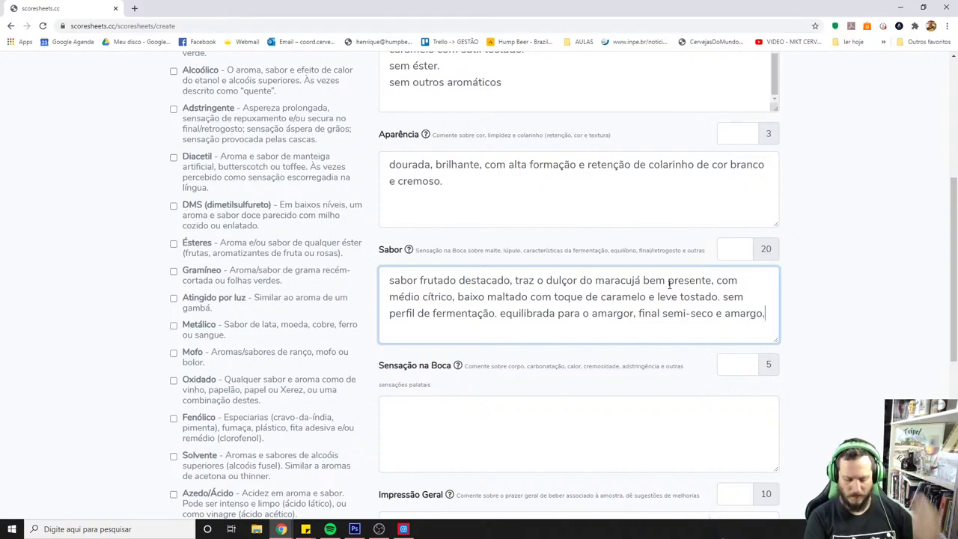
key("BackSpace")
key("BackSpace")
type("retrog")
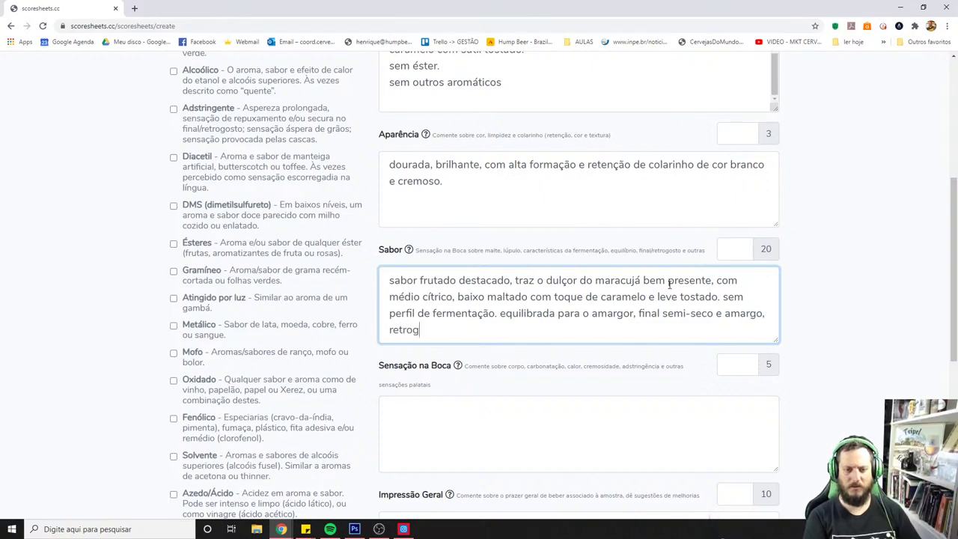
type("osto levemente frutado ")
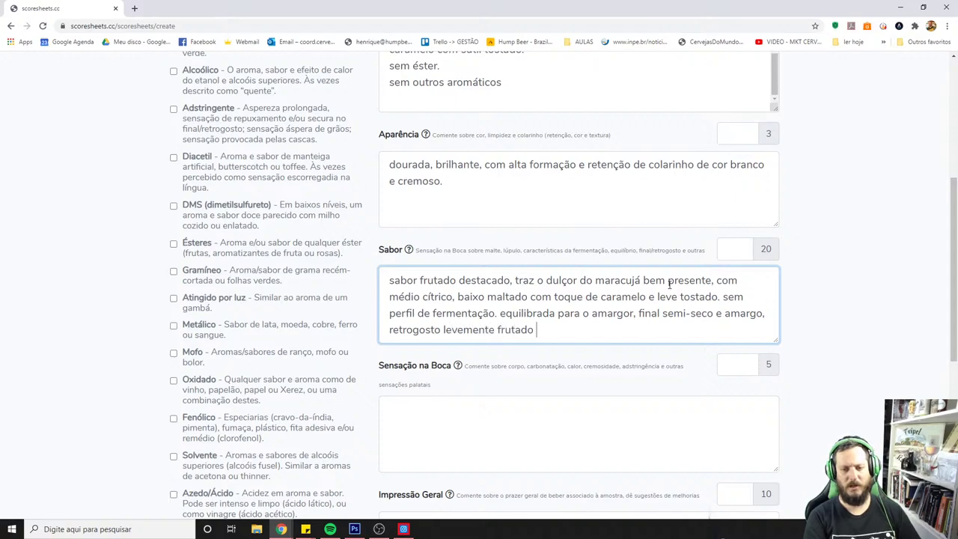
type("e amargo")
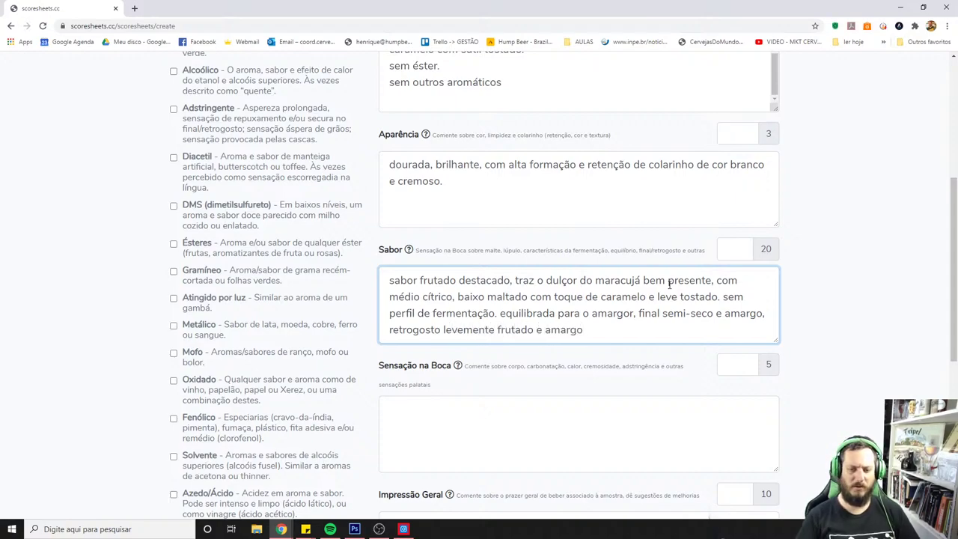
- Start the mouthfeel comment with "corpo médio, carbontação média, sem calor alcoólico, sem cremosidade,"
left_click(547, 442)
type("c")
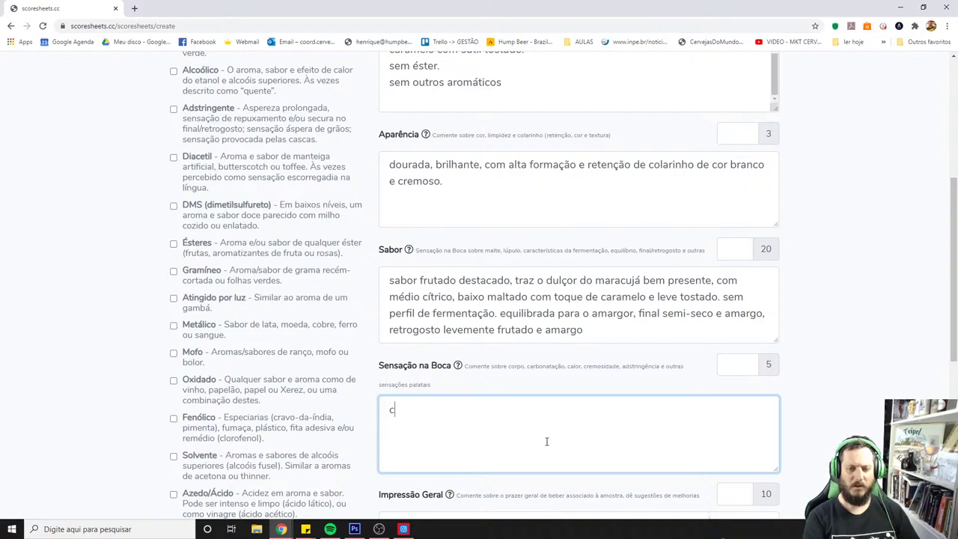
type("orpo médio,")
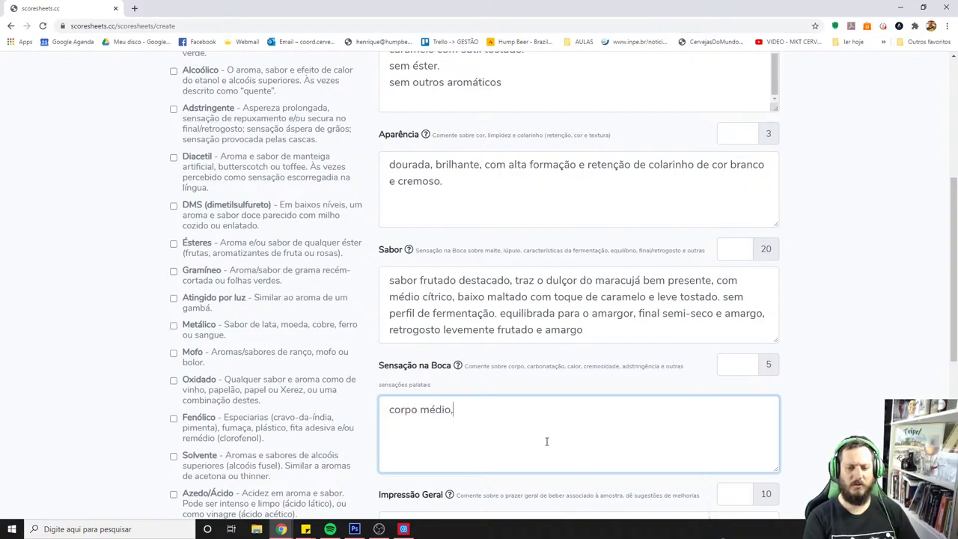
type(" carbontação méd")
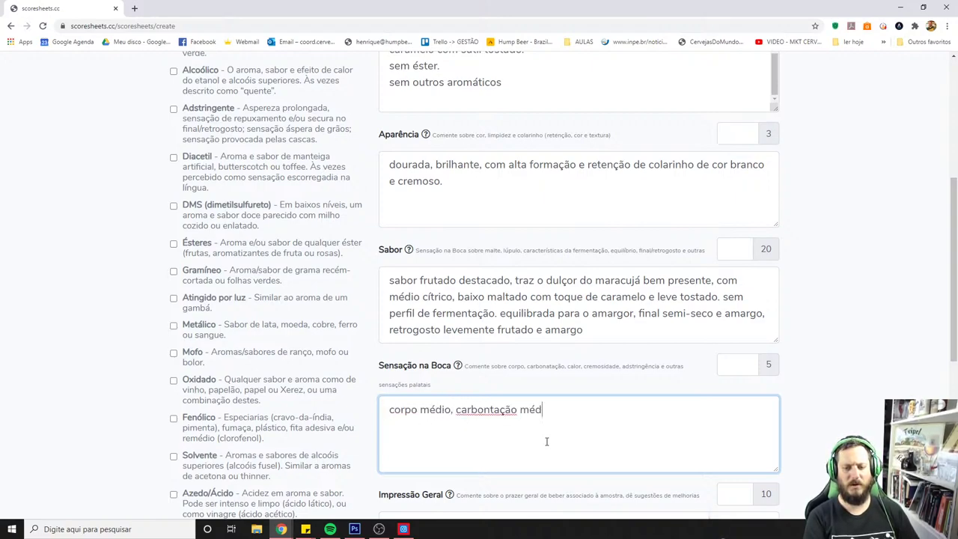
type("ia, sem calor alcoól")
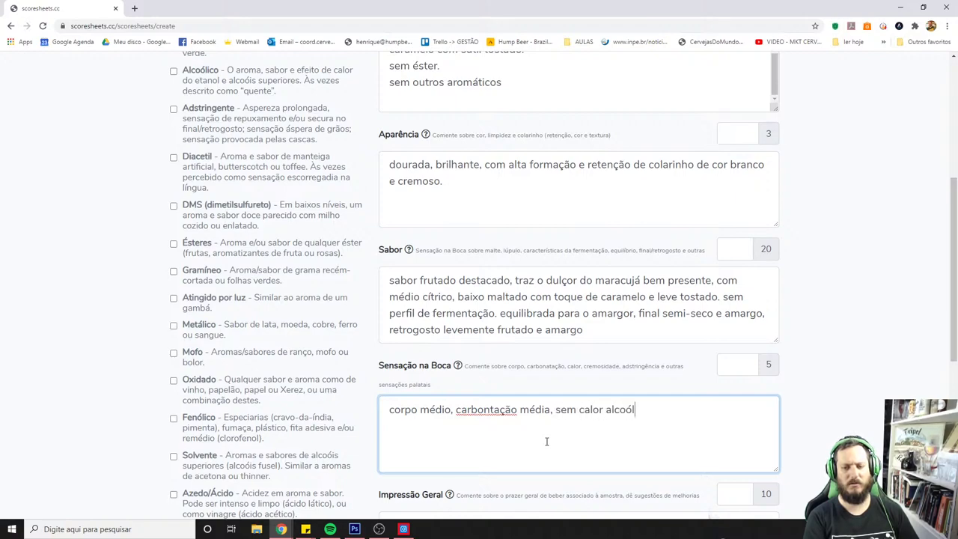
type("ico, sem c")
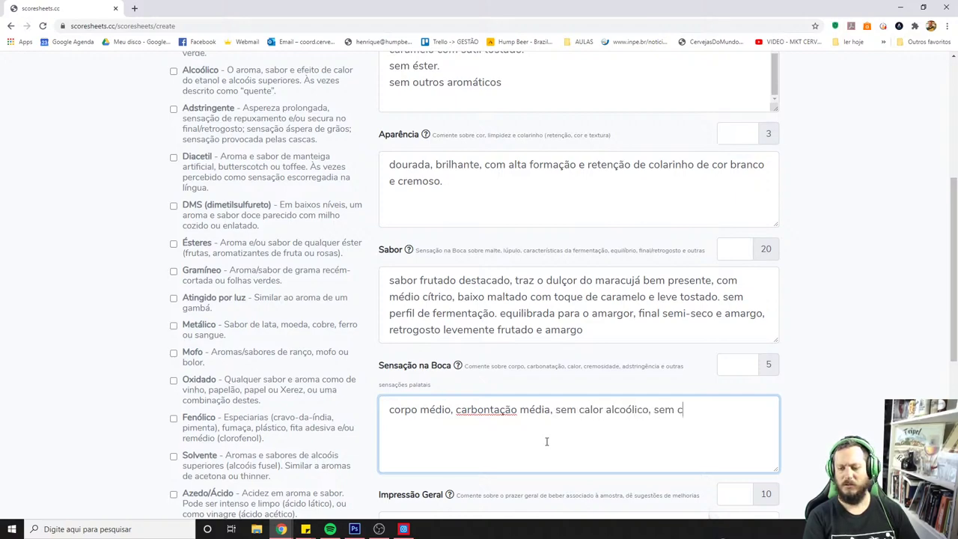
type("remosidade, o")
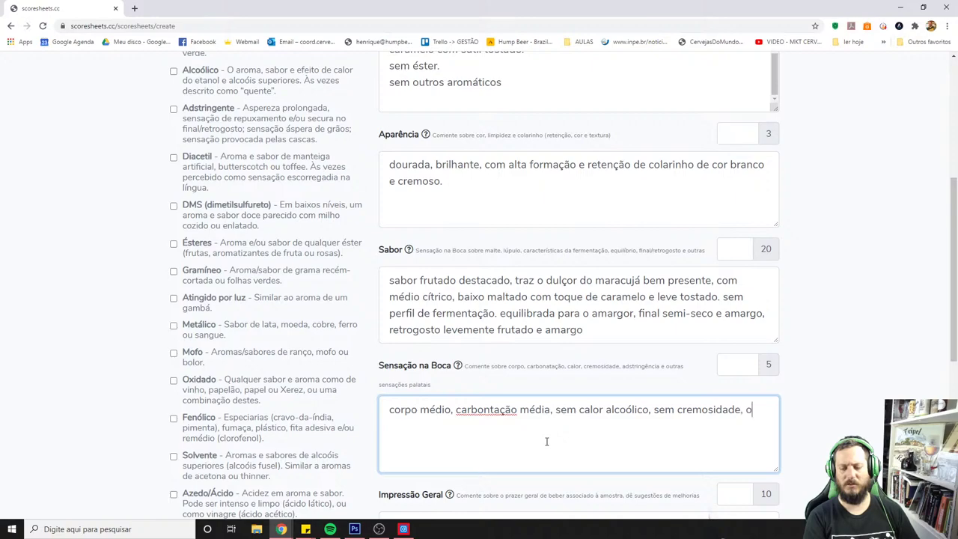
- Complete the mouthfeel comment with "sem adstring^rencia mas com leve harsh aparente"
key("BackSpace")
type("sem adst")
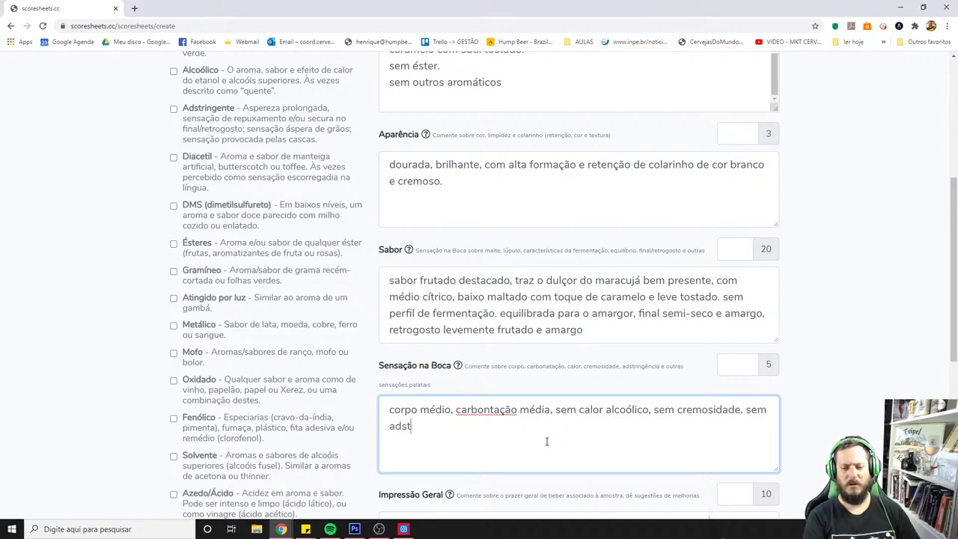
type("ring^rencia mas co")
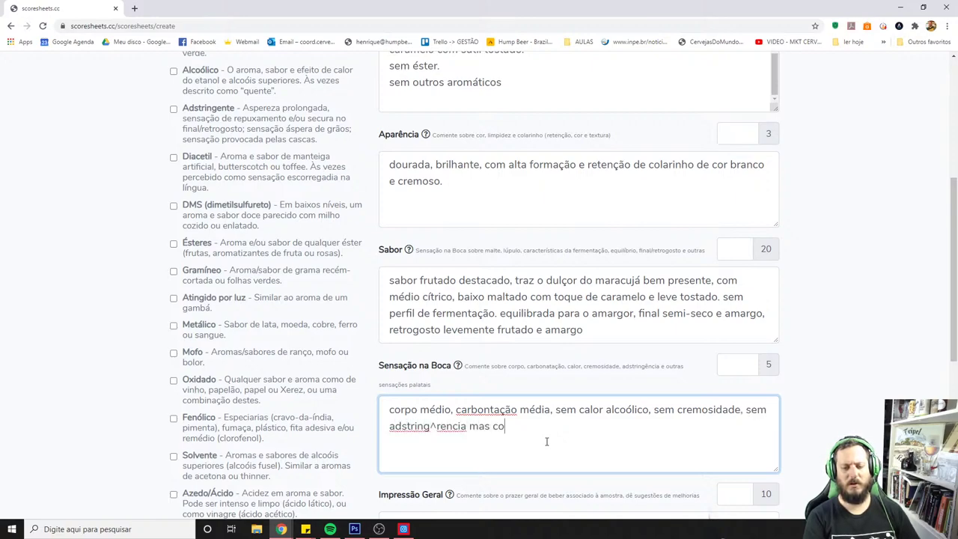
type("m leve harsh ")
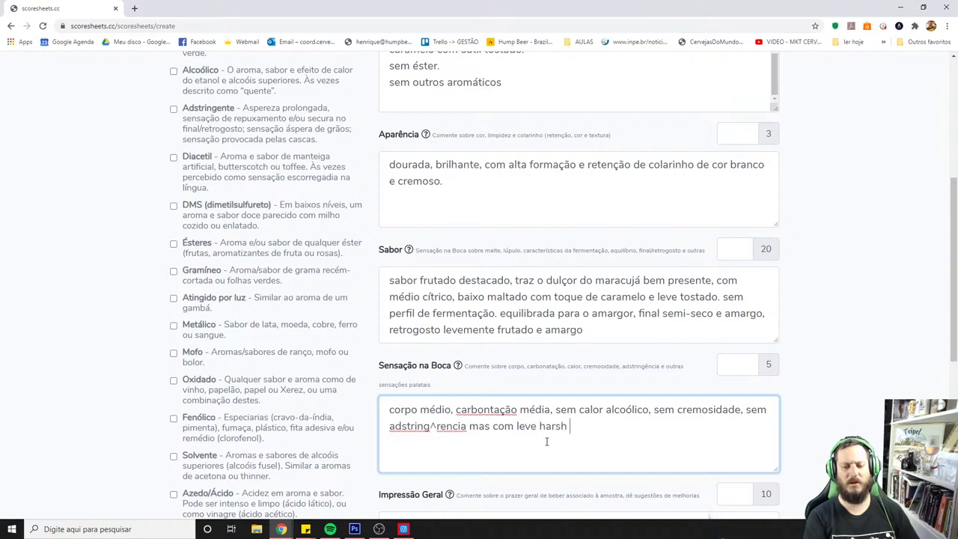
type("aparent")
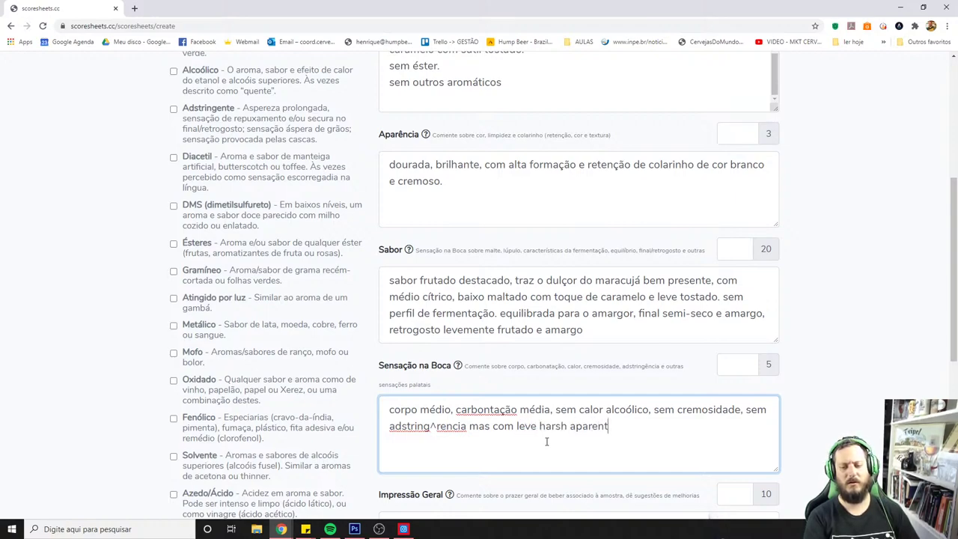
type("e")
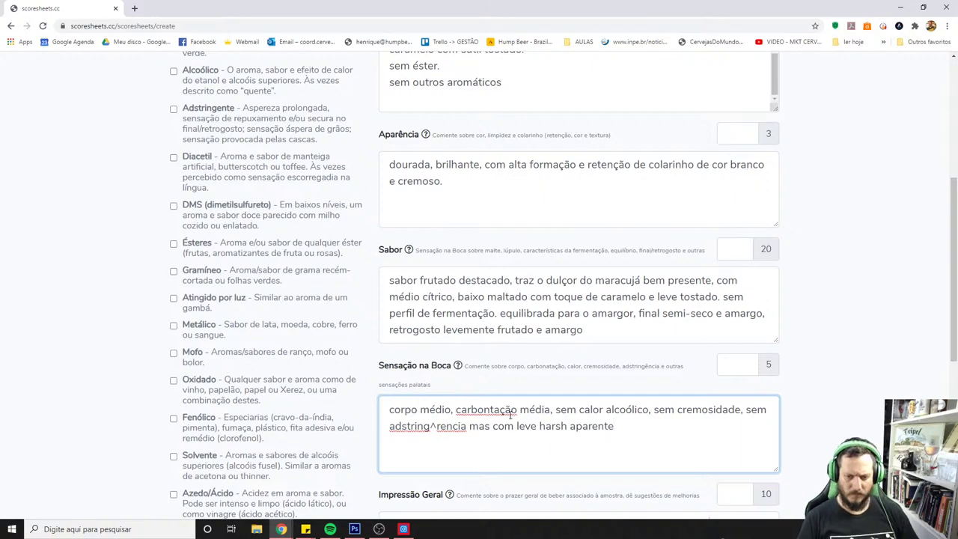
- Correct the misspelled carbonation word in the mouthfeel comment to "carbonatação"
right_click(503, 410)
left_click(554, 266)
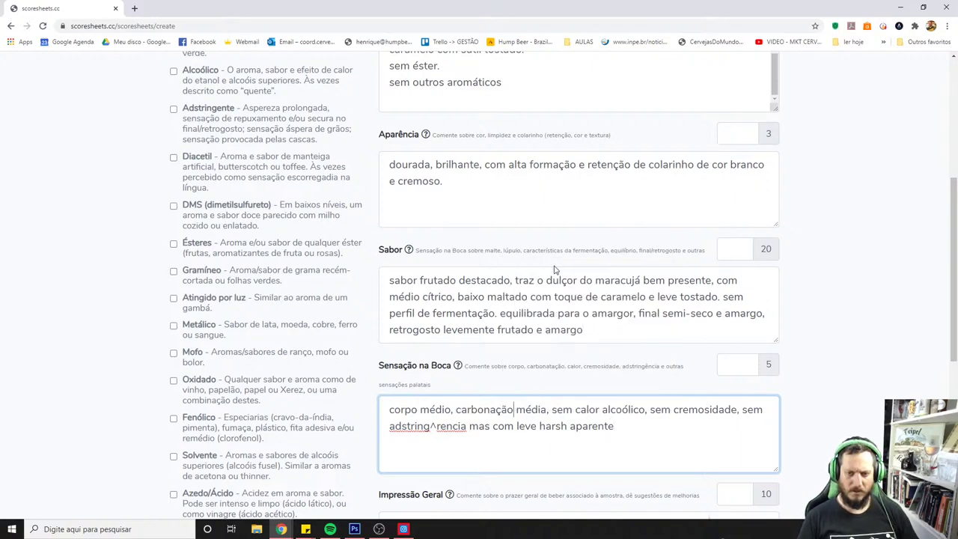
left_click(497, 412)
type("ta")
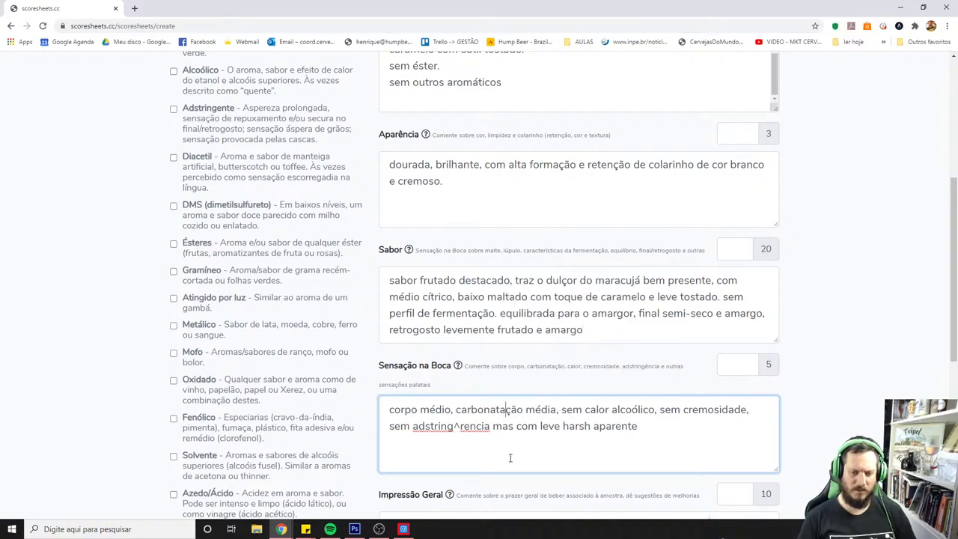
- Correct the misspelled astringency word in the mouthfeel comment to "adstringência" and end the comment with a period
key("BackSpace")
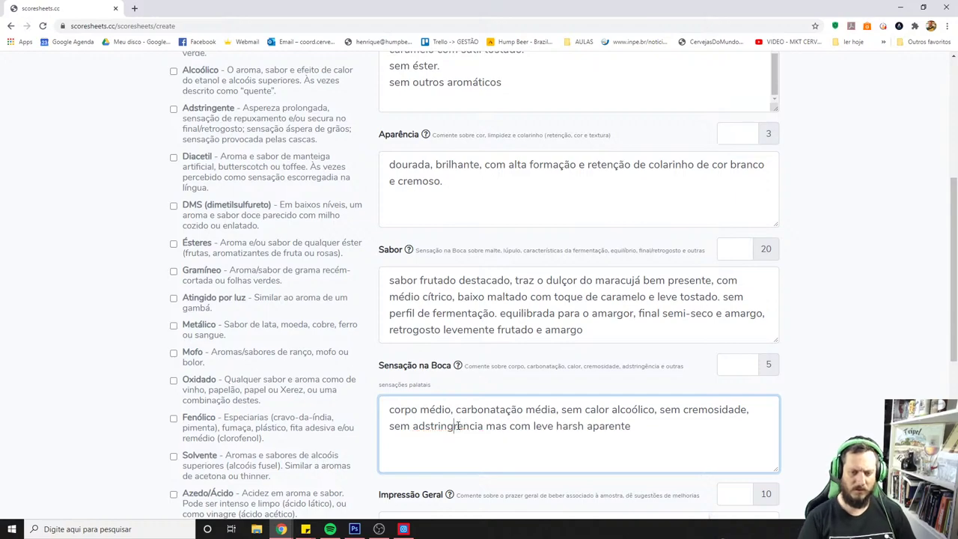
right_click(458, 426)
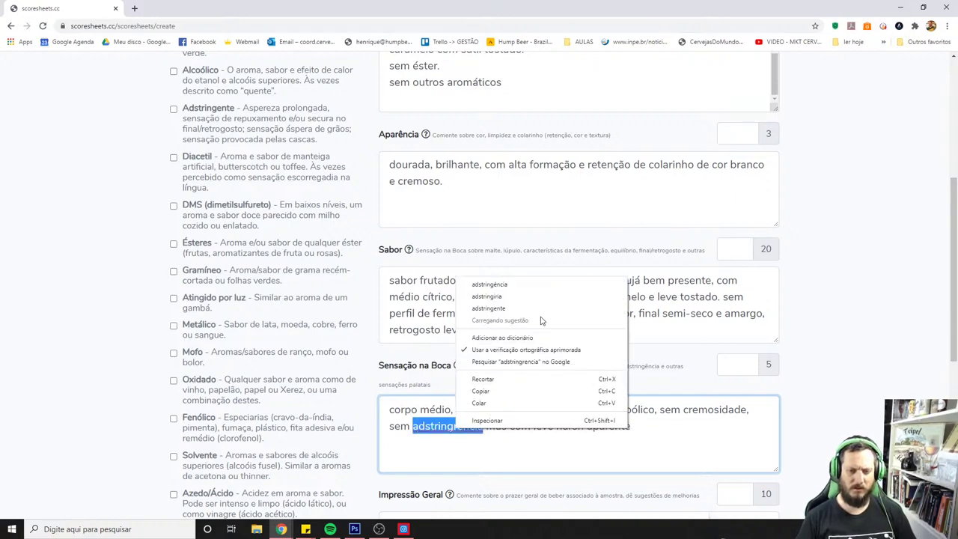
left_click(509, 283)
left_click(628, 428)
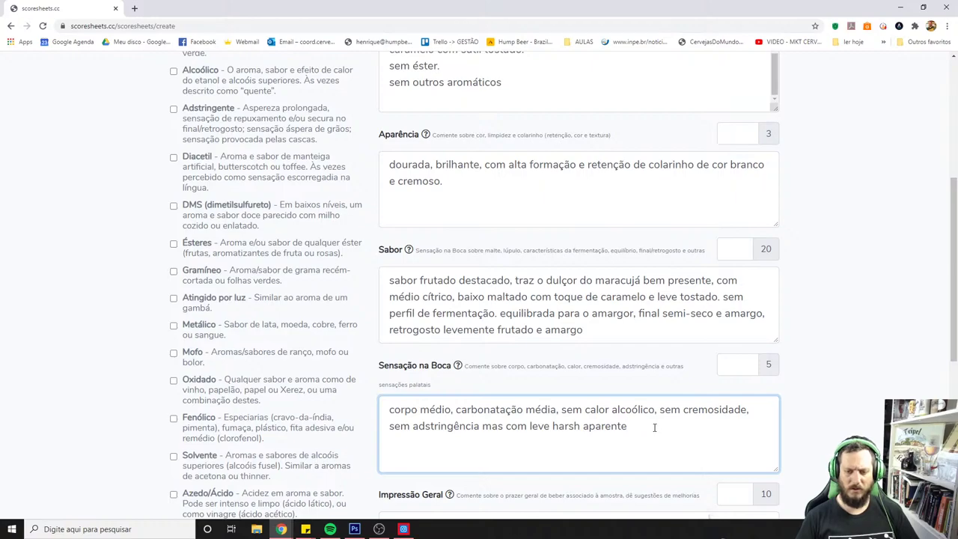
- Review the beer details and go through the aroma comment, from the fruity and passion fruit notes to caramel, esters and other aromatics
scroll(711, 352, "up", 3)
scroll(659, 344, "up", 2)
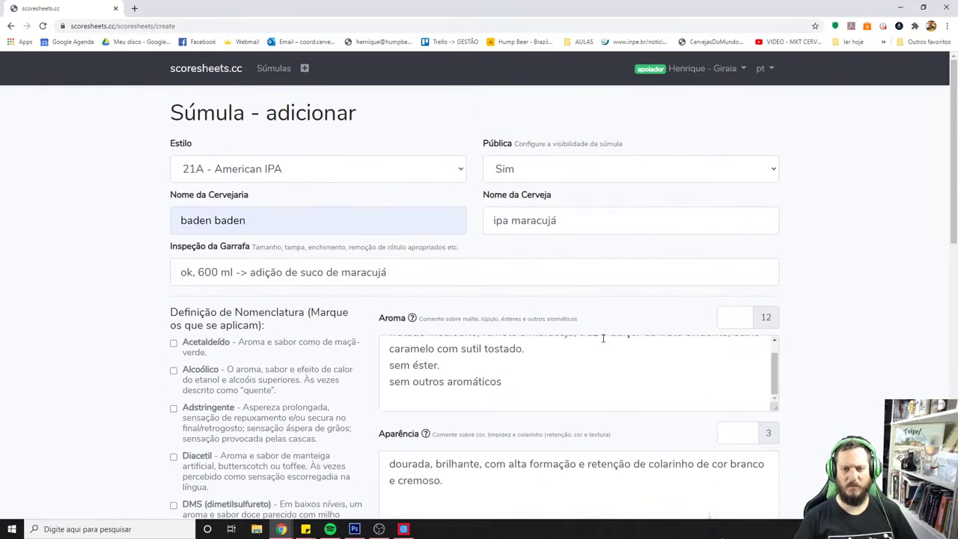
scroll(551, 366, "up", 2)
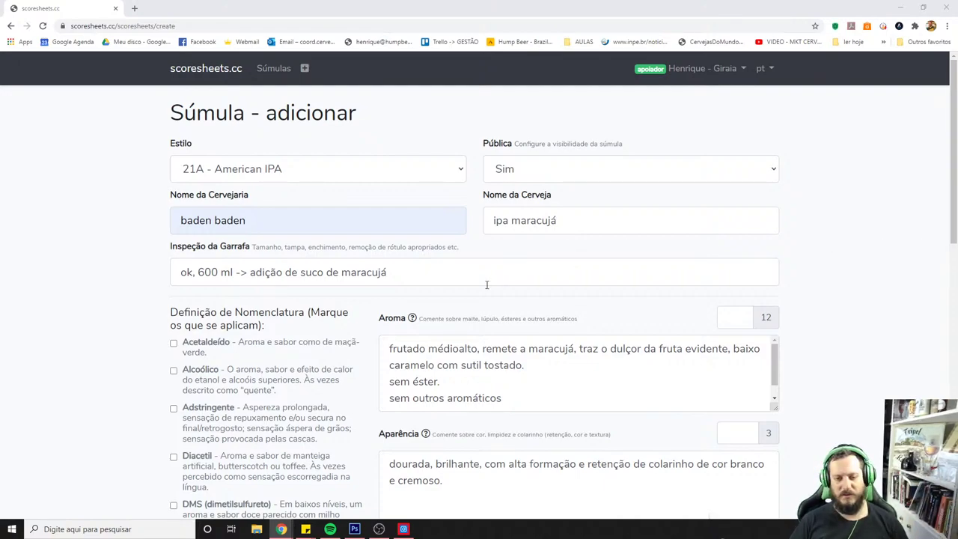
scroll(754, 294, "down", 2)
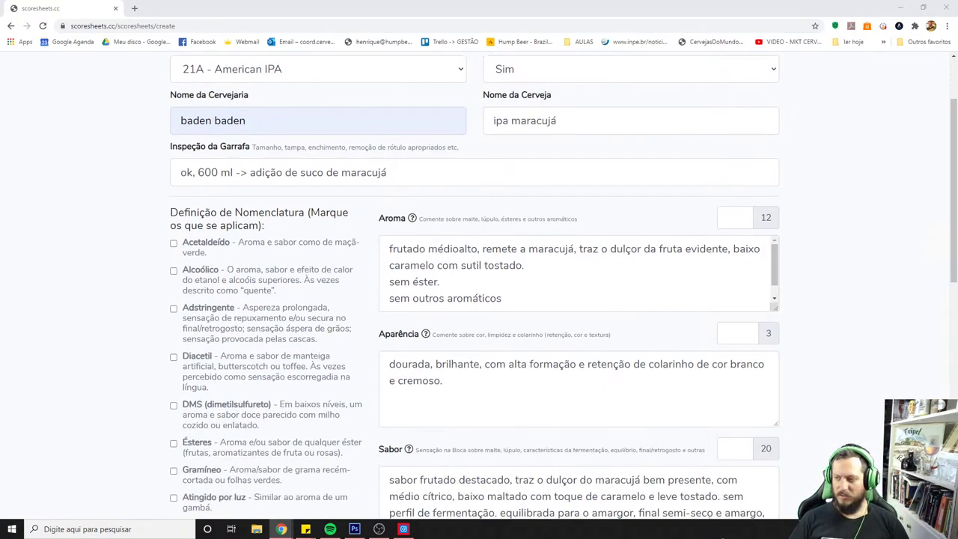
left_click(448, 253)
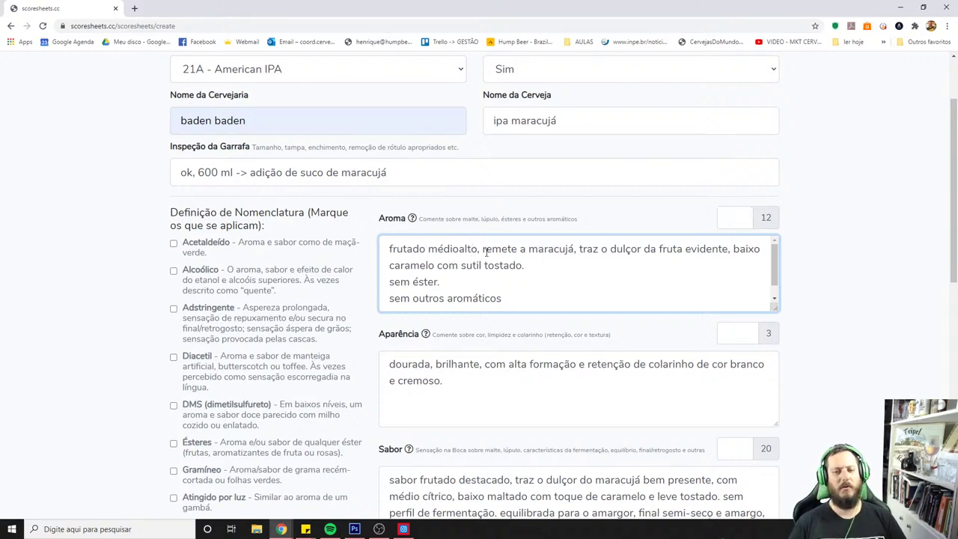
left_click_drag(478, 250, 384, 252)
left_click_drag(478, 250, 427, 252)
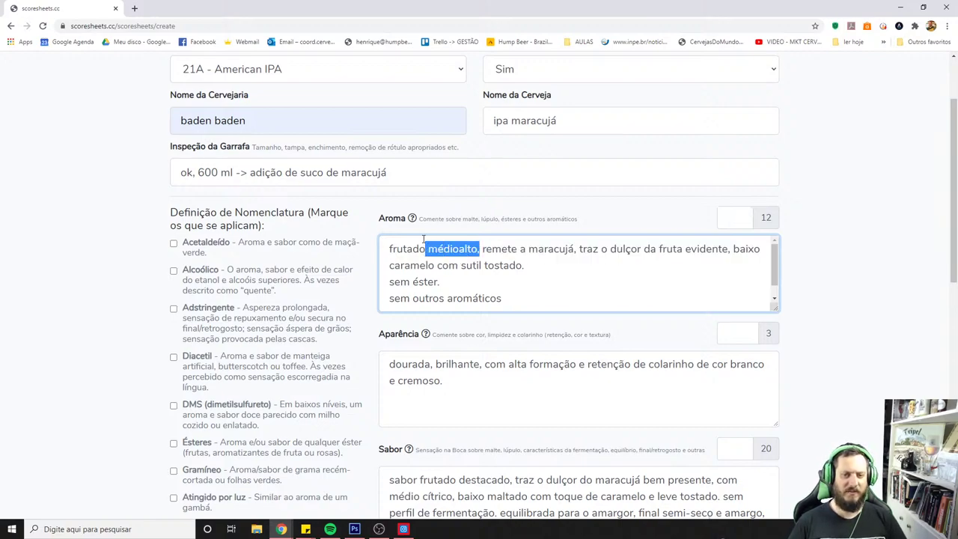
left_click(552, 262)
left_click_drag(525, 250, 578, 249)
left_click_drag(731, 249, 595, 249)
left_click_drag(416, 265, 707, 268)
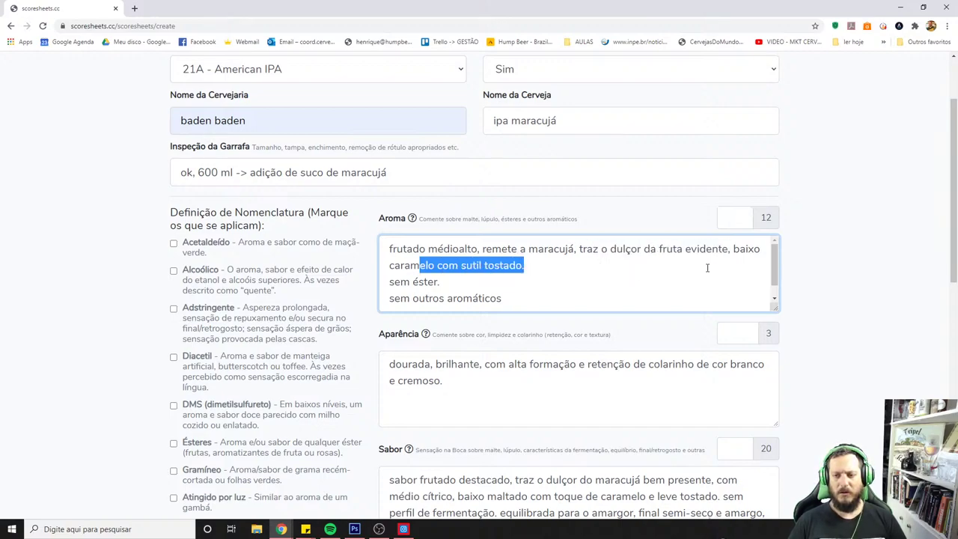
left_click(550, 266)
left_click_drag(407, 266, 544, 274)
left_click(416, 284)
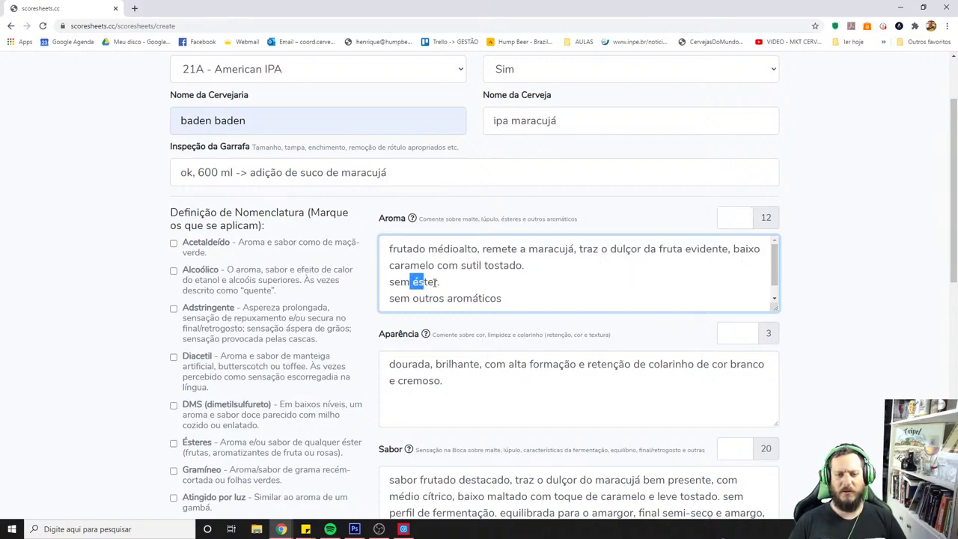
left_click_drag(425, 282, 479, 305)
left_click(572, 302)
- Set the aroma score to 9
scroll(679, 265, "up", 1)
left_click(723, 226)
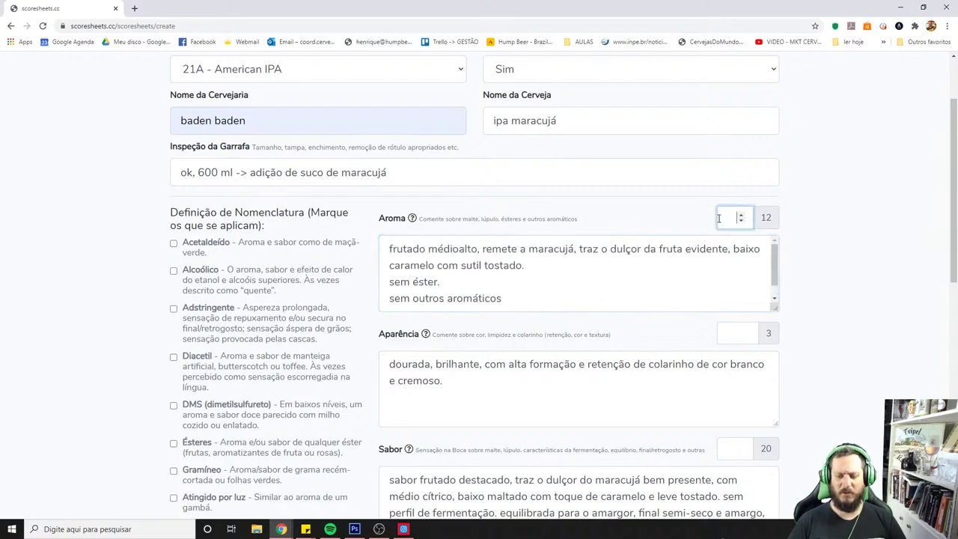
type("9")
- Recheck the aroma score and review the appearance comment on colour, clarity and head
left_click(544, 390)
scroll(549, 374, "down", 3)
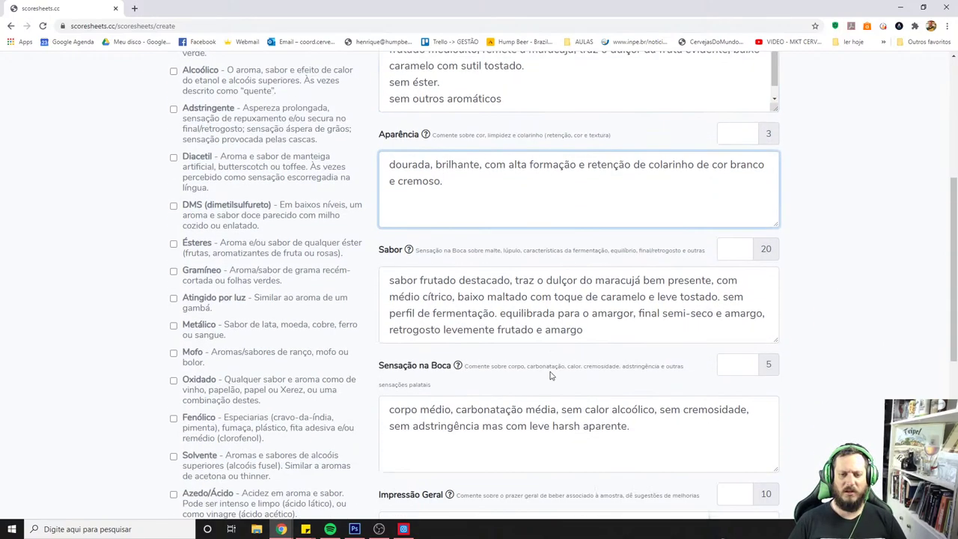
scroll(674, 300, "up", 4)
left_click(725, 318)
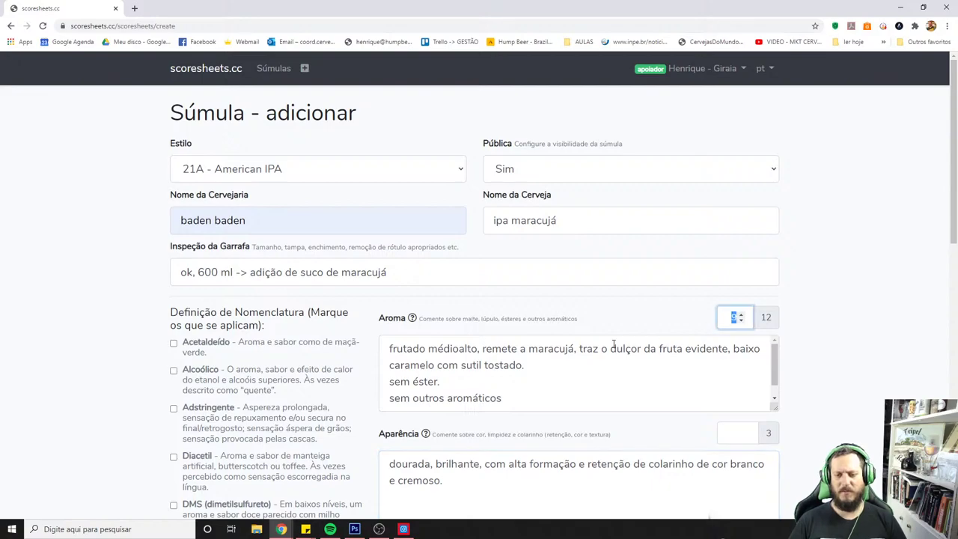
scroll(614, 344, "down", 1)
scroll(565, 376, "down", 2)
left_click(514, 354)
scroll(514, 354, "down", 1)
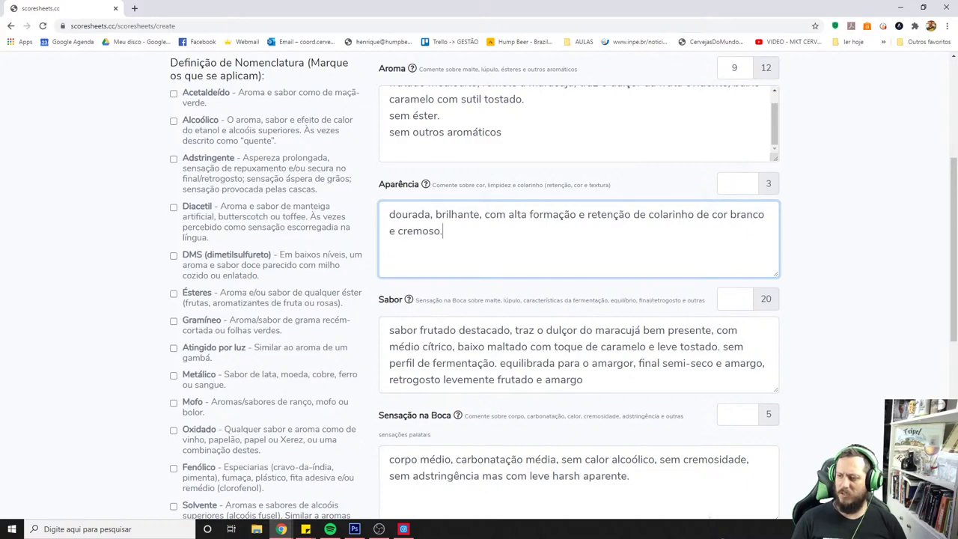
left_click(502, 229)
scroll(599, 262, "up", 1)
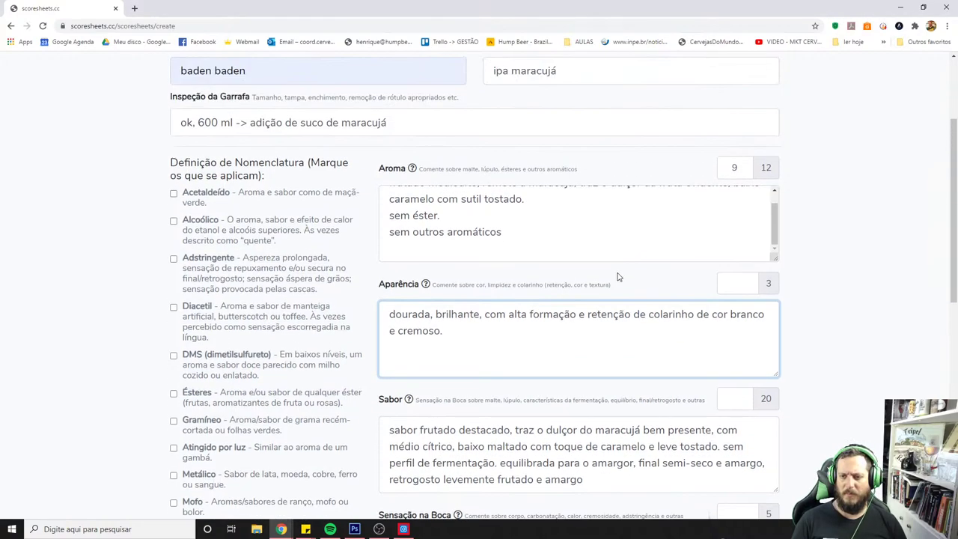
scroll(618, 277, "up", 1)
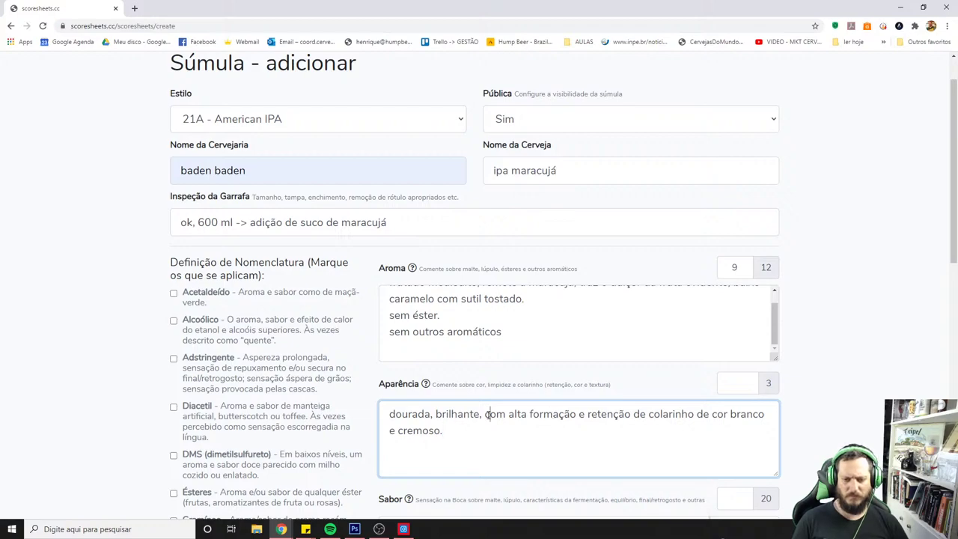
- Set the appearance score to 3
left_click(824, 417)
scroll(770, 375, "down", 1)
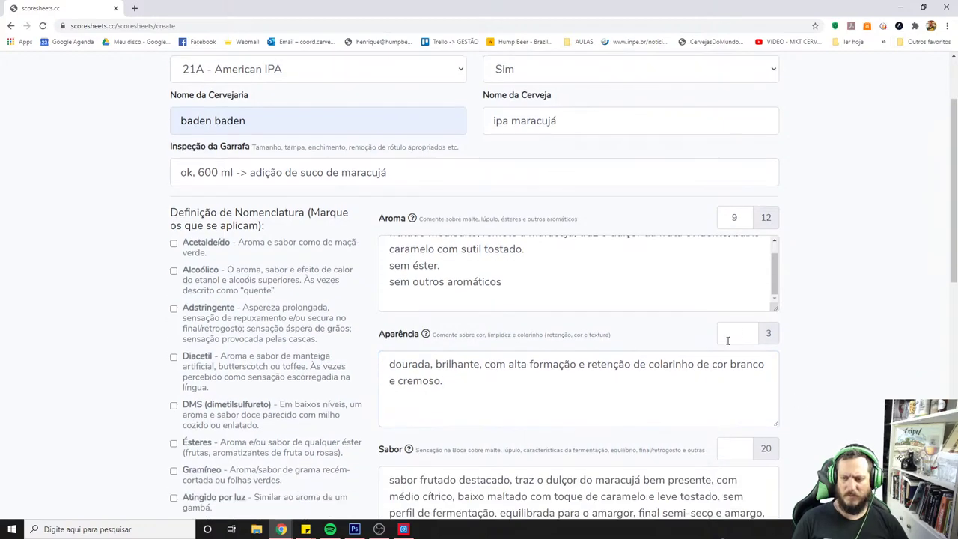
scroll(728, 334, "down", 2)
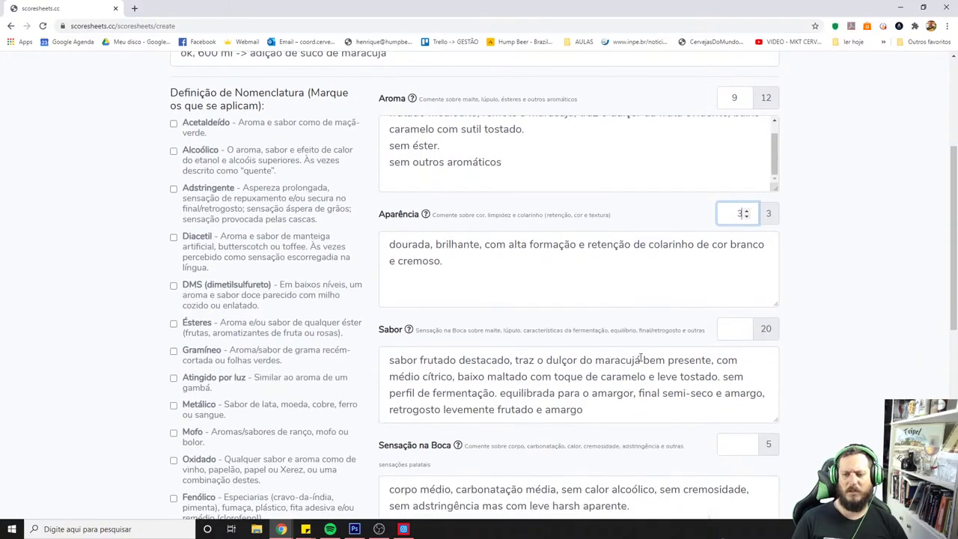
- Review the flavour comment against the mouthfeel comment and the remaining unscored sections
left_click(763, 389)
scroll(766, 400, "down", 3)
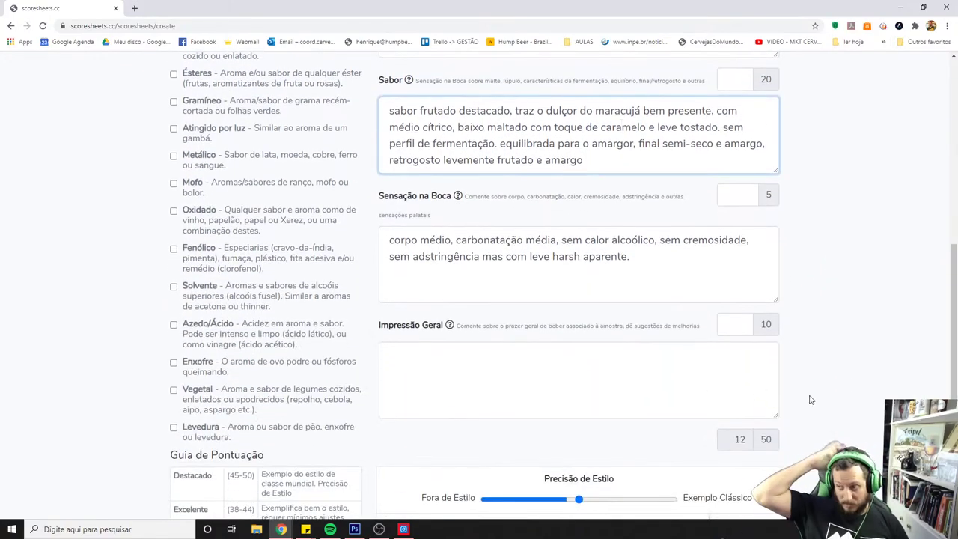
left_click(622, 127)
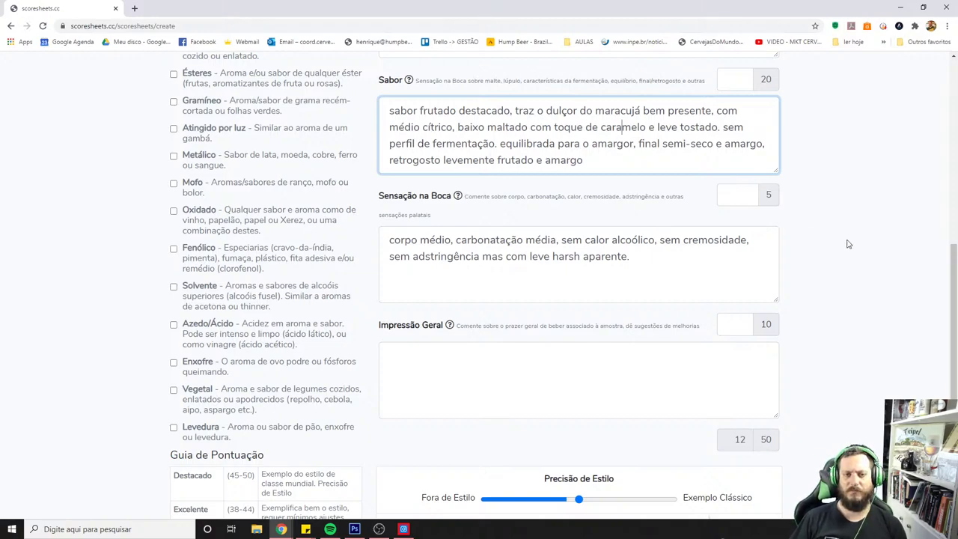
scroll(849, 246, "up", 1)
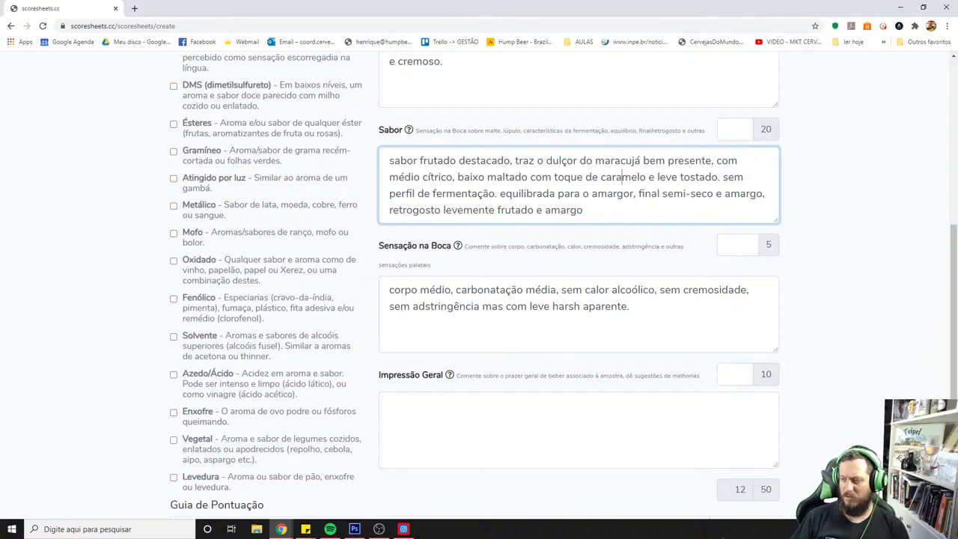
key("alt+Tab")
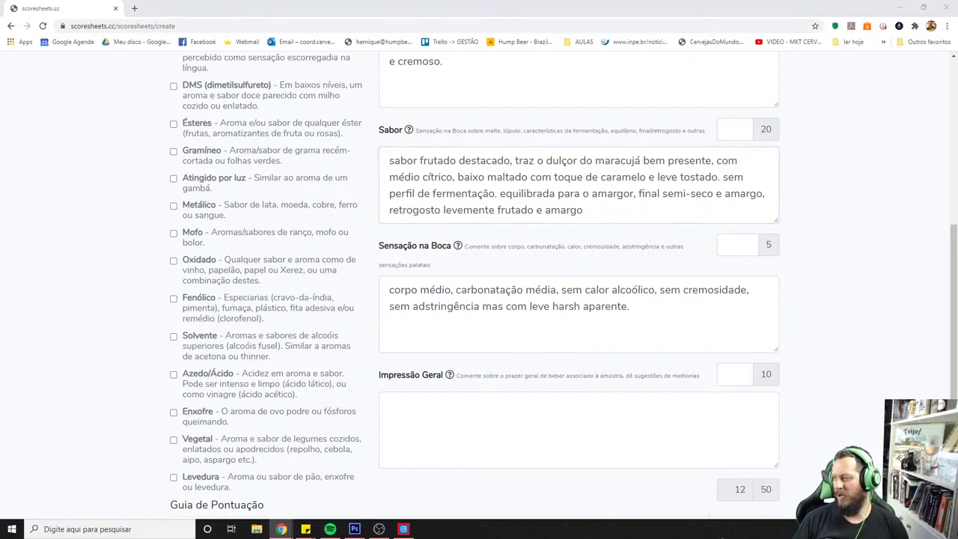
- Review the flavour comment line by line, covering fruit, citrus, malt, fermentation profile, balance and finish
left_click(576, 196)
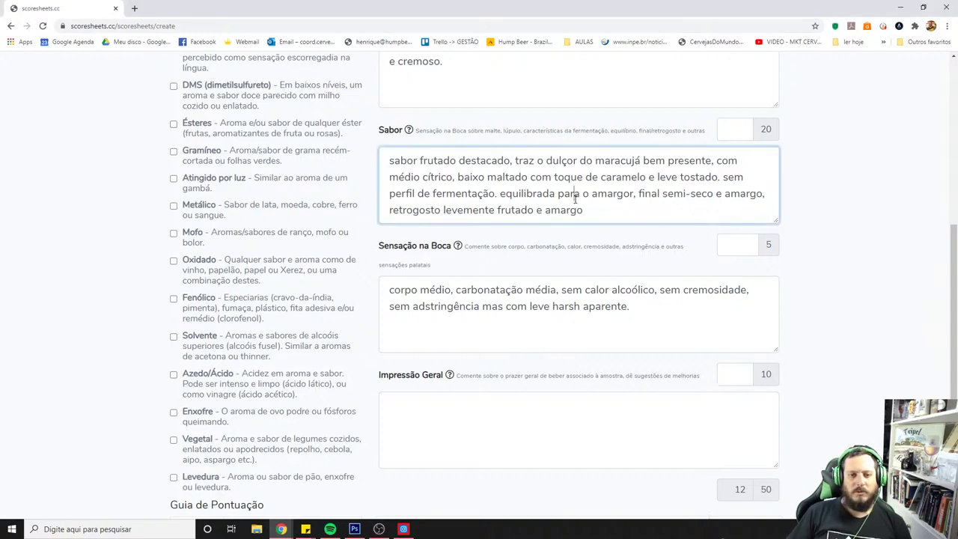
left_click_drag(419, 160, 530, 160)
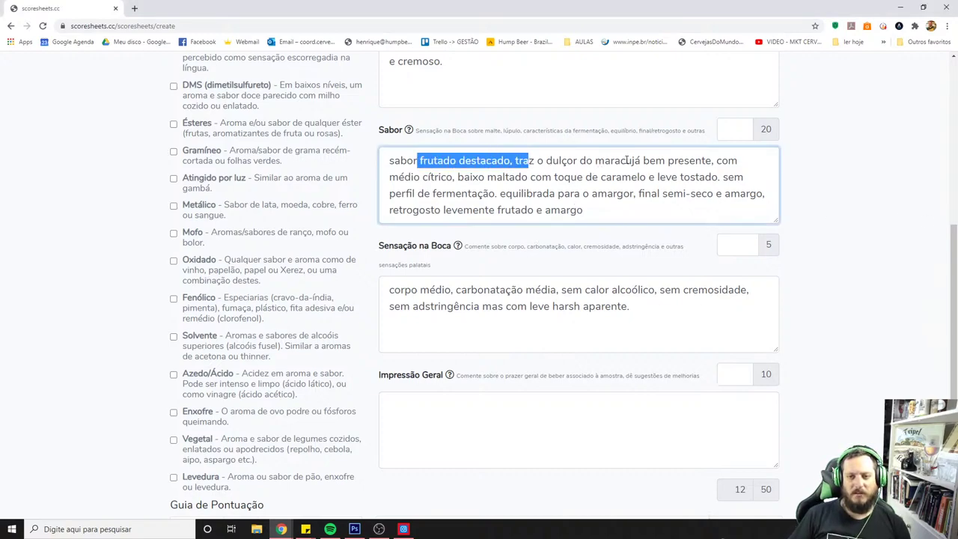
left_click_drag(614, 161, 738, 160)
left_click_drag(411, 177, 715, 177)
left_click_drag(390, 193, 473, 193)
left_click_drag(500, 193, 754, 193)
left_click(598, 208)
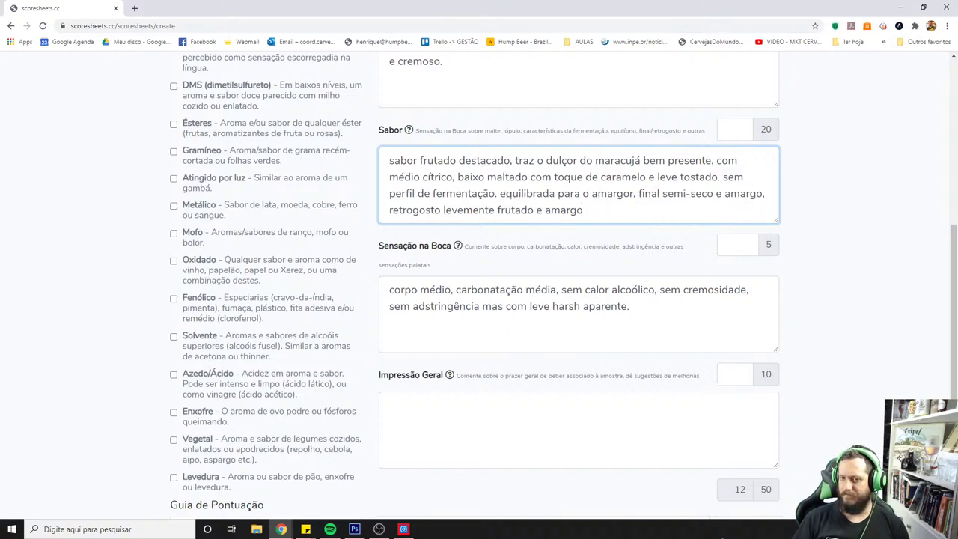
- Insert "amargor médioalto," before "baixo maltado" in the flavour comment
scroll(540, 200, "up", 1)
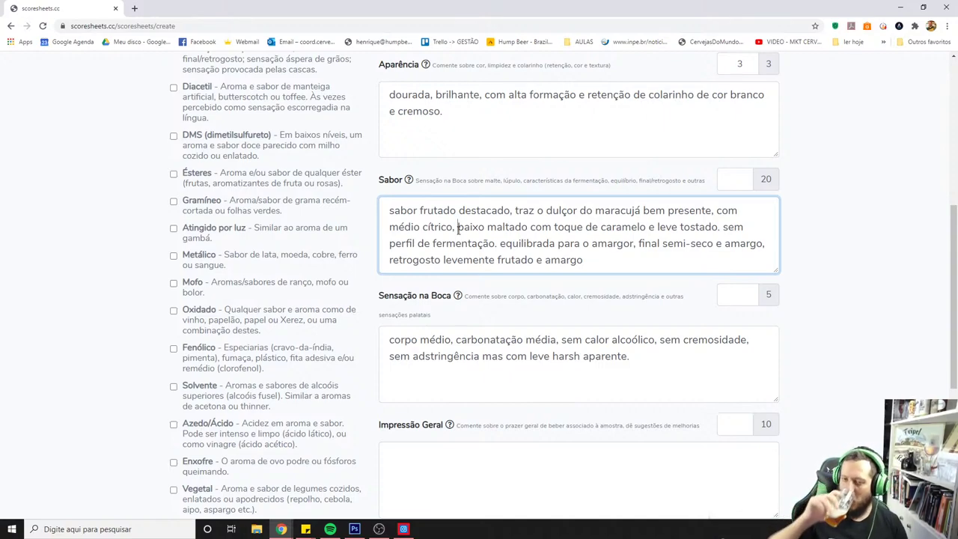
type("amargor médioalt")
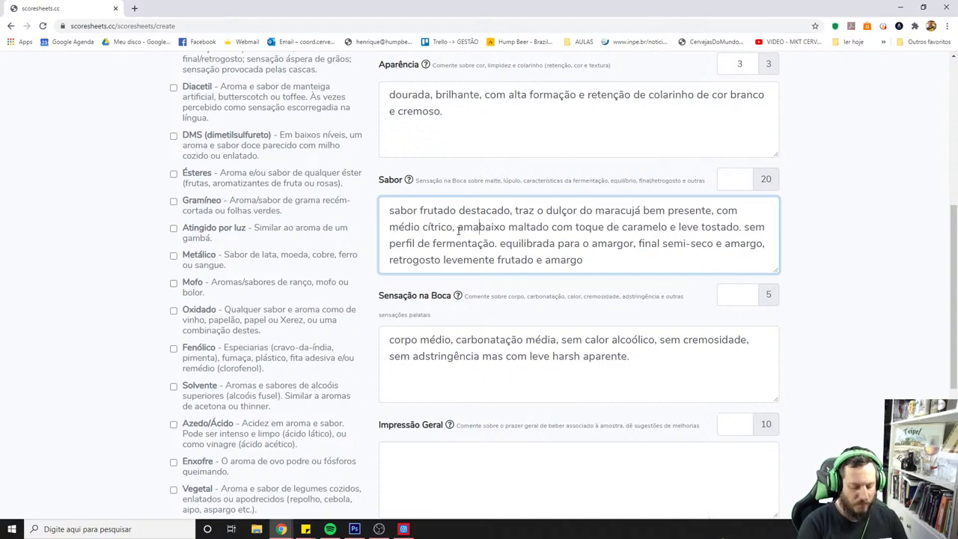
type("o,")
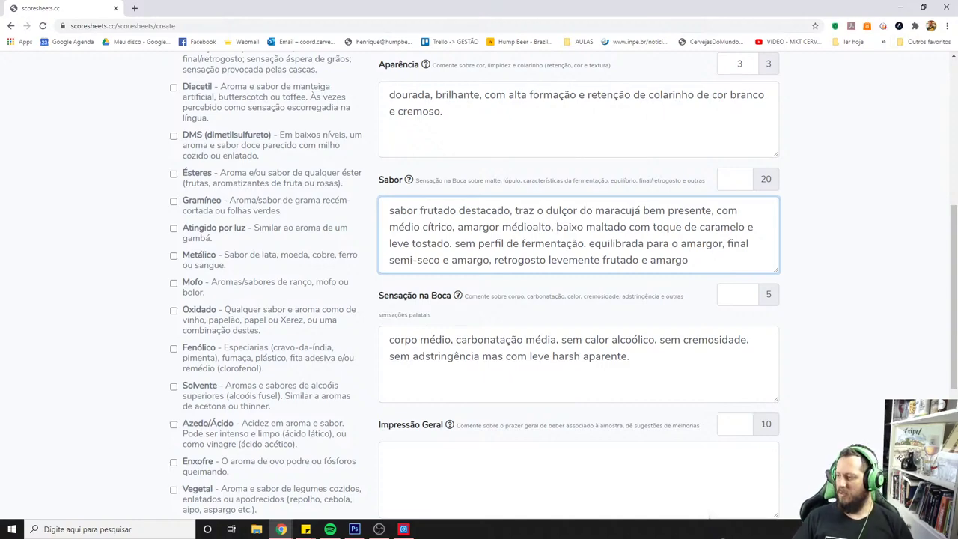
- Reread the flavour comment, weighing the prominent fruit and medium citrus against the bitterness
scroll(562, 263, "up", 2)
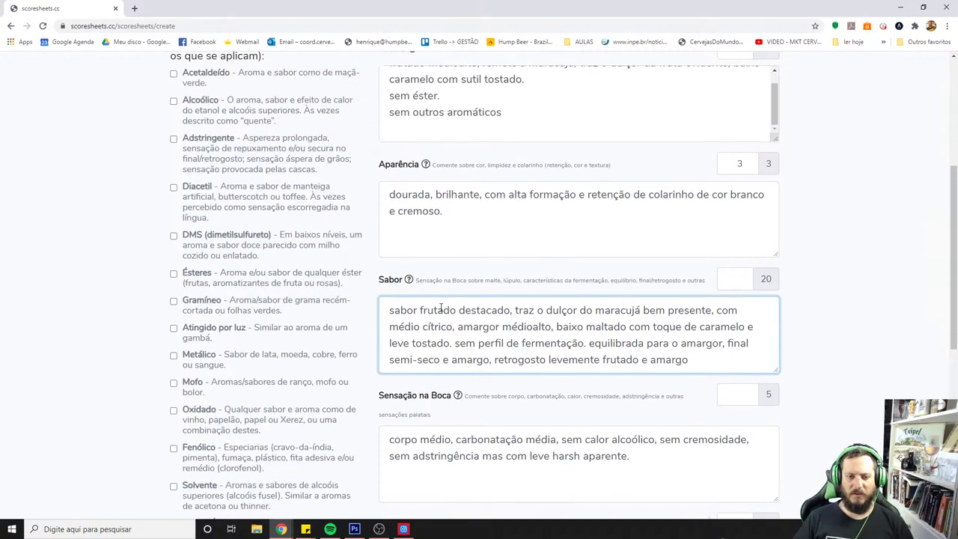
left_click_drag(392, 310, 563, 326)
mouse_move(458, 327)
left_mouse_down()
mouse_move(422, 327)
mouse_move(488, 327)
mouse_move(454, 313)
left_mouse_up()
left_click(524, 329)
double_click(479, 310)
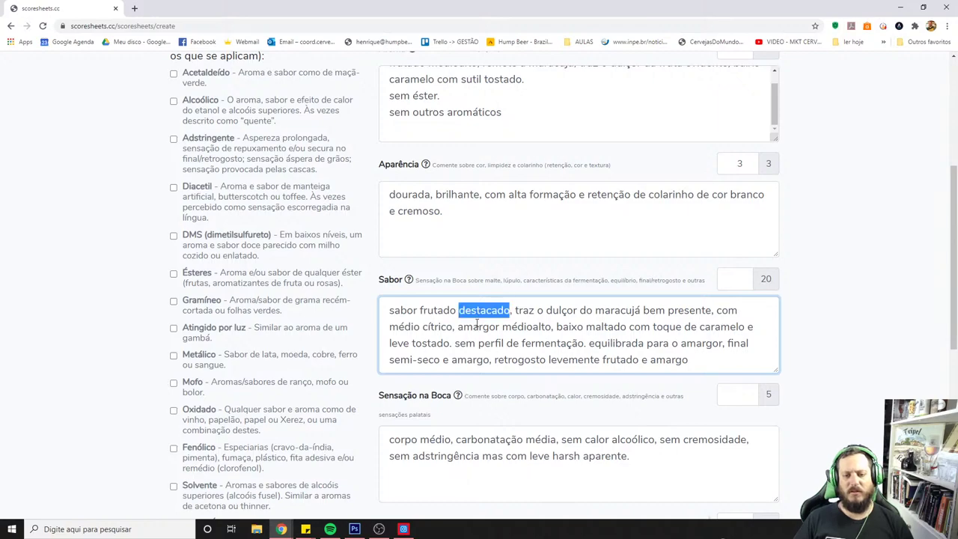
left_click(459, 327)
double_click(488, 311)
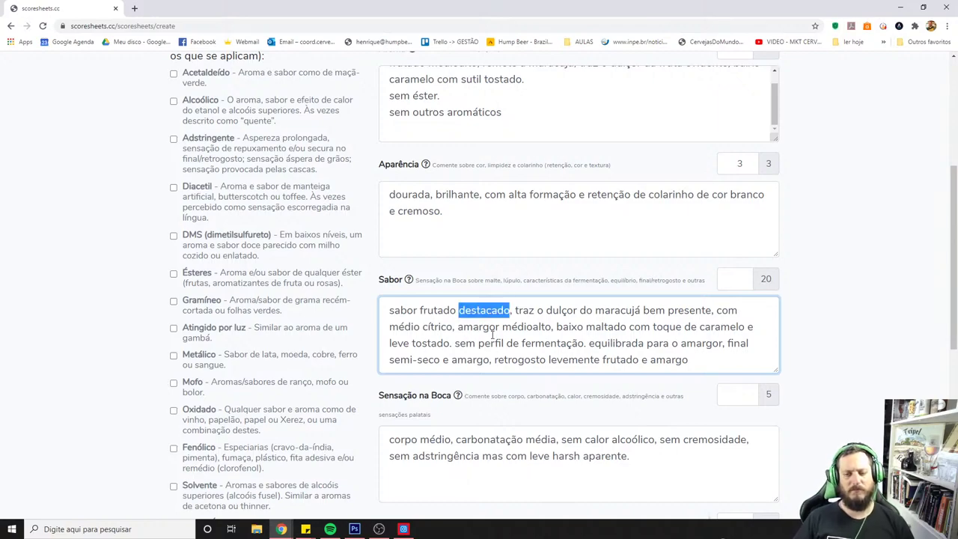
left_click(492, 338)
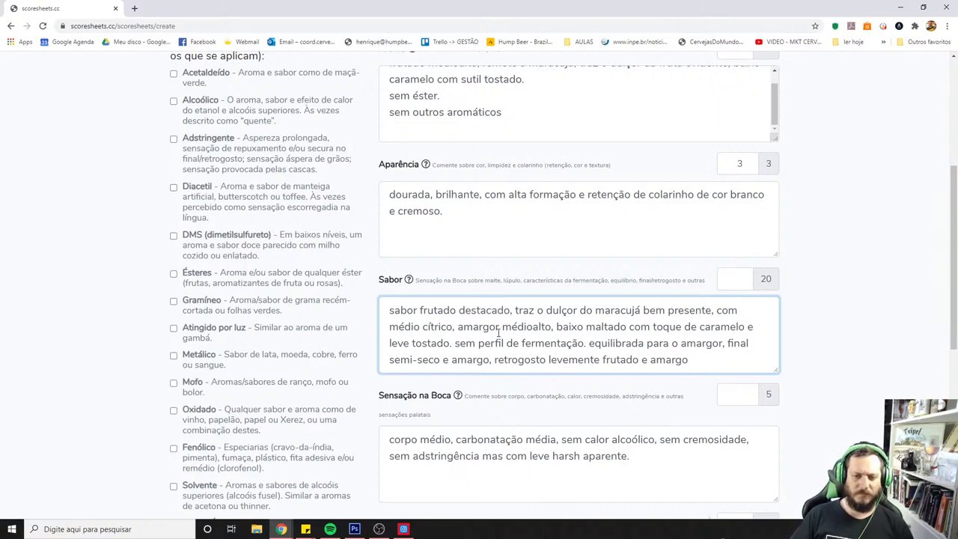
double_click(475, 310)
left_click(471, 324)
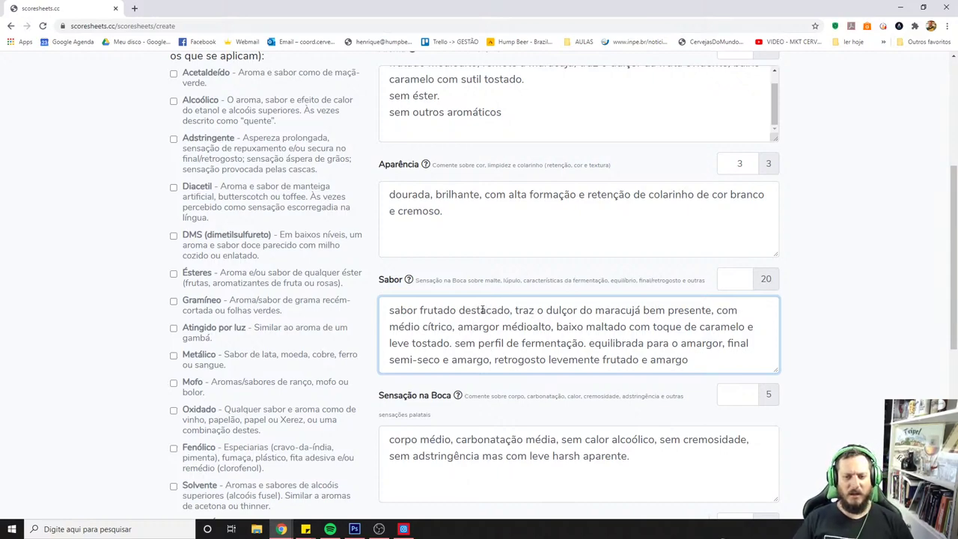
double_click(484, 309)
left_click(547, 327)
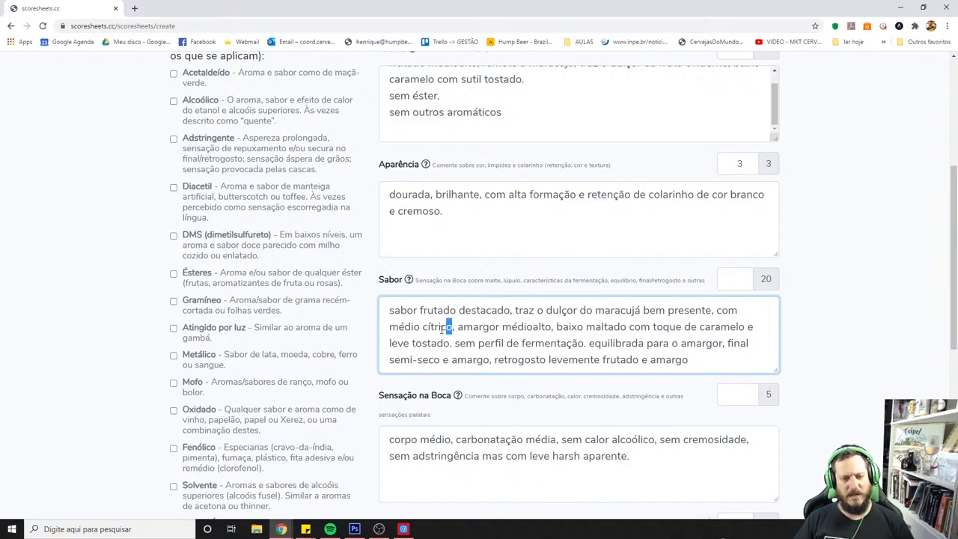
left_click_drag(452, 327, 389, 326)
left_click(494, 343)
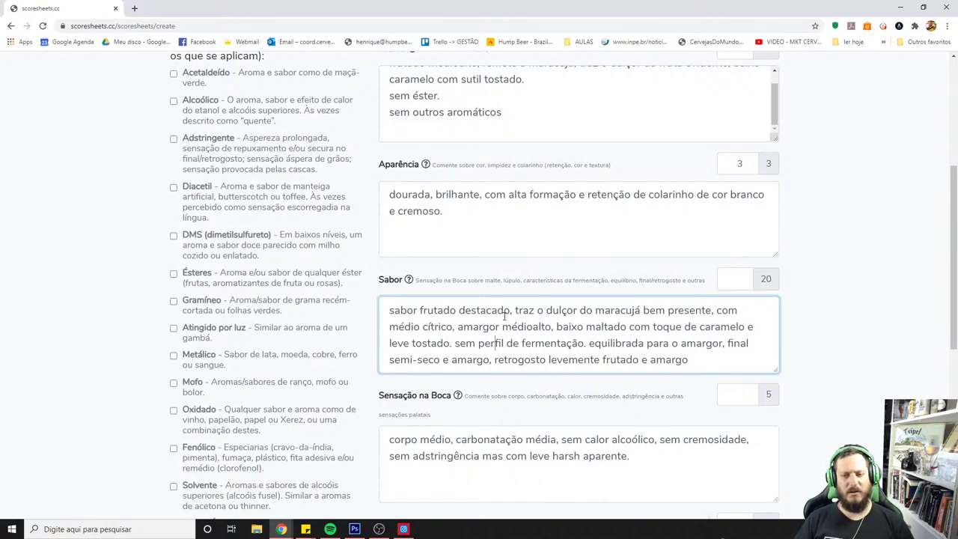
left_click_drag(511, 310, 412, 310)
left_click(556, 327)
left_click_drag(500, 327, 459, 310)
left_click(554, 327)
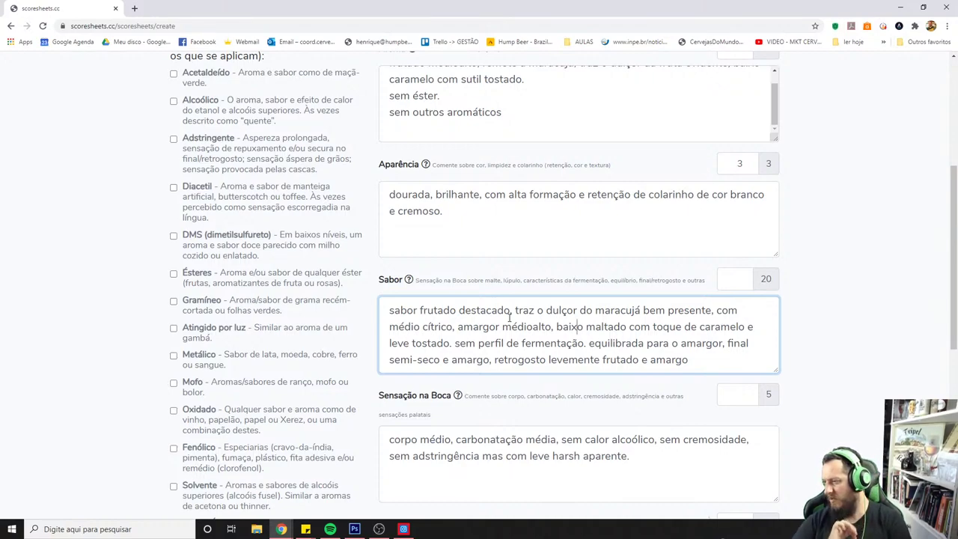
- Set the flavour score to 14 and recheck the comment's balance and aftertaste wording
left_click(726, 278)
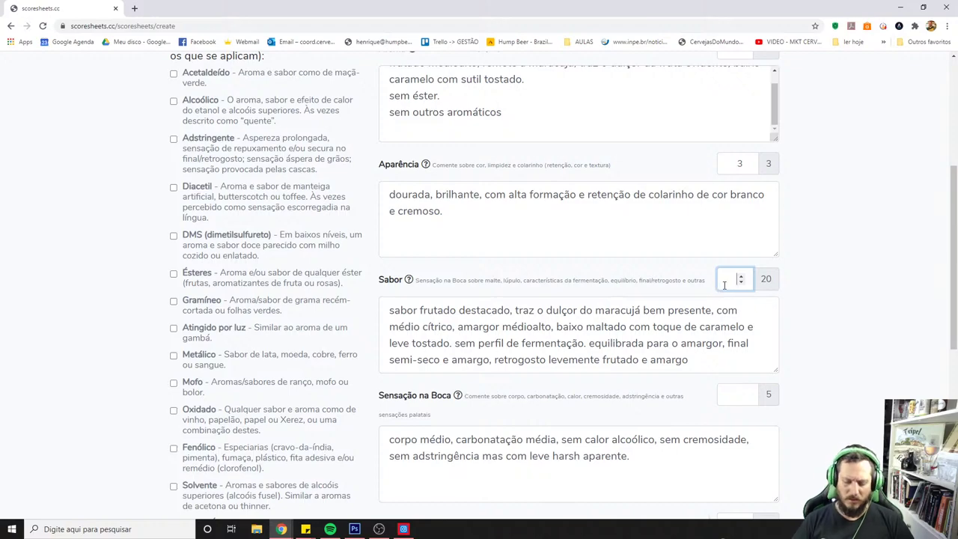
type("14")
scroll(719, 305, "down", 2)
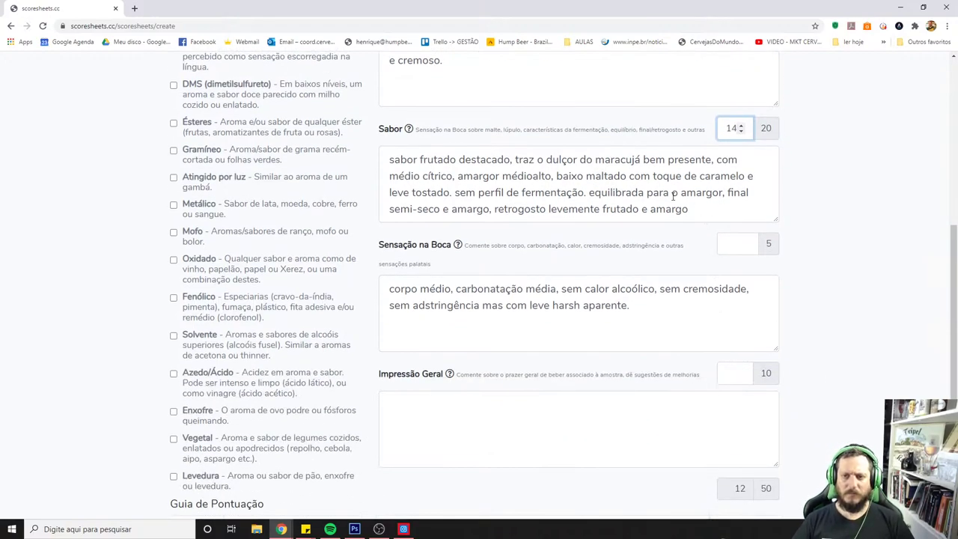
left_click_drag(672, 194, 708, 193)
left_click(696, 208)
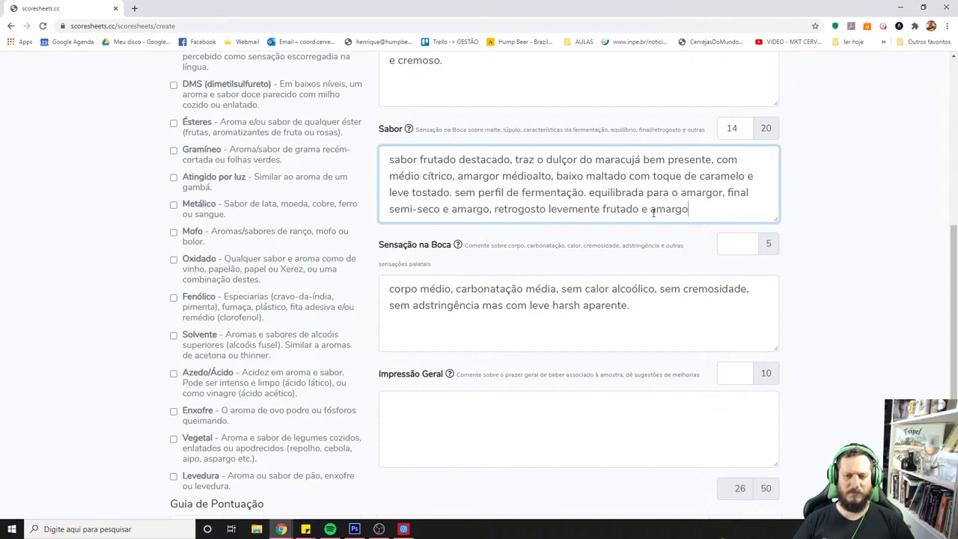
- Set the mouthfeel score to 3 and the flavour score to 15
left_click(631, 306)
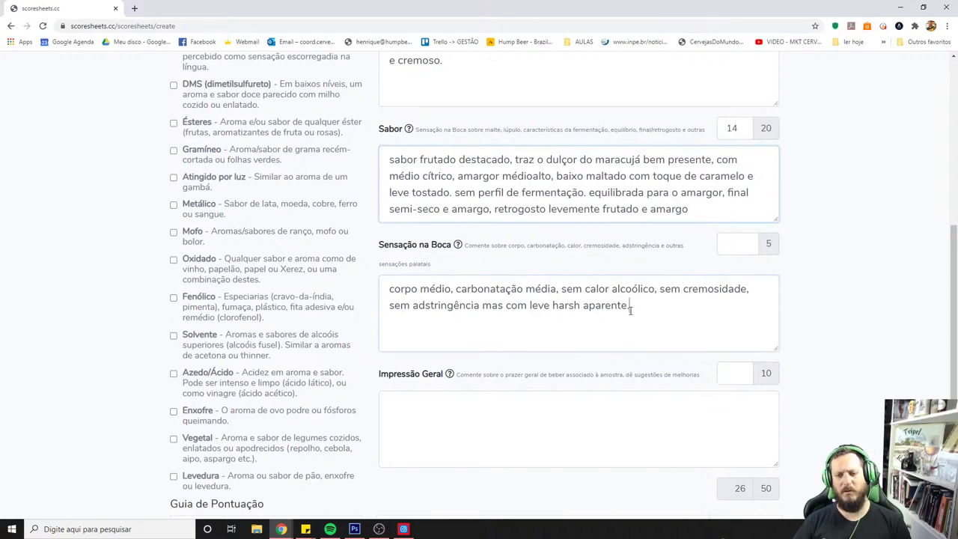
left_click(720, 243)
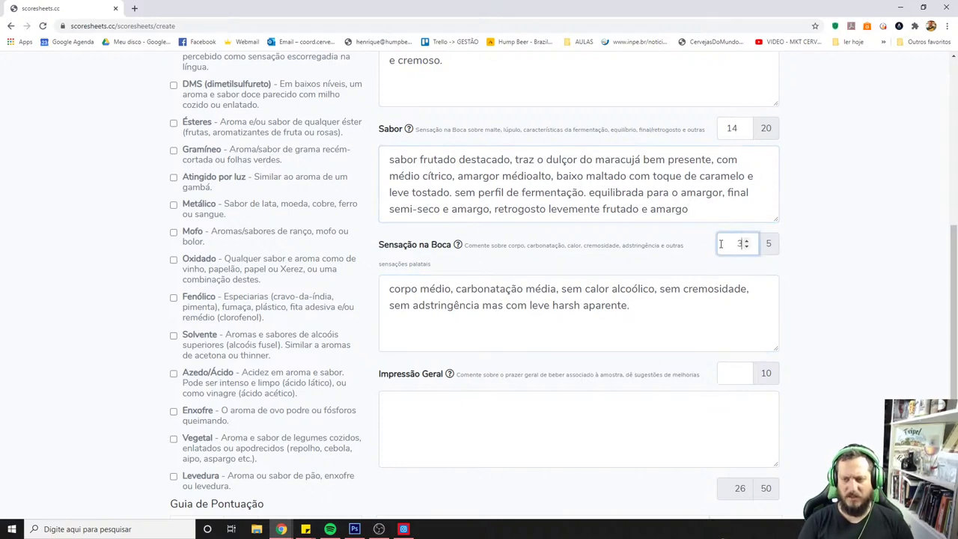
double_click(733, 128)
type("15")
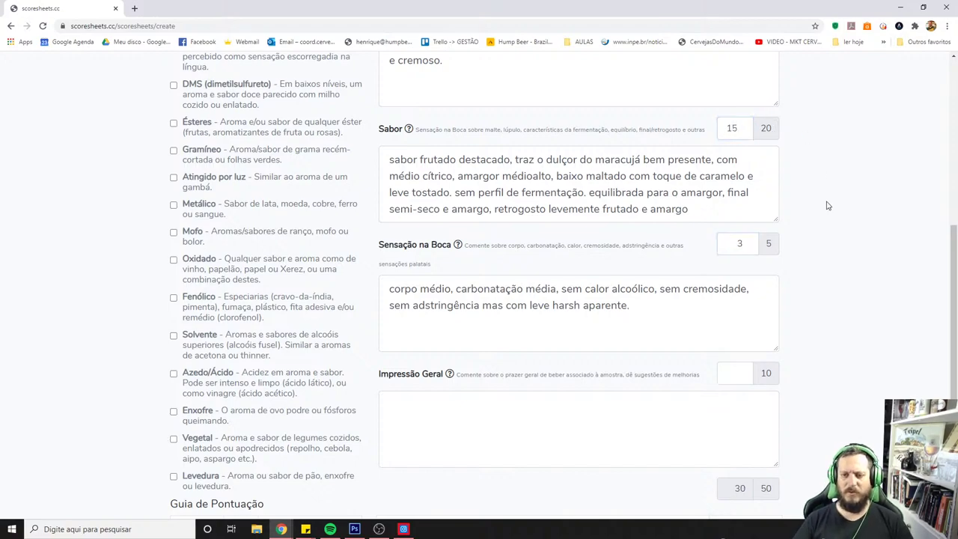
- Set the overall impression score to 5 and enter the comment "uma boa cerveja, amarga e traz o frutado do lúpulo e sem sobrar o perfil de caramelo"
scroll(749, 187, "down", 2)
left_click(732, 226)
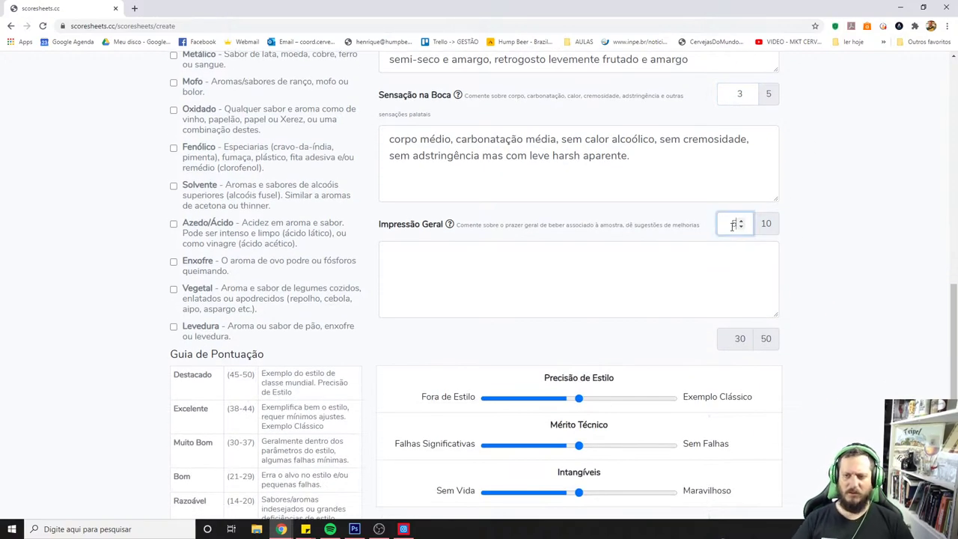
left_click(497, 282)
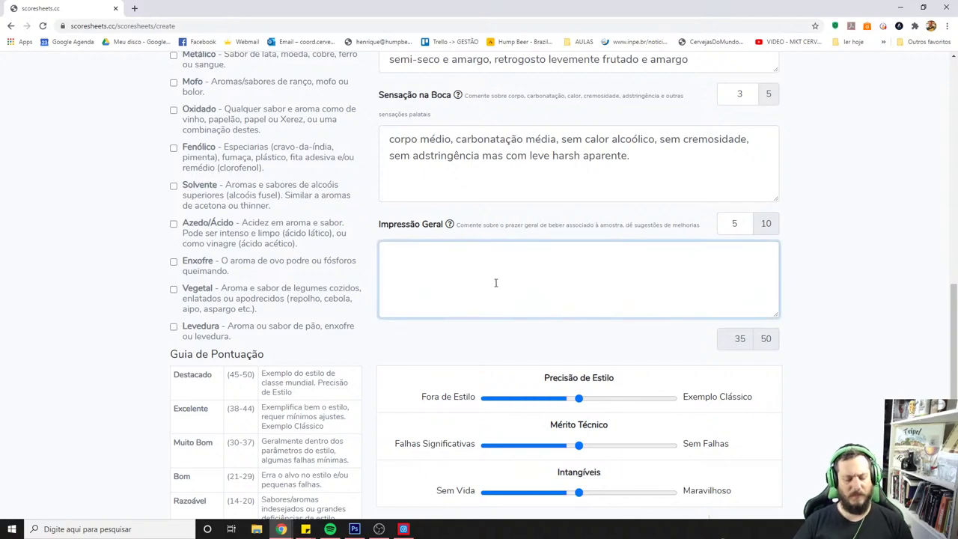
type("uma bo")
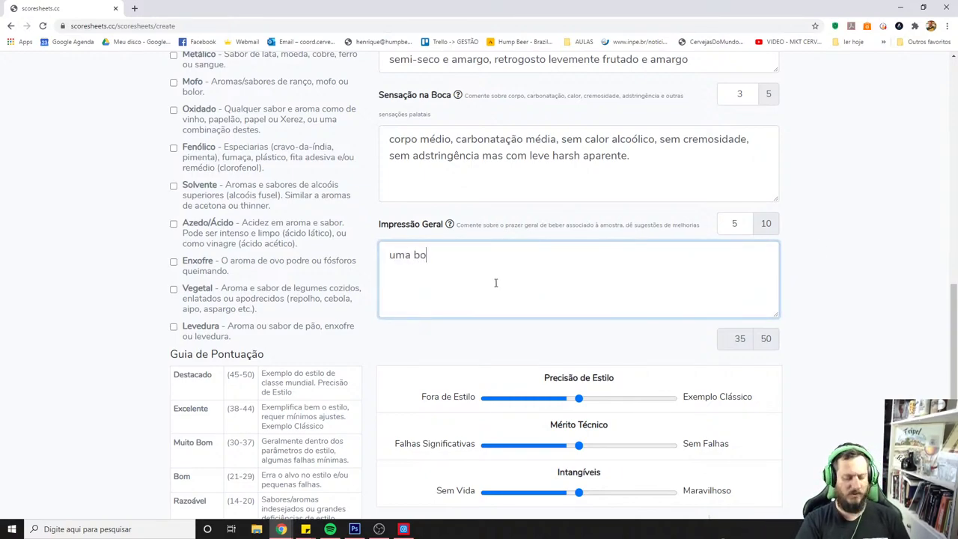
type("a cerveja, a")
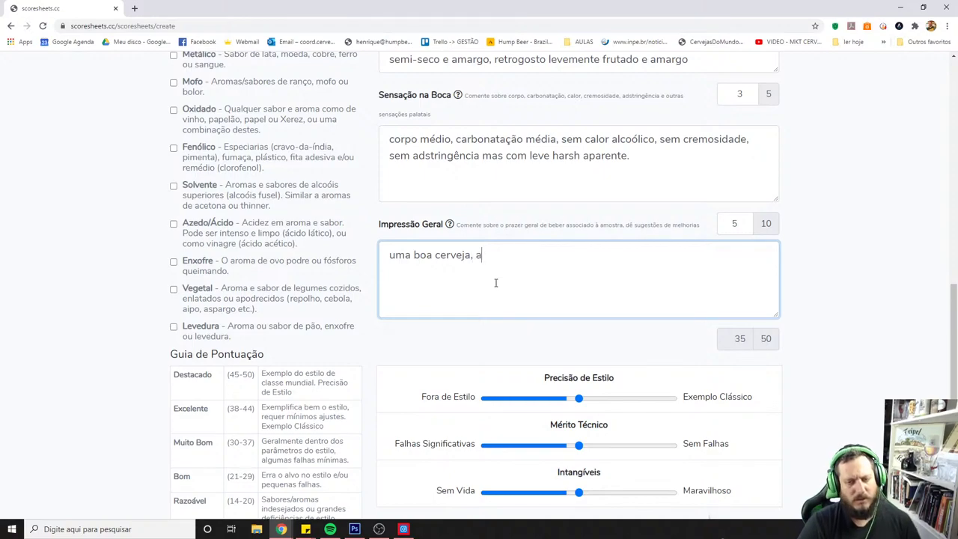
type("marga ")
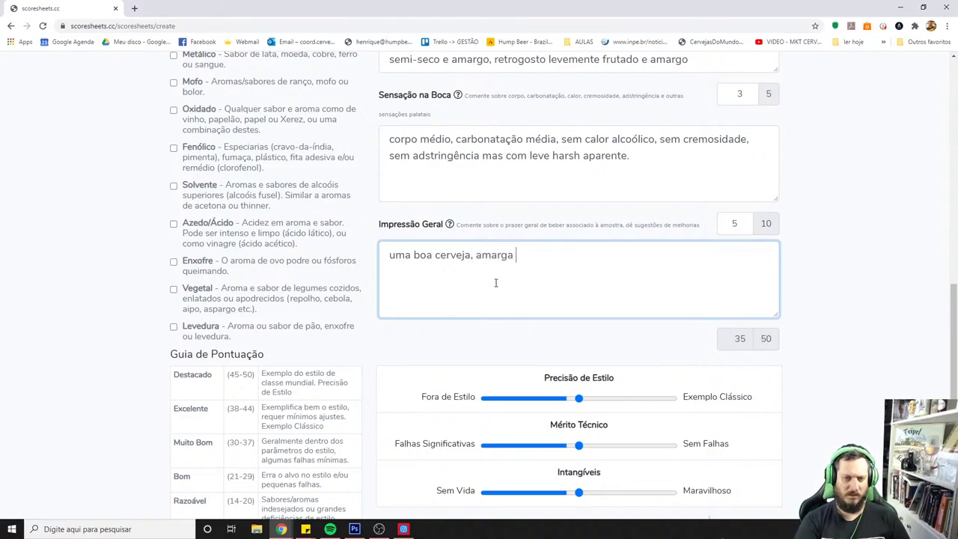
type("e traz o fruta")
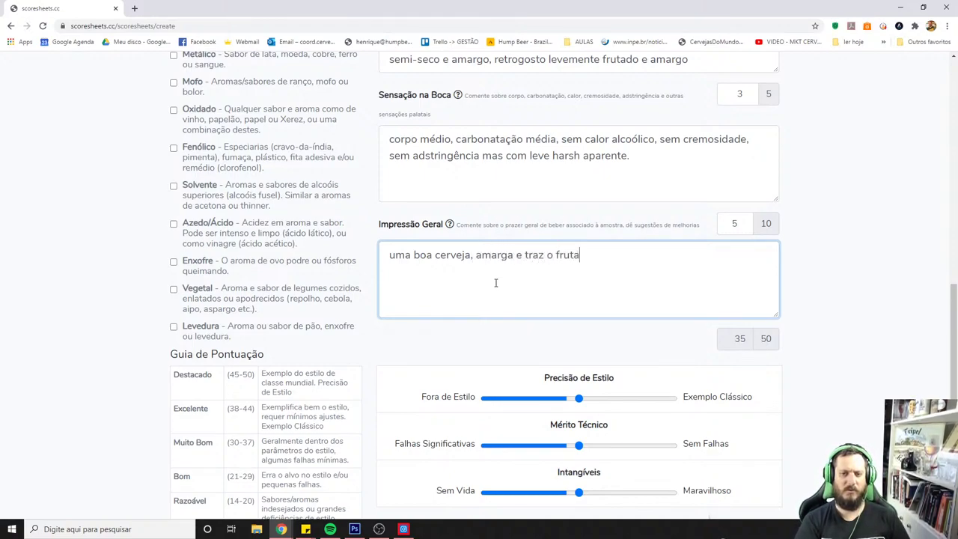
type("do")
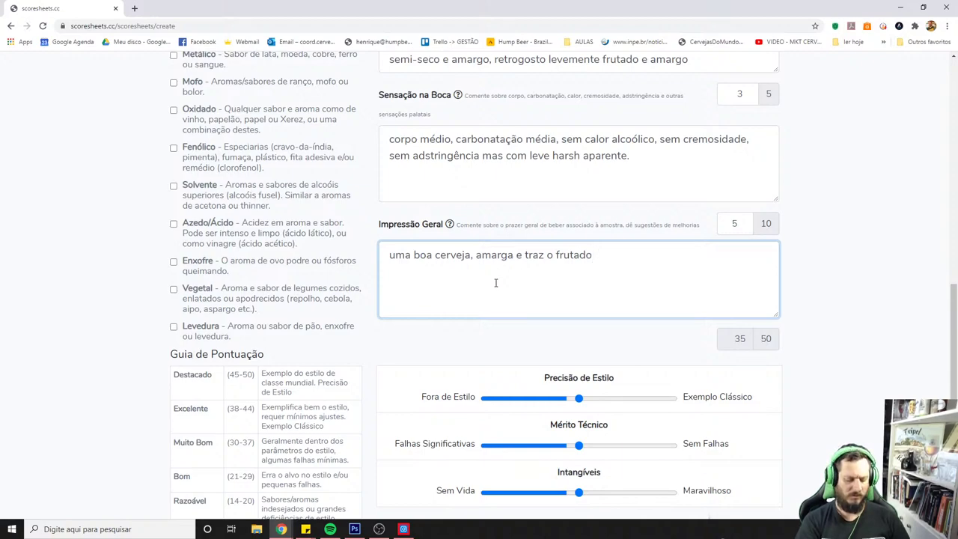
type(" do lúpulo ")
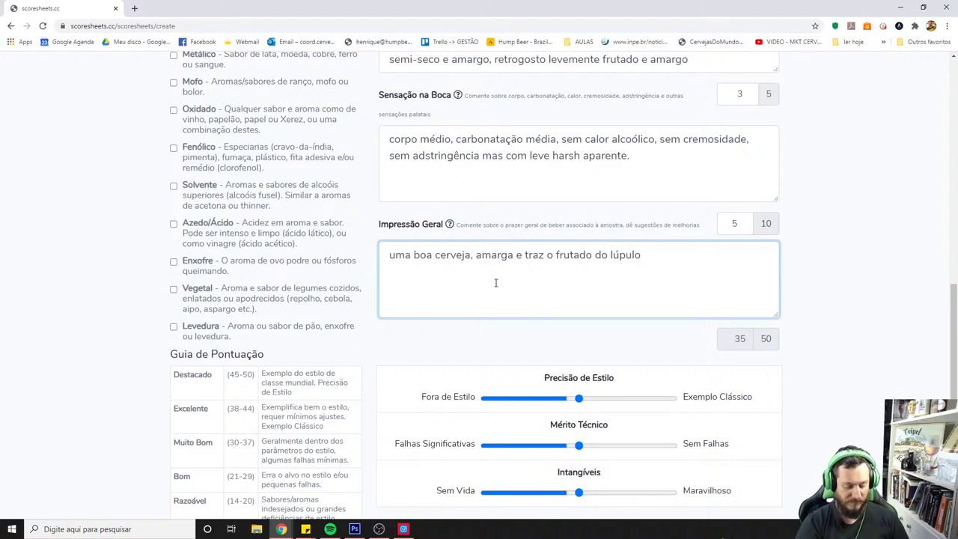
type("e sem ")
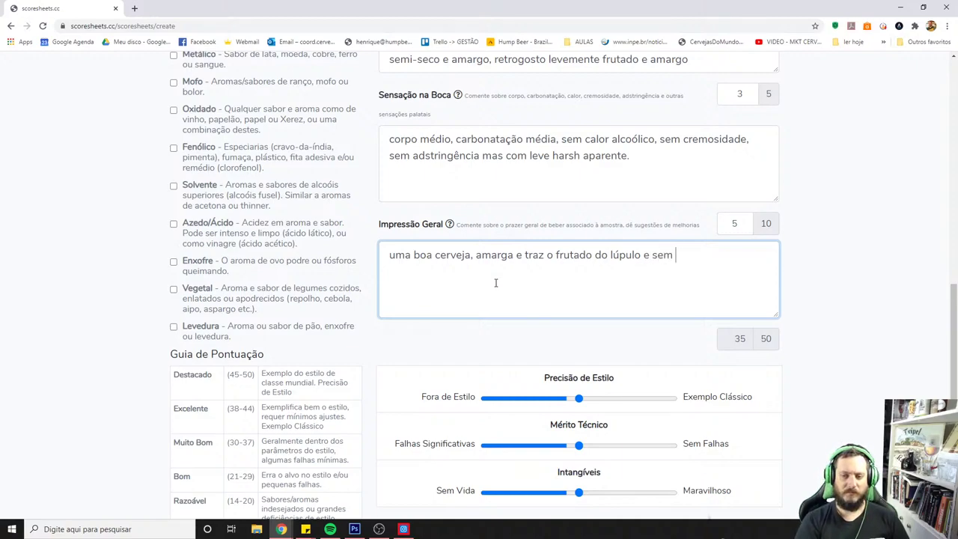
type("sob")
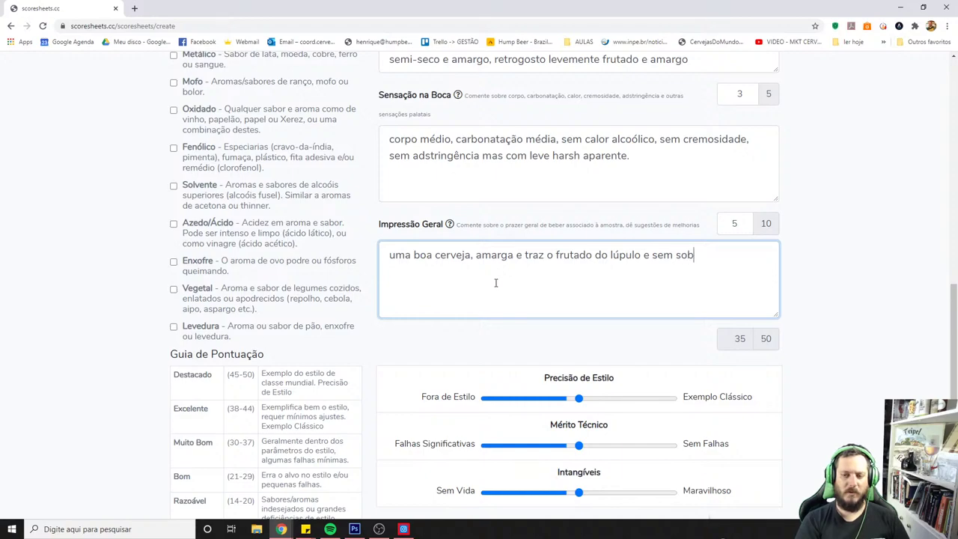
type("rar o perfil de caramelo ")
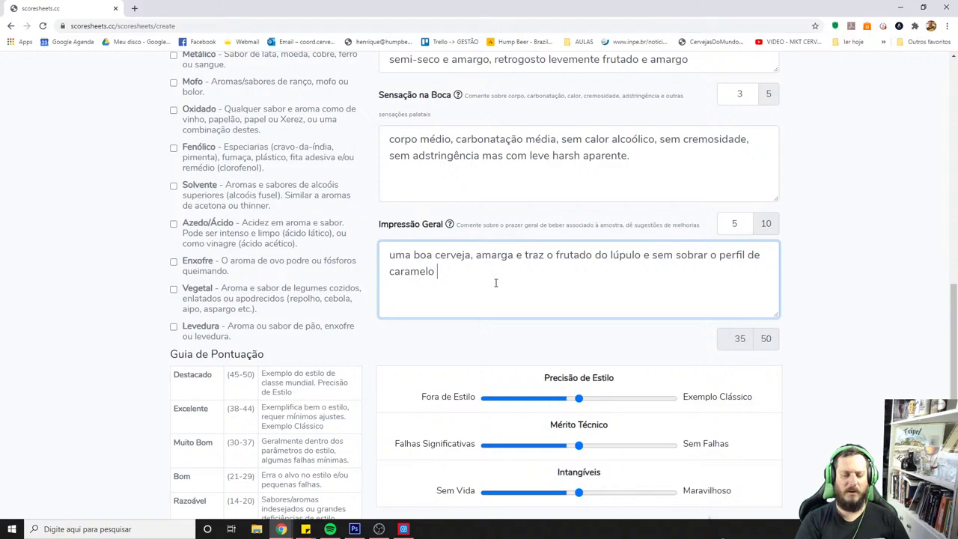
type("que as ipas")
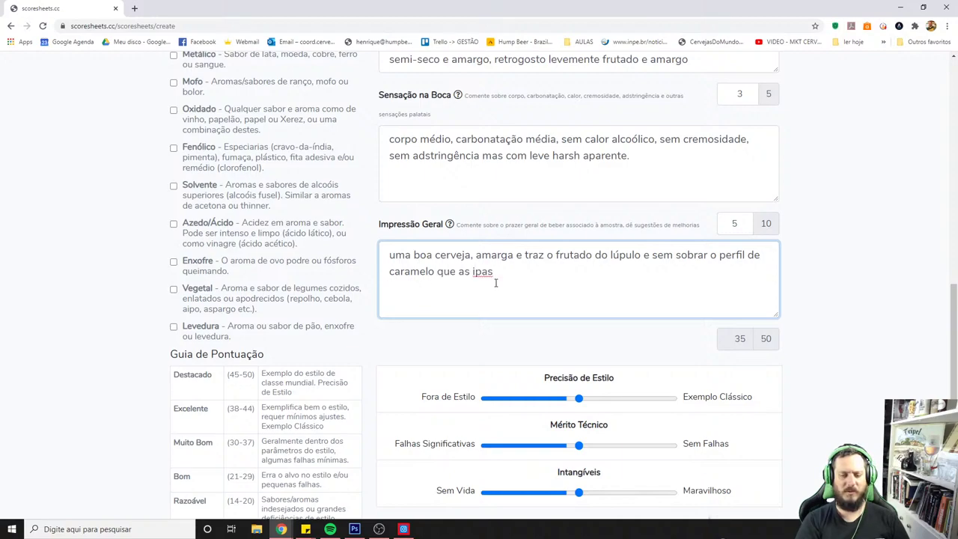
key("ctrl+BackSpace")
key("ctrl+BackSpace")
key("ctrl+BackSpace")
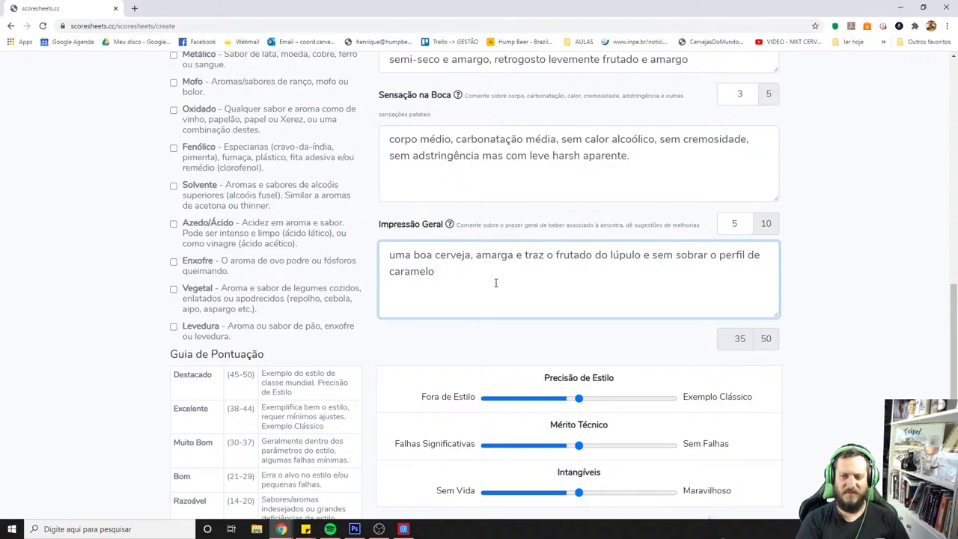
key("alt+Tab")
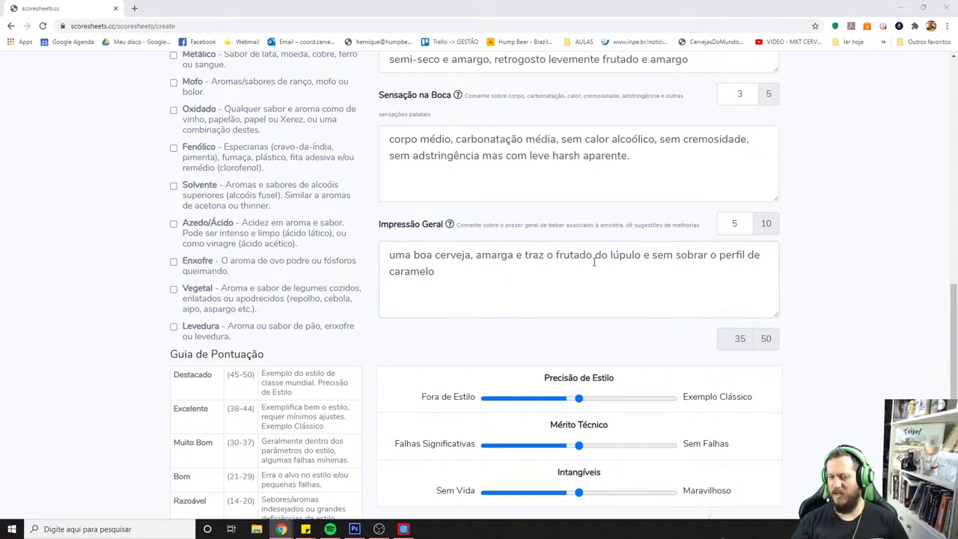
left_click(479, 289)
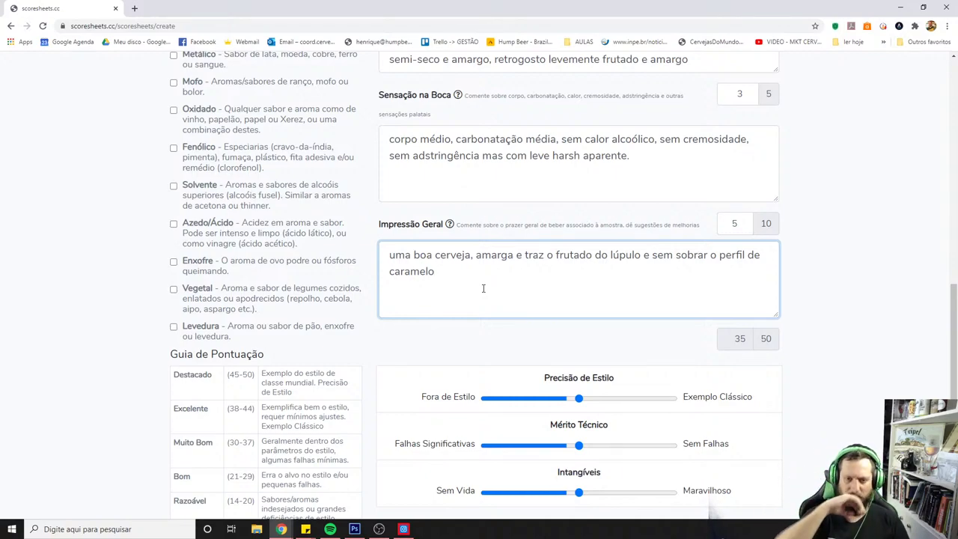
- End the overall impression sentence with a period and add the line "precisa corrigir o amargor, está trazendo um leve harsh que tira drinkability,"
type(".")
key("Return")
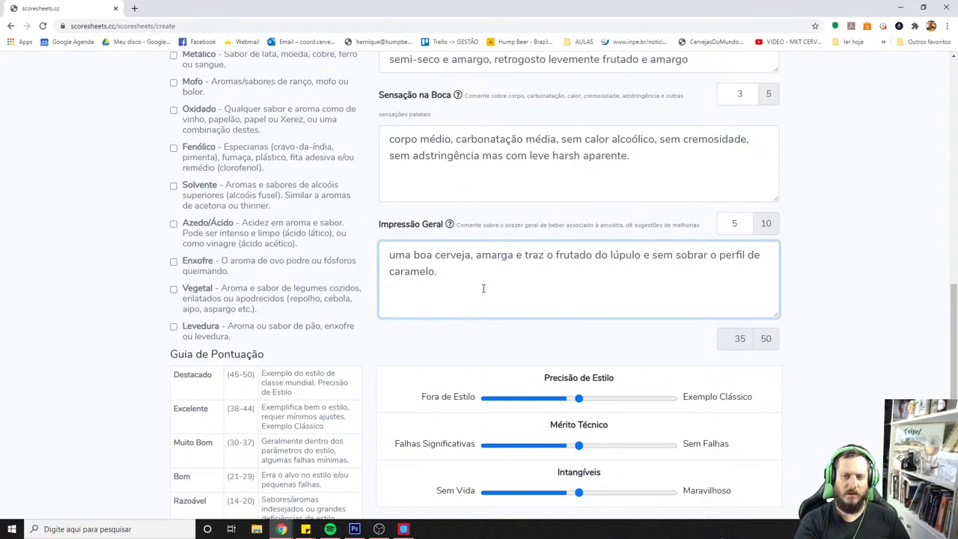
type("percis")
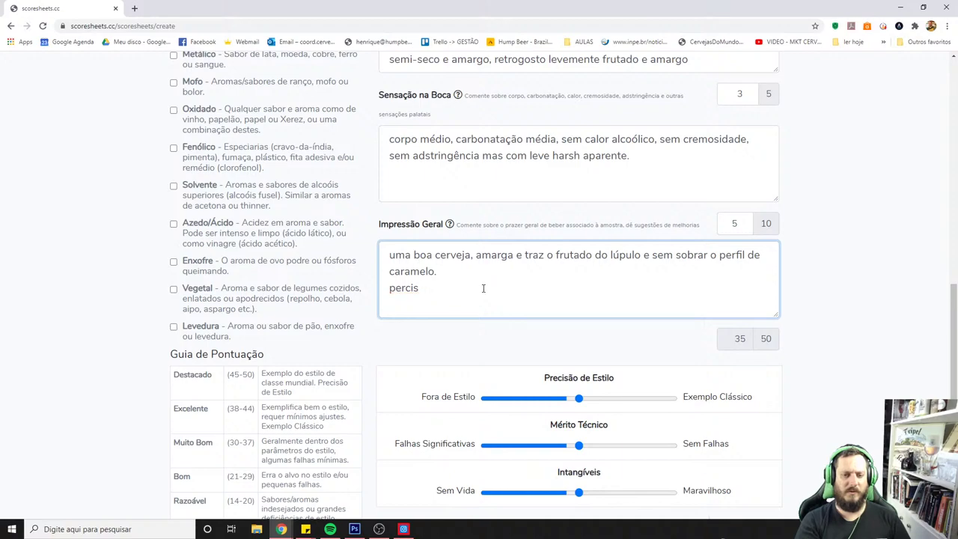
key("ctrl+BackSpace")
type("precisa corri")
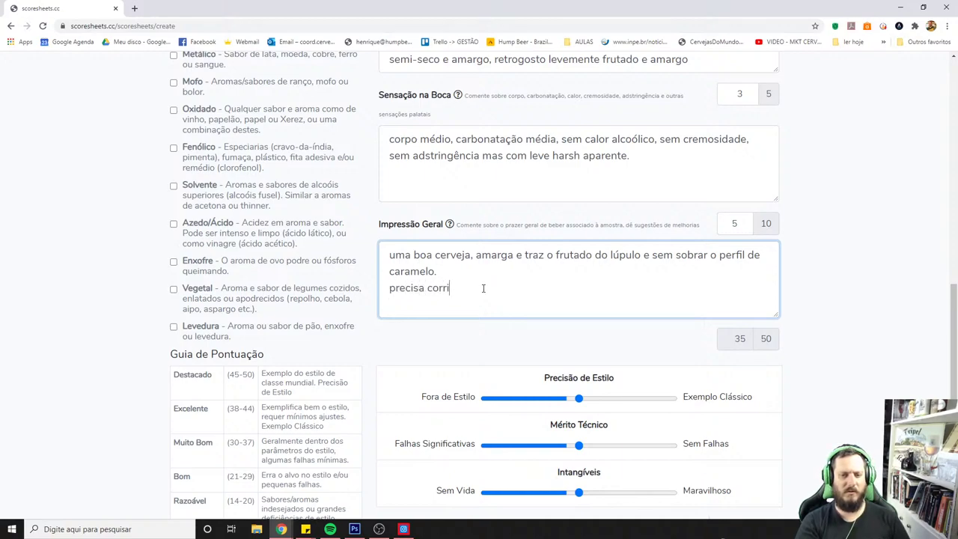
type("gir o sabo")
key("BackSpace")
key("BackSpace")
key("BackSpace")
key("BackSpace")
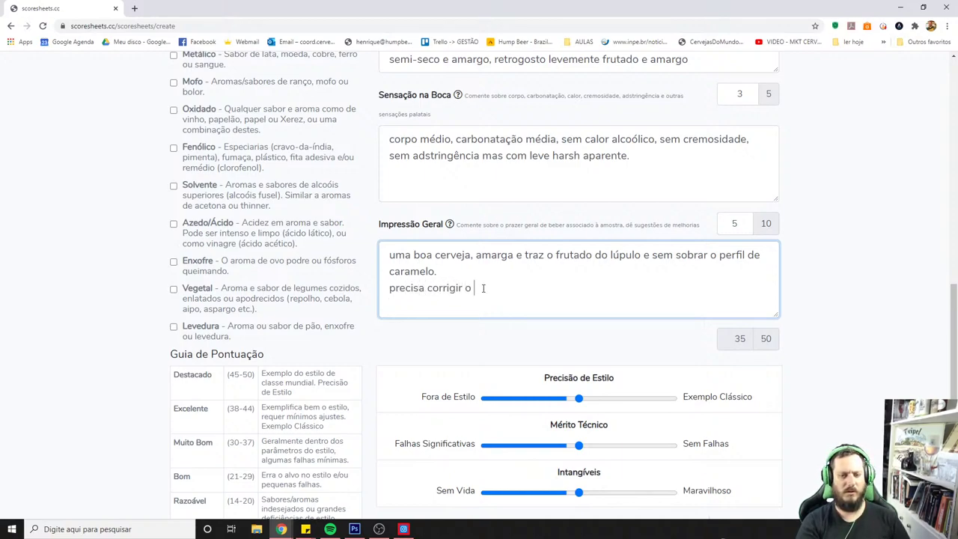
type("amargor, est")
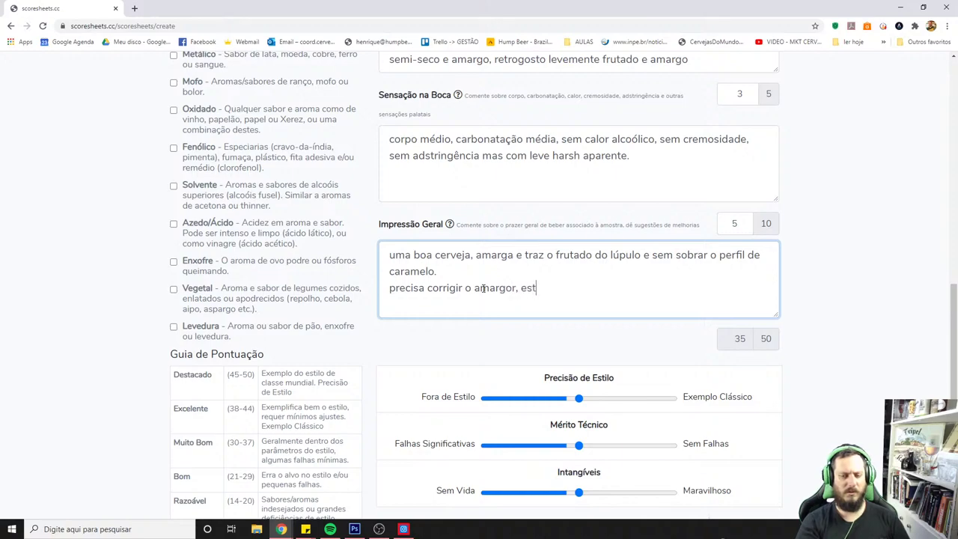
type("á trazendo um leve ha")
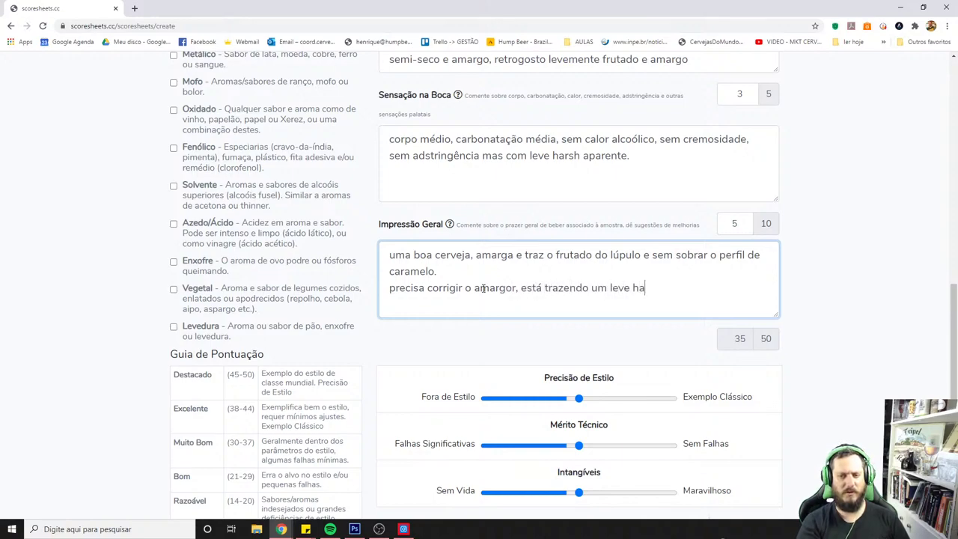
type("rsh que tira")
type("drin")
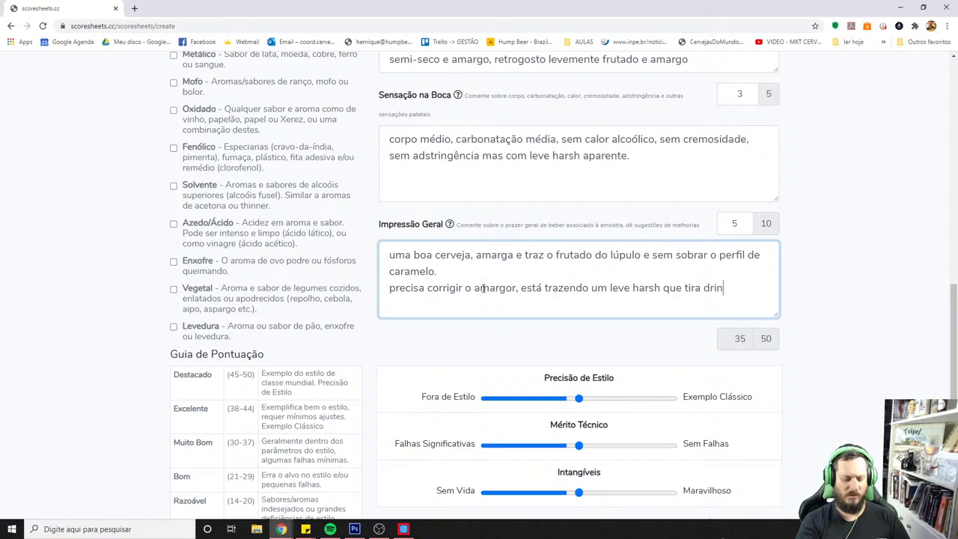
type("kability, corri")
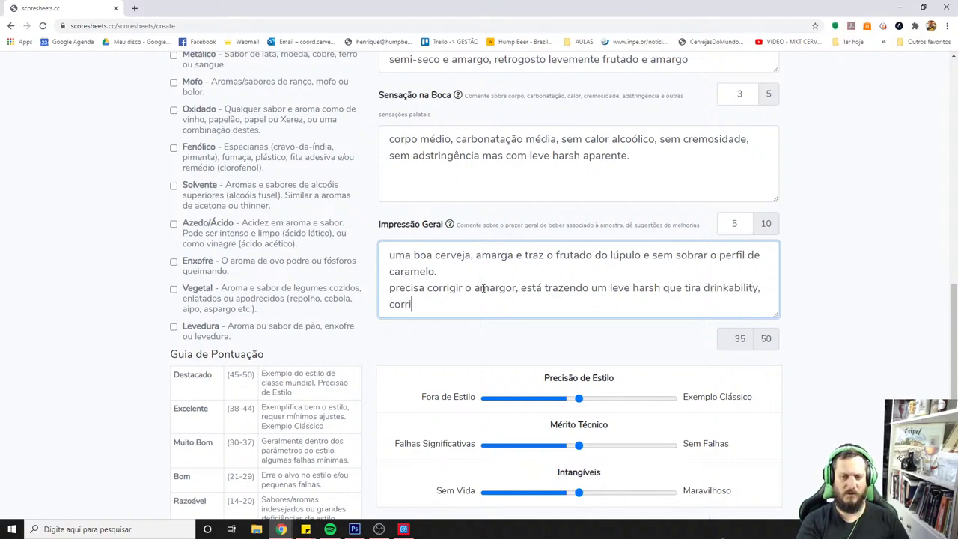
- Continue the overall impression comment with "corrija a lupulagem a 60' ou tente utilizar alguma outra variedade que seja menos agressiva."
type("ja a lupulagem a")
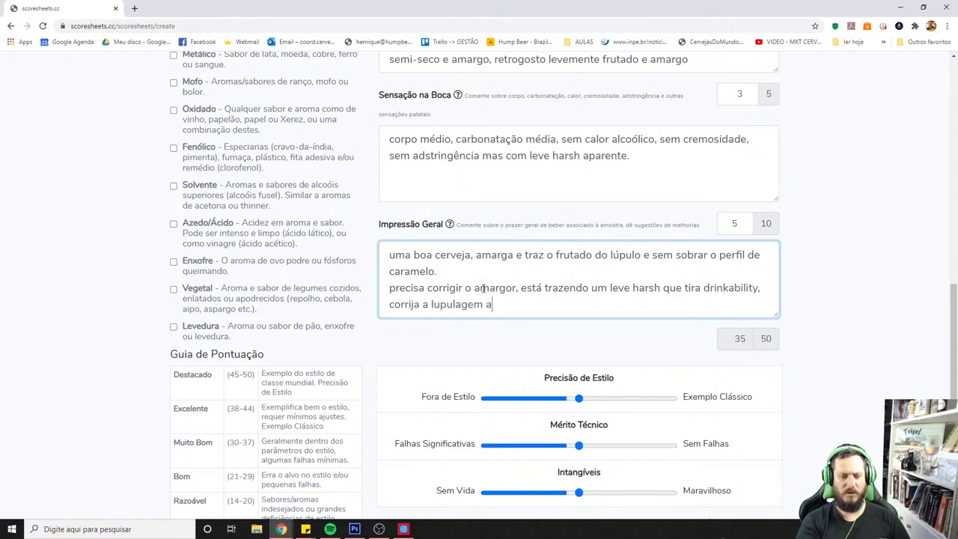
type(" 60' ou ")
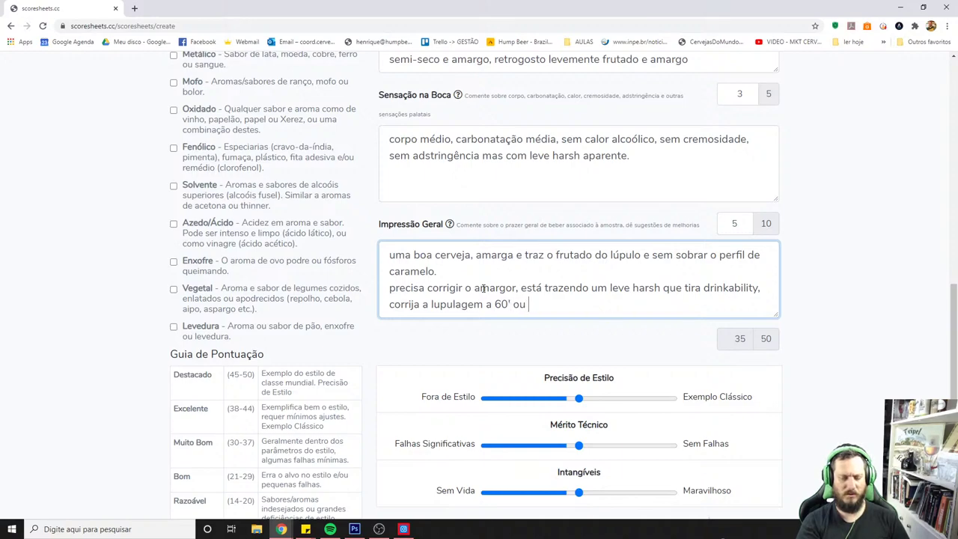
type("tente utilizar al")
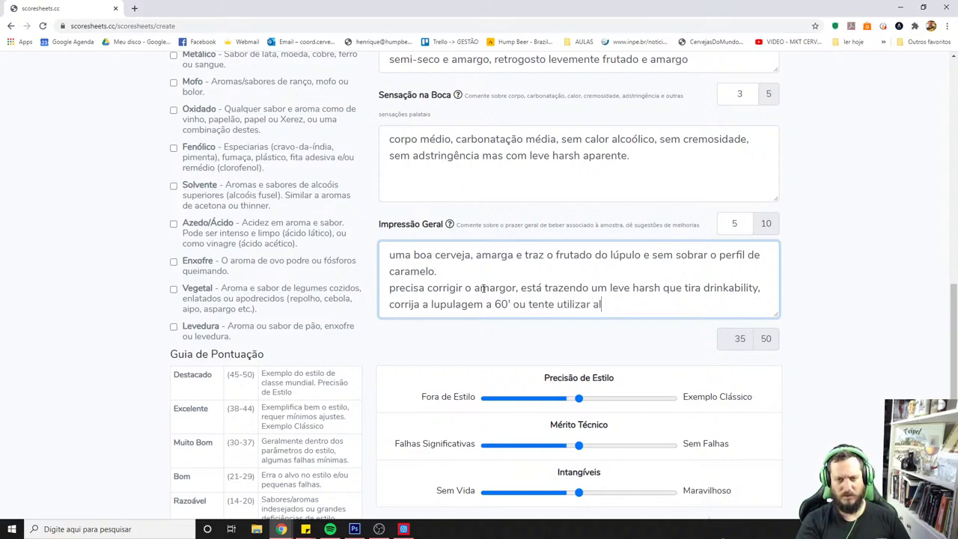
type("guma outra v")
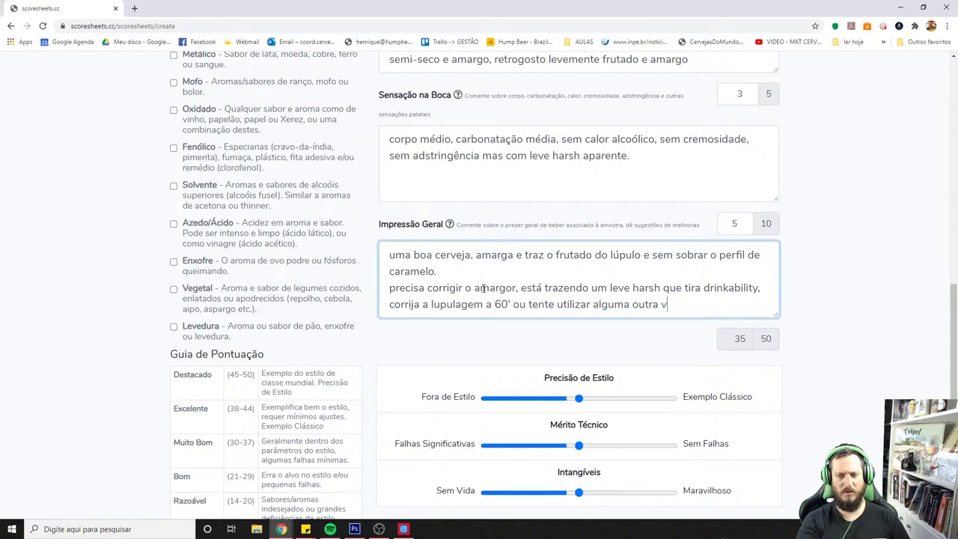
type("ariedade qu")
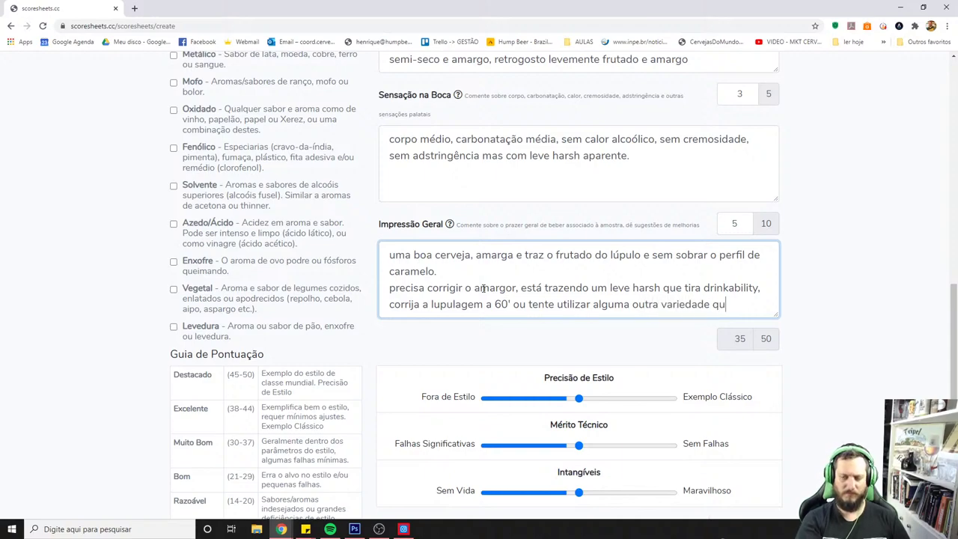
type("e ")
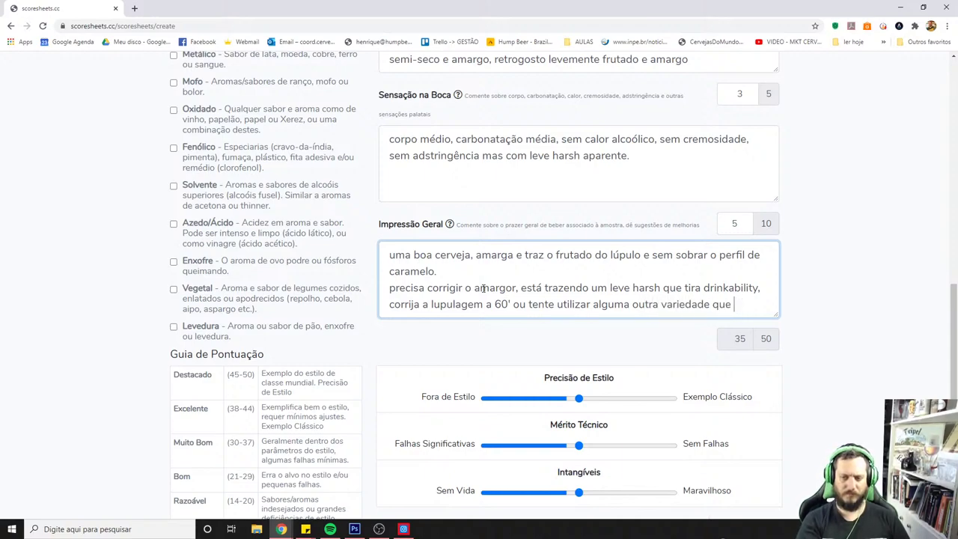
type("atseja menos agressiv")
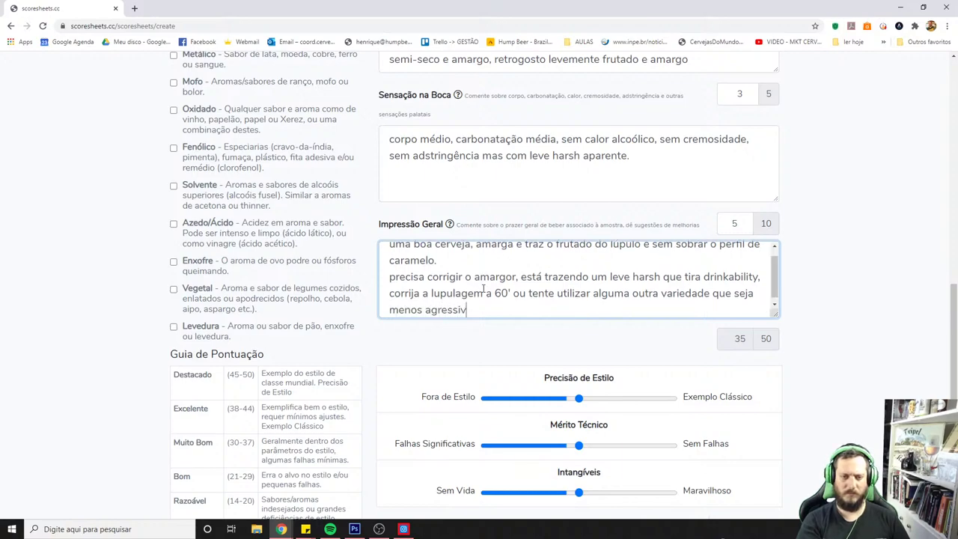
type("a.")
- Add the overall impression line "o perfil de maracujá domina, para buscar complexidade você pode utilizar outros lúpulos americanos ou do novo mundo,"
key("Return")
type("o ")
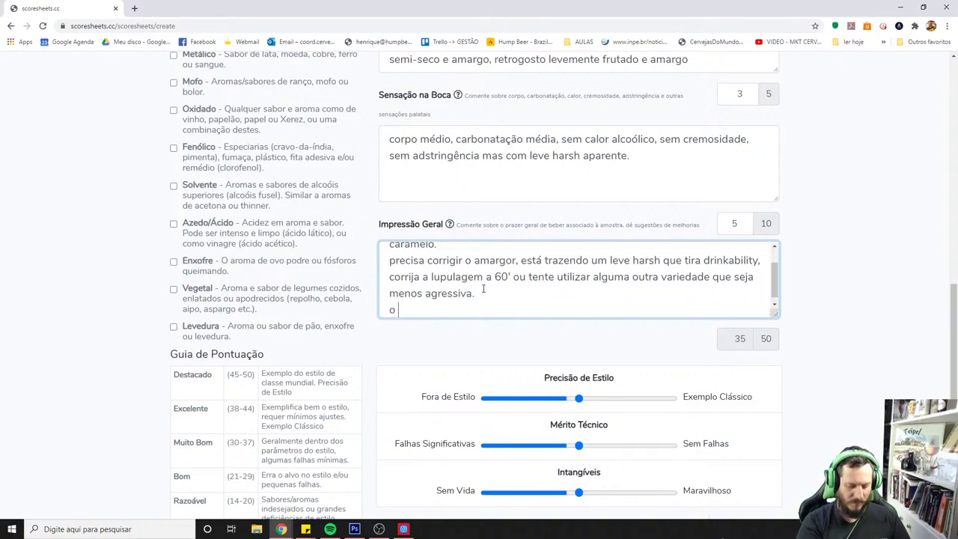
type("perfil de maracujá ")
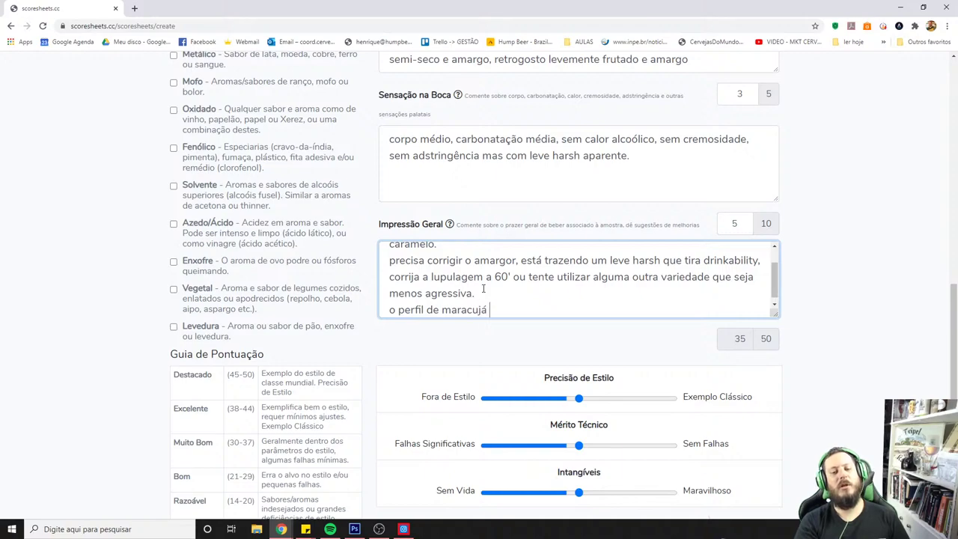
type("domina, ")
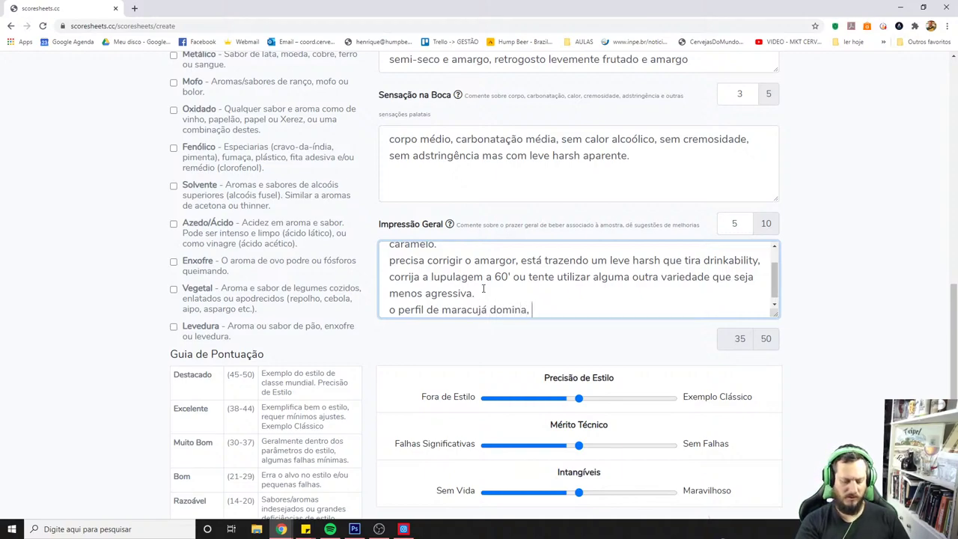
type("pra")
key("BackSpace")
type("pra")
key("BackSpace")
type("ara ")
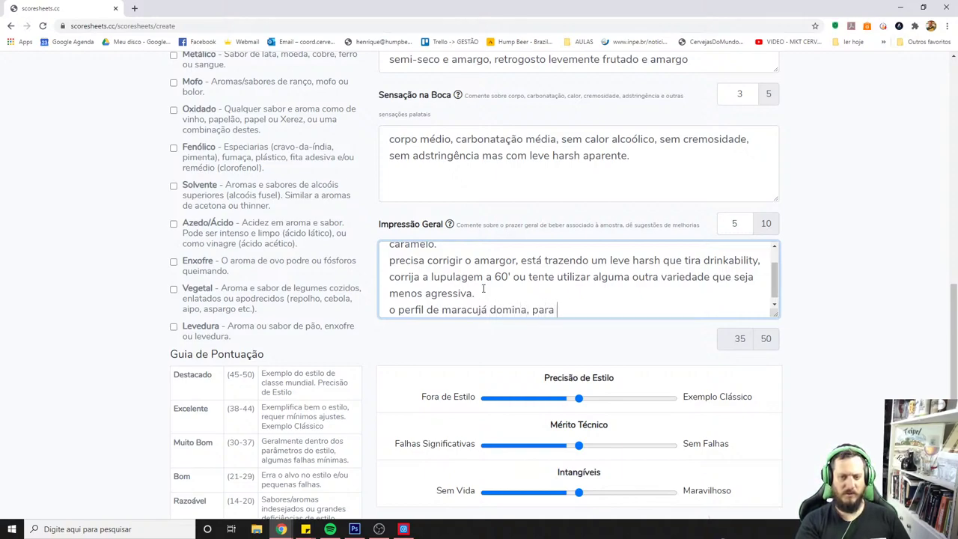
type("buscar complexidade ")
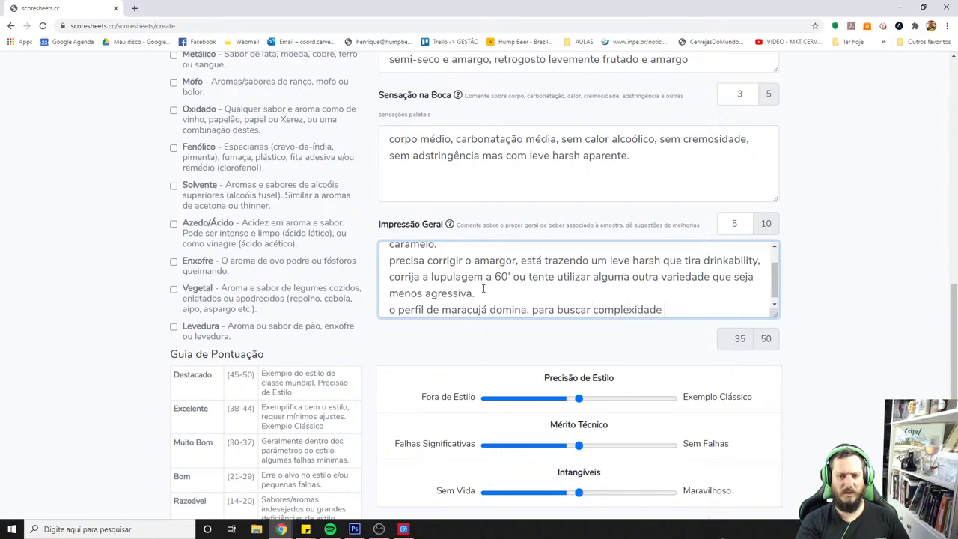
type("voce ê pode u")
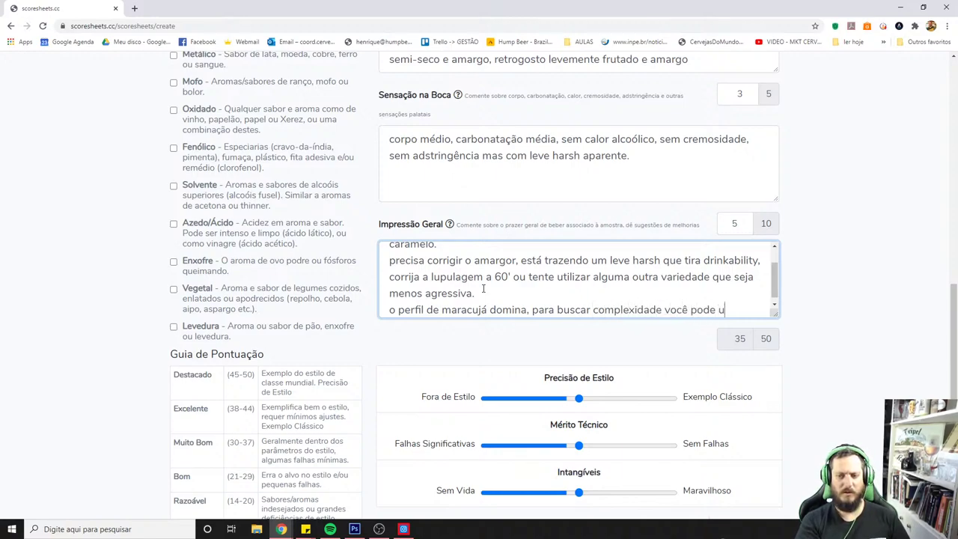
type("tilizar outros lúpu")
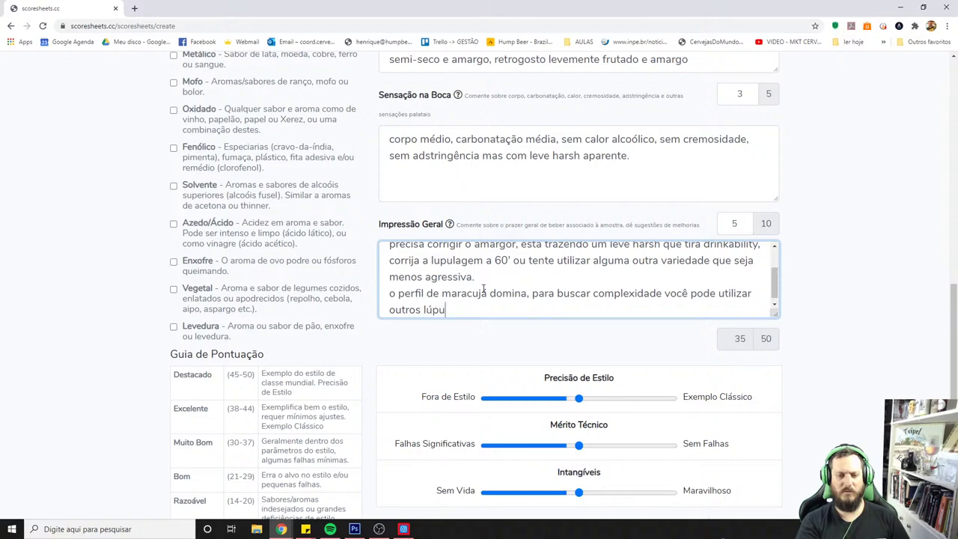
type("los americanos ou do m")
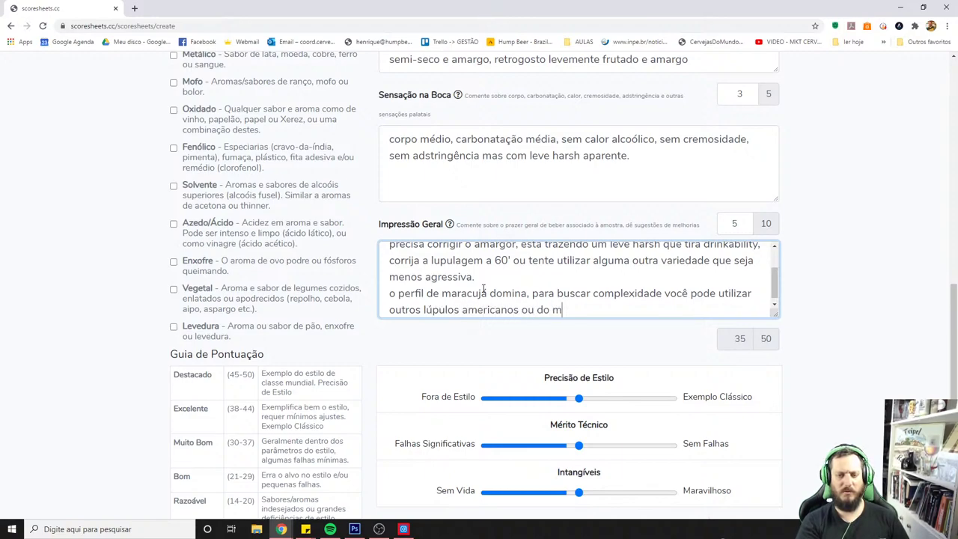
key("BackSpace")
type("novo ")
type("mundo, que tra")
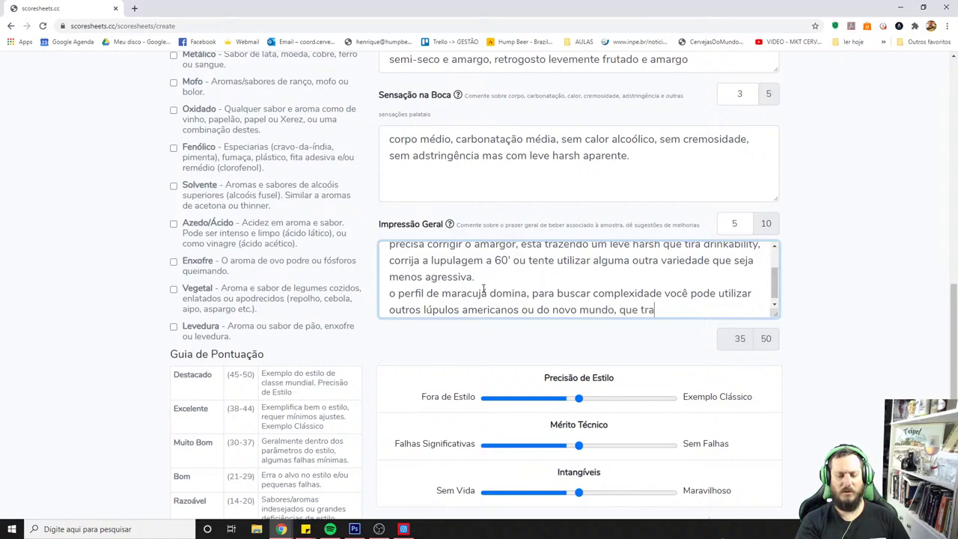
- Complete the hop suggestion with "que trarão um perfil mais cítrico, resinoso e manterão esse frutado remetendo a outras frutas."
type("rão um perfil mai")
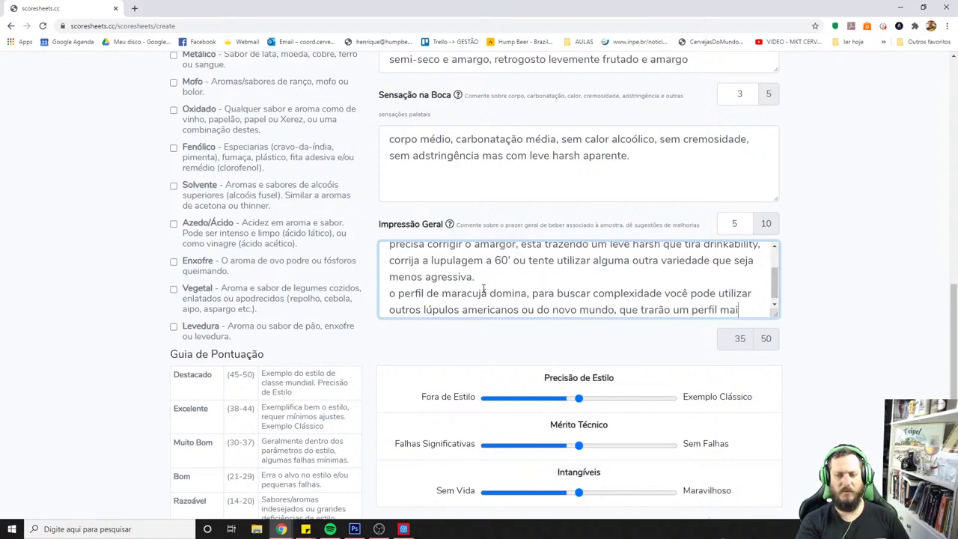
type("s citrico, re")
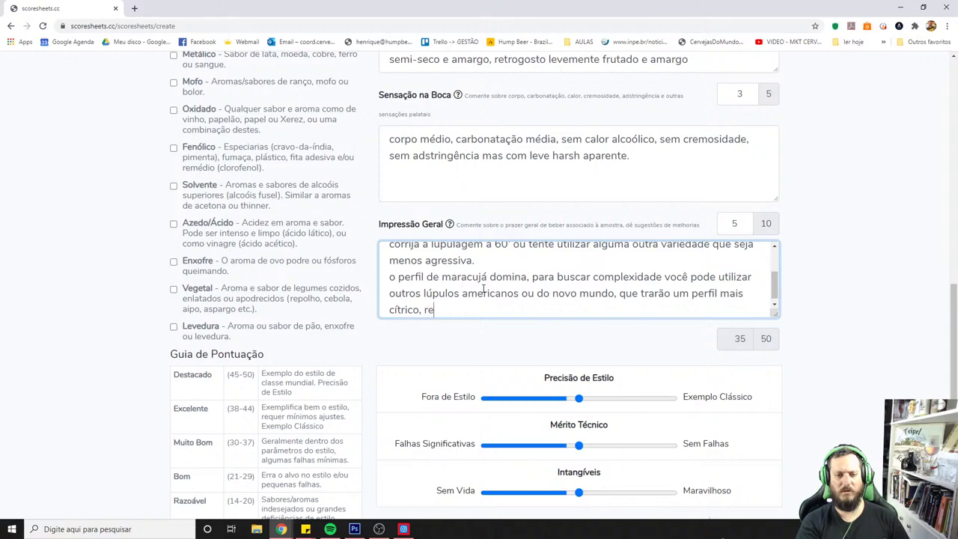
type("sinoso e m")
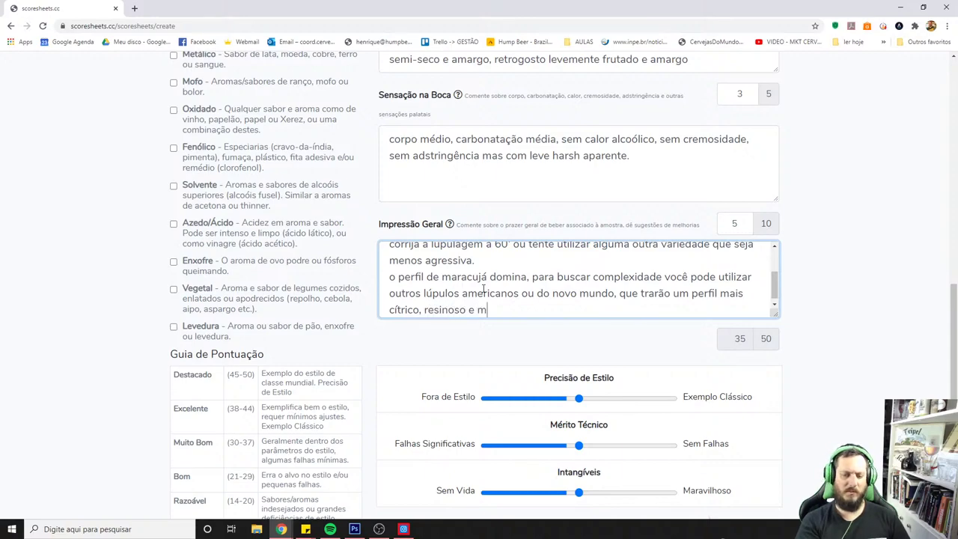
type("anterão esse fruta")
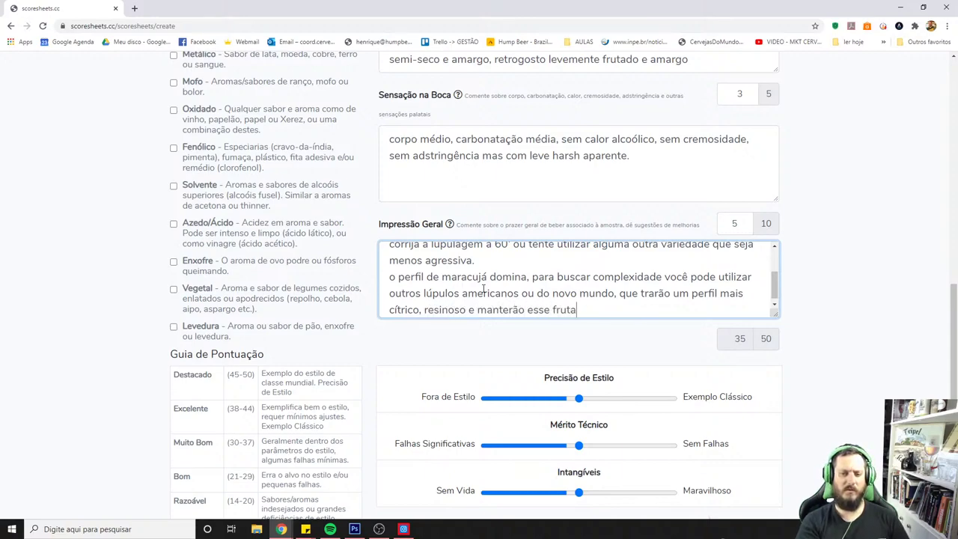
type("do ")
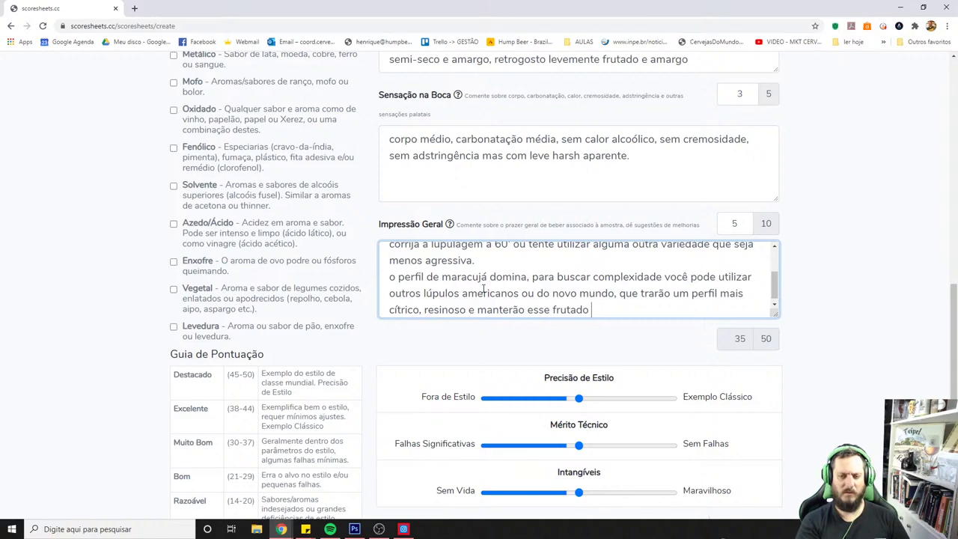
type("remeten")
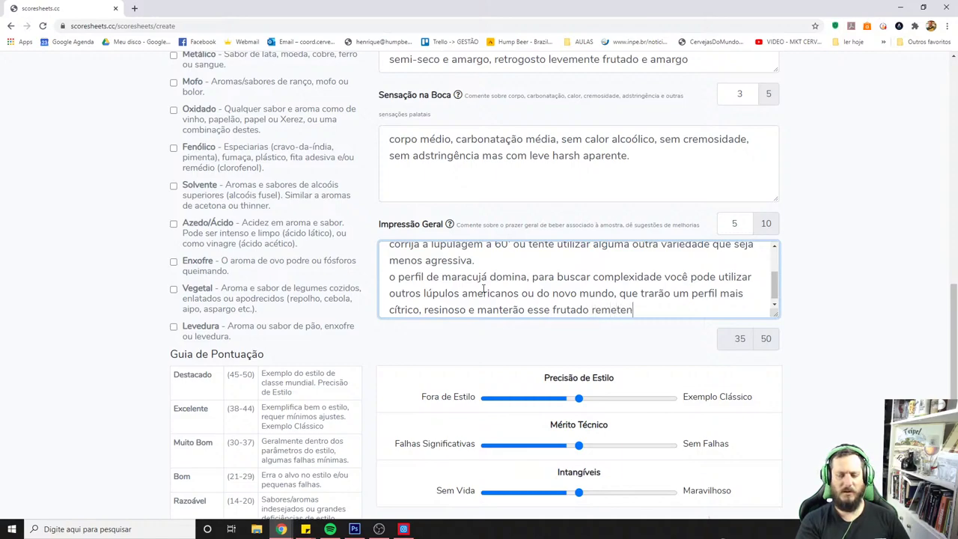
type("do a outras frutas.")
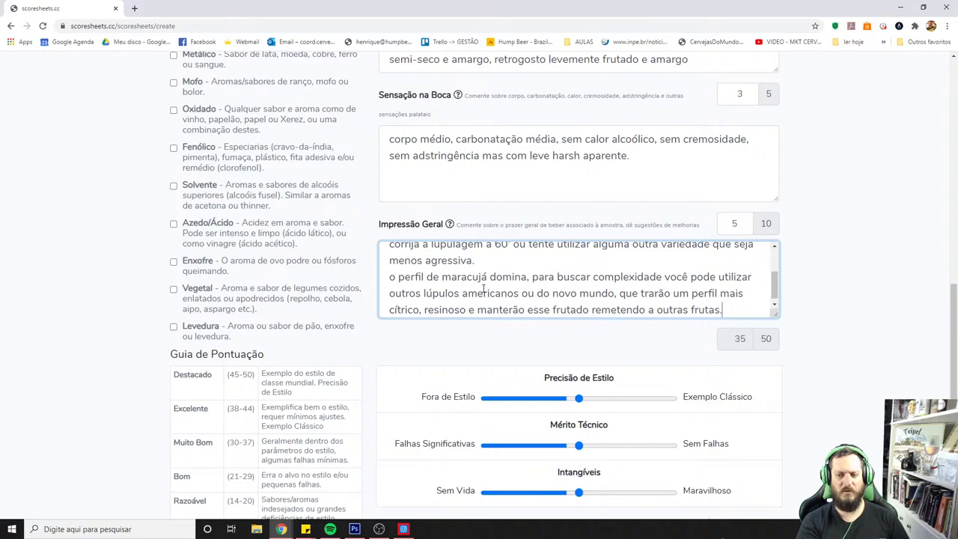
- Start a new overall impression line with "o perfil de malte está muito,"
key("Return")
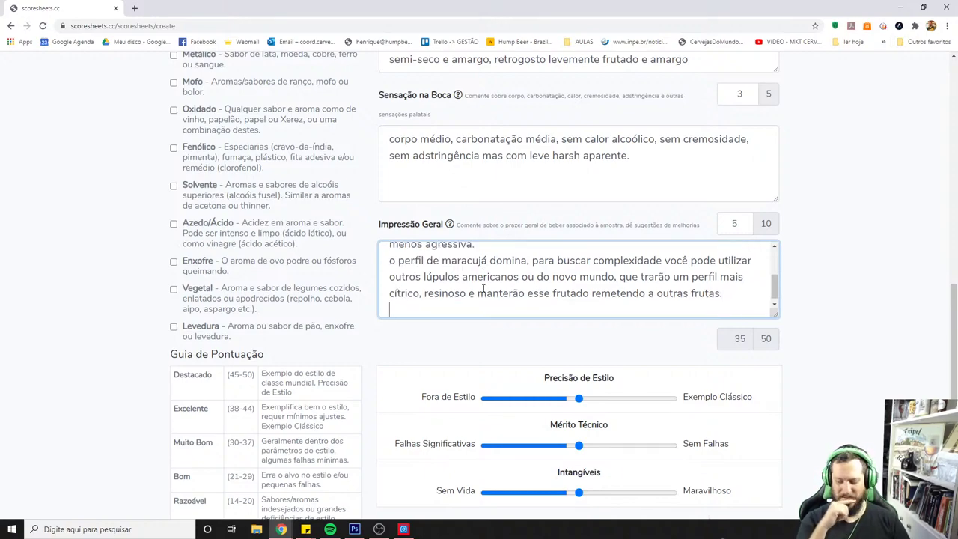
type("o perfil de ma")
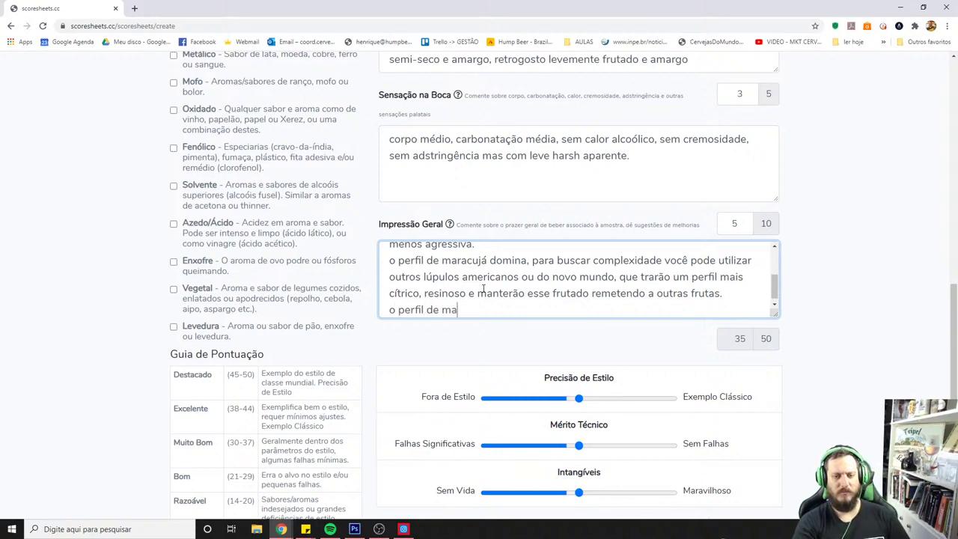
type("lte está muit obom,")
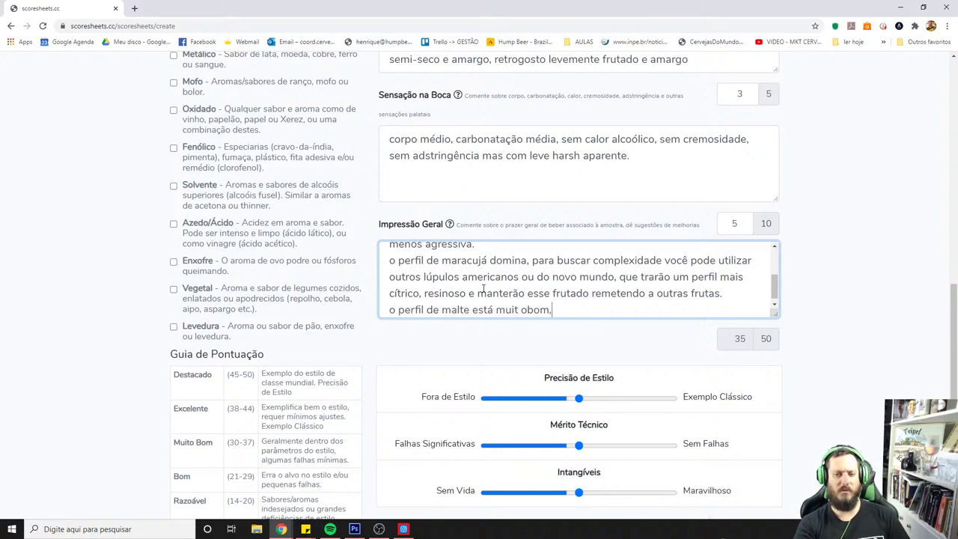
key("BackSpace")
key("BackSpace")
key("BackSpace")
key("BackSpace")
key("BackSpace")
type("o,")
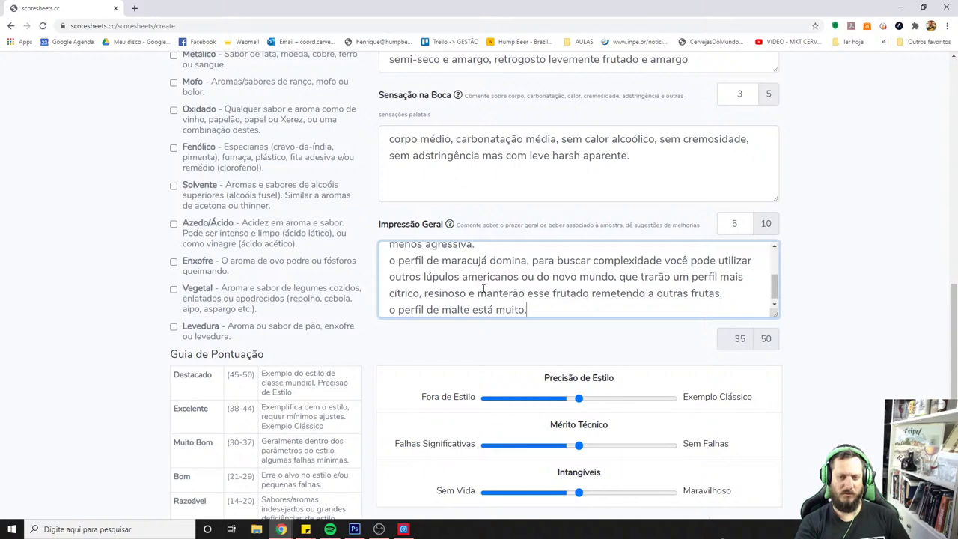
- Complete the malt comment with "limpo, sem caramelo em excesso ou outras falhas, parabéns." and start a new line
type(" limpo, sem car")
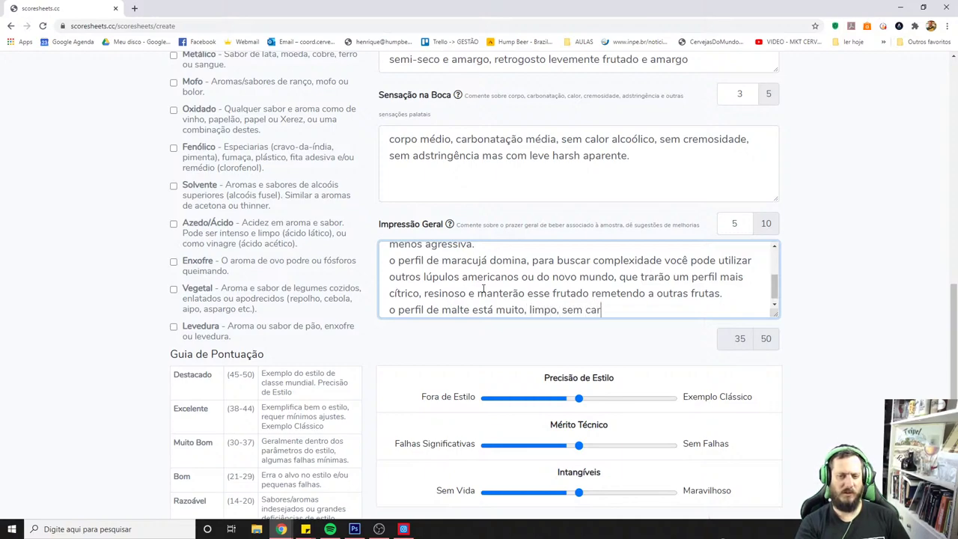
type("amelo em excesso")
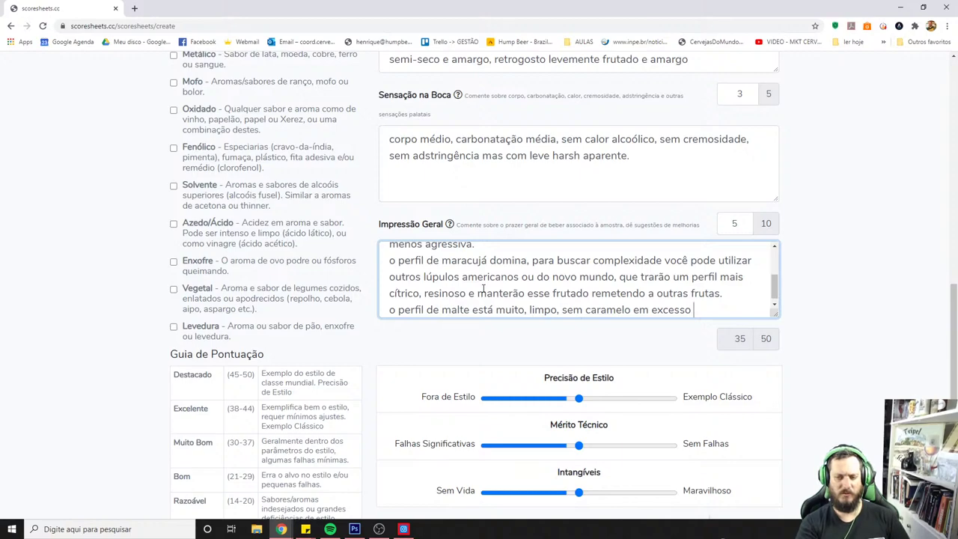
type(" ou outras fa")
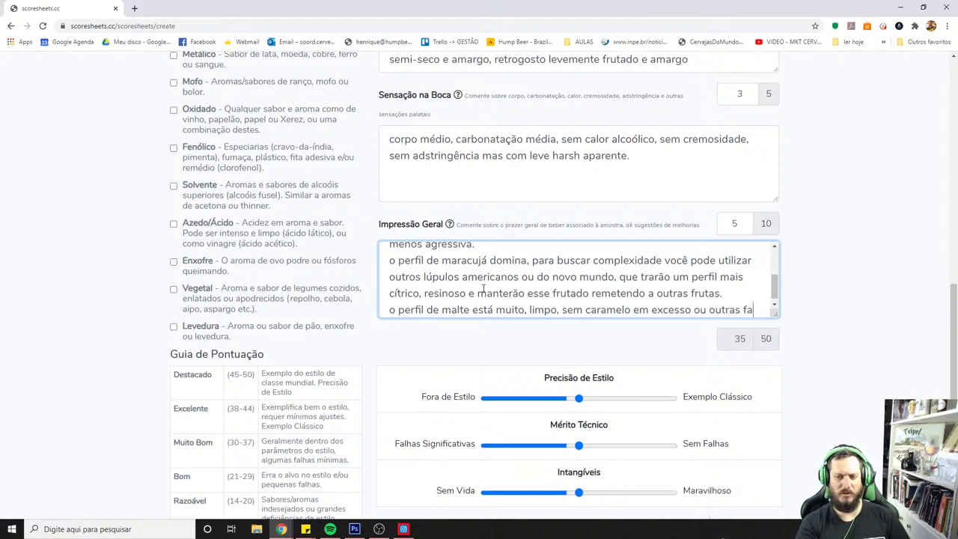
type("lhas  parabéns.")
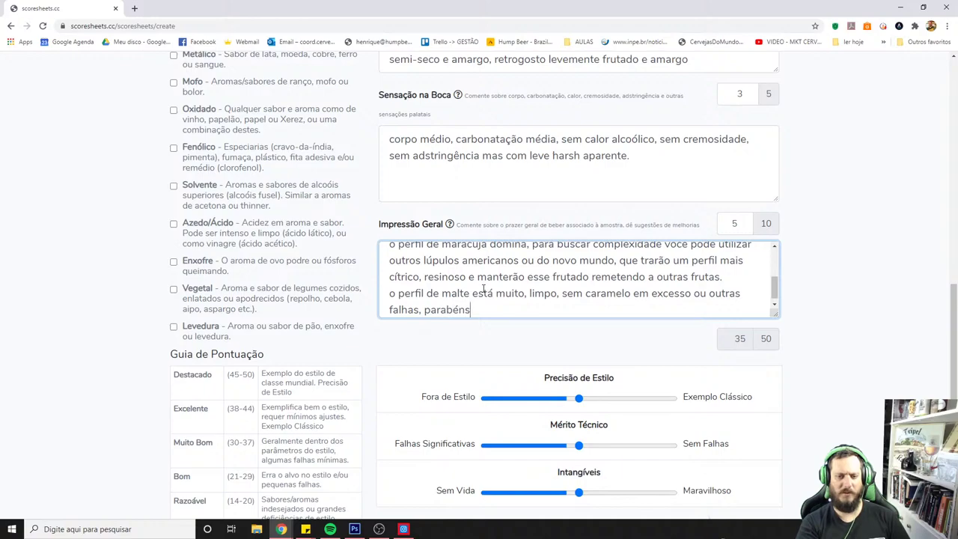
key("Return")
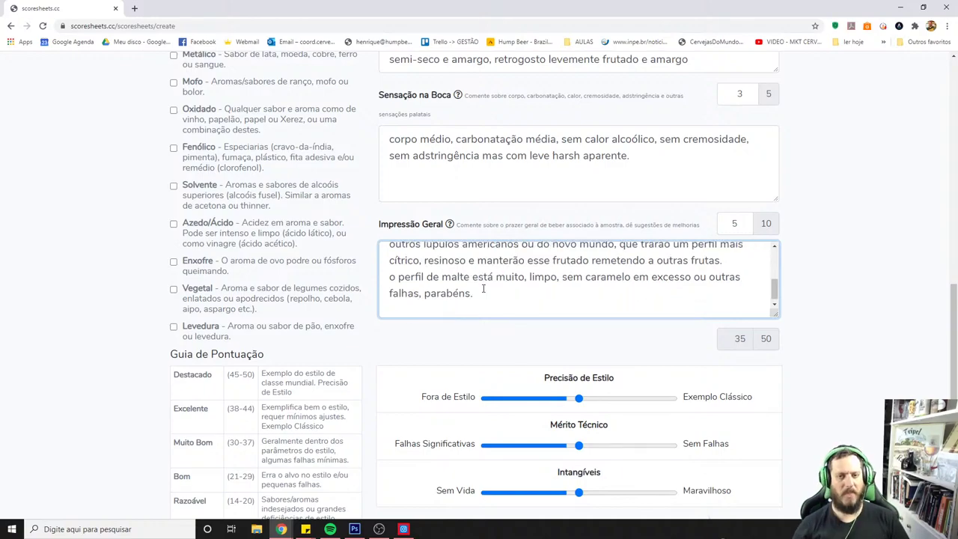
- Reread the overall impression comment and raise its score to 6
scroll(482, 289, "up", 1)
left_click_drag(630, 205, 417, 205)
left_click(517, 326)
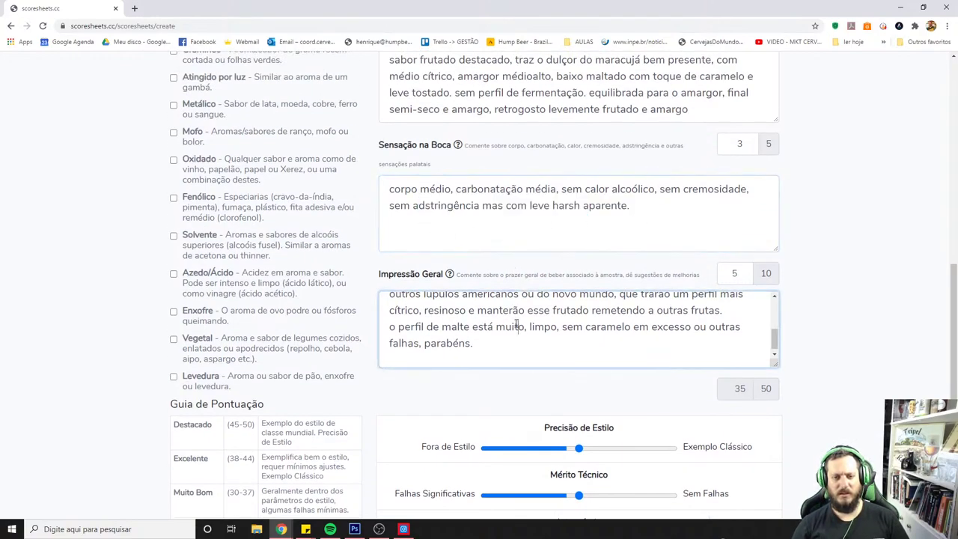
scroll(517, 327, "up", 5)
scroll(614, 346, "down", 3)
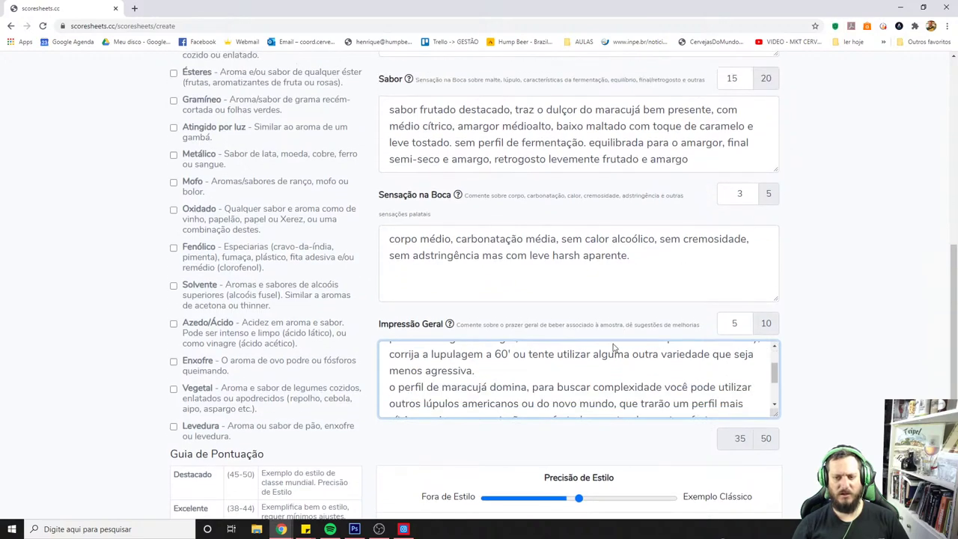
left_click(736, 322)
- Review the aroma, appearance, flavor and mouthfeel comments and scores against the overall impression
scroll(741, 322, "up", 3)
scroll(743, 327, "up", 5)
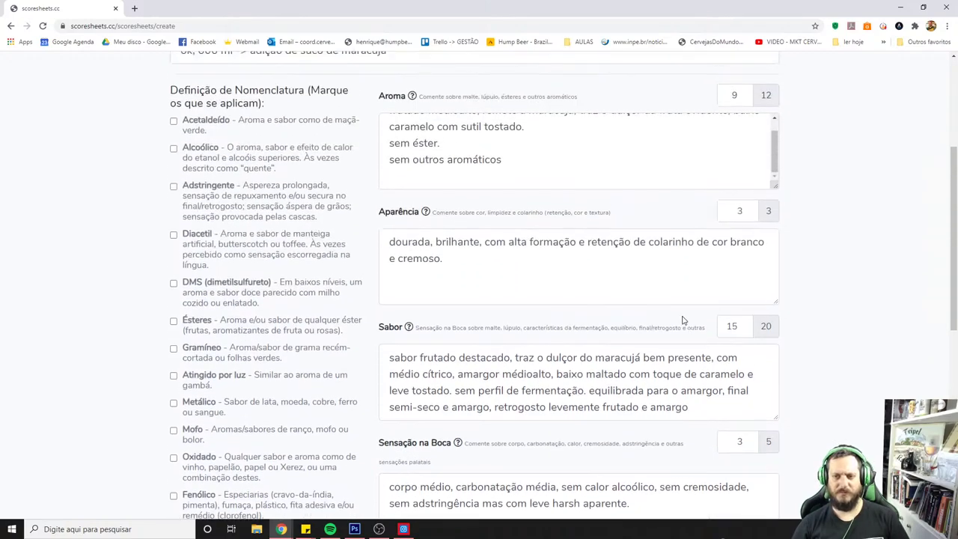
left_click(592, 266)
scroll(576, 277, "up", 1)
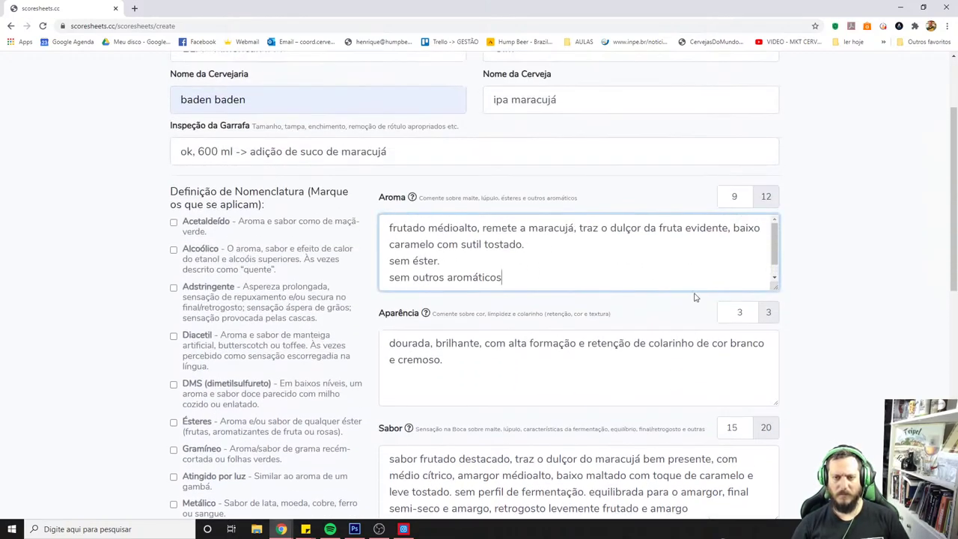
scroll(569, 292, "down", 6)
scroll(539, 316, "down", 2)
scroll(539, 315, "up", 3)
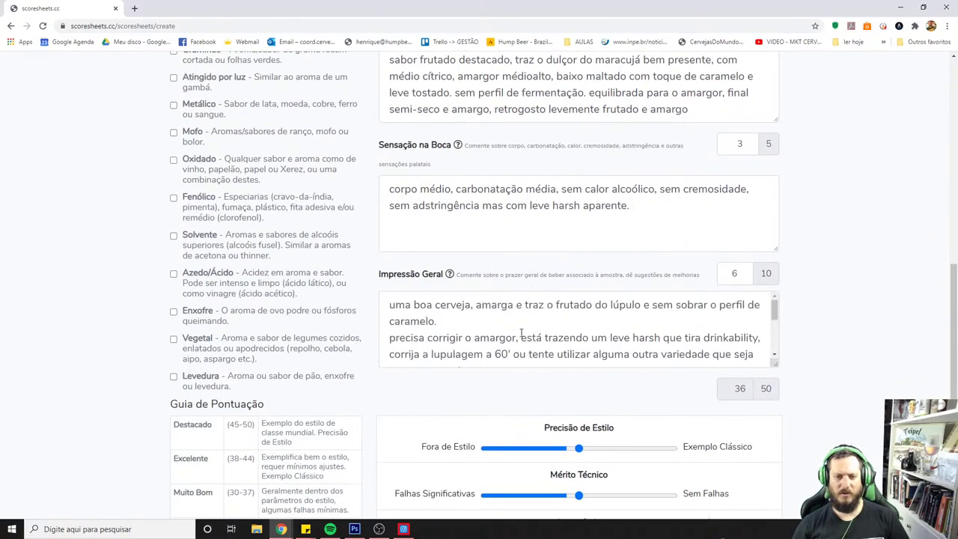
scroll(524, 330, "down", 2)
- Add the overall impression line "precisa destacar o lúpulo no aroma," at the end of the comment
left_click(494, 322)
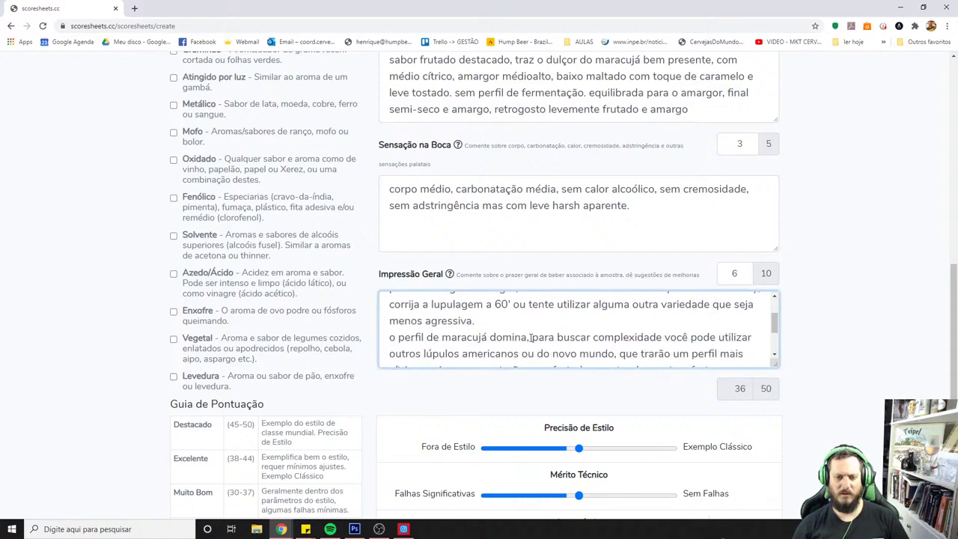
scroll(602, 339, "down", 2)
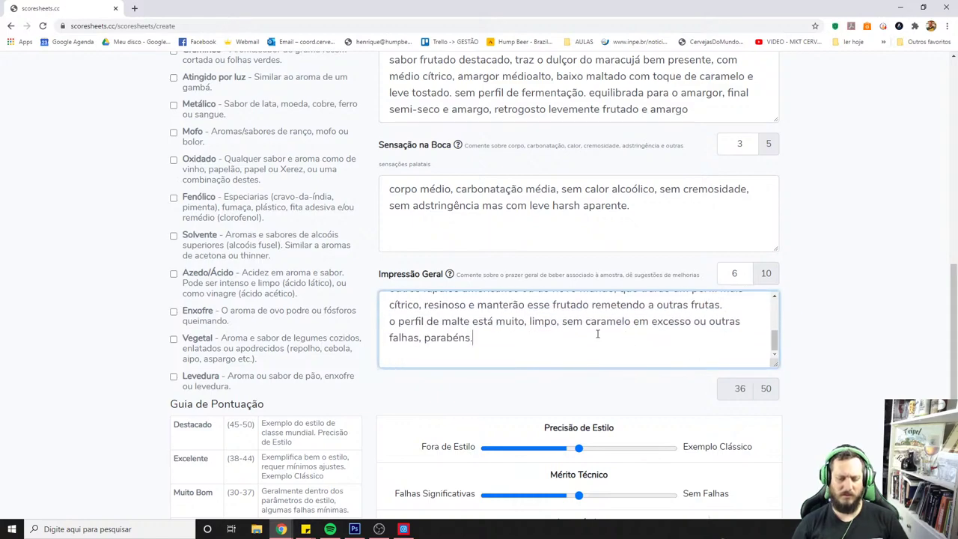
type("precosa")
key("BackSpace")
key("BackSpace")
key("BackSpace")
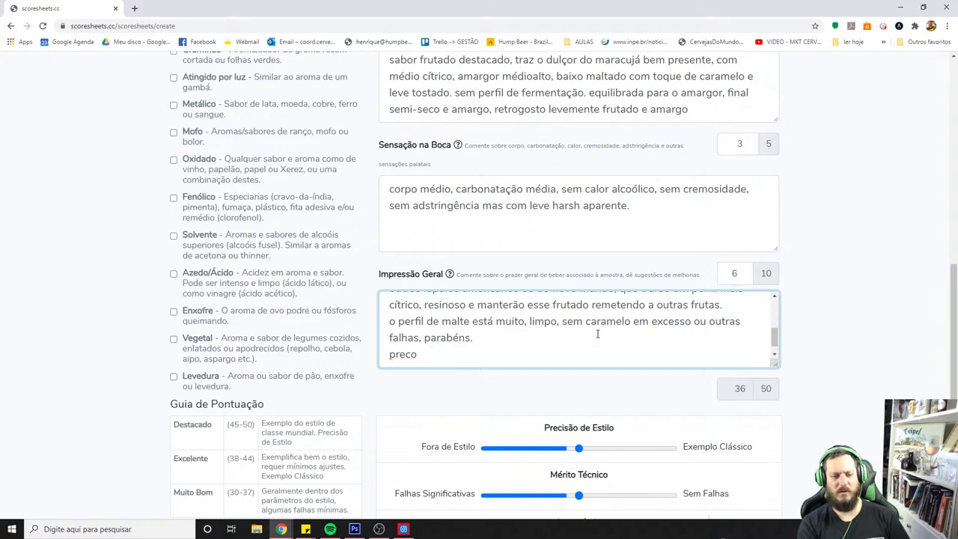
type("sa")
key("BackSpace")
key("BackSpace")
key("BackSpace")
key("BackSpace")
type("isa de")
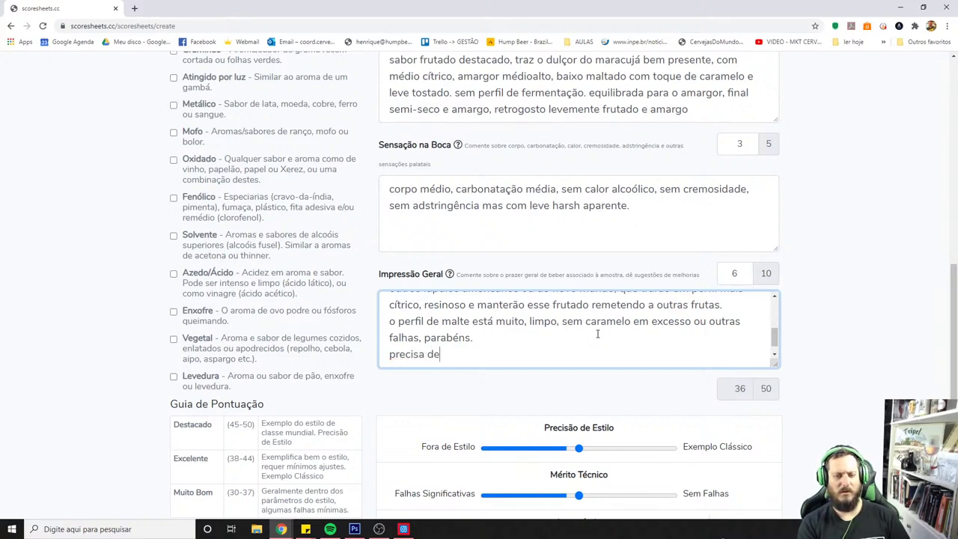
type("stacar o ")
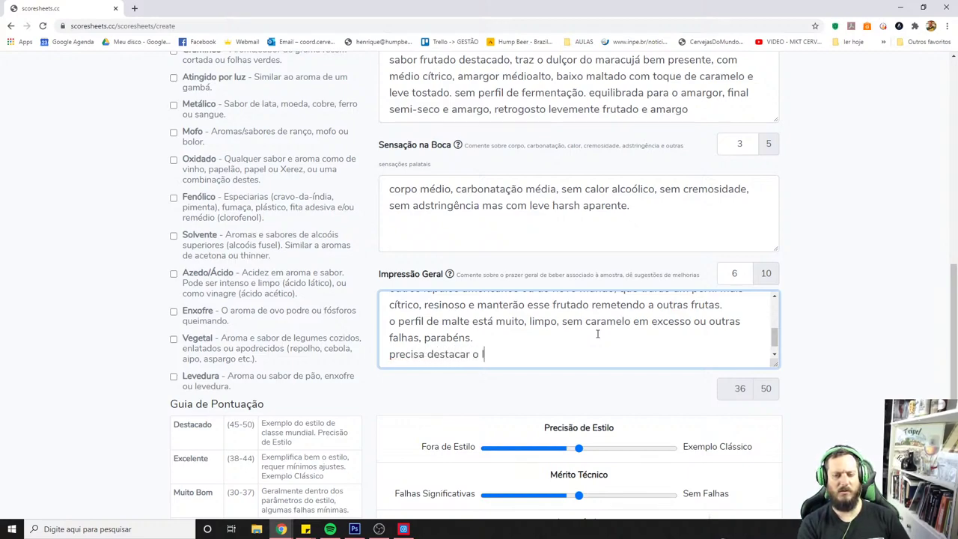
type("lúpulo no aroma, tente ")
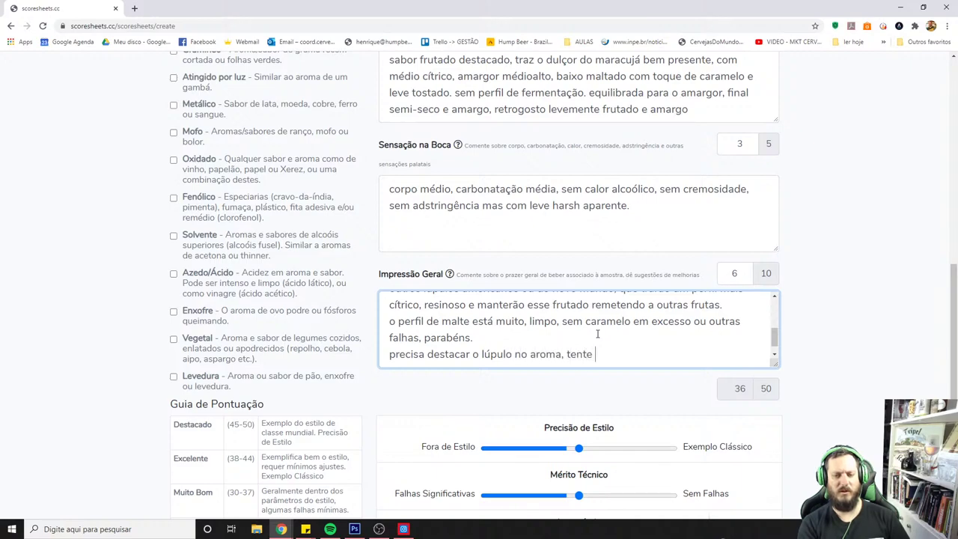
type("fazer um dry hop")
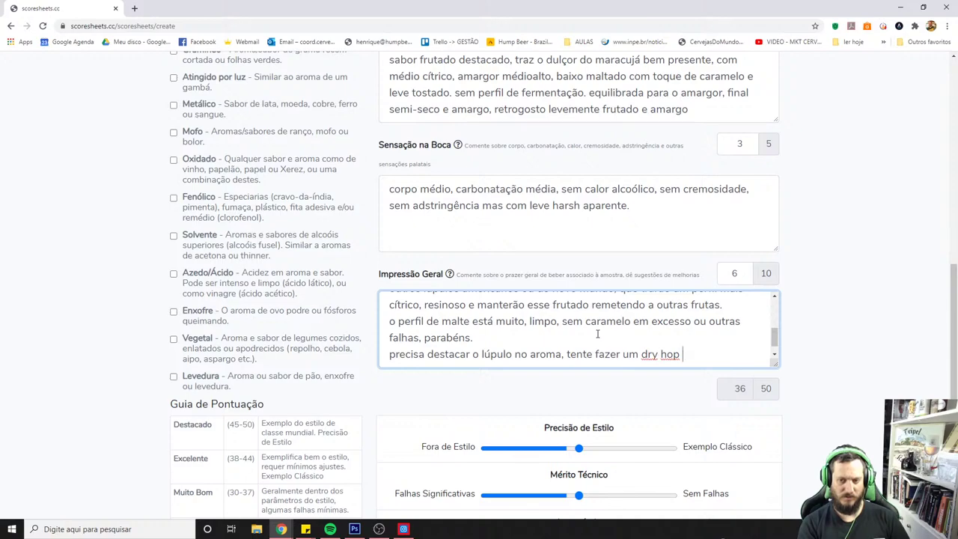
key("ctrl+BackSpace")
key("ctrl+BackSpace")
key("ctrl+BackSpace")
key("ctrl+BackSpace")
key("ctrl+BackSpace")
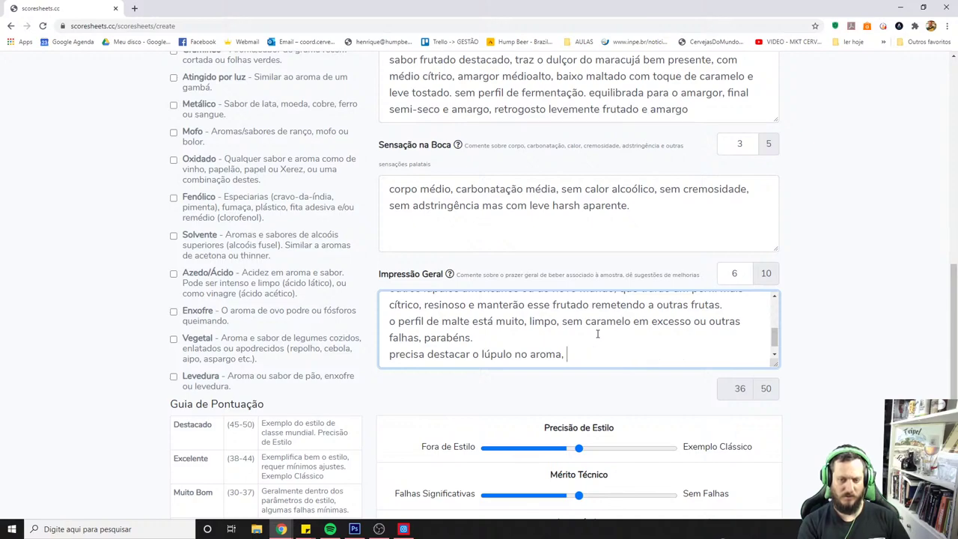
- Complete the hop aroma suggestion with "reveja o processo de dry hop, e caso não tenha utilizado este processo - faça-o."
type("reveja o pro")
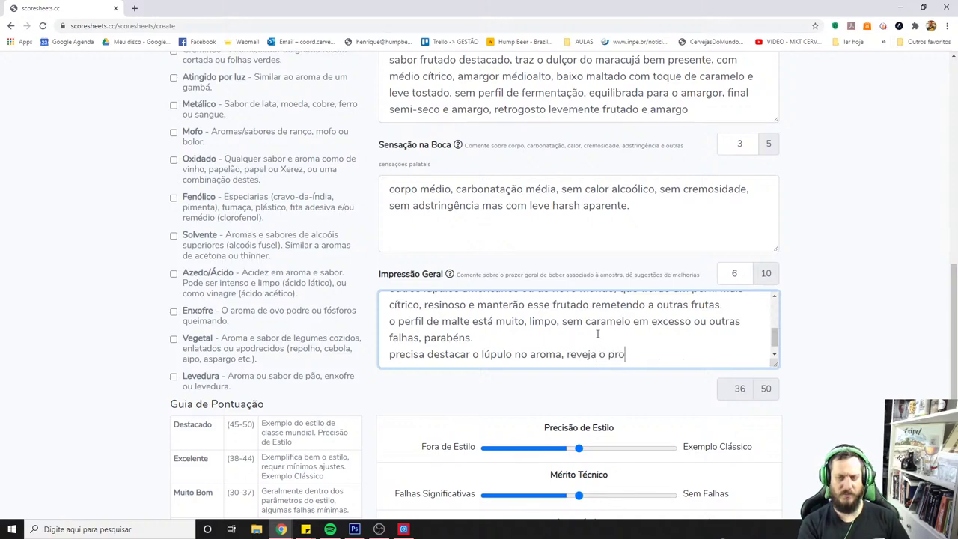
type("cesso de dry hop,")
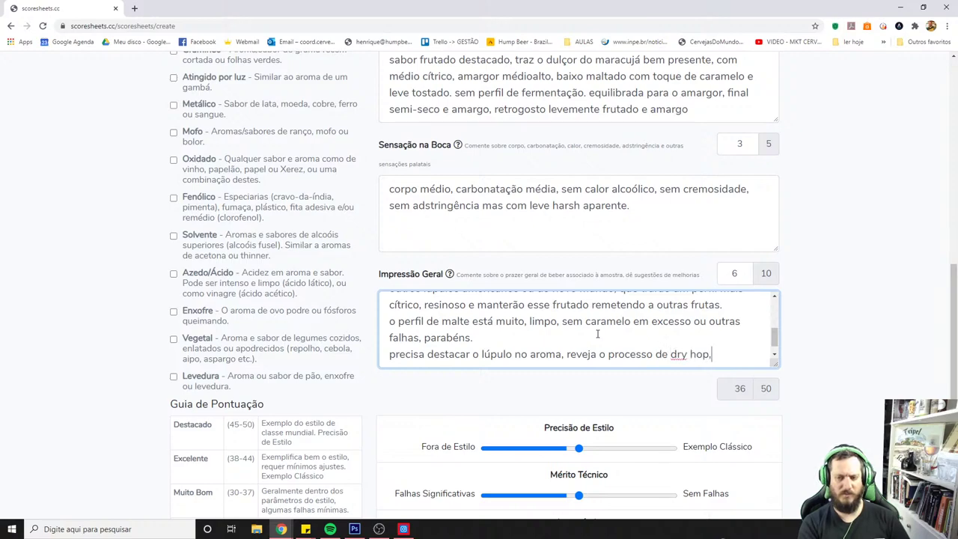
type(" e caso não ten")
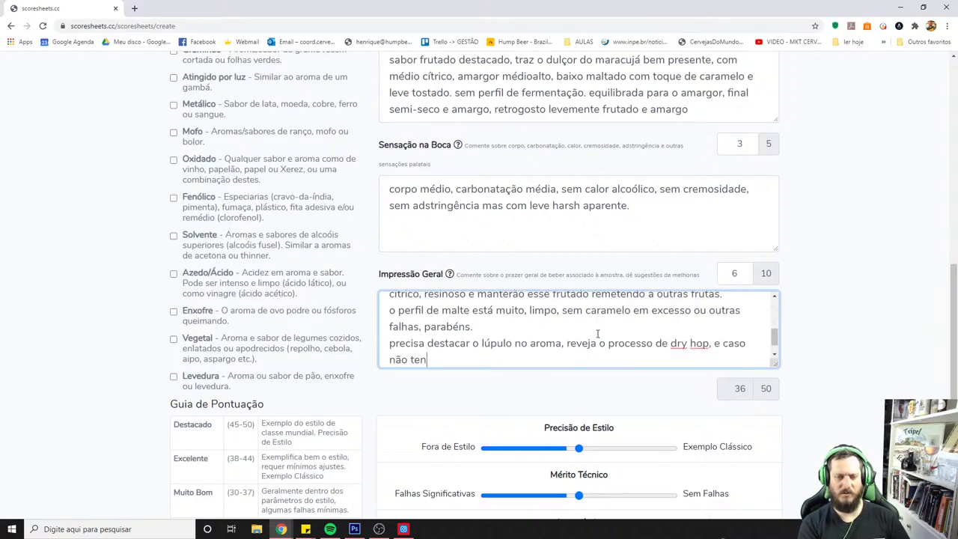
type("ha utilizado e")
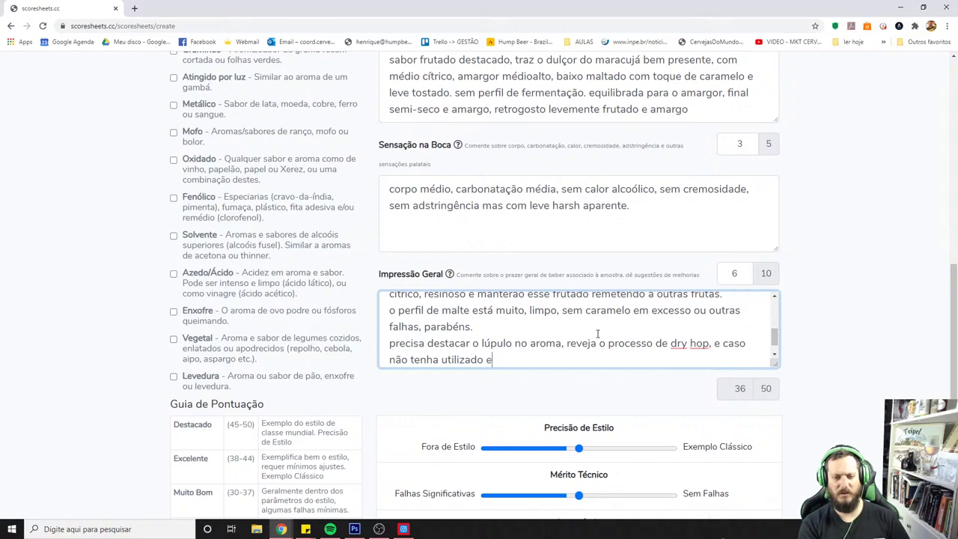
type("ste processo")
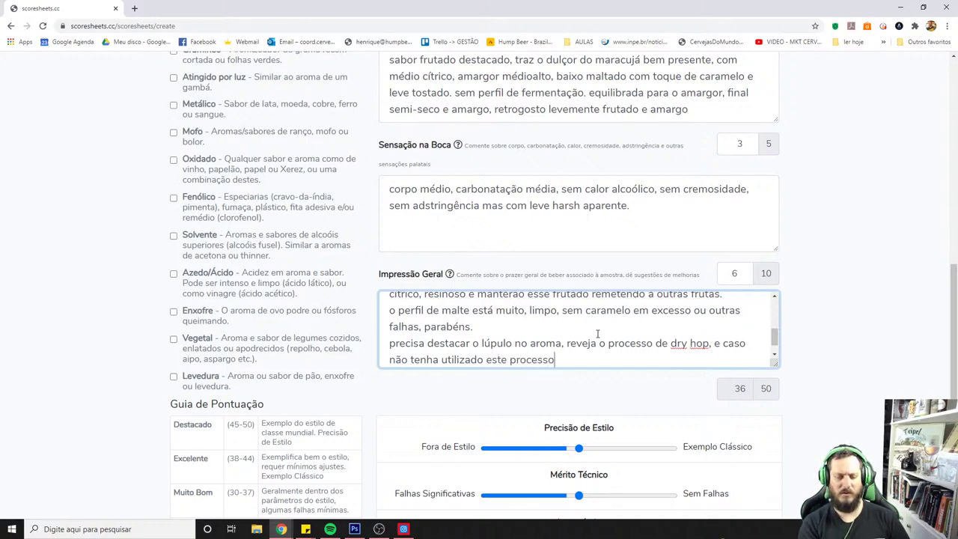
type(" - faça")
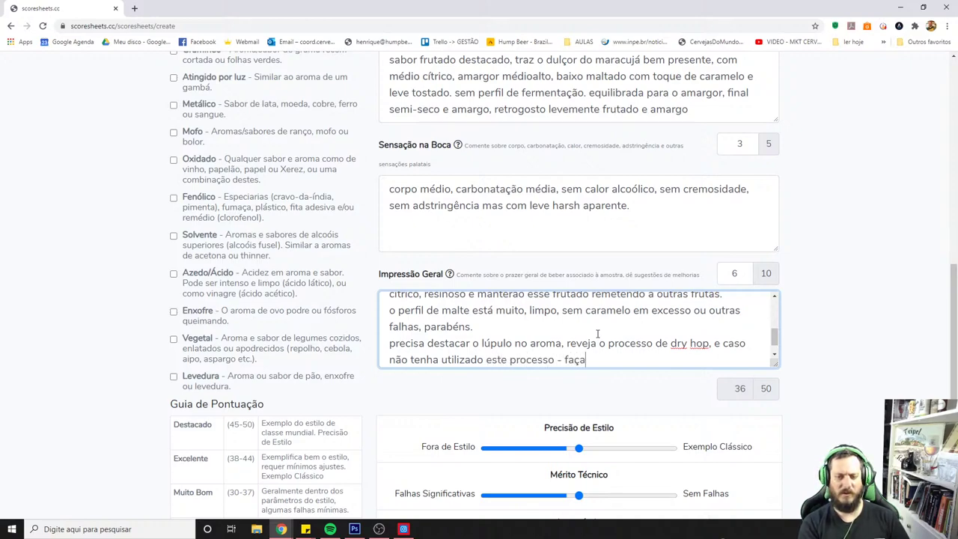
type("-o")
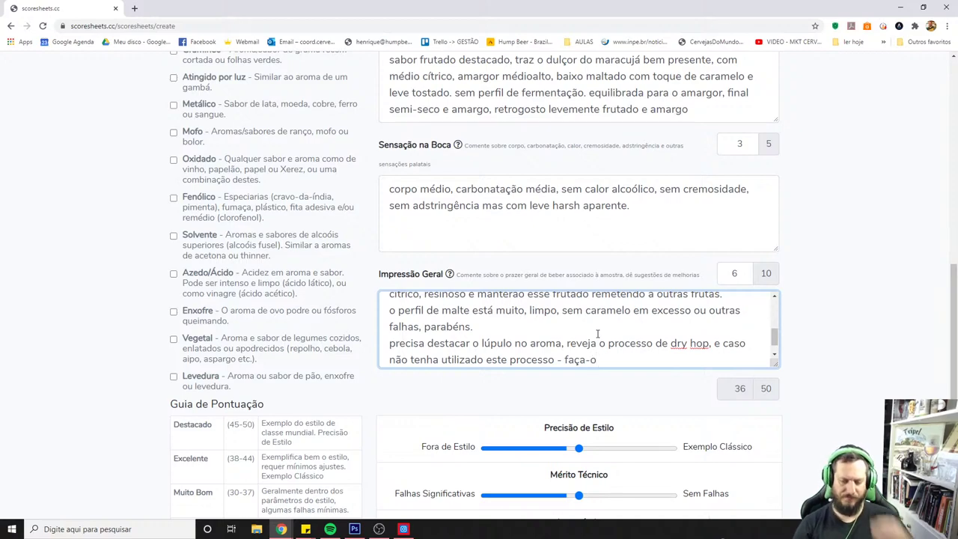
type(".")
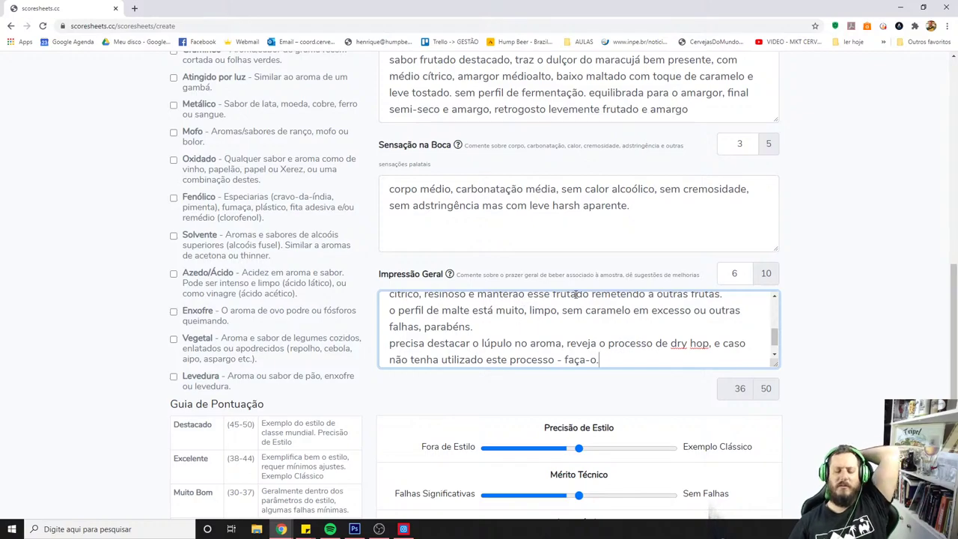
key("Return")
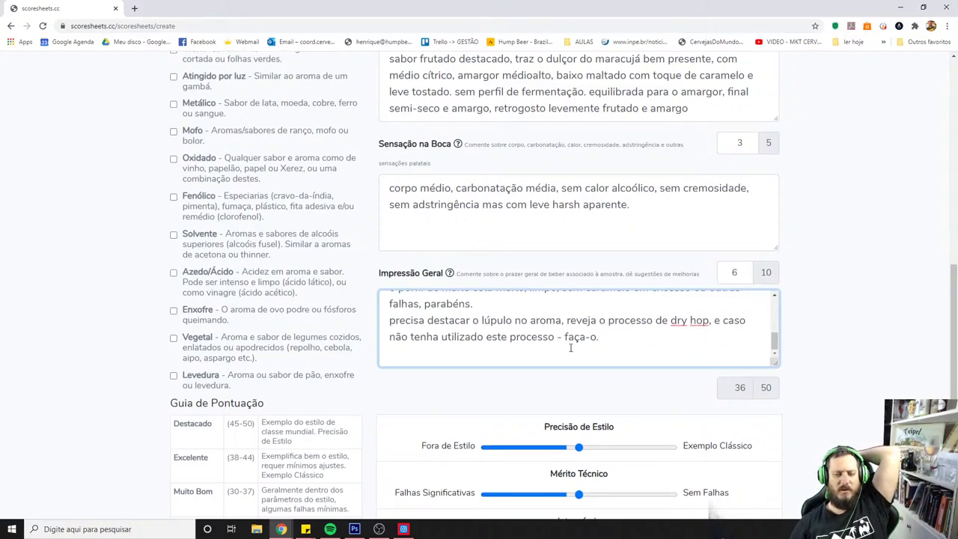
- Reread the overall impression suggestions on dry hopping, malt profile and passion fruit dominance
scroll(790, 365, "up", 2)
scroll(790, 364, "down", 2)
scroll(787, 365, "down", 1)
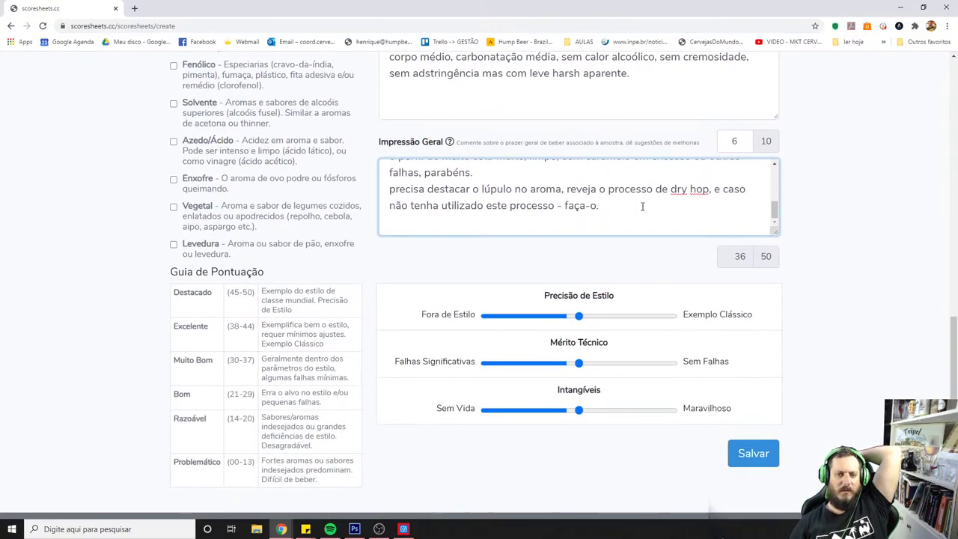
left_click_drag(601, 206, 343, 193)
scroll(597, 214, "up", 1)
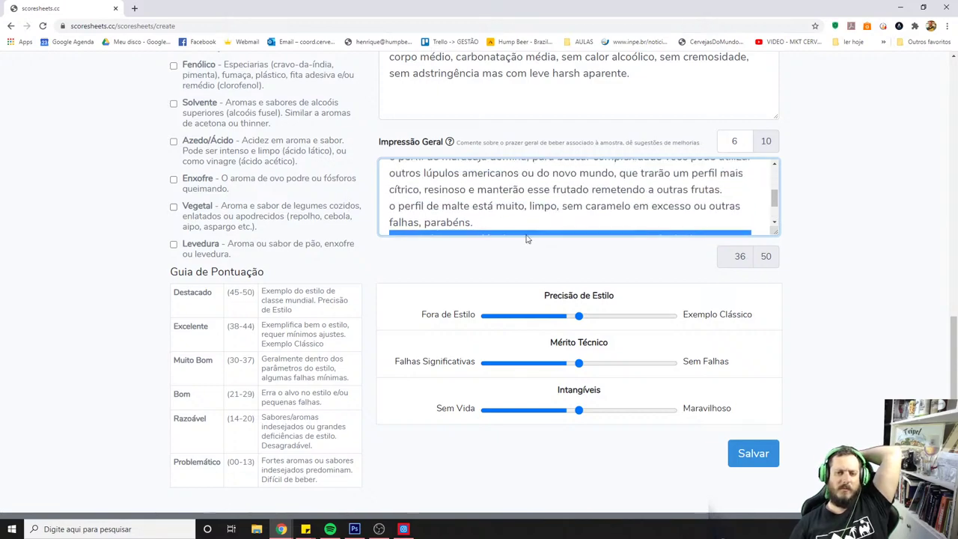
triple_click(446, 220)
scroll(456, 218, "up", 1)
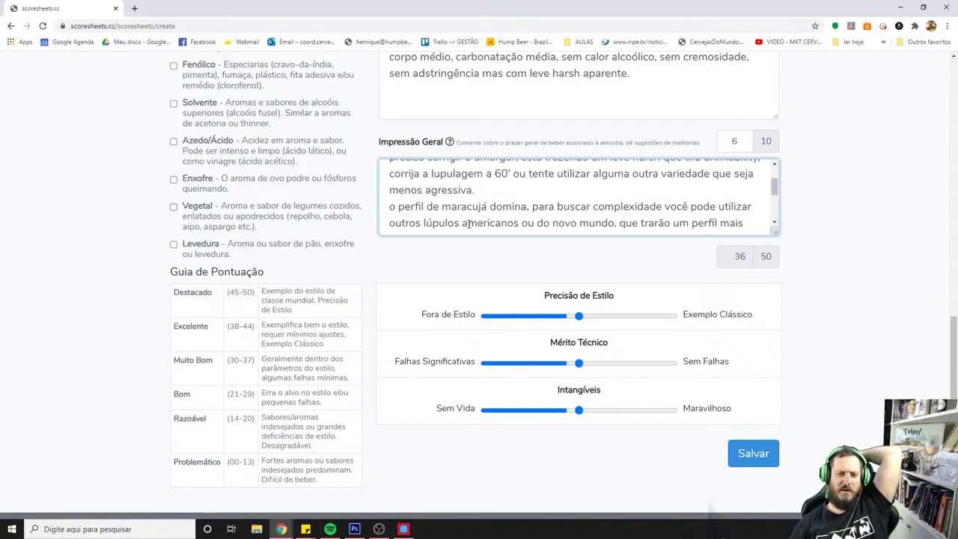
left_click_drag(399, 205, 556, 207)
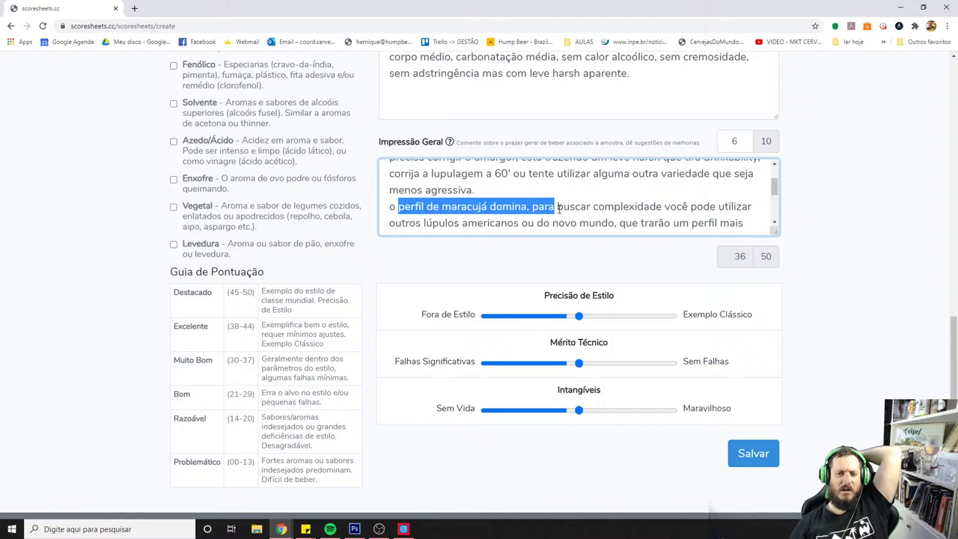
- Reread the overall impression advice on correcting the bitterness and the 60' hop addition
left_click(596, 208)
scroll(509, 223, "up", 1)
left_click_drag(486, 222, 526, 222)
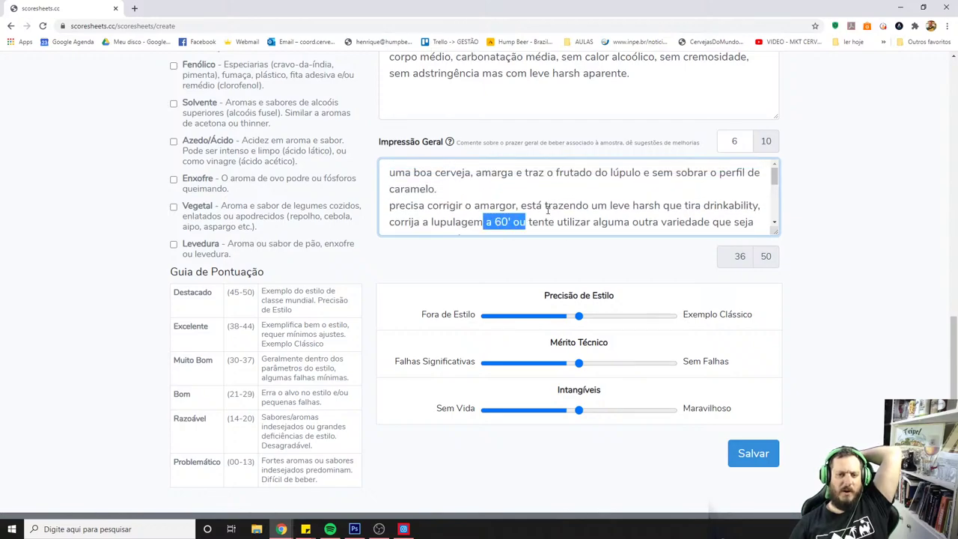
scroll(569, 262, "up", 1)
- Rate Precisão de Estilo and Intangíveis at about two thirds and Mérito Técnico slightly above the middle, and save the scoresheet
scroll(649, 274, "down", 2)
mouse_move(578, 296)
left_mouse_down()
mouse_move(618, 293)
mouse_move(595, 294)
left_mouse_up()
left_click_drag(580, 345, 614, 385)
left_click(597, 292)
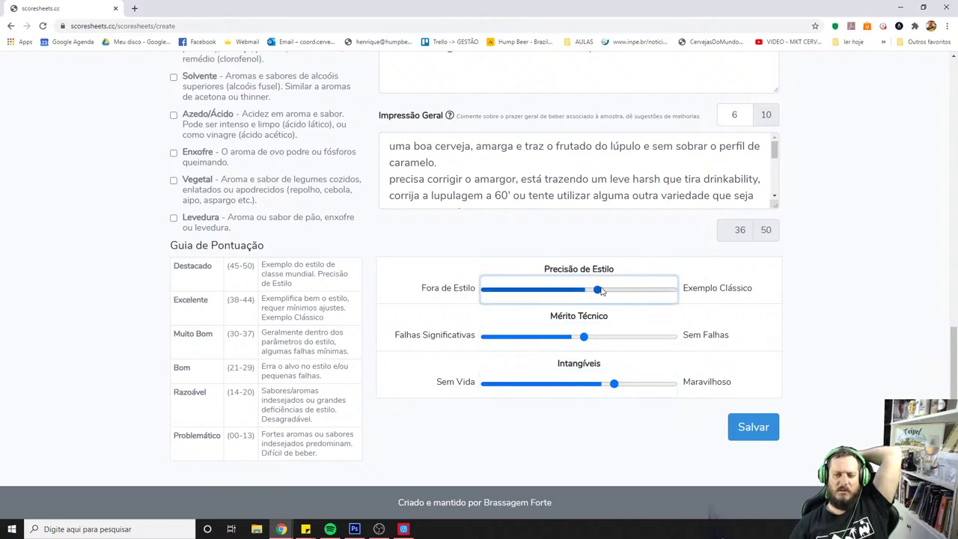
left_click(845, 321)
left_click(594, 292)
left_click_drag(593, 292, 605, 291)
left_click_drag(585, 341, 589, 338)
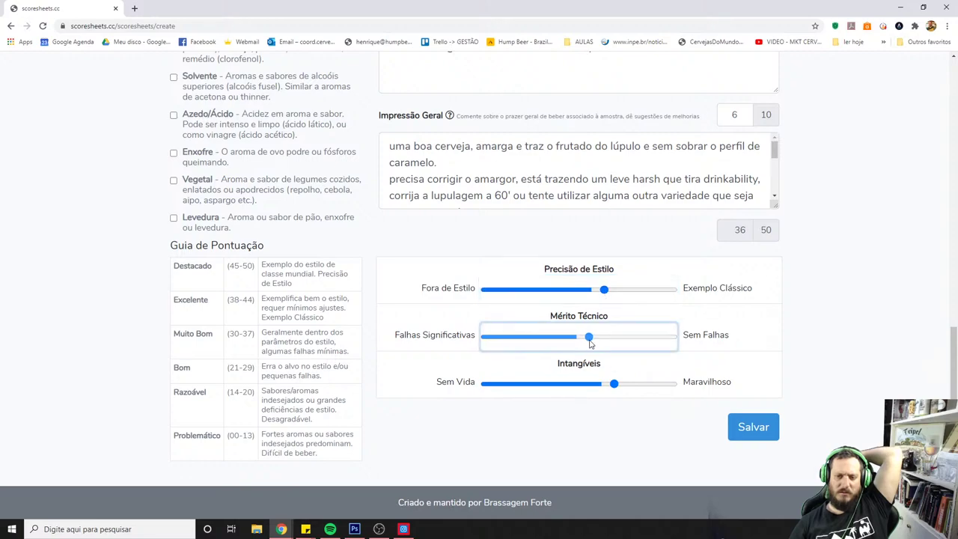
left_click(610, 293)
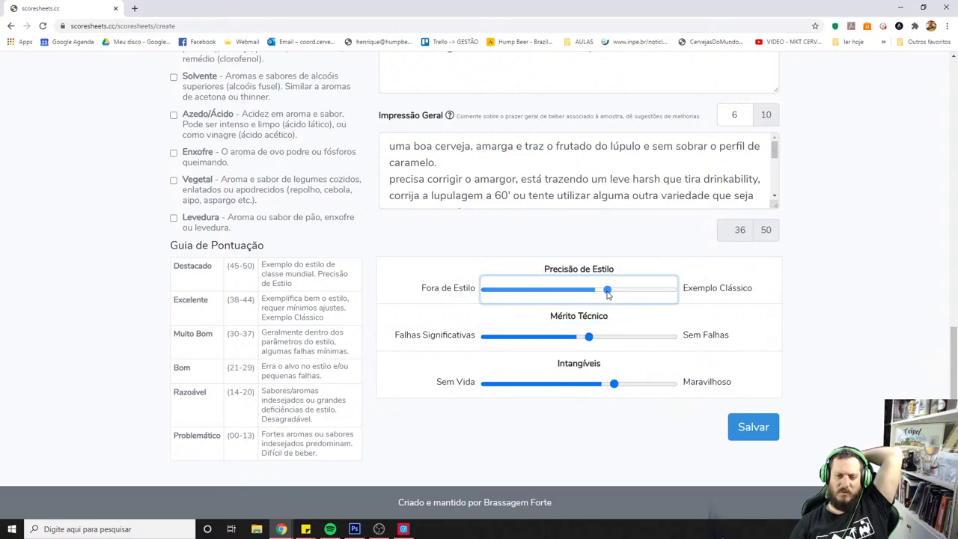
left_click(613, 386)
left_click_drag(614, 387, 617, 385)
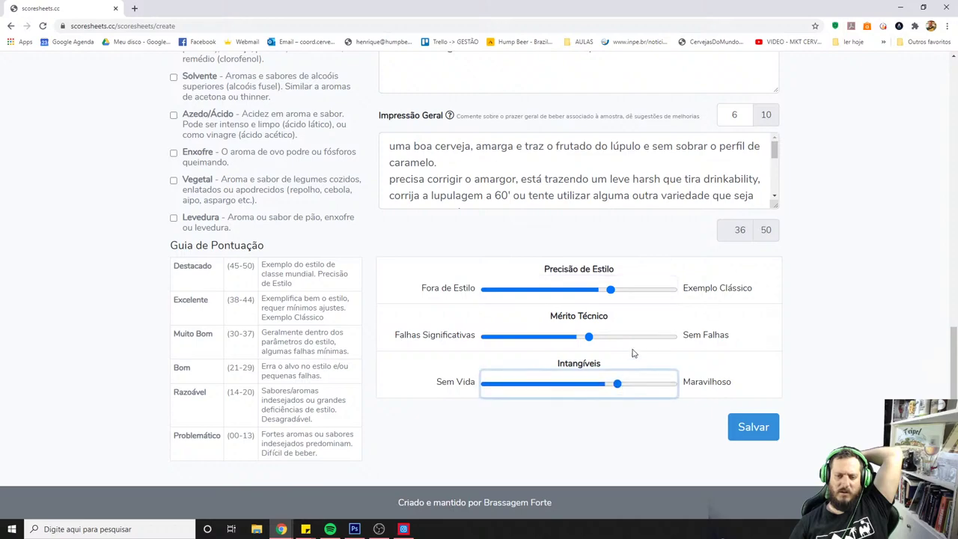
left_click(773, 434)
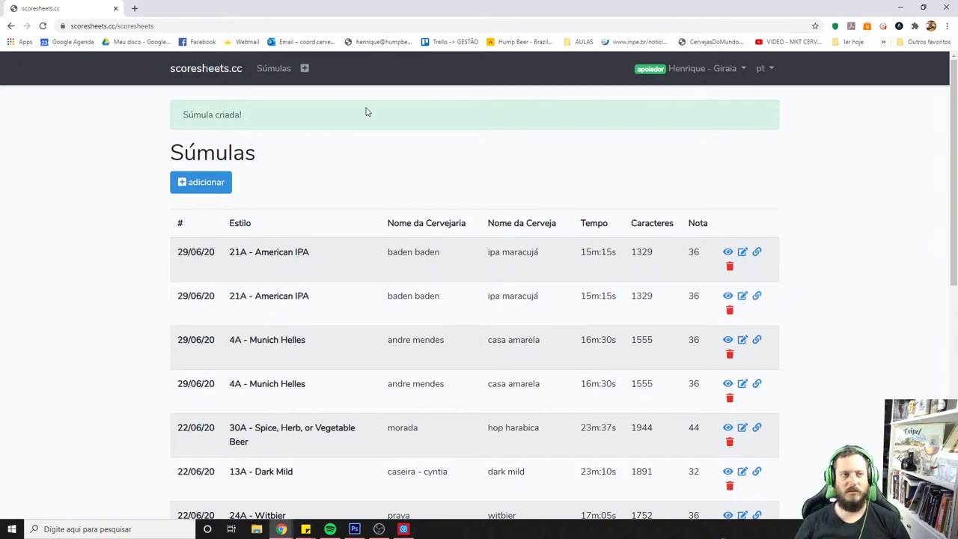
- Add a new scoresheet with style 21A - American IPA and public visibility Sim, and open the brewery name for entry
left_click(194, 181)
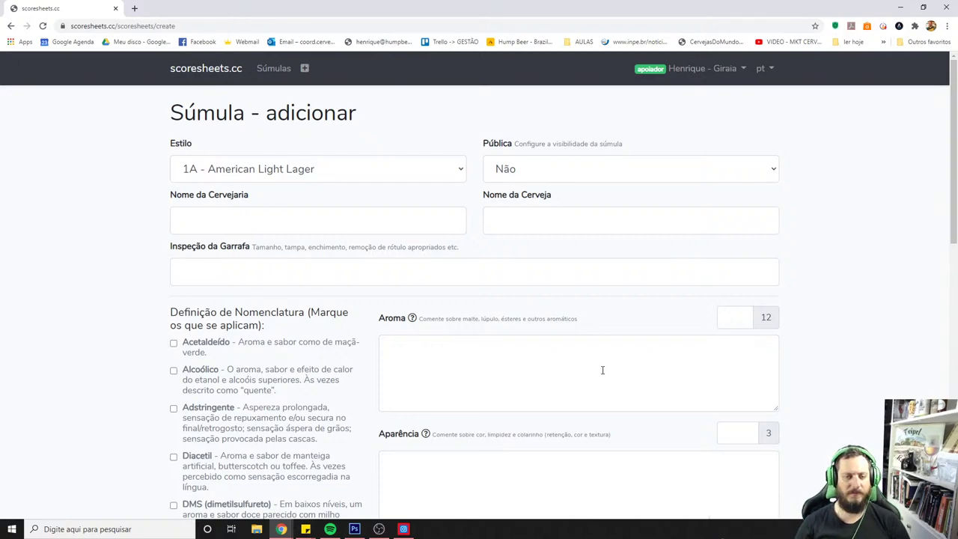
left_click(394, 173)
scroll(384, 306, "down", 14)
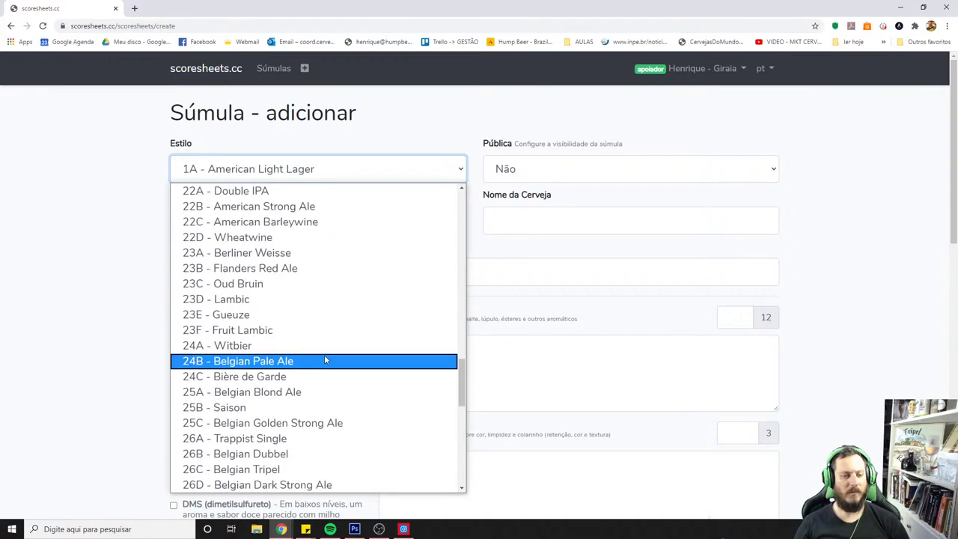
scroll(325, 361, "up", 4)
left_click(322, 279)
left_click(567, 172)
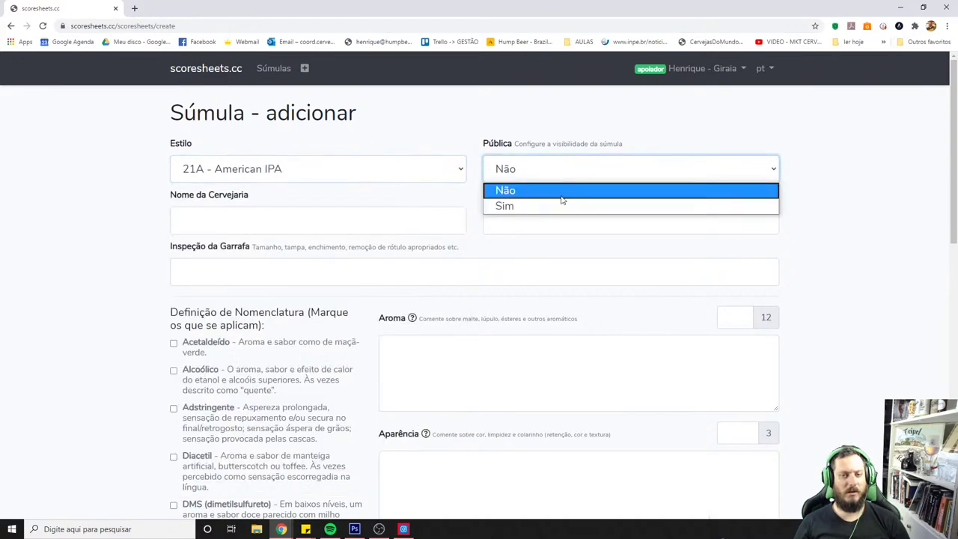
left_click(562, 205)
left_click(343, 218)
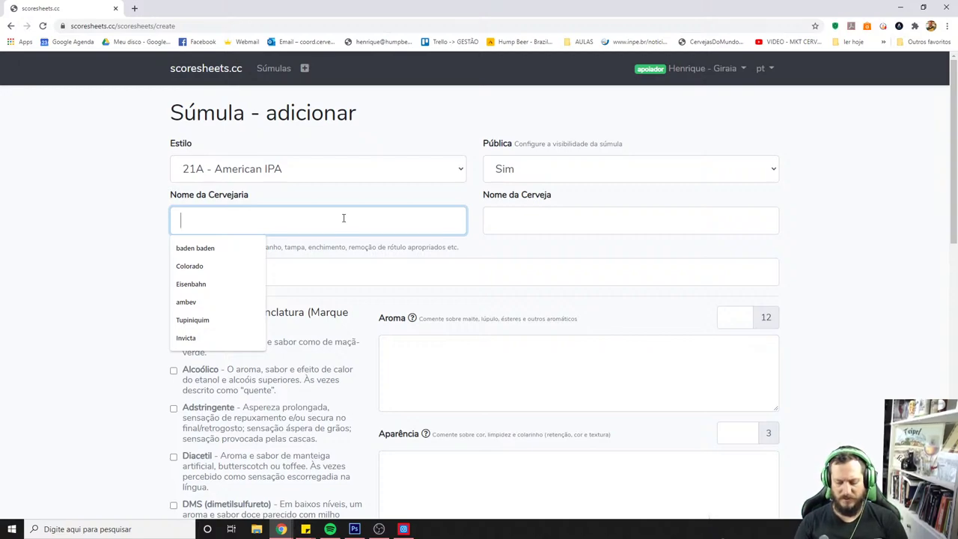
- Fill in the brewery name with the saved brewer's full name that starts with "a"
type("a")
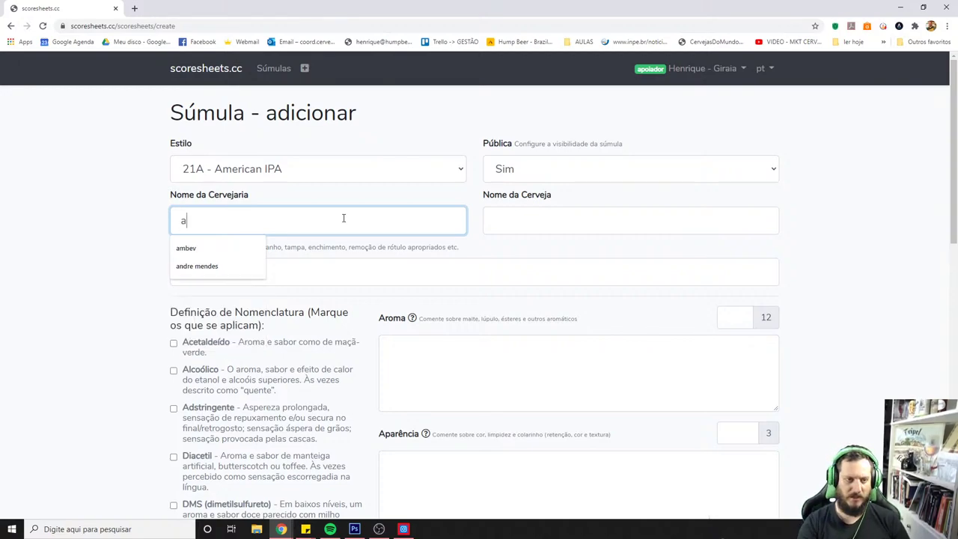
key("Down")
key("Down")
key("Tab")
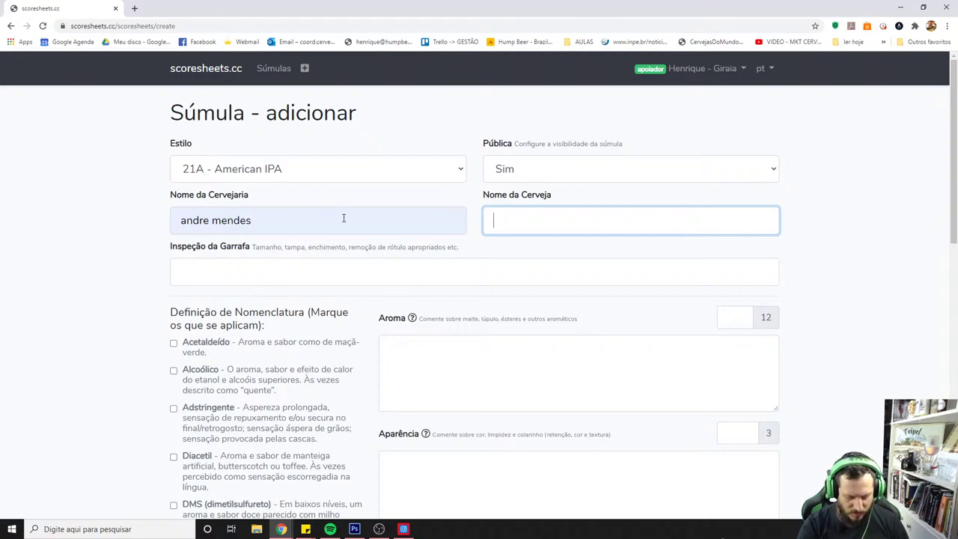
- Enter "i lupi" as the beer name and "caseiro - ok" as the bottle inspection
type("i lupi")
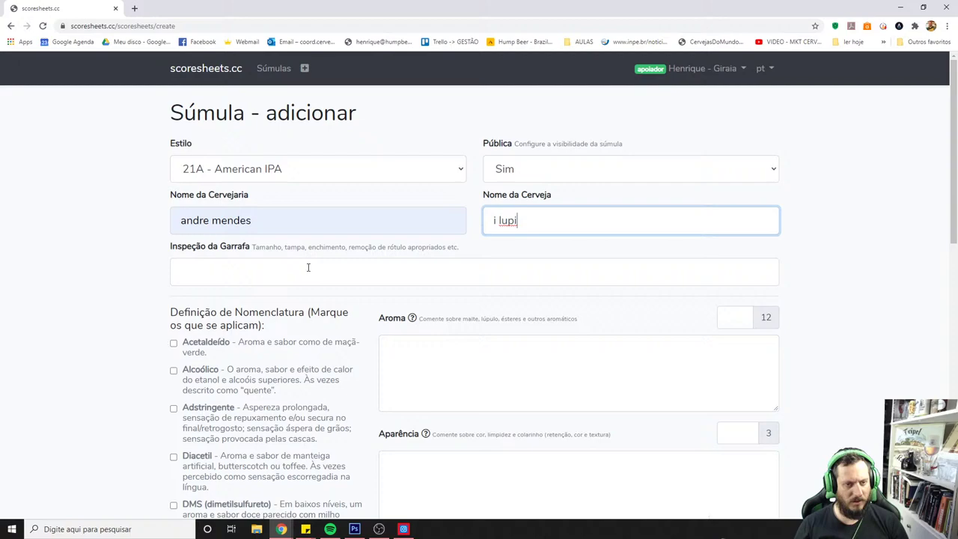
left_click(308, 268)
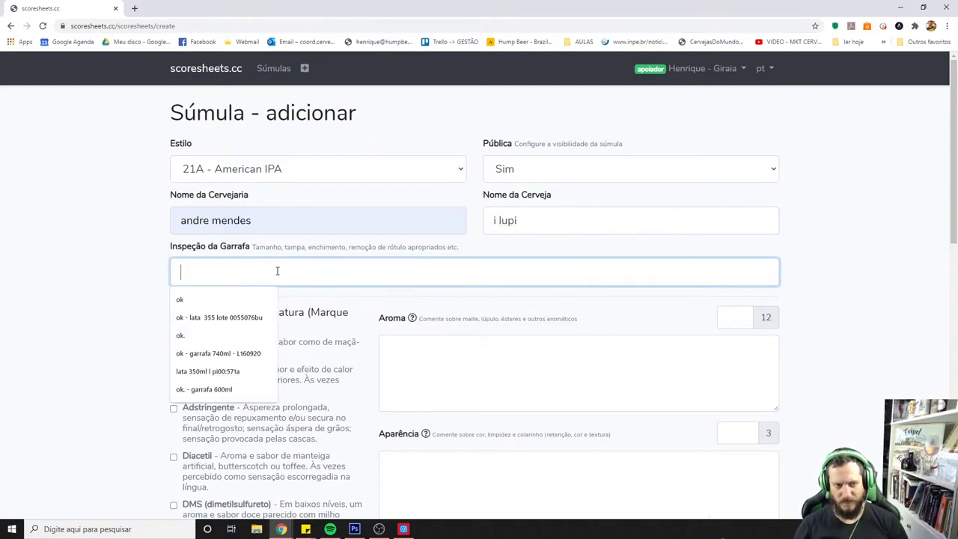
type("caseiro - ok")
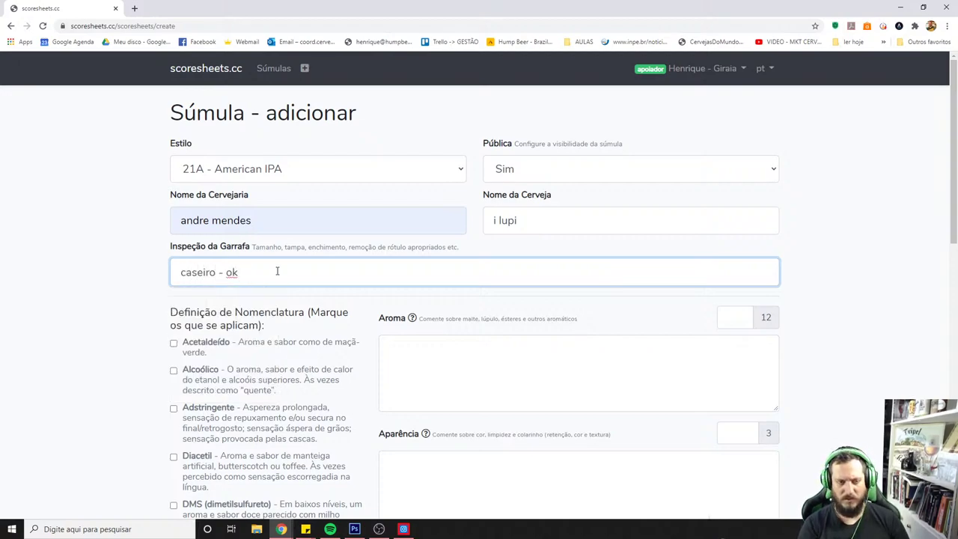
- Begin the Aroma comment with "médio frutado, lembra maracujá, com médio resinoso,"
scroll(389, 299, "down", 1)
left_click(493, 320)
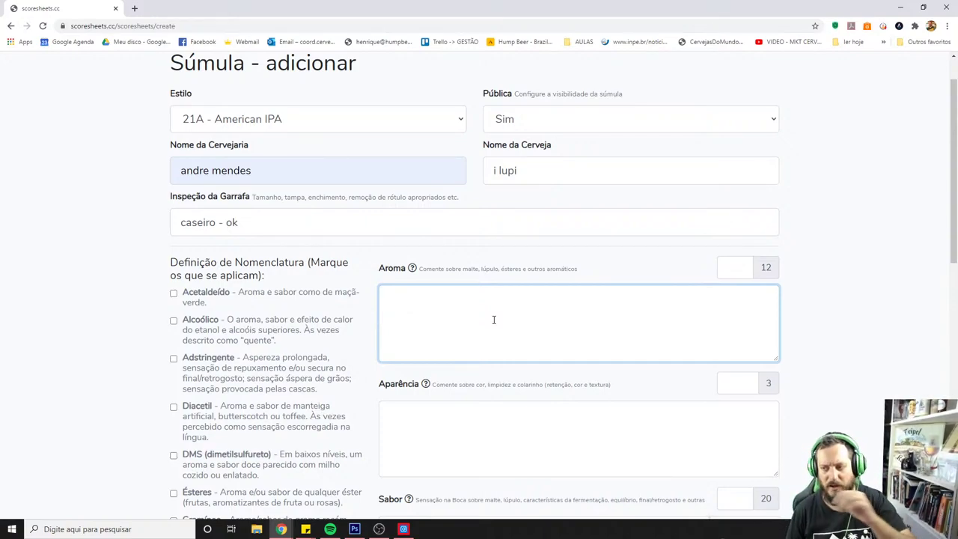
key("alt+Tab")
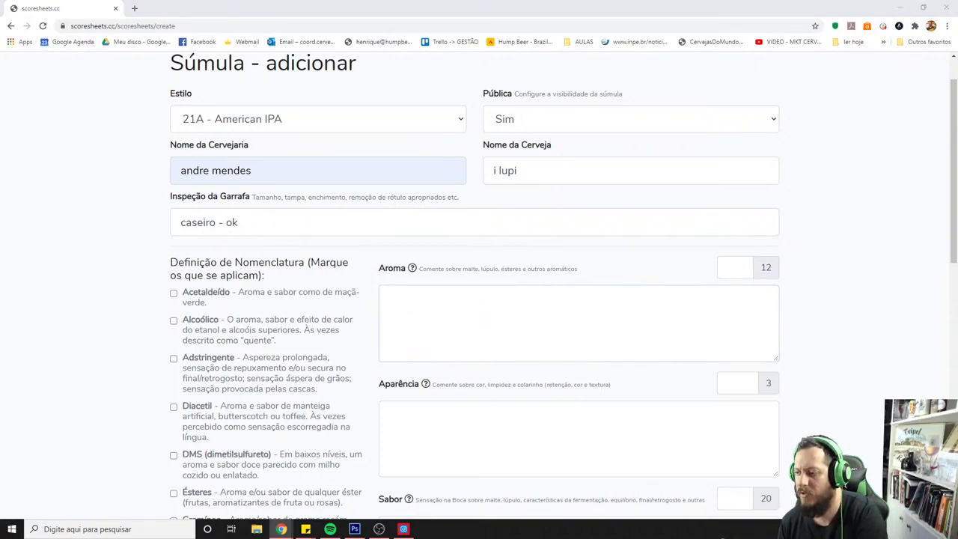
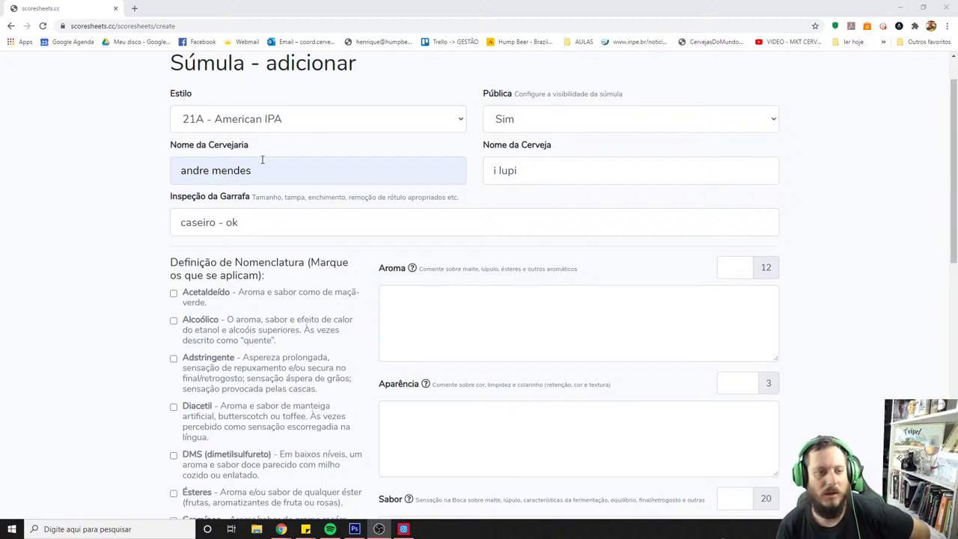
left_click(414, 313)
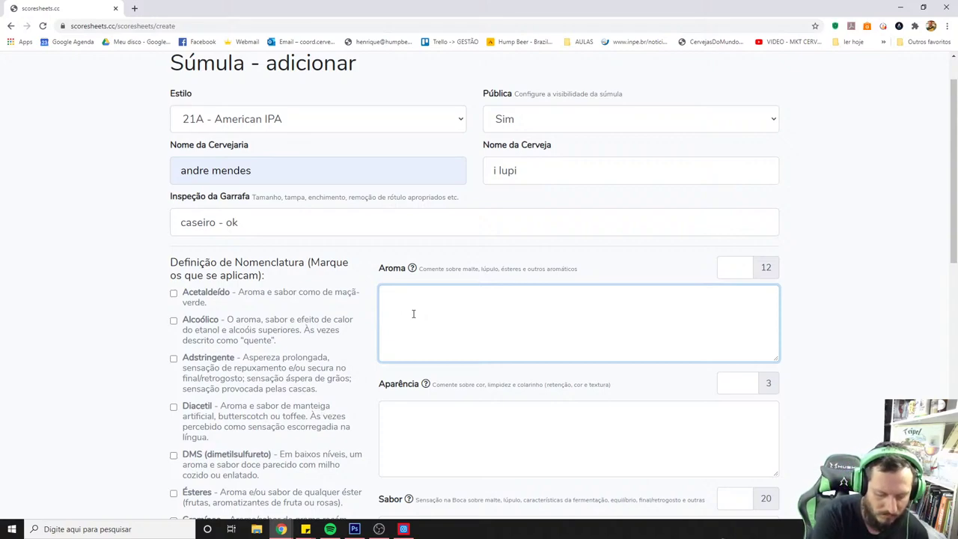
type("médio ")
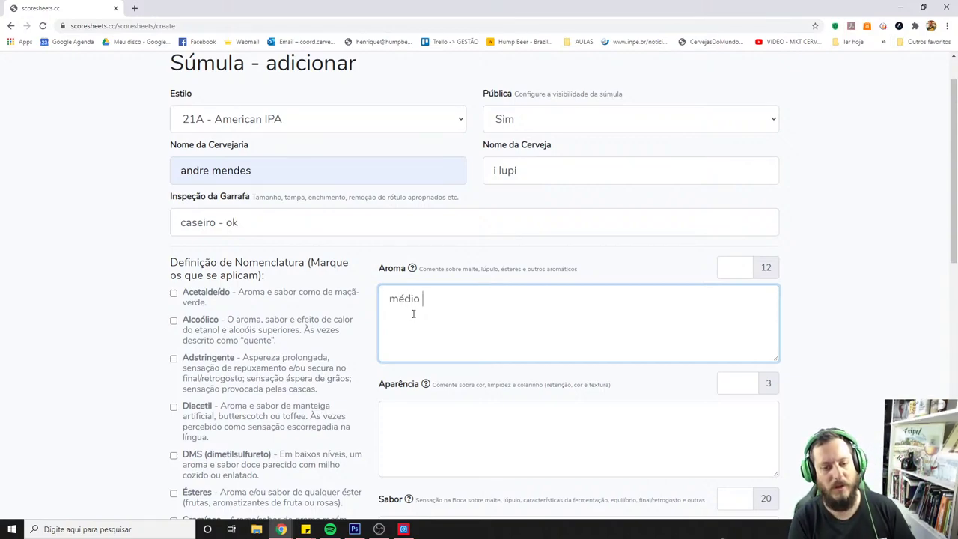
type("frutado,")
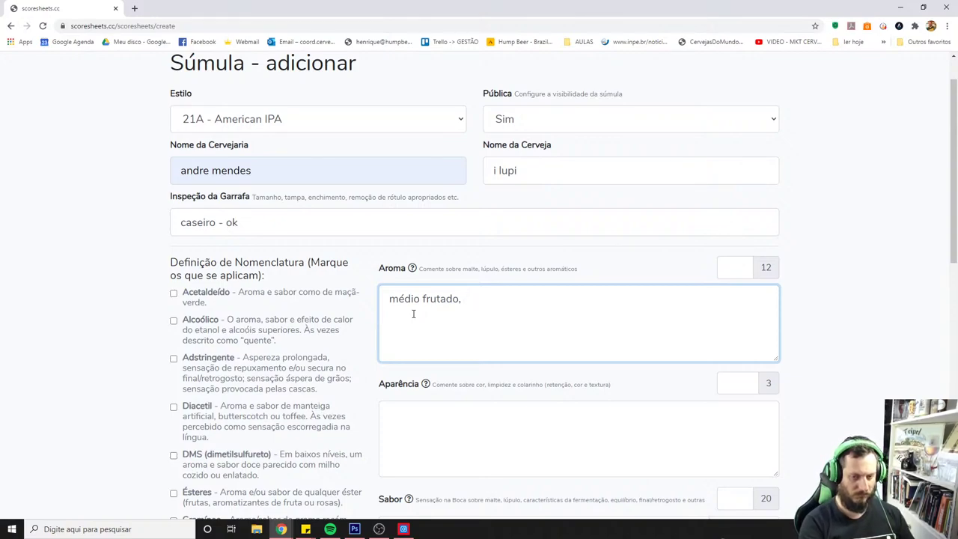
type("lembra ")
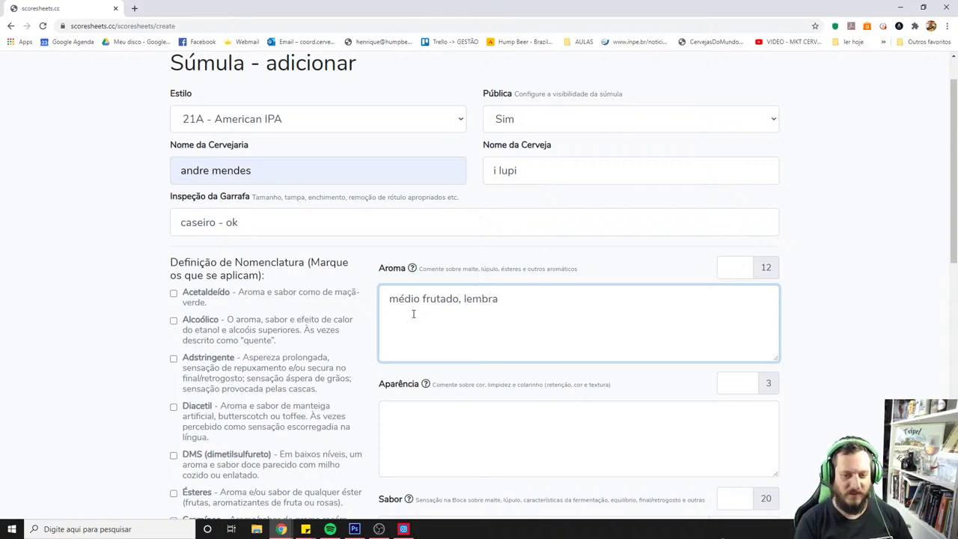
type("maracujá,")
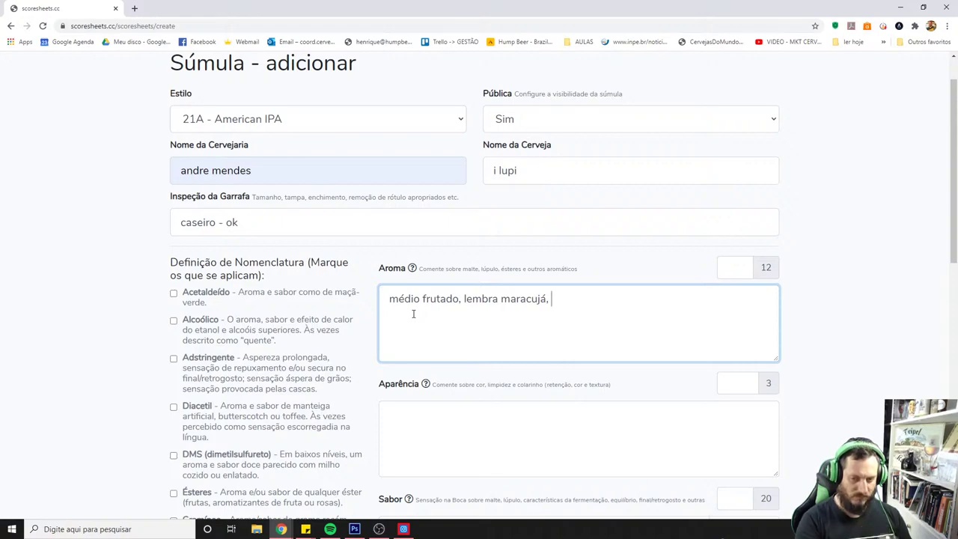
type("com m")
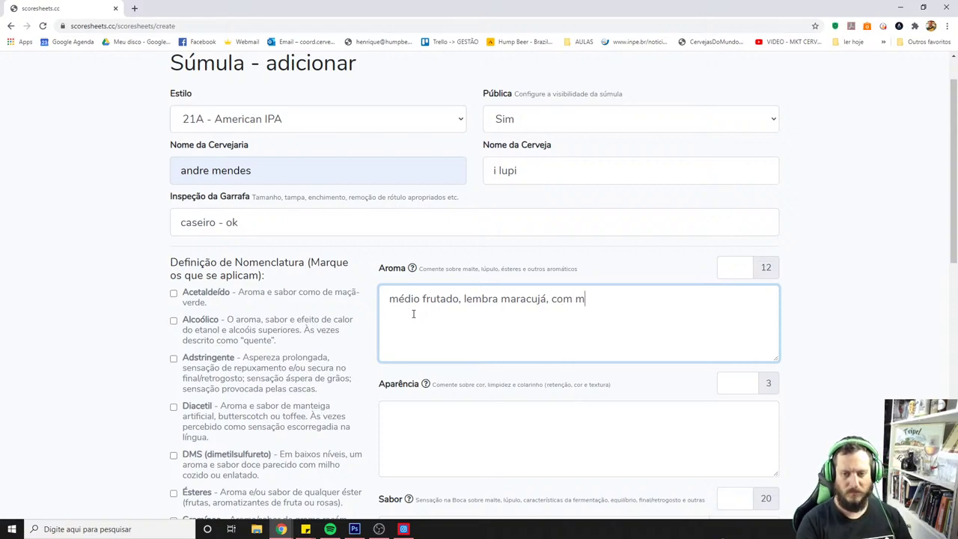
type("édio resinoso ")
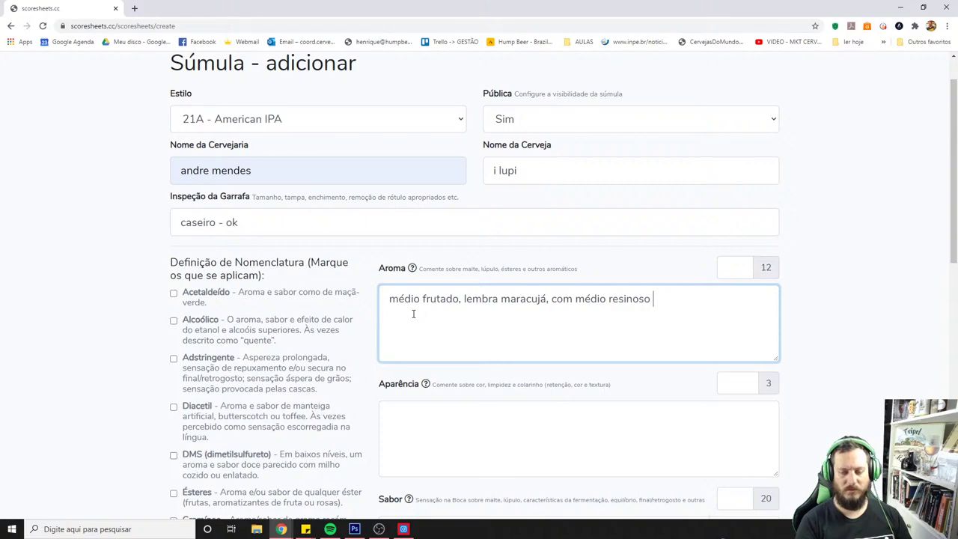
type(",")
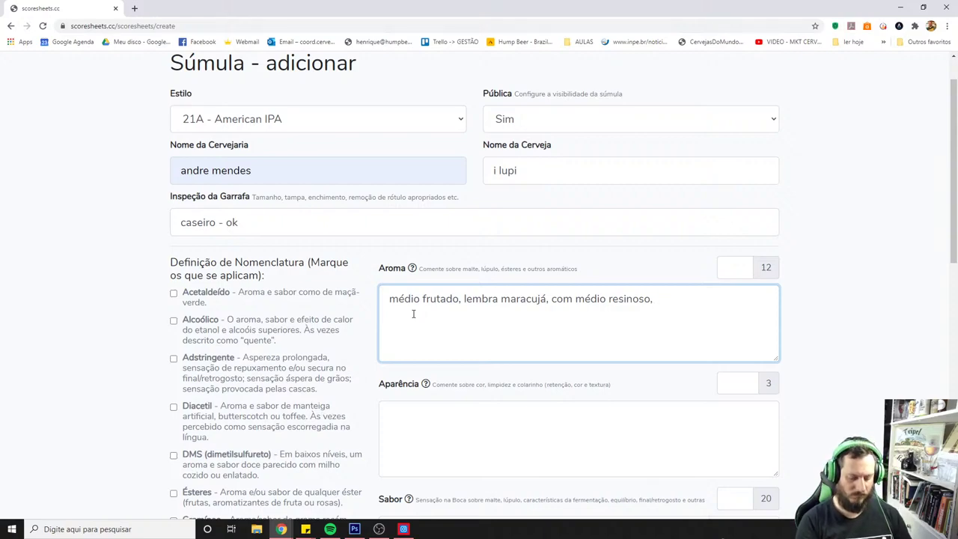
- Continue the Aroma comment with "sem éster, com um sutil torque de malte ao fundo, tostado, mas sem presença de caramelo."
type("sem éster")
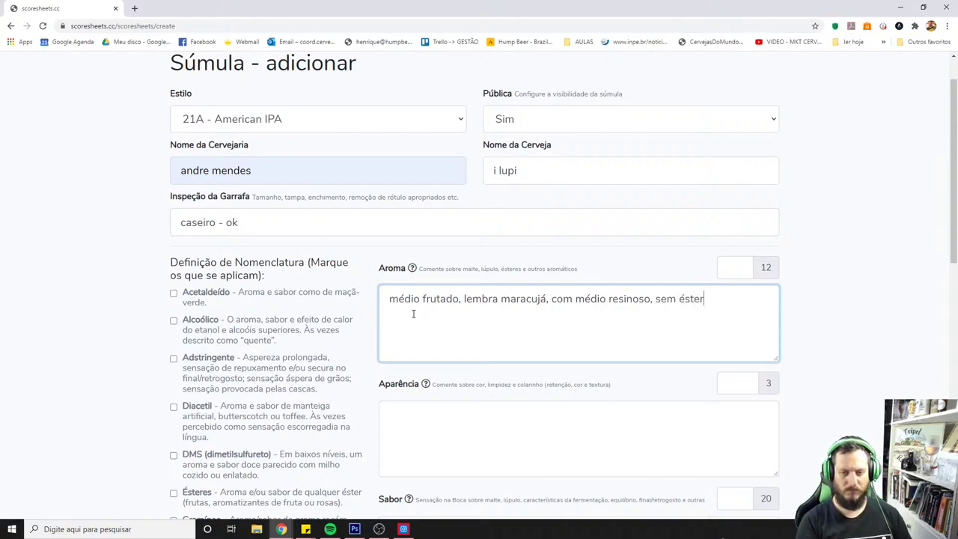
type(", com um sutil torqu")
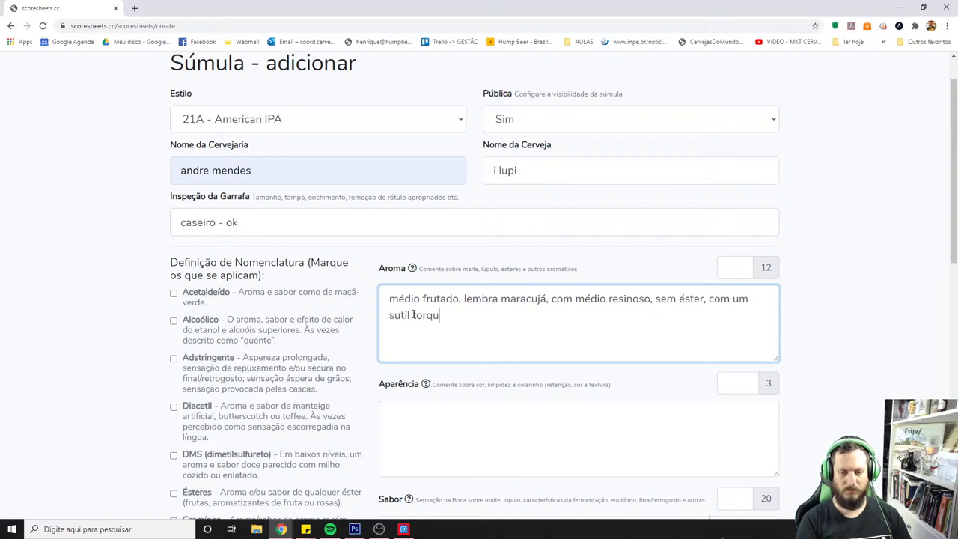
type("e de malte ao fundo, tostado")
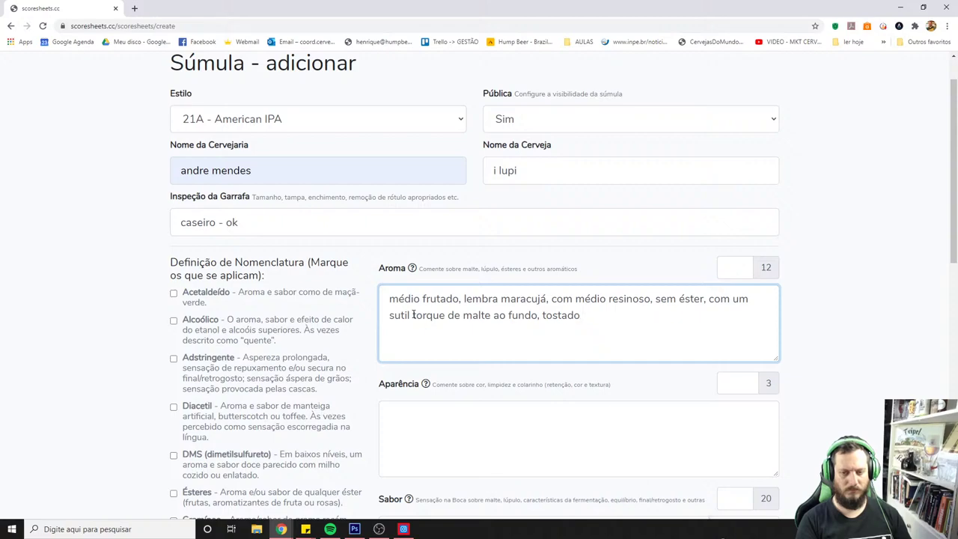
type(", mas sem presença de caramelo.")
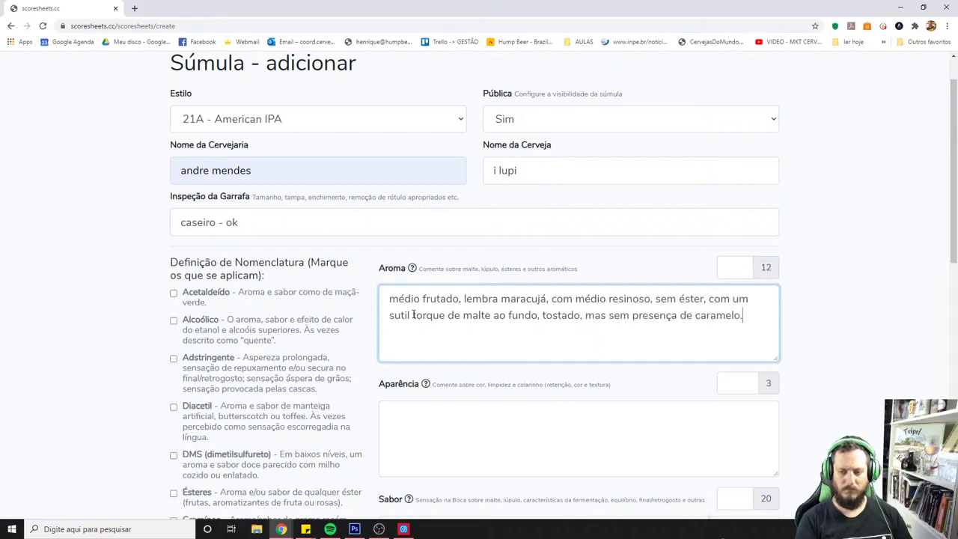
- Add "sem outros aromáticos." and "sem dms ou diacetil." on separate new lines of the Aroma comment
key("Return")
type("sem outros")
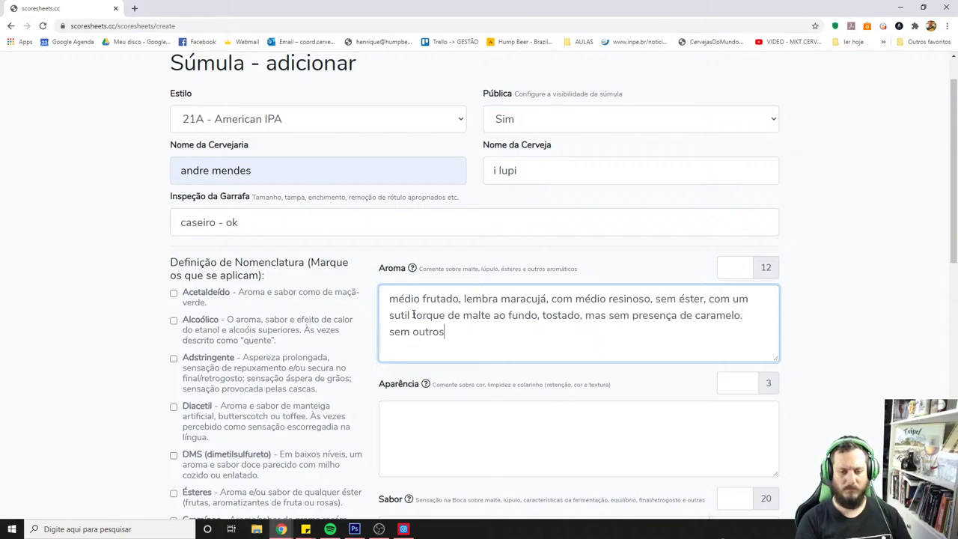
type(" aromáticos.")
key("Return")
type("sem ")
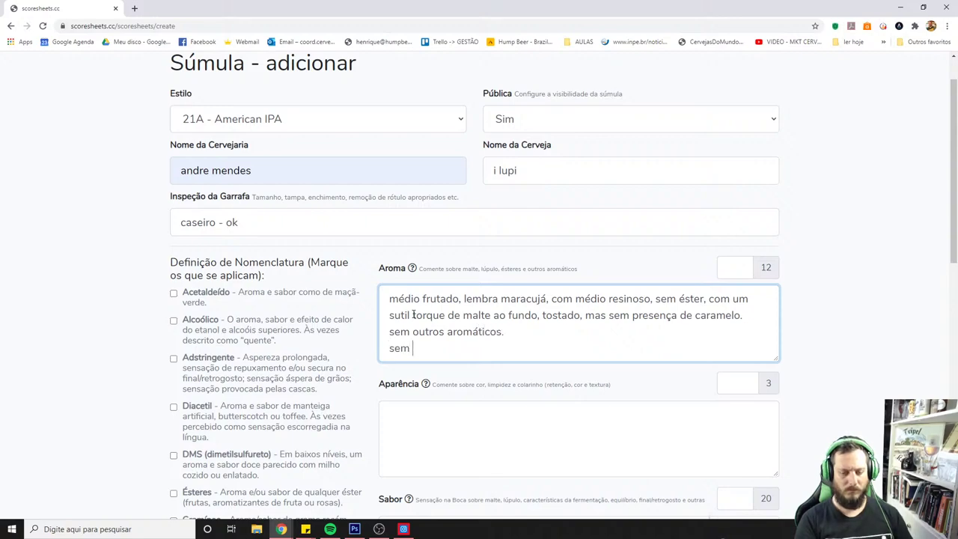
type("dms ou diacetil.")
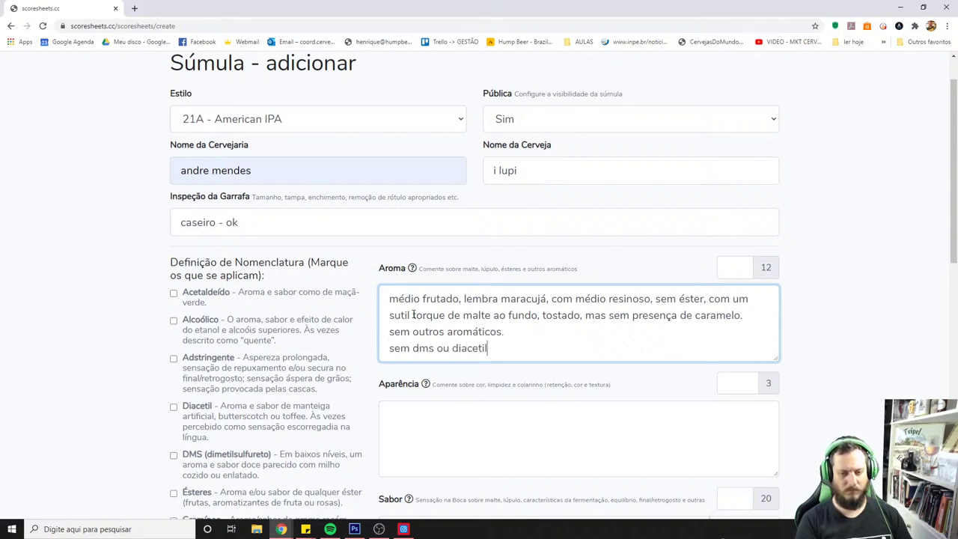
key("Return")
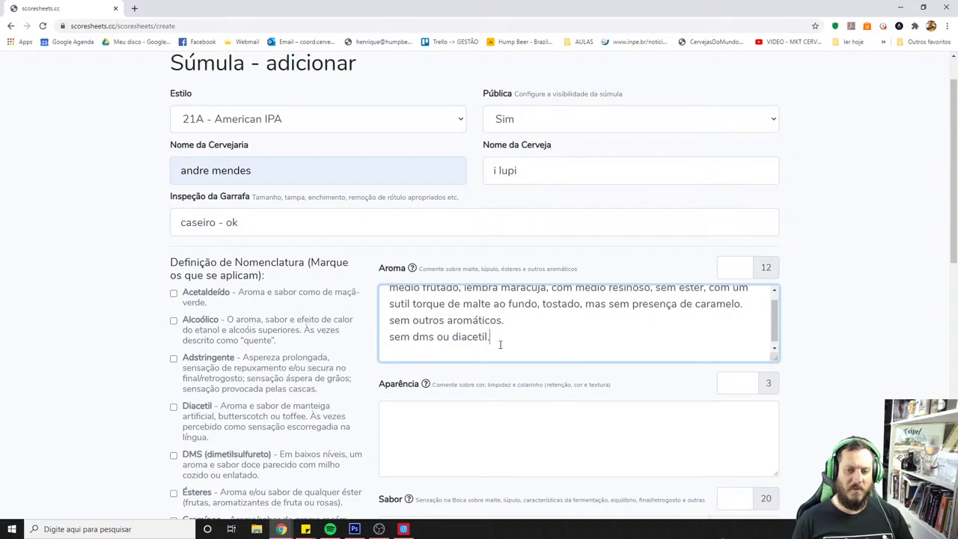
- Join the "sem dms ou diacetil." line onto the end of the "sem outros aromáticos." line in the Aroma comment
left_click_drag(491, 337, 429, 337)
left_click(548, 341)
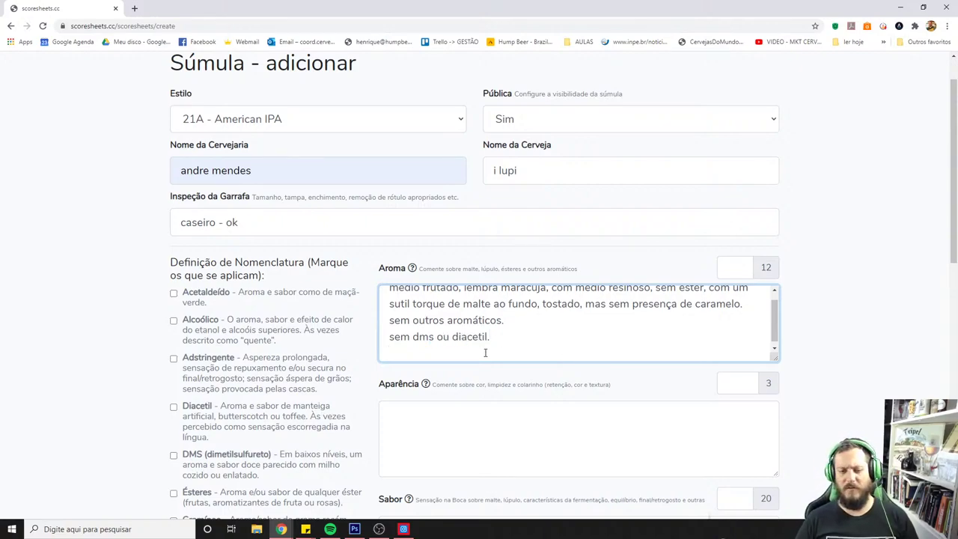
key("shift+Home")
key("shift+Up")
left_click(565, 320)
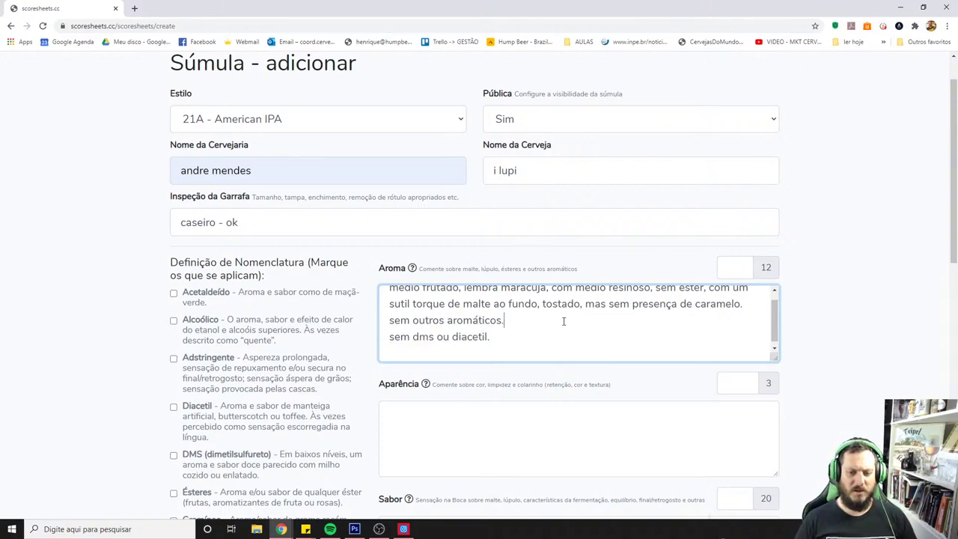
key("Delete")
left_click(425, 332)
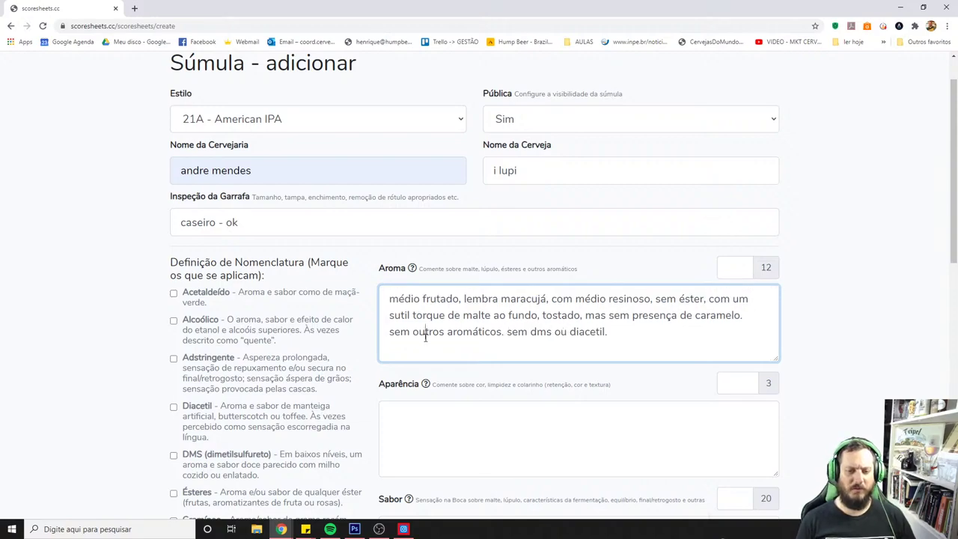
double_click(515, 332)
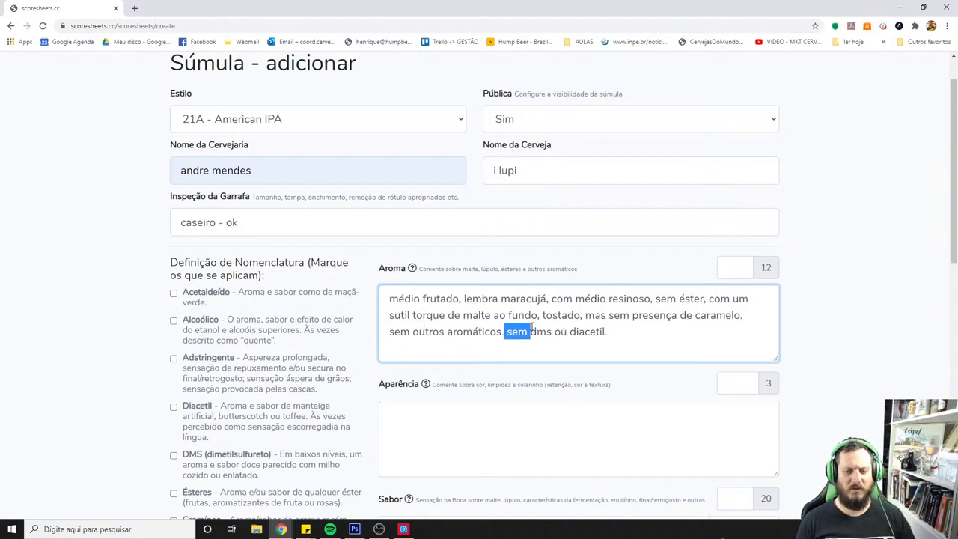
left_click(607, 332)
- Check the Aroma comment against the hint listing malt, hops, esters and other aromatics
scroll(660, 336, "up", 1)
scroll(675, 382, "down", 2)
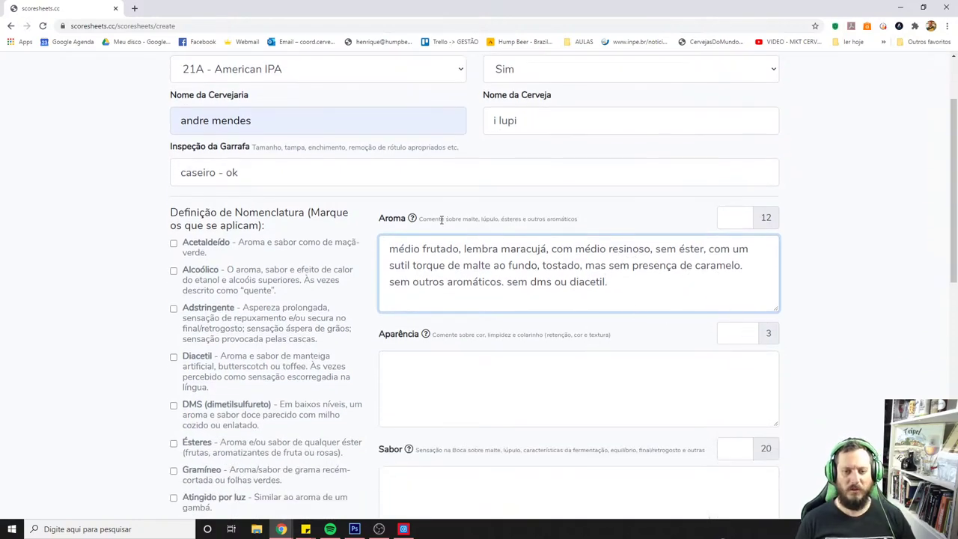
left_click_drag(440, 218, 530, 219)
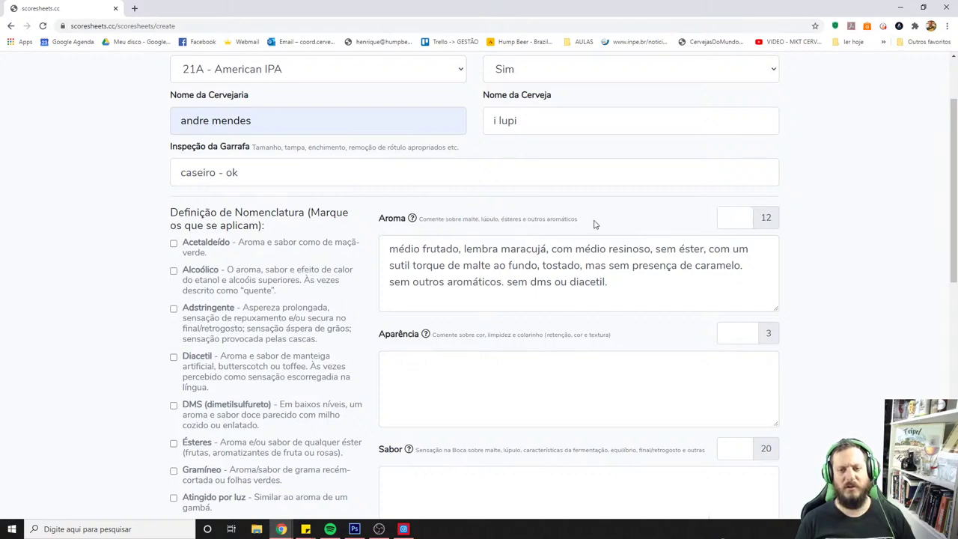
left_click_drag(594, 222, 543, 218)
left_click(482, 229)
left_click_drag(439, 218, 468, 219)
left_click(480, 218)
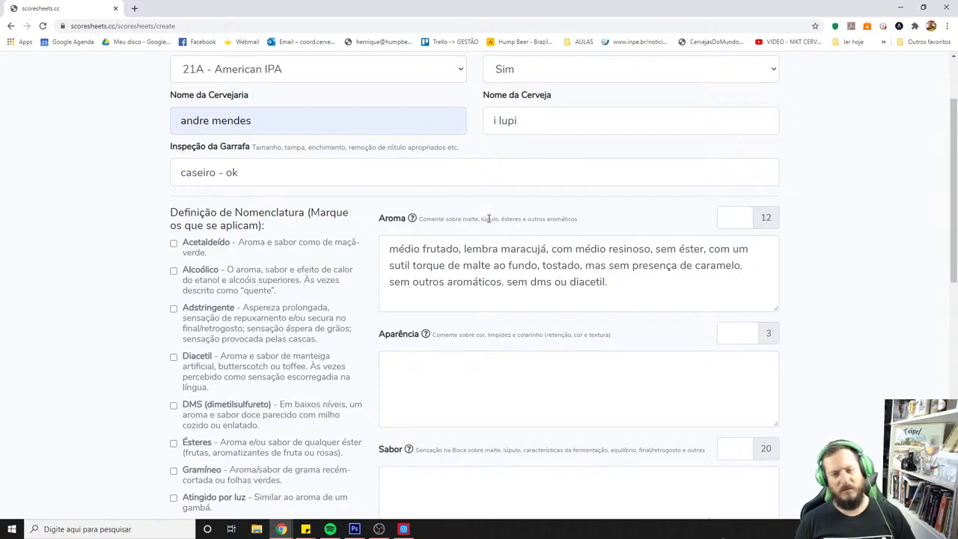
mouse_move(522, 218)
left_mouse_down()
mouse_move(624, 216)
mouse_move(509, 218)
left_mouse_up()
left_click_drag(609, 232, 413, 220)
- Show the style guideline for Aroma and read its description of the expected hop character
left_click(413, 218)
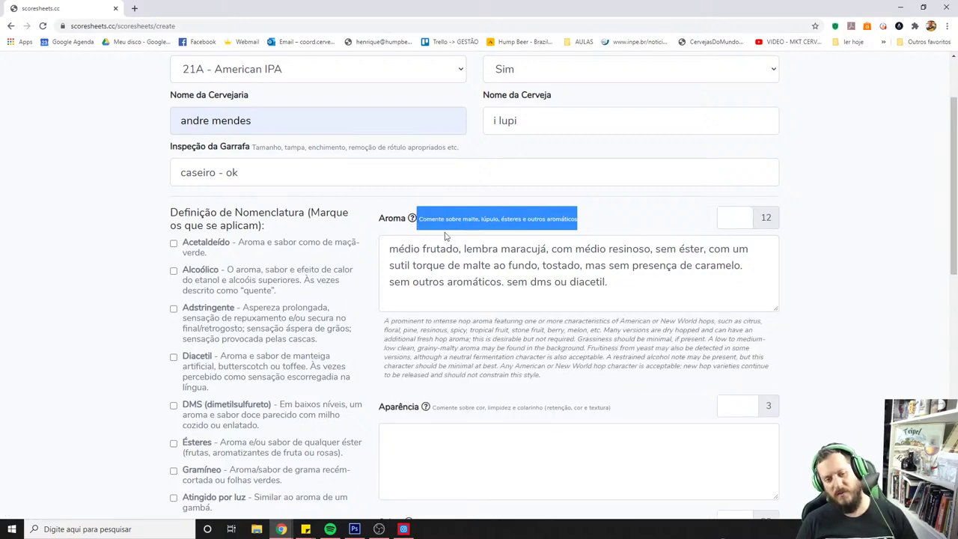
left_click(413, 218)
left_click(412, 218)
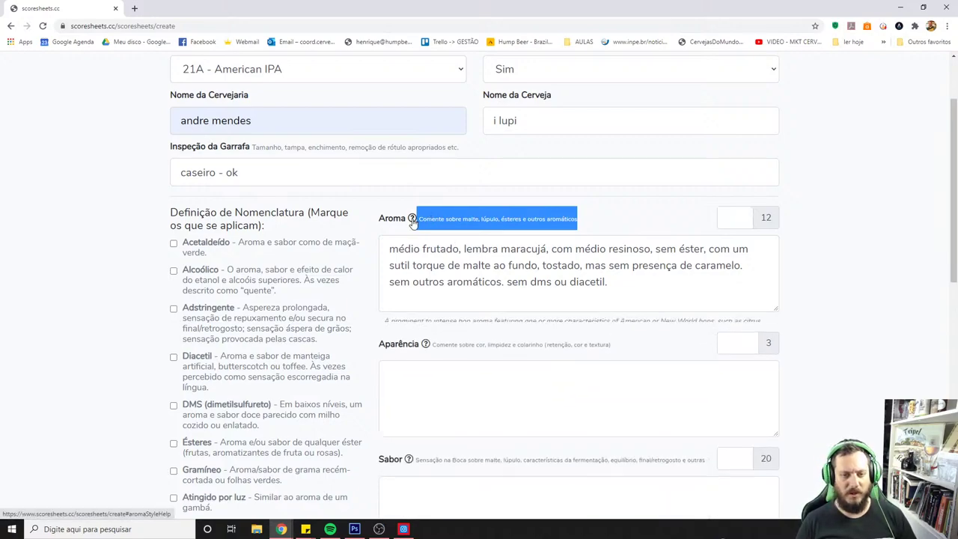
left_click_drag(425, 321, 593, 321)
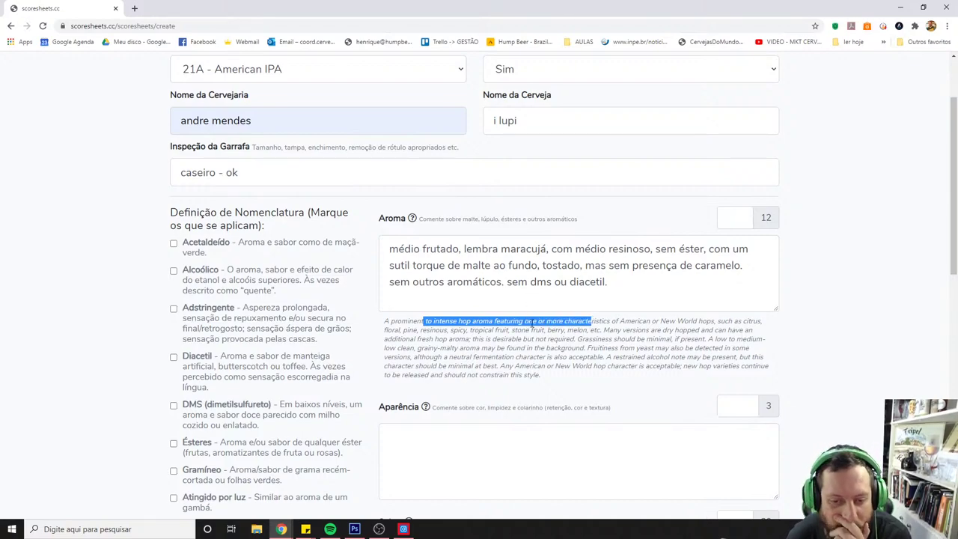
left_click(514, 343)
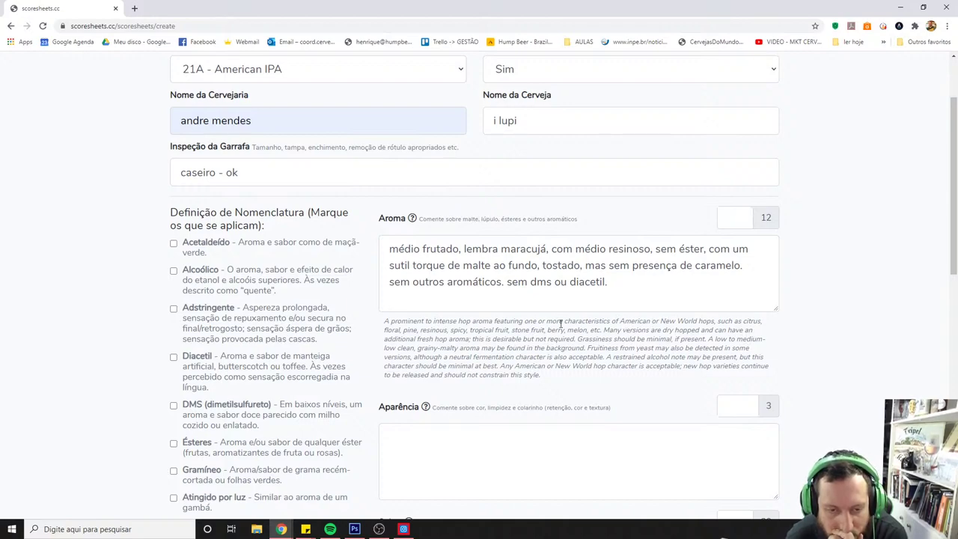
- Read the dry-hopping part of the Aroma guideline and show the style guidelines for Aparência and Sabor
left_click_drag(628, 331, 768, 337)
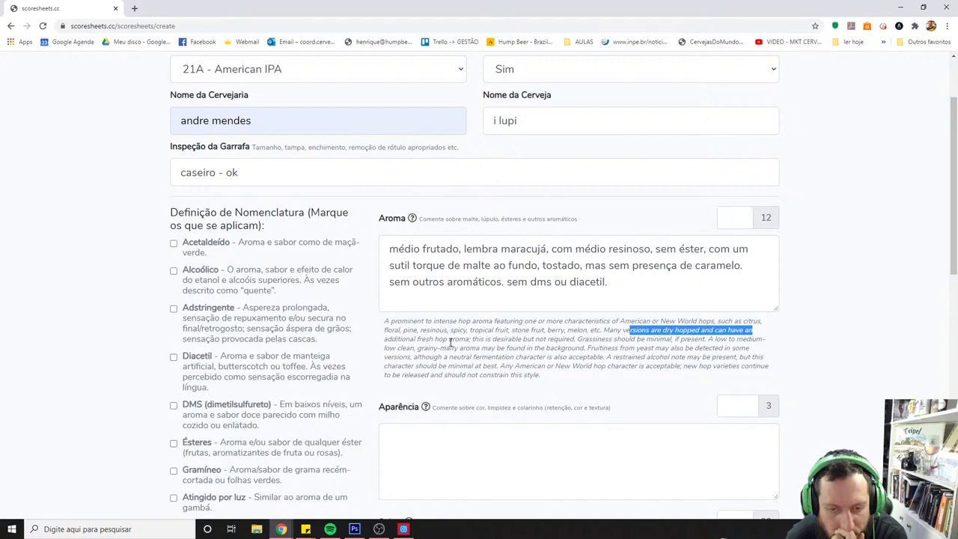
left_click(425, 405)
scroll(434, 390, "down", 2)
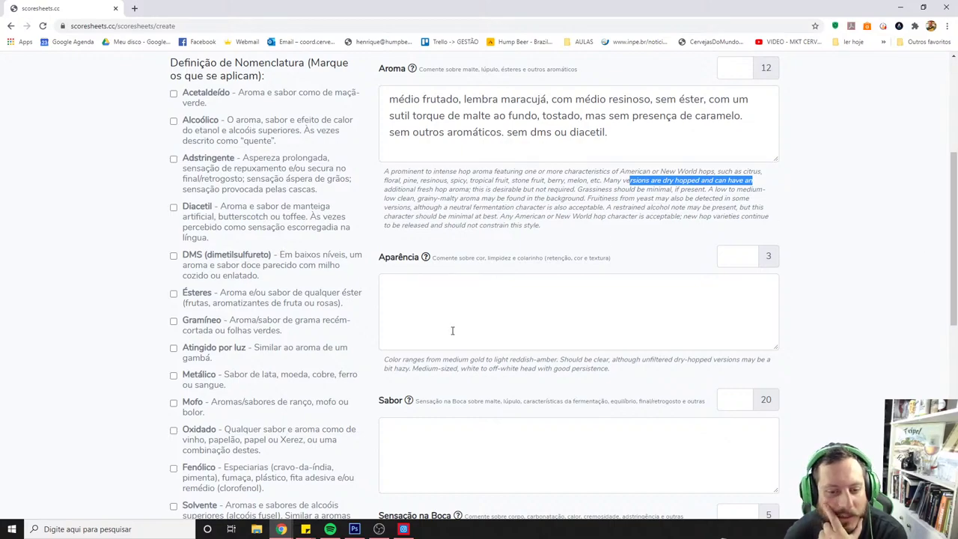
left_click(409, 401)
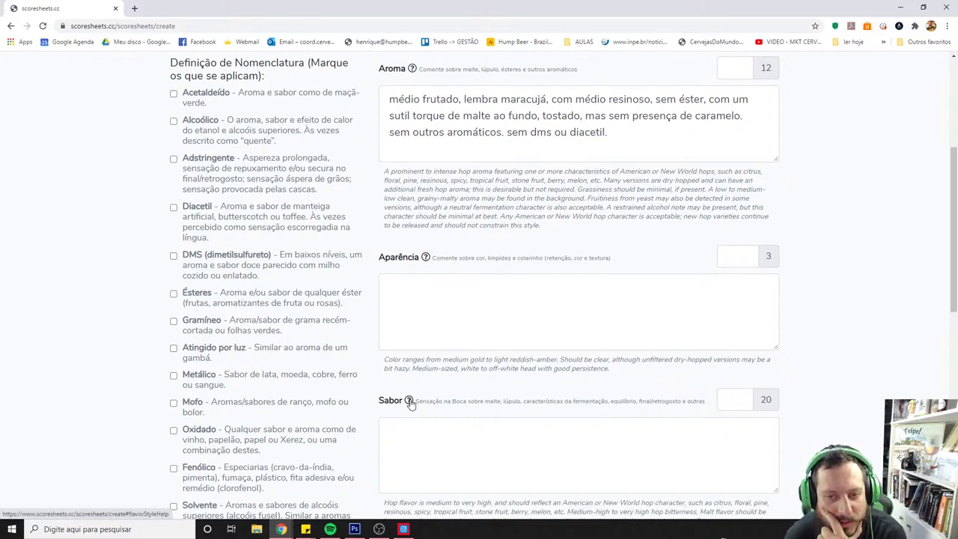
scroll(449, 315, "down", 3)
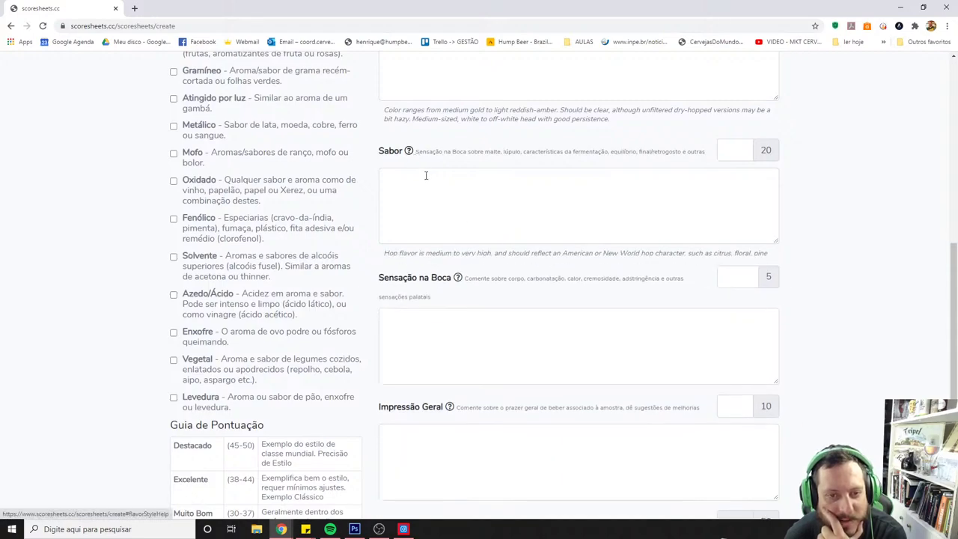
- Reread the hop description in the Aroma guideline and show the style guideline for Impressão Geral
scroll(424, 218, "up", 2)
scroll(424, 218, "up", 2)
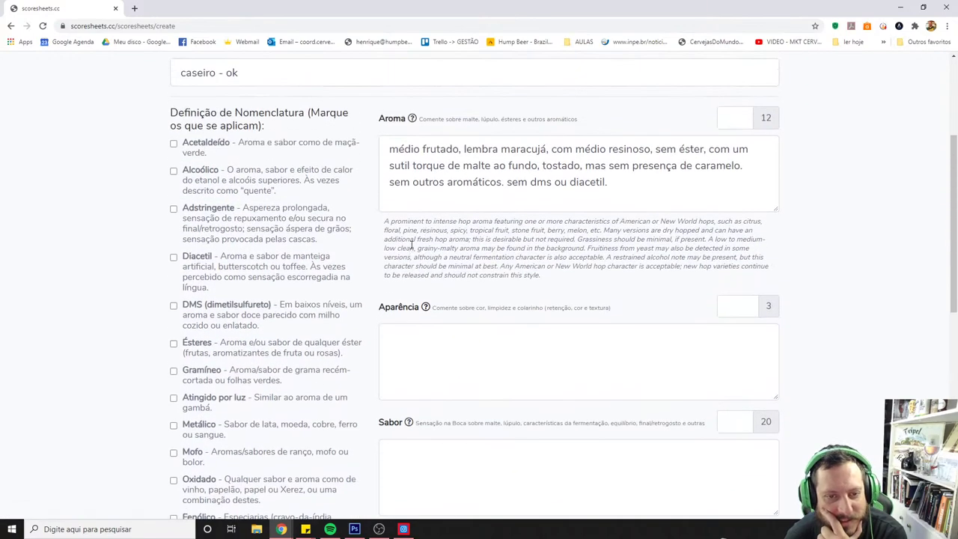
left_click_drag(418, 222, 655, 232)
left_click(585, 250)
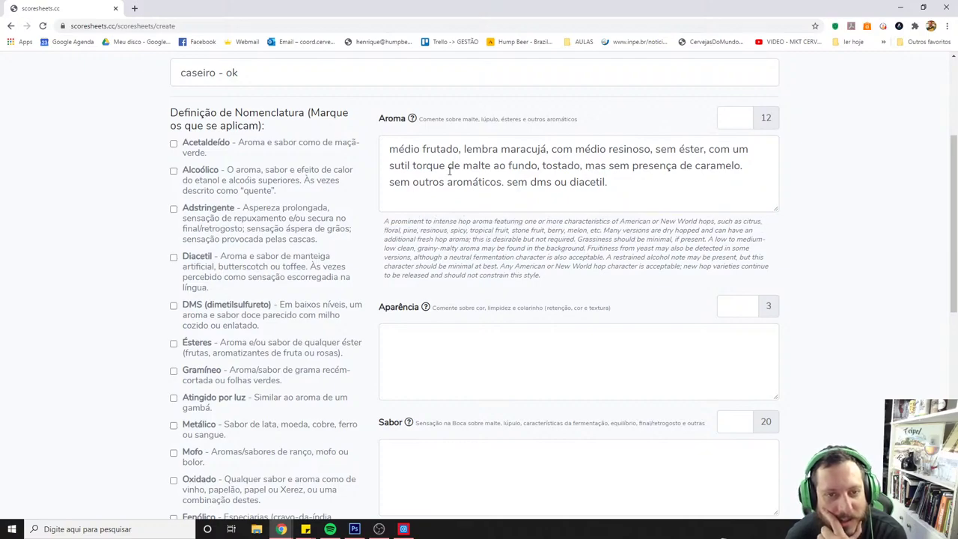
scroll(422, 270, "down", 5)
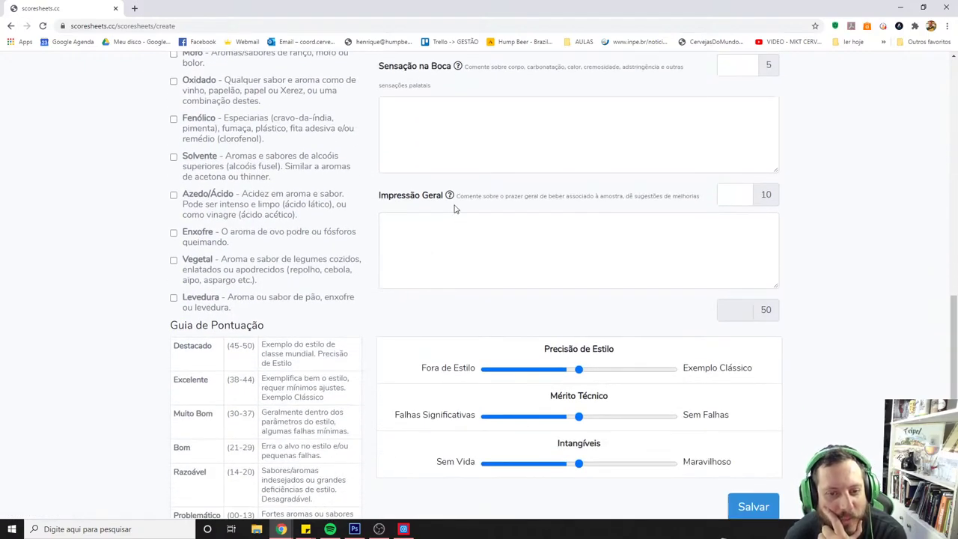
mouse_move(450, 196)
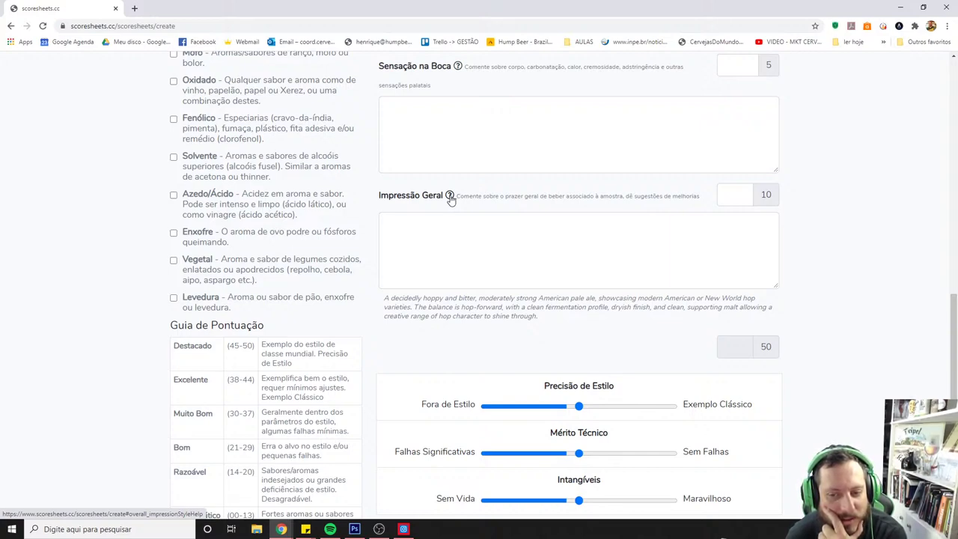
- Change the beer style to a different one and check that style's Aroma guideline
scroll(444, 235, "up", 10)
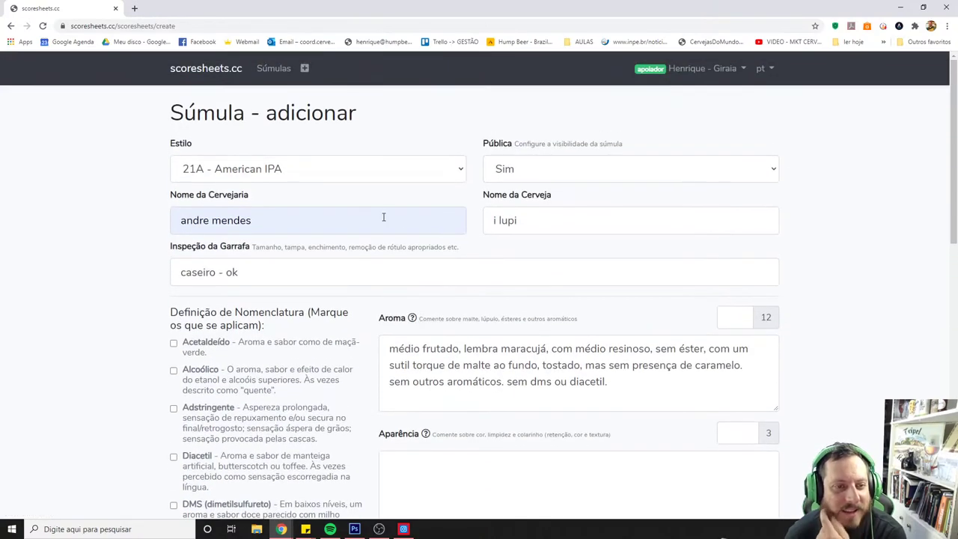
left_click(379, 169)
left_click(352, 208)
scroll(509, 331, "down", 5)
scroll(436, 199, "up", 3)
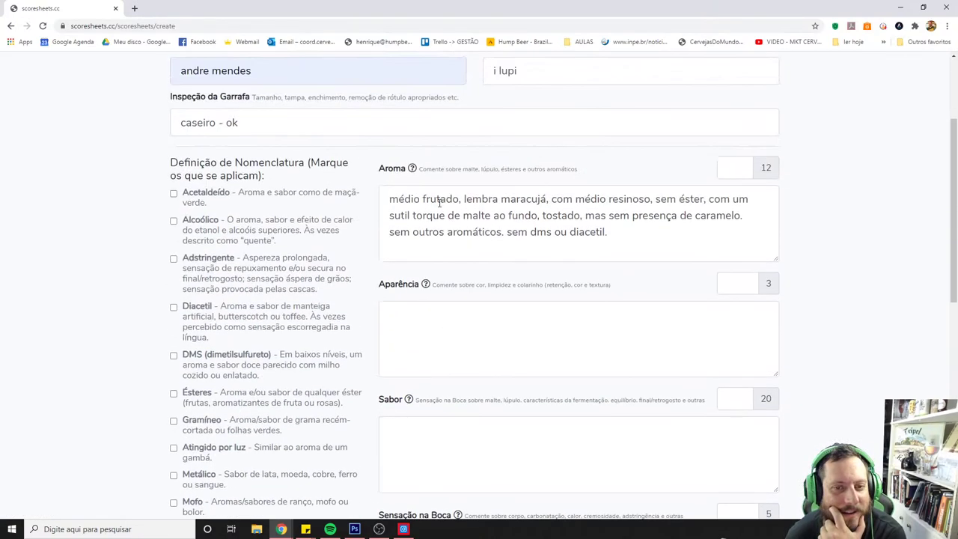
left_click(413, 168)
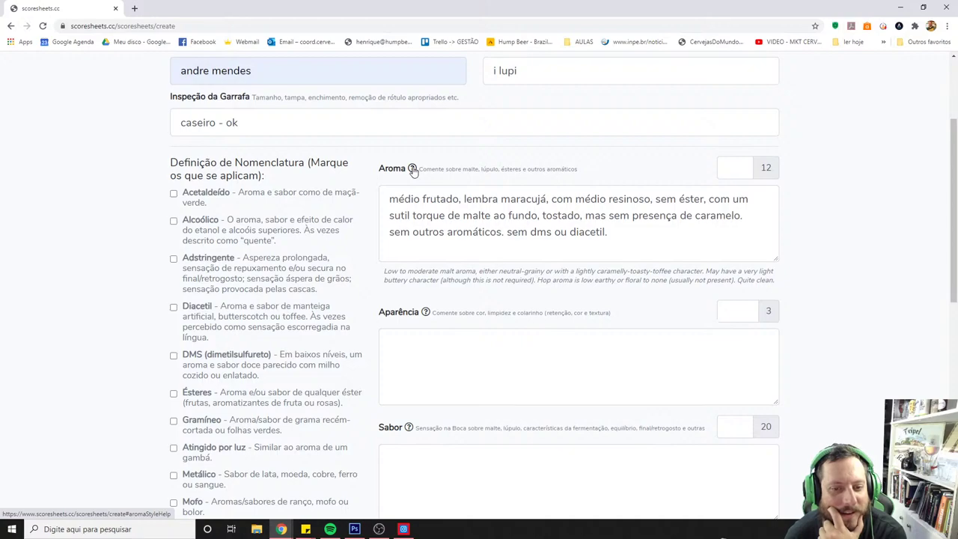
left_click(412, 170)
- Set the beer style to 8A - Munich Dunkel and check its Aroma guideline
scroll(404, 150, "up", 2)
left_click(392, 121)
scroll(378, 154, "up", 1)
left_click(379, 156)
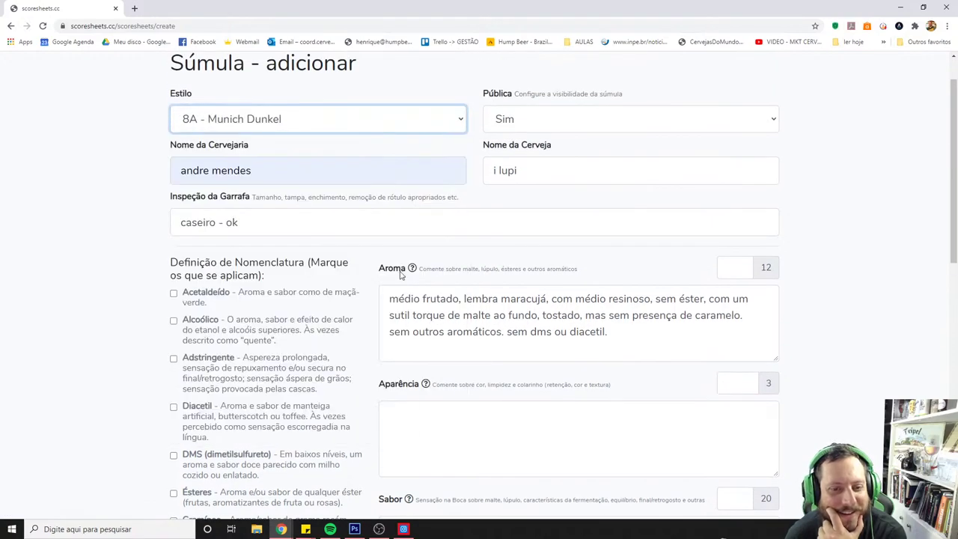
left_click(412, 268)
left_click(413, 268)
- Set the beer style back to 21A - American IPA
left_click(346, 125)
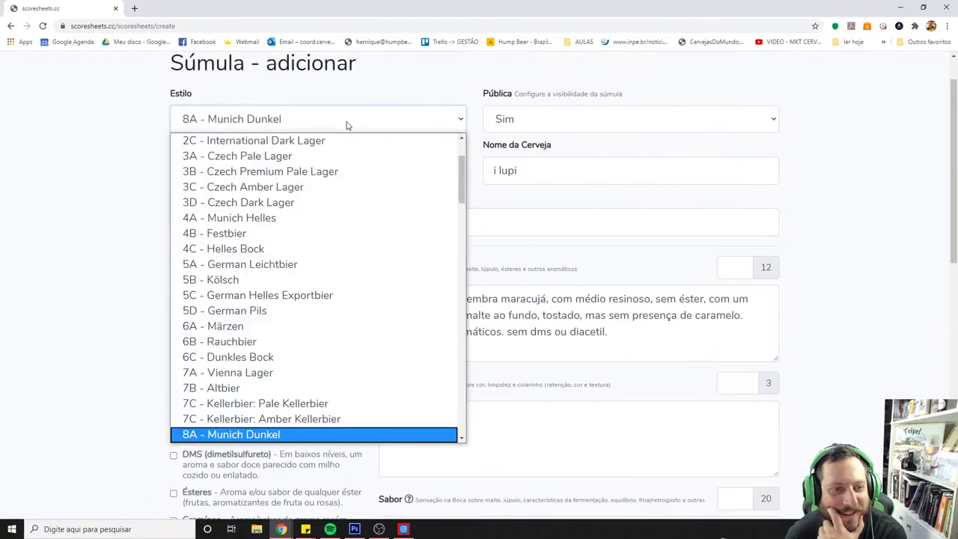
scroll(317, 261, "down", 6)
left_click(316, 238)
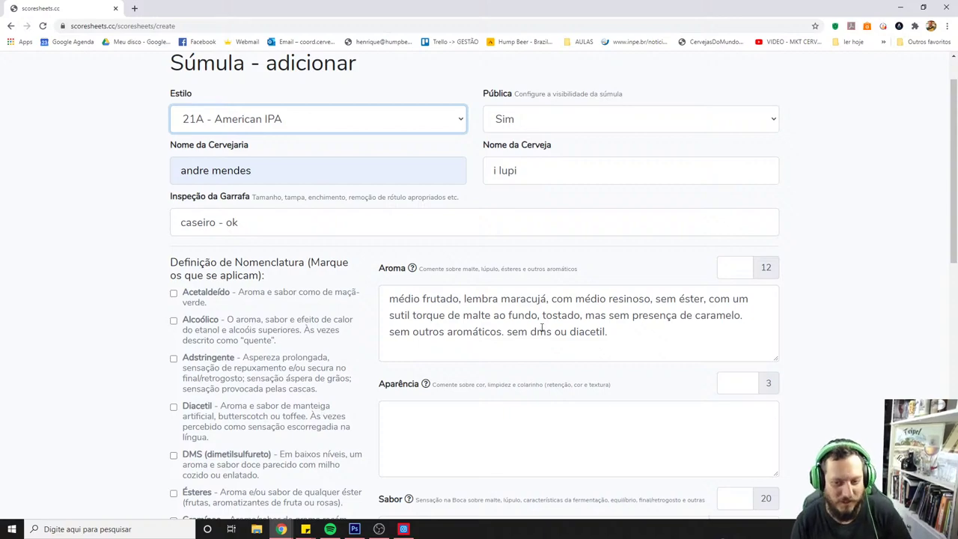
left_click(628, 332)
left_click(89, 258)
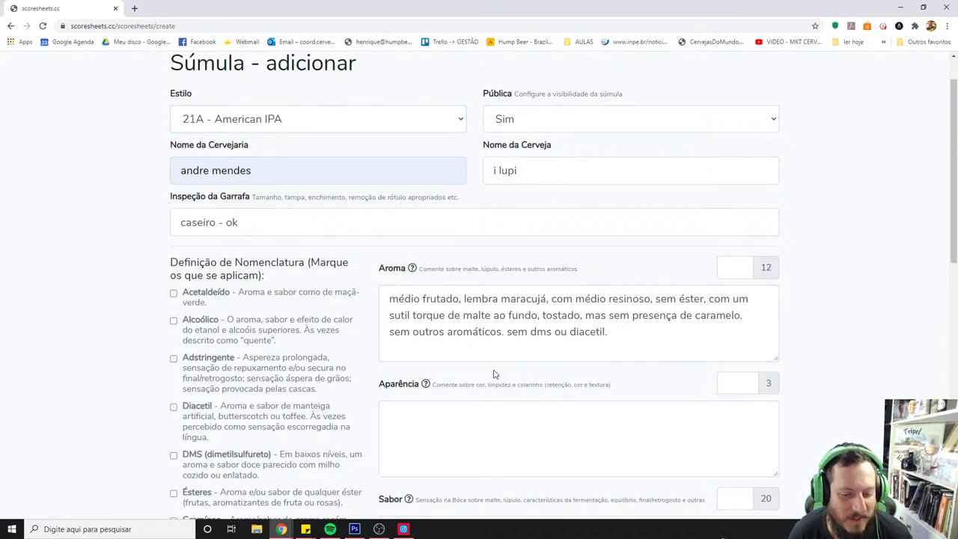
left_click(640, 350)
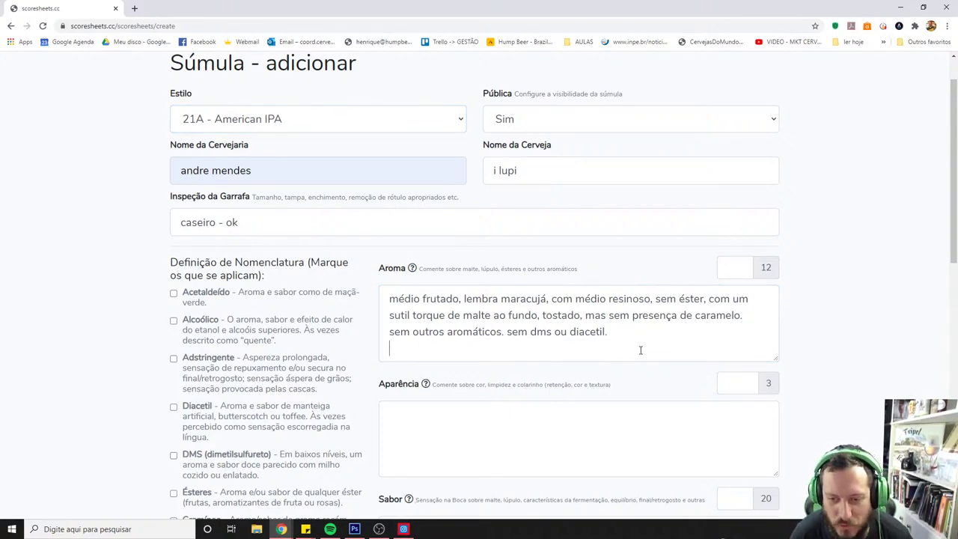
left_click(608, 332)
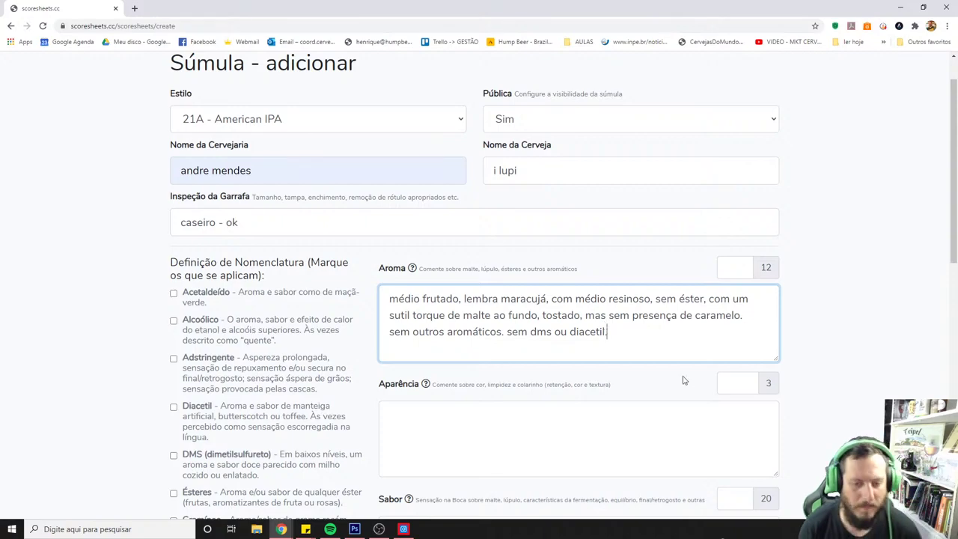
- Begin the Aparência comment with "dourado intenso, com média turbidez,"
scroll(499, 402, "down", 1)
left_click(495, 367)
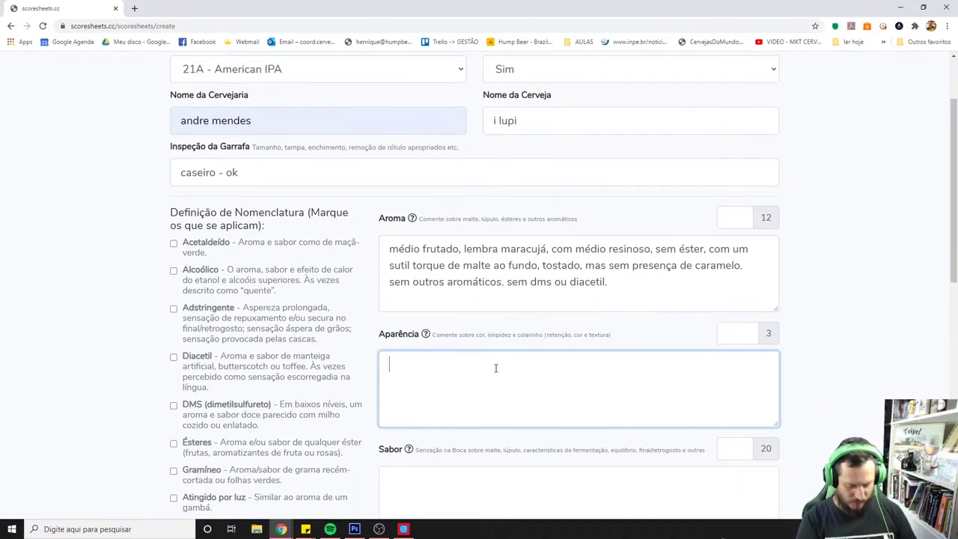
type("dourad")
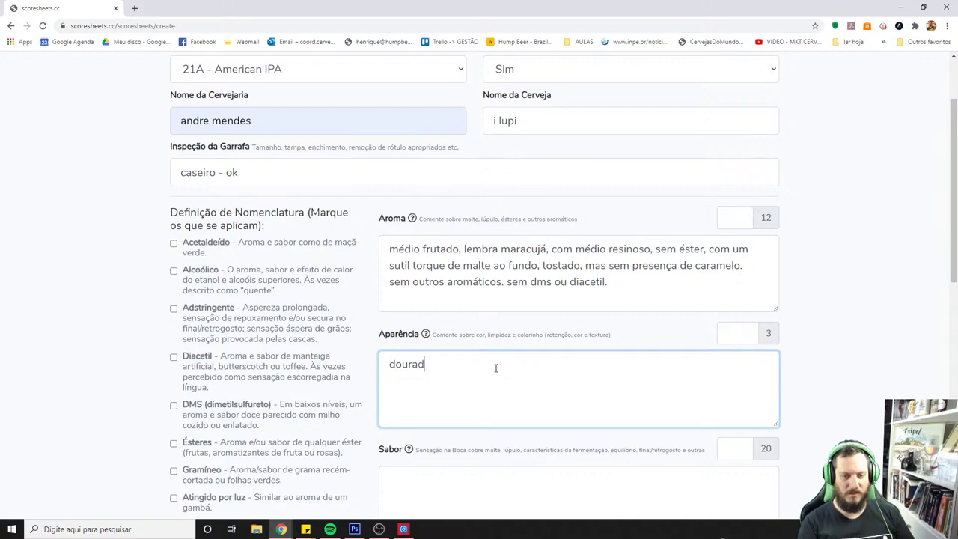
key("ctrl+BackSpace")
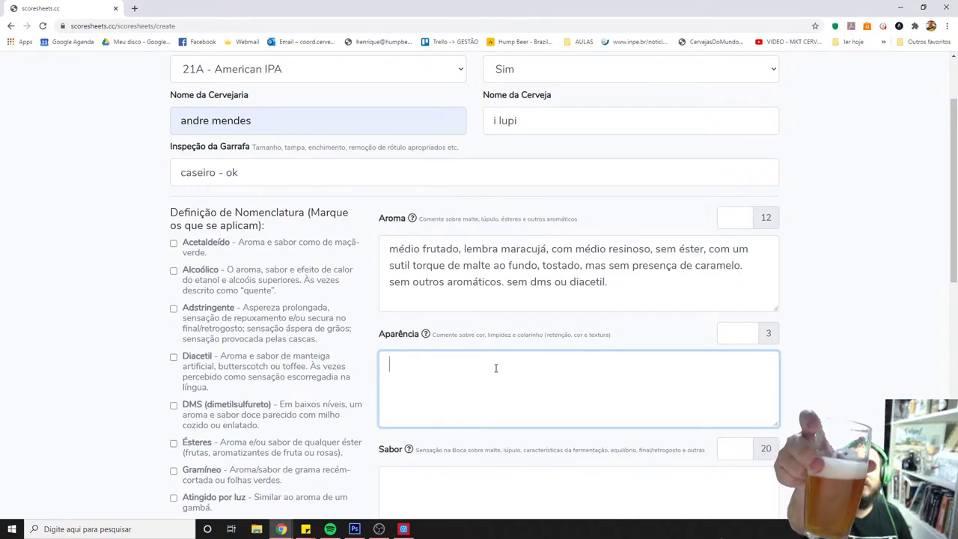
type("dourado")
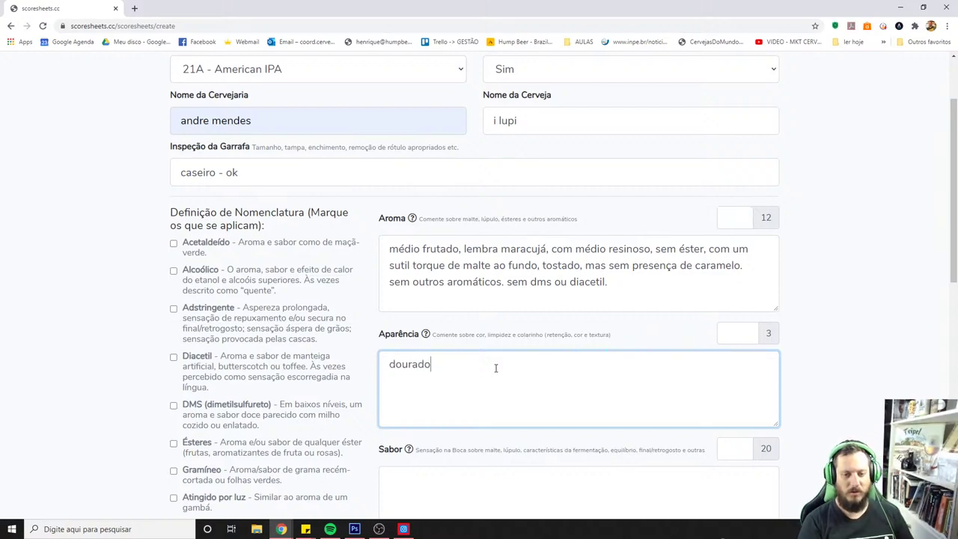
type(" intenso, ")
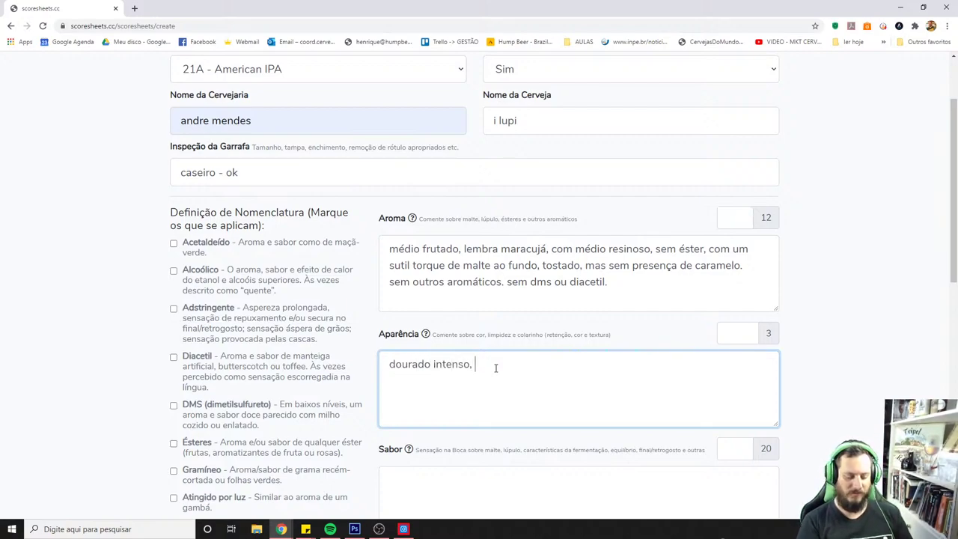
type("com médi")
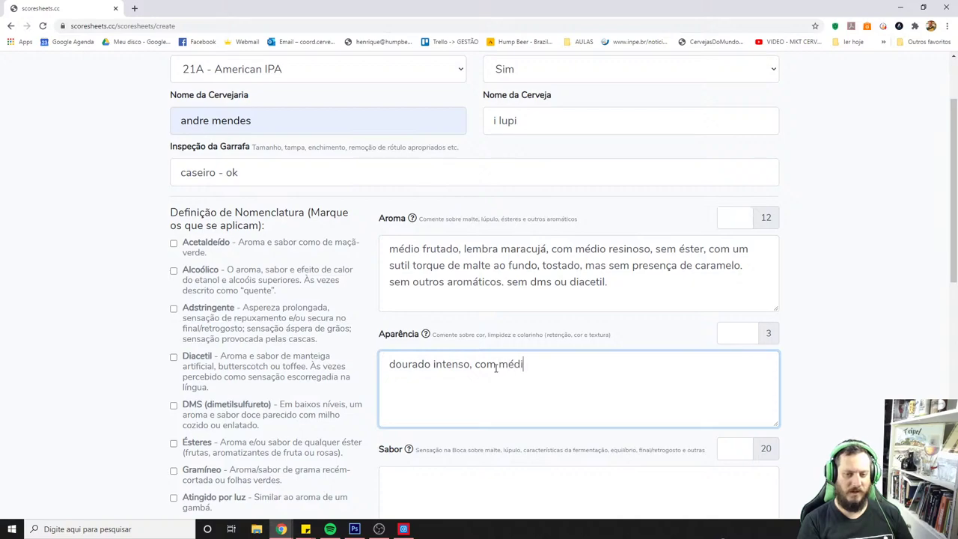
type("a turbidez, ")
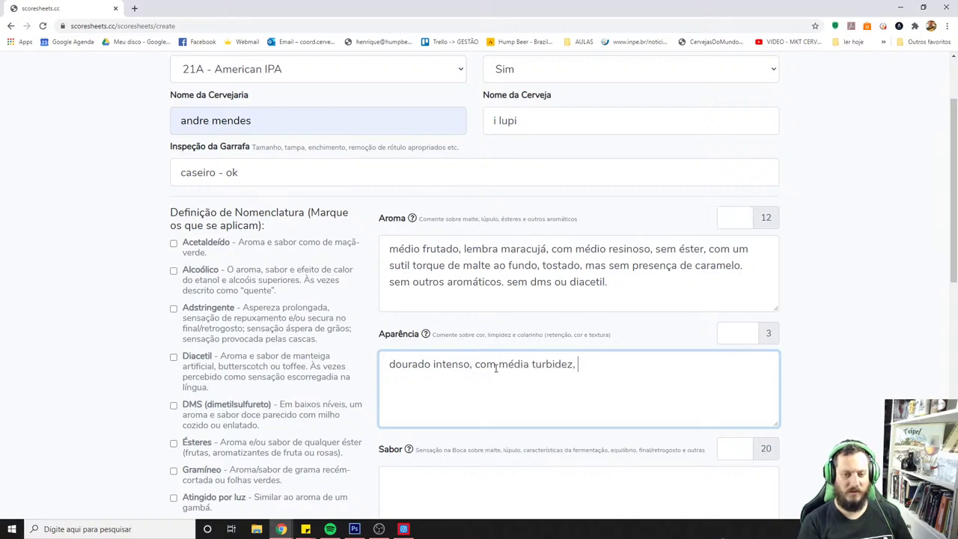
- Continue the Aparência comment with "brilhante, com colarinho de alta formação"
type("brilh")
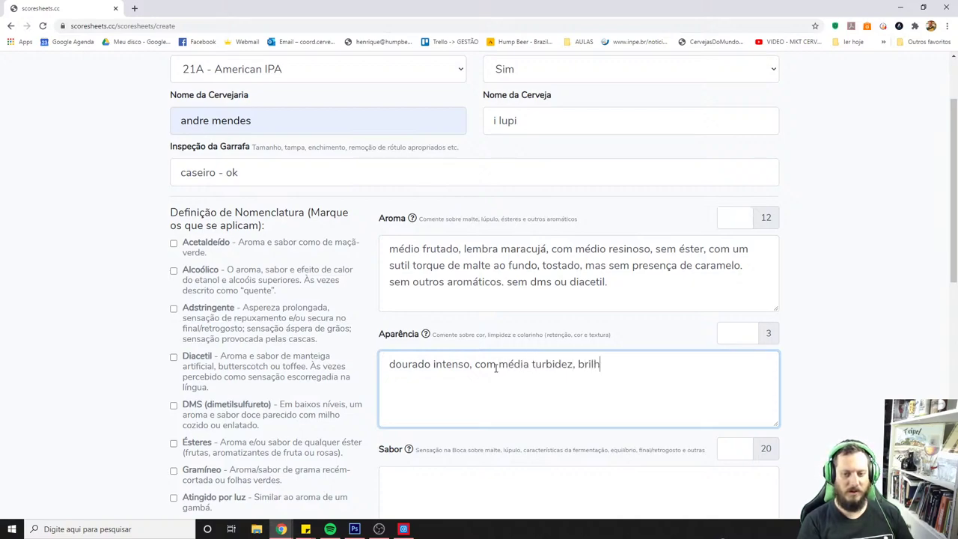
type("ante, com cola")
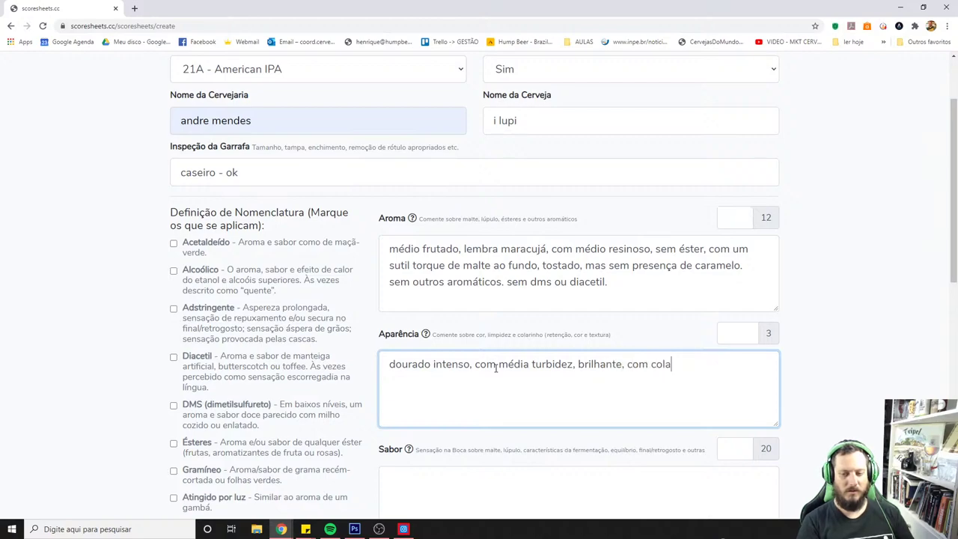
type("rinho de fi")
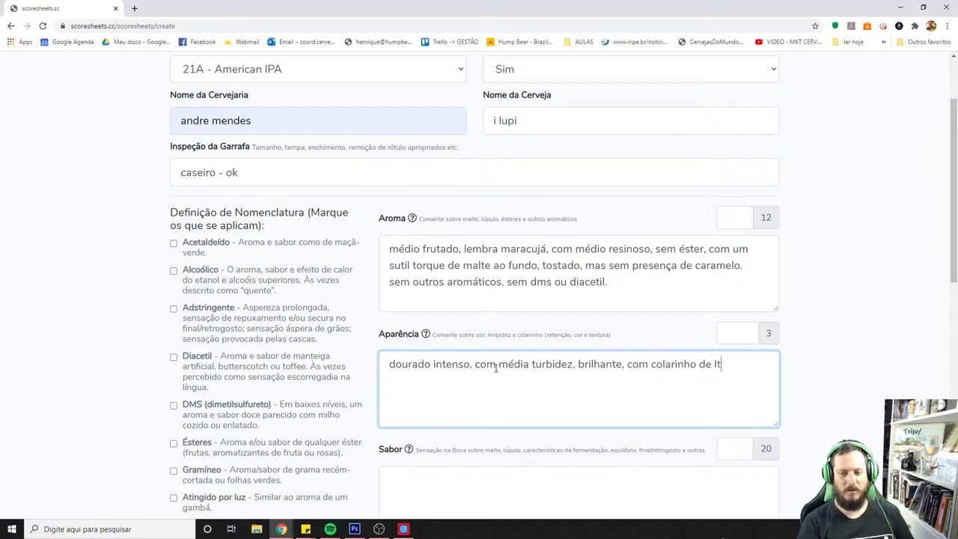
key("BackSpace")
key("BackSpace")
type("alta formação")
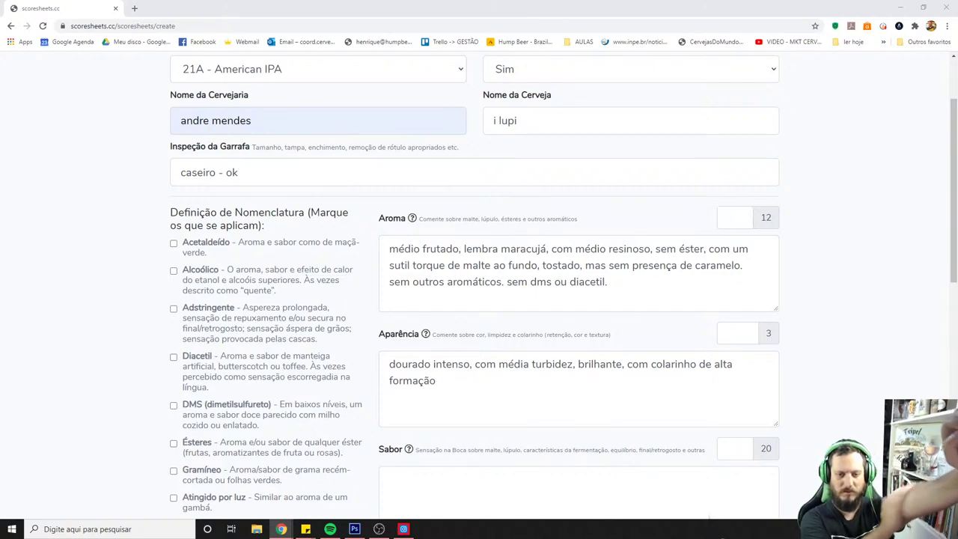
- Finish the Aparência comment with "e retenção de textura cremosa."
left_click(573, 374)
type("e")
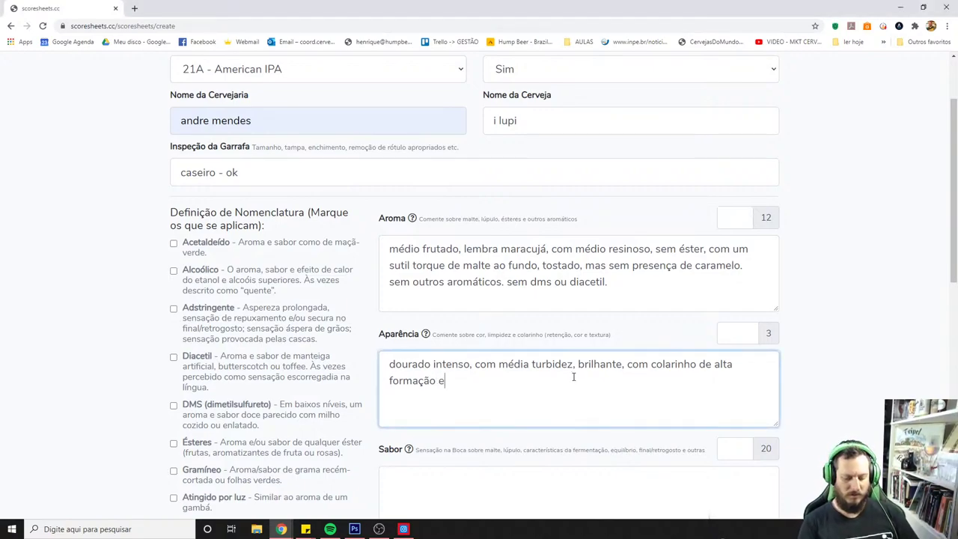
type(" retenção")
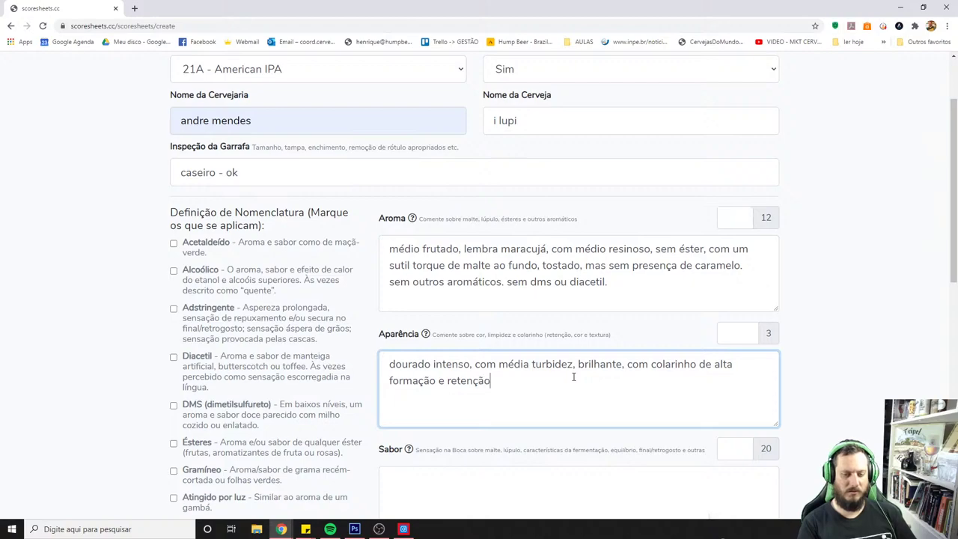
type(" de textura cremosa.")
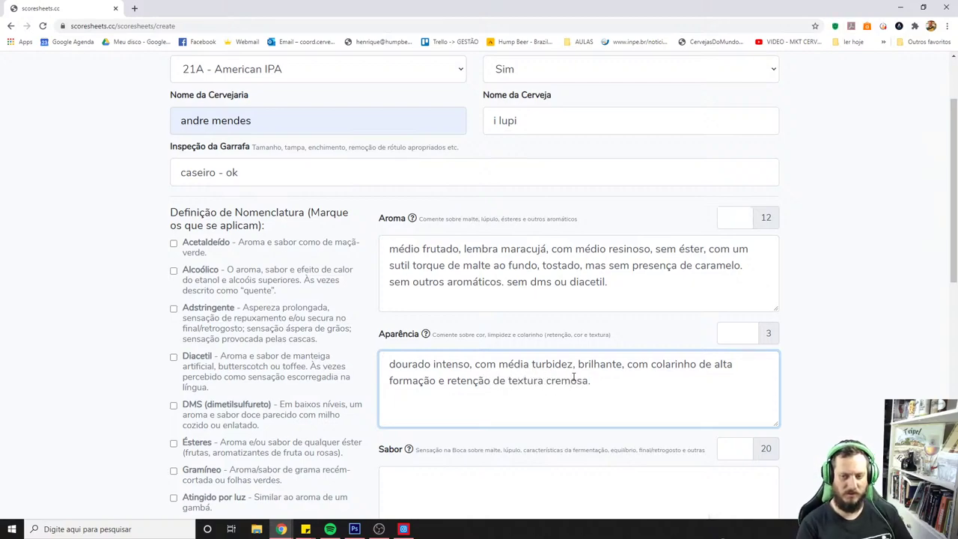
- Insert "branco," after "colarinho" in the Aparência comment
left_click(701, 364)
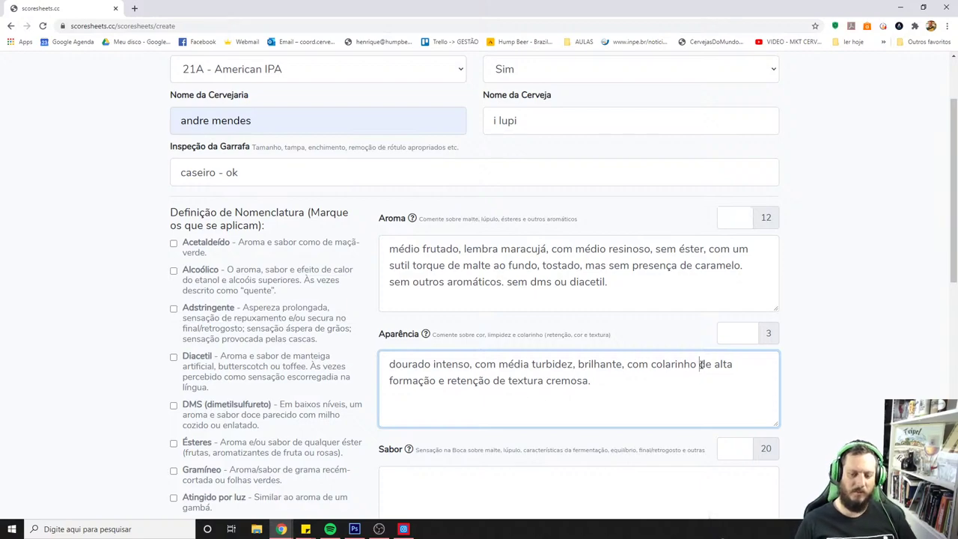
type("branco,")
scroll(674, 374, "down", 2)
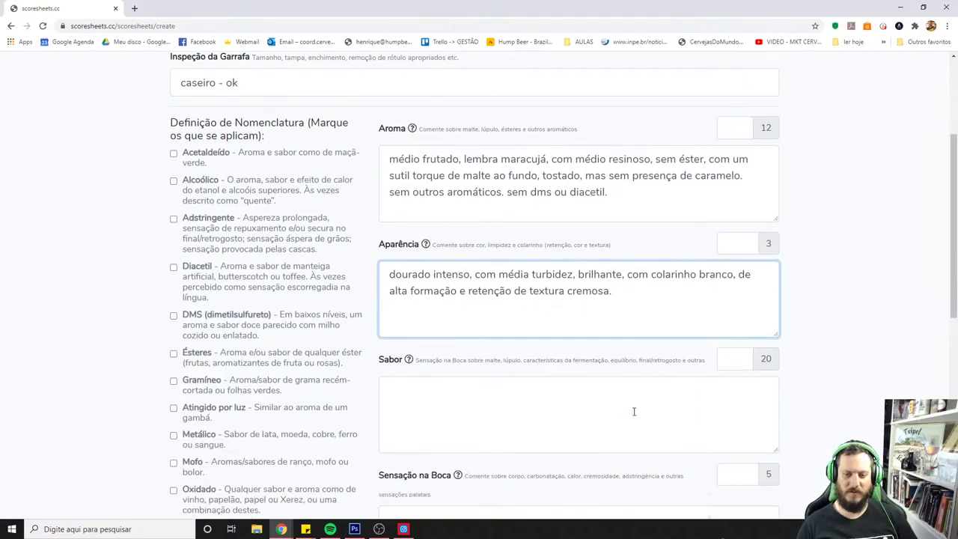
- Begin the Sabor comment with "o lúpulo vem em destaque,"
left_click(559, 323)
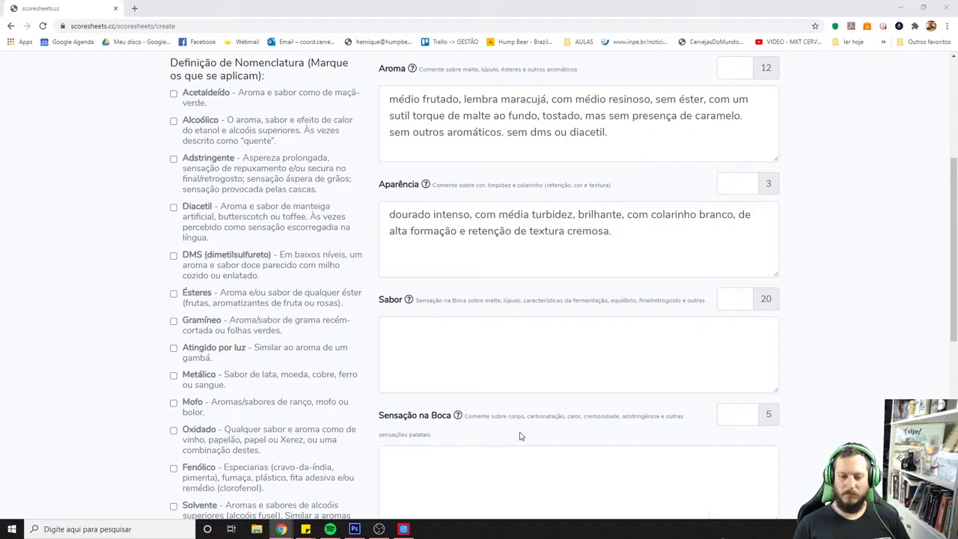
left_click(441, 346)
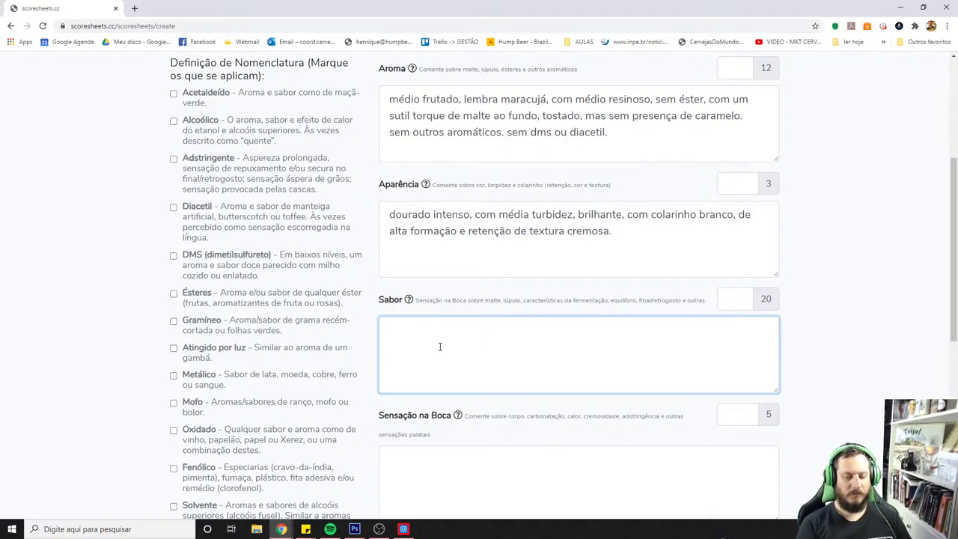
type("o lúpulo vem ")
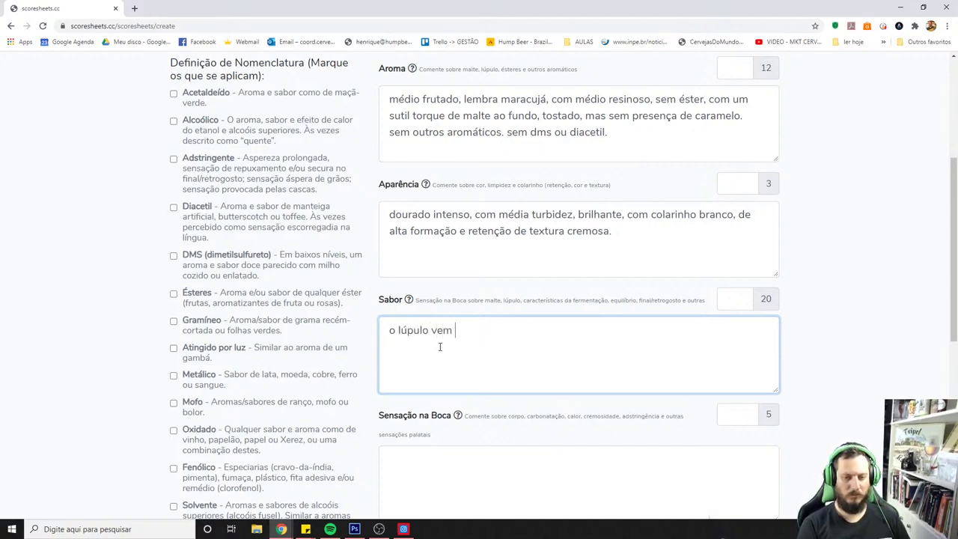
type("em dest")
key("BackSpace")
type("destaque,")
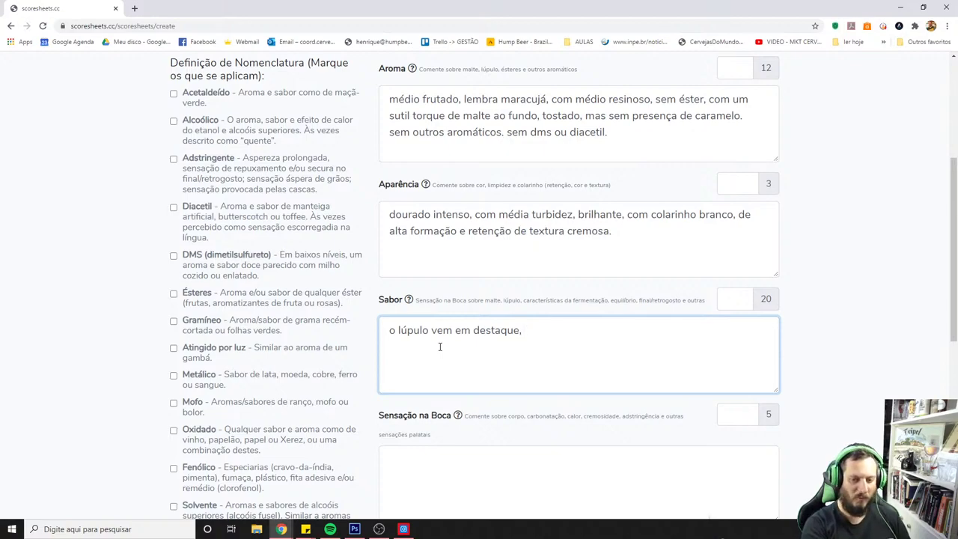
- Continue the Sabor comment with "médiaalta intensidade, resinoso e frutado, com um toque cítrico"
type("média")
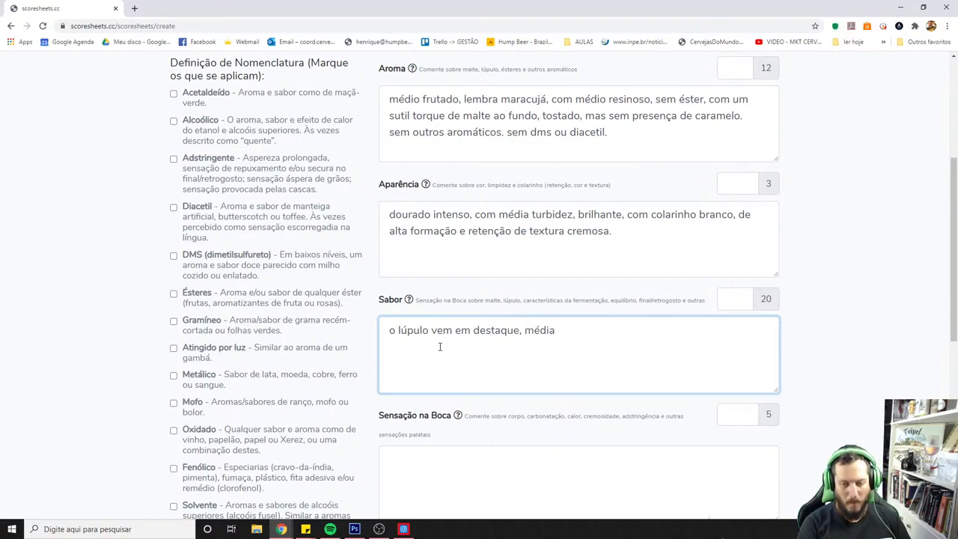
type("alta intensidade, ")
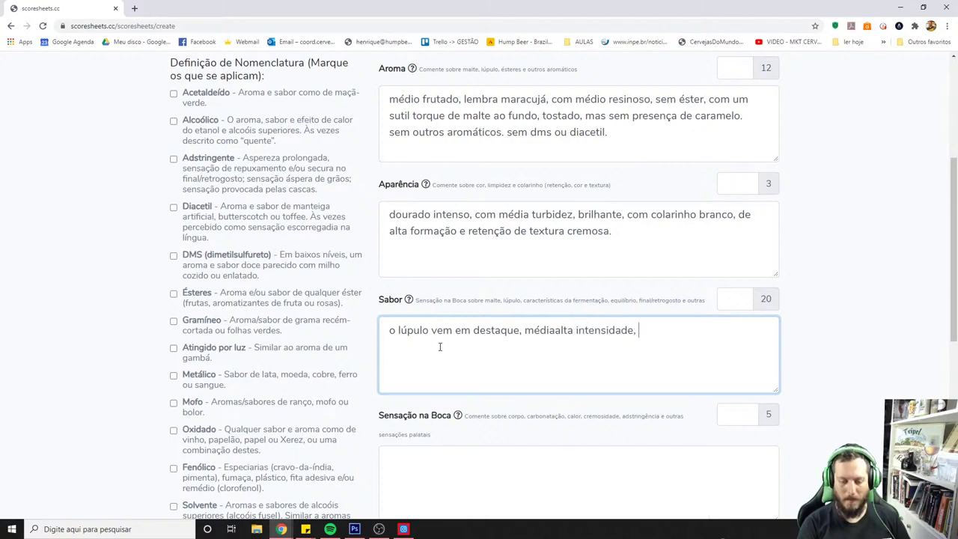
type("resinoso")
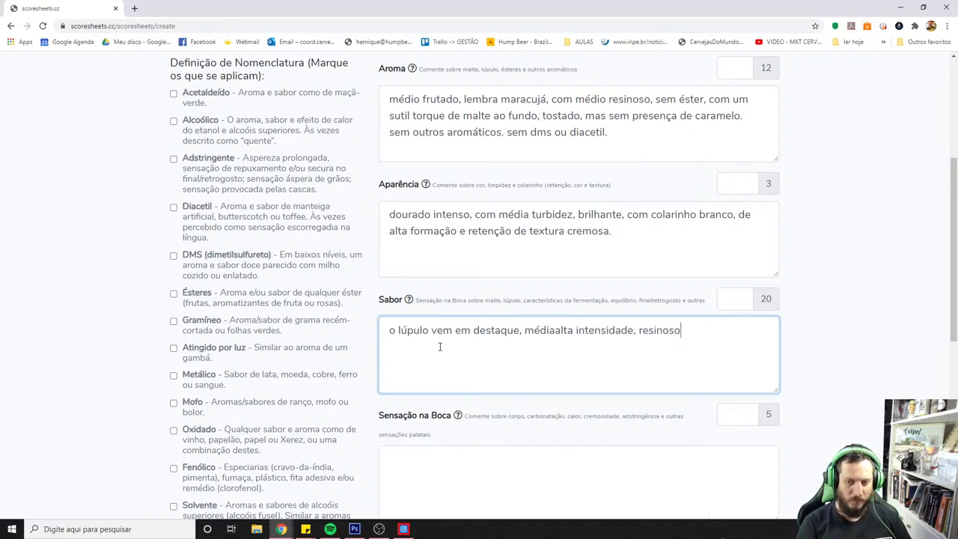
type(" e frutado, ")
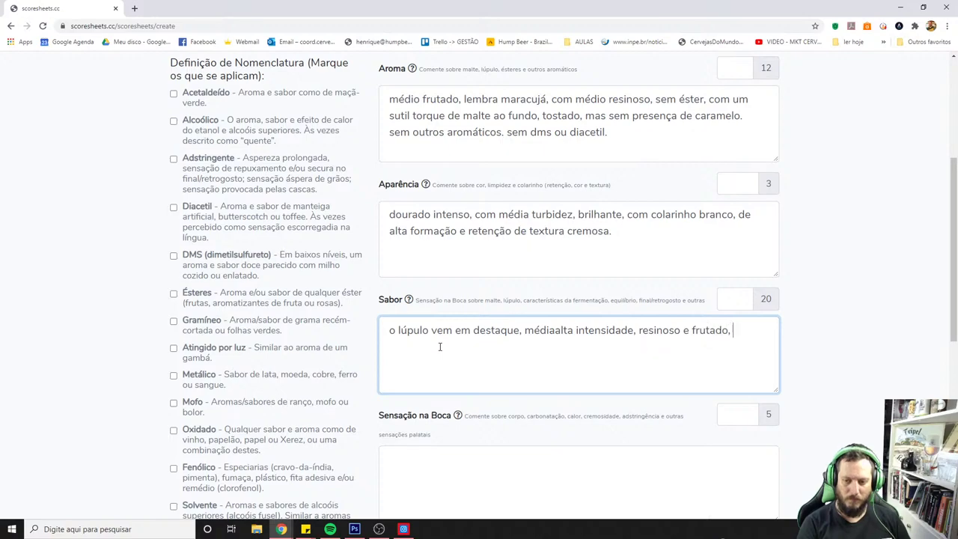
type("com um toque cítrico")
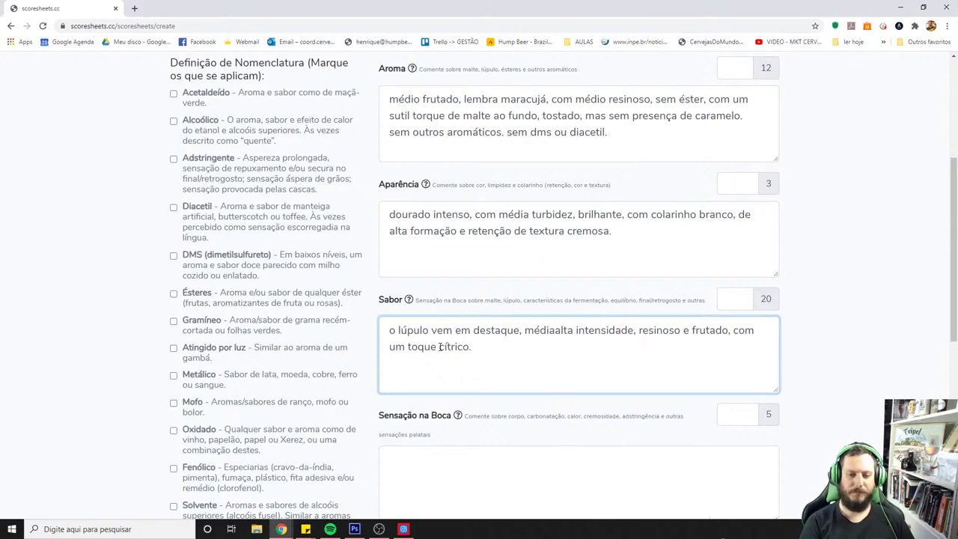
- Add the malt description ". o malte é sutil, traz um leve dulçor e notas tostadas/massa fresca" to the Sabor comment
type(". o malte é sut")
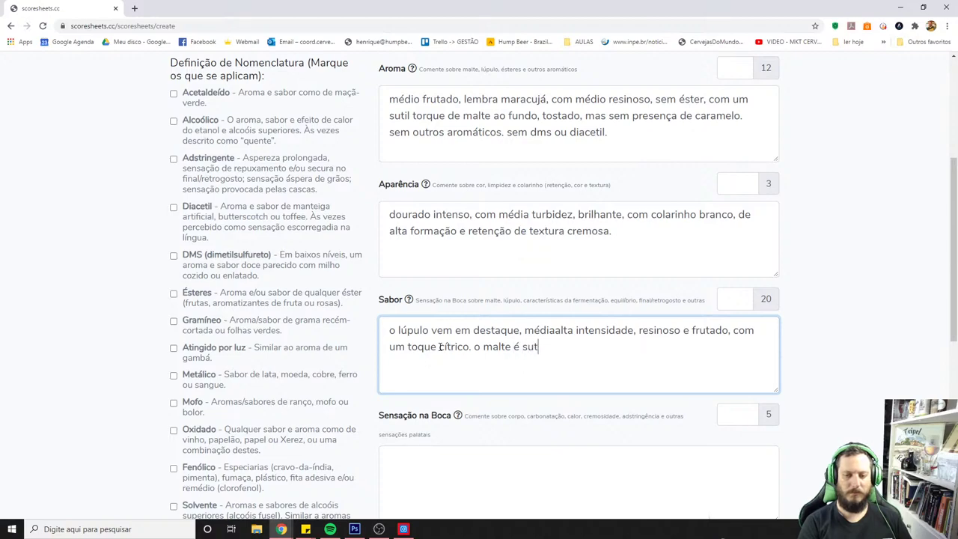
type("il. traz um leve ")
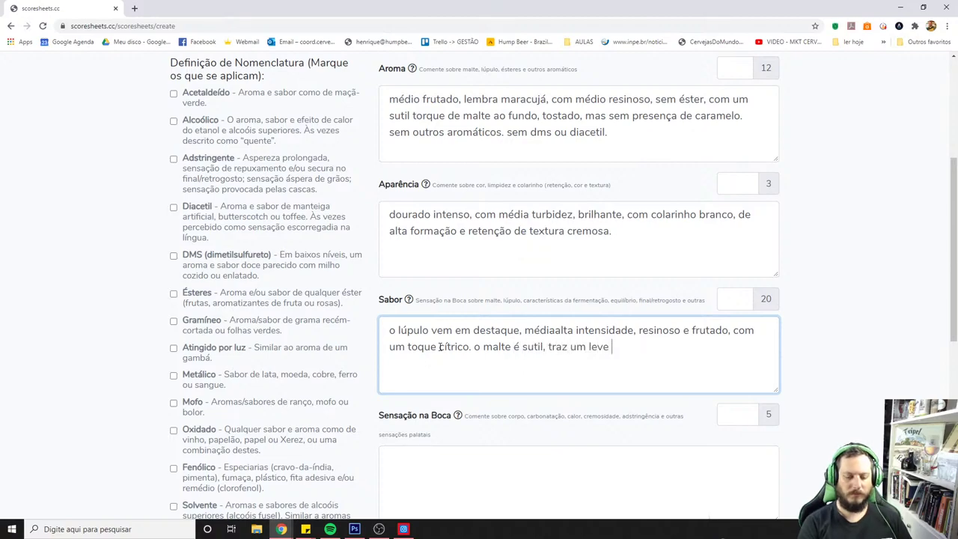
type("dulçor ")
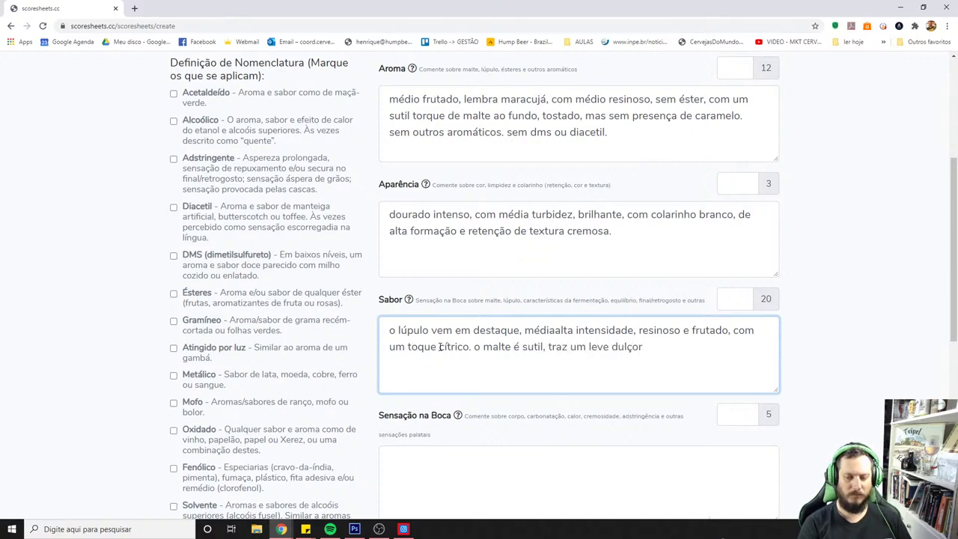
type("e")
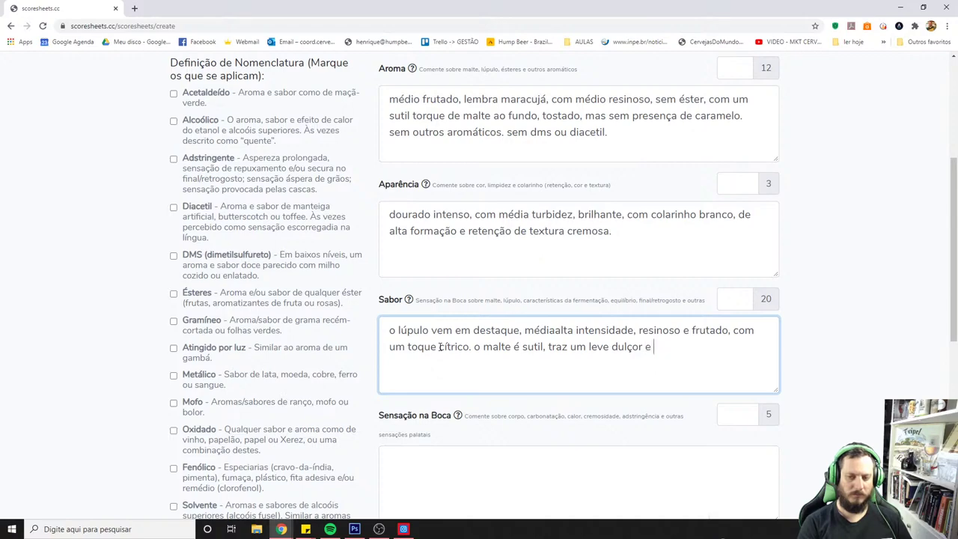
type(" notas tostadas/")
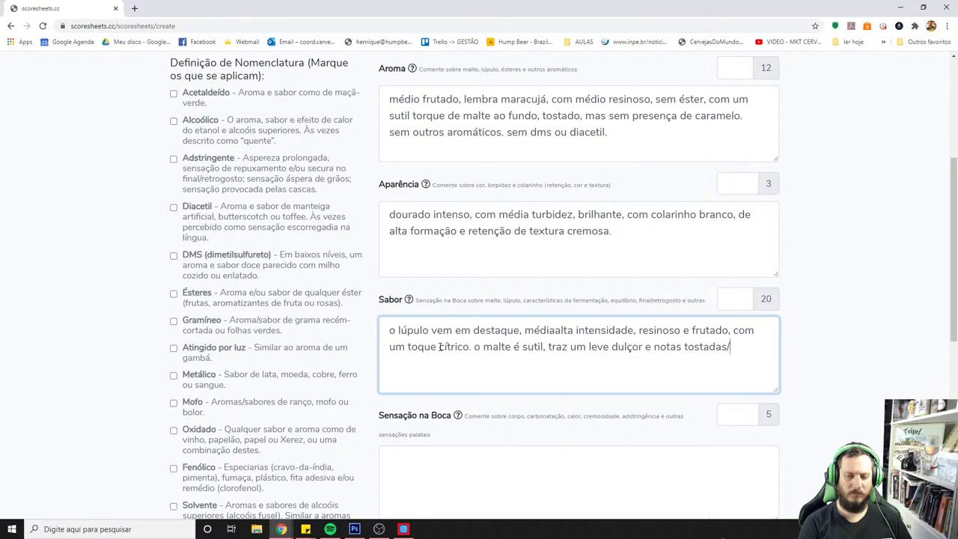
type("pão")
key("BackSpace")
key("BackSpace")
key("BackSpace")
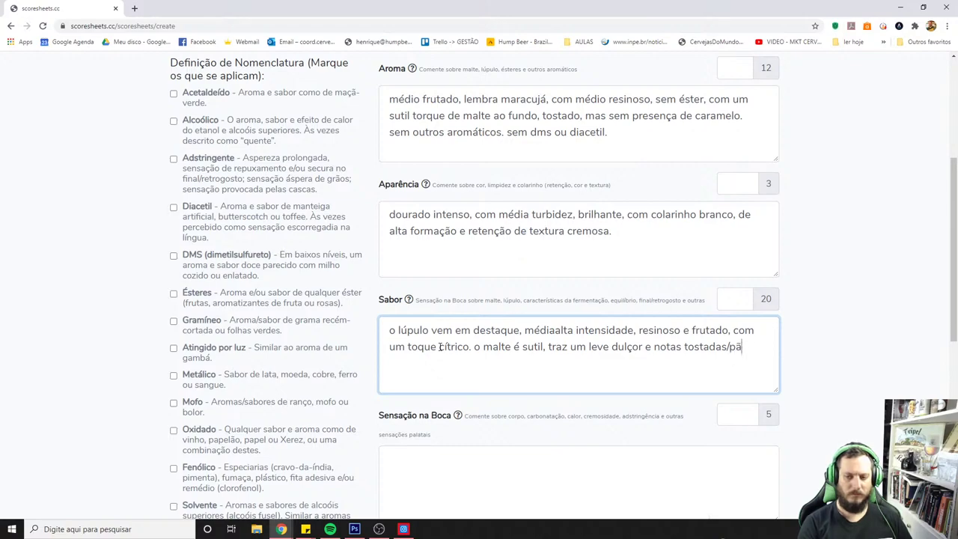
type("massa")
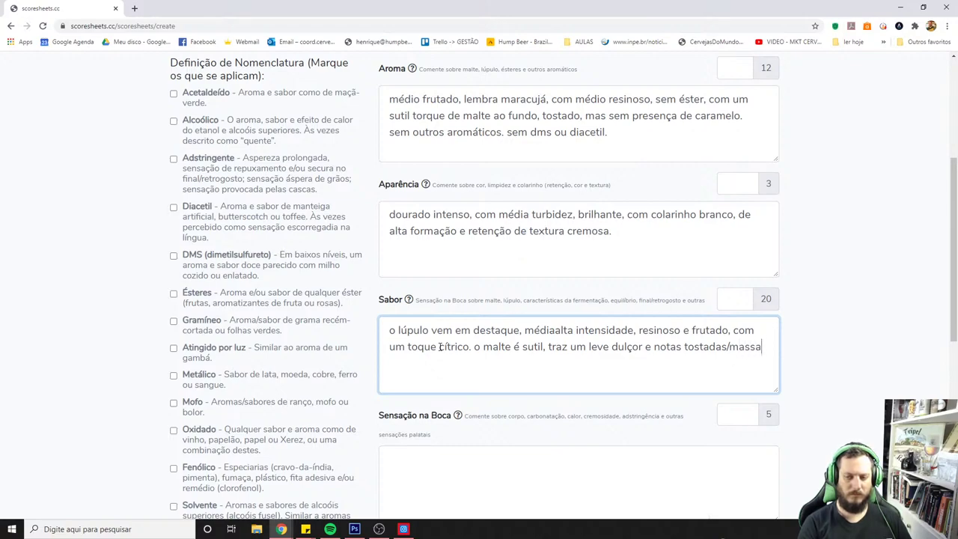
type(" fresca")
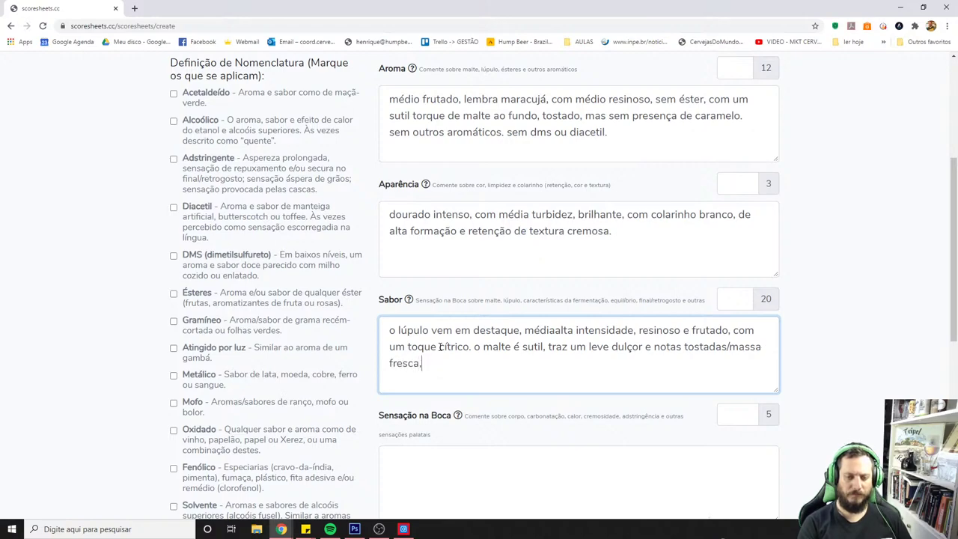
- Extend the Sabor comment with ", o amargor é alto, com perfil de fermentação limpo,"
type(", o amargor é m")
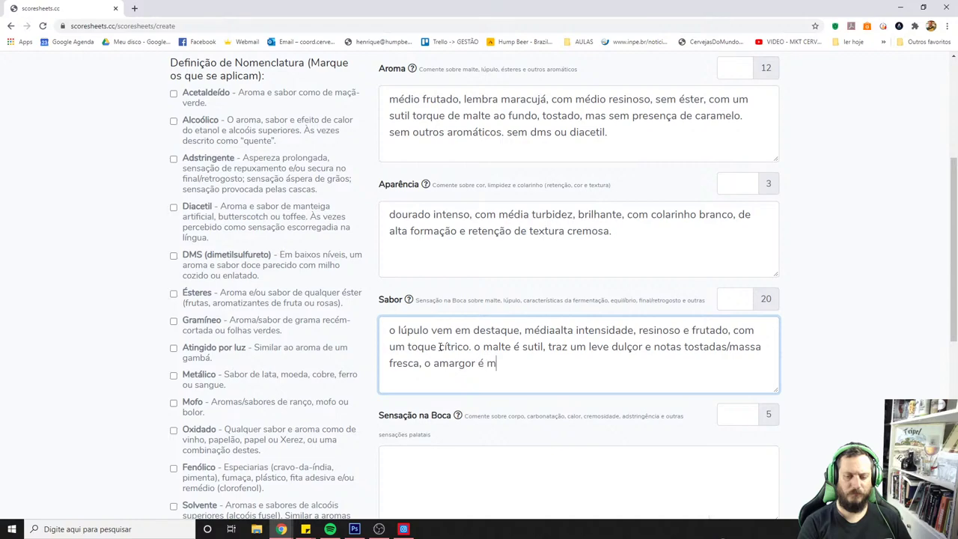
type("édioalto")
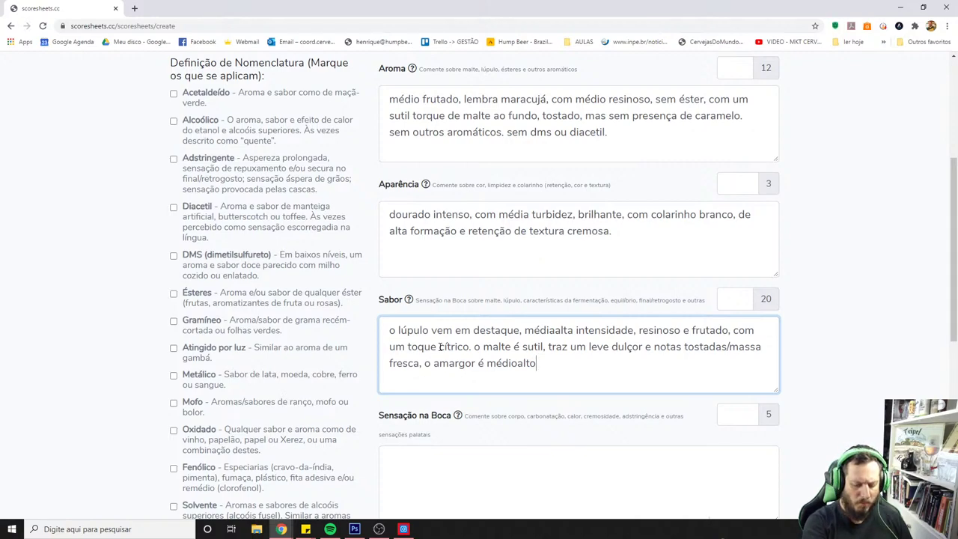
key("ctrl+BackSpace")
type("alto. ")
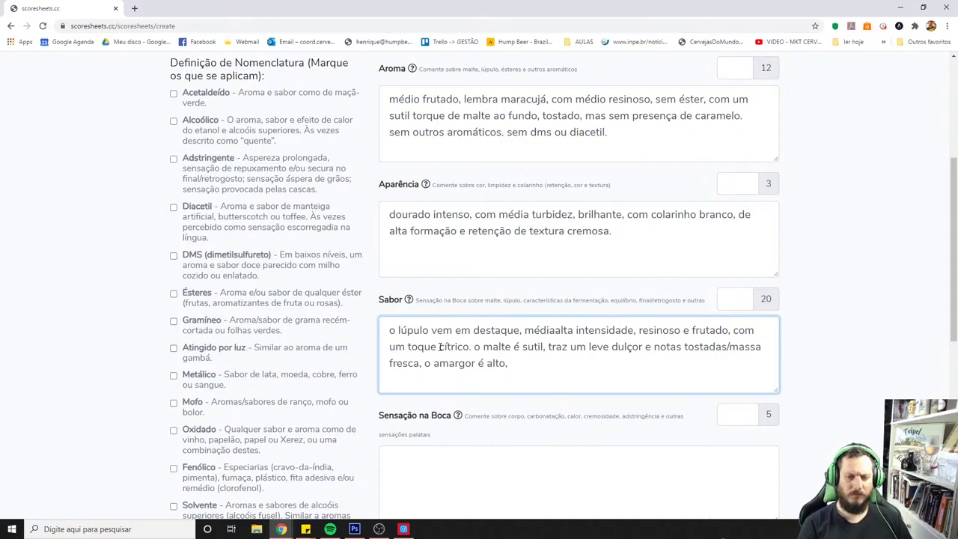
type("com pe")
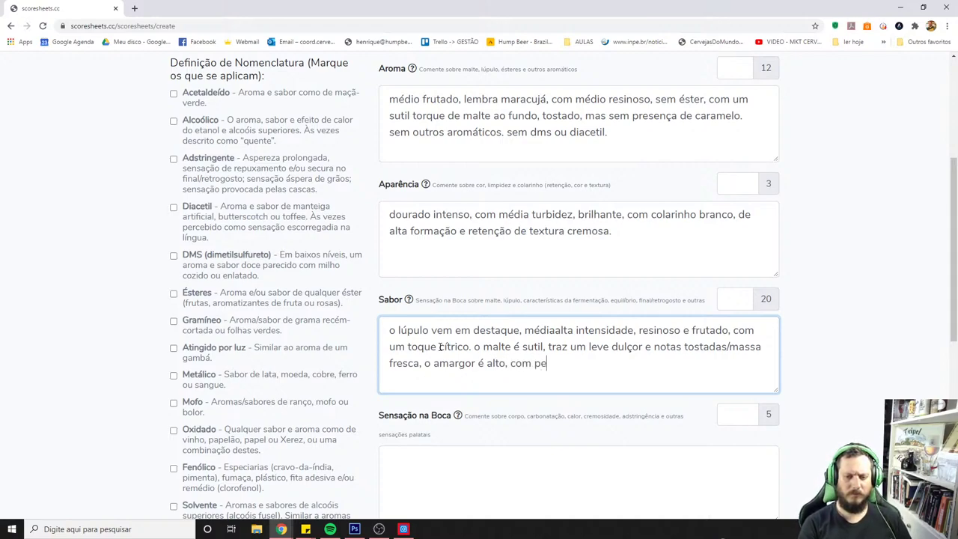
type("rfil de ferment")
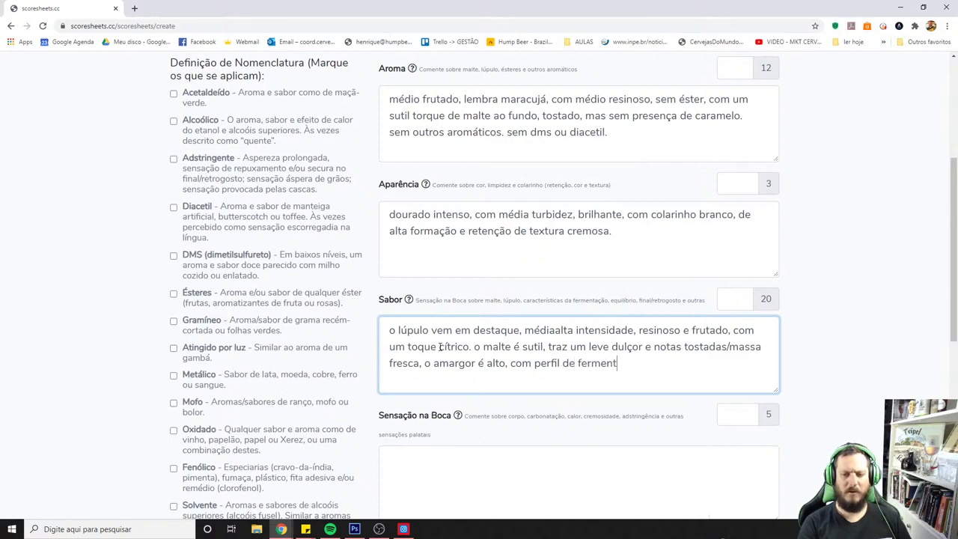
type("ação limpo, ")
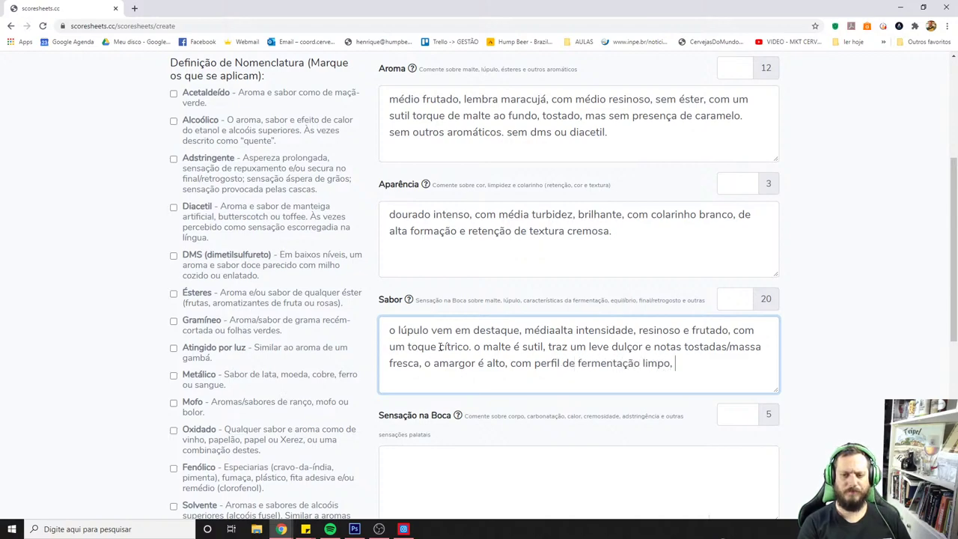
- Describe balance and finish in the Sabor comment with "equilibrada para o lúpulo, final semi-seco e amargo"
type("equilibrada para ")
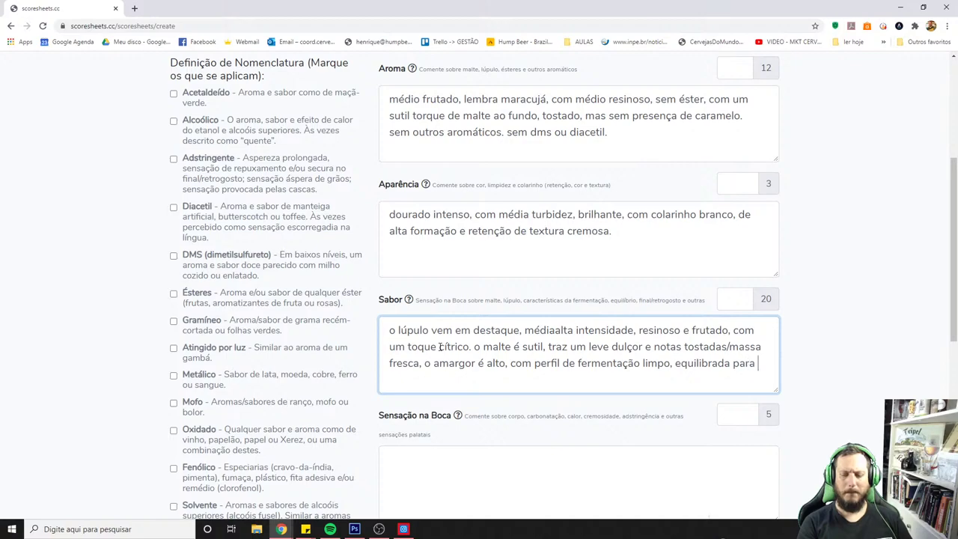
type("o lúpul")
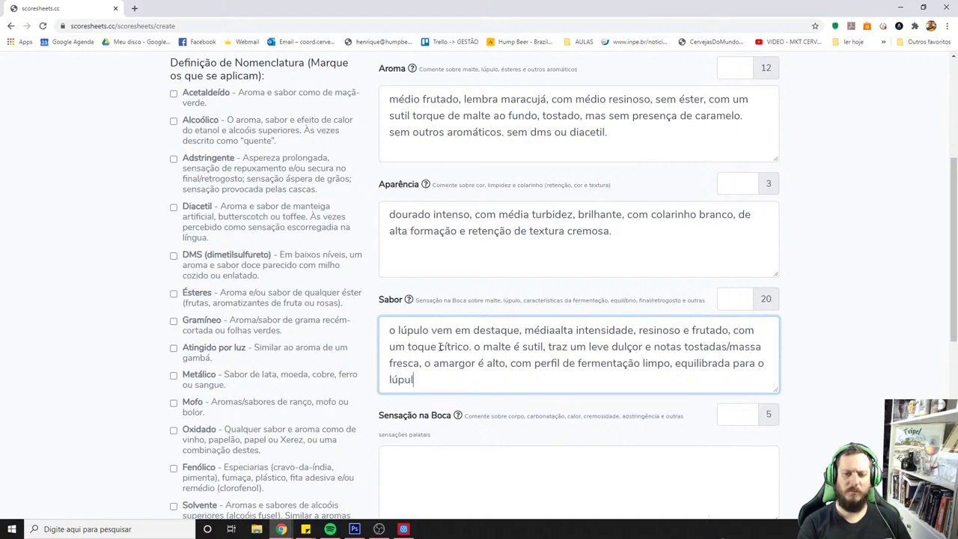
type("o, final ")
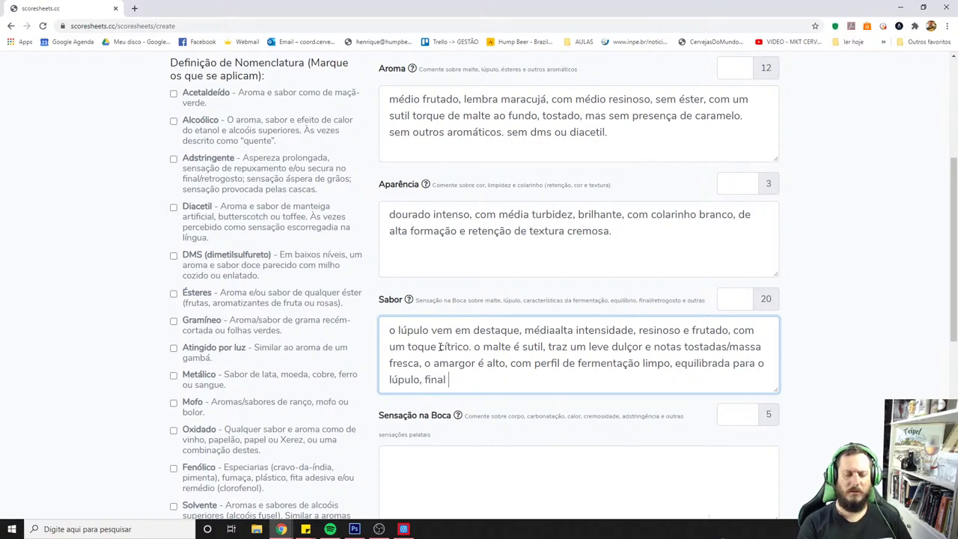
type("semi-seco e ")
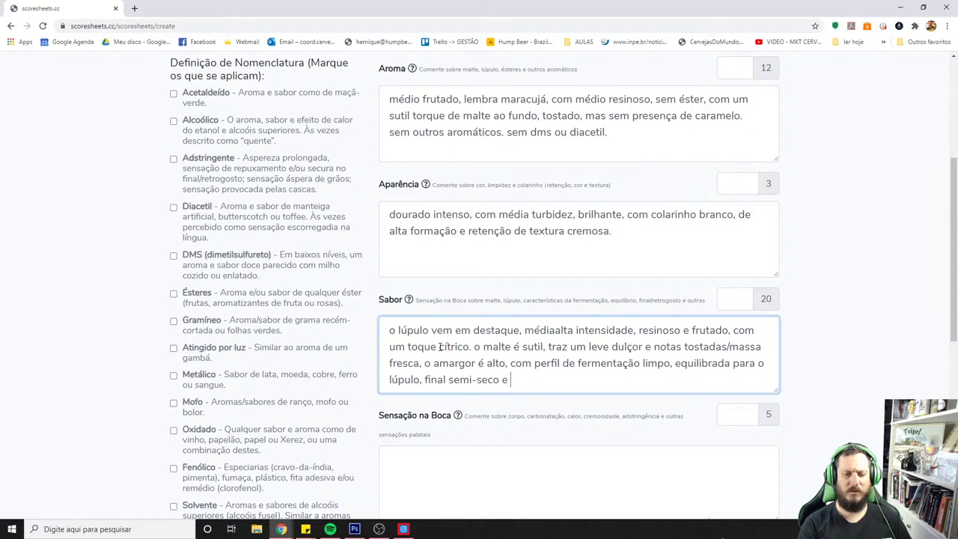
type("amargo.")
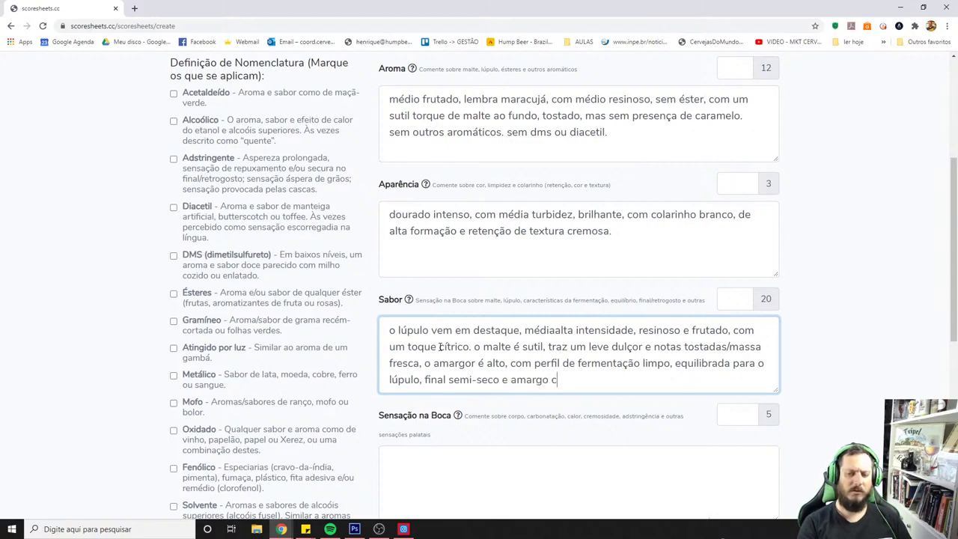
key("BackSpace")
key("BackSpace")
- Finish the Sabor comment with ", retrogostos persistente e lupulado.", spelling "lupulado" without an accent
type(", retrogostos ")
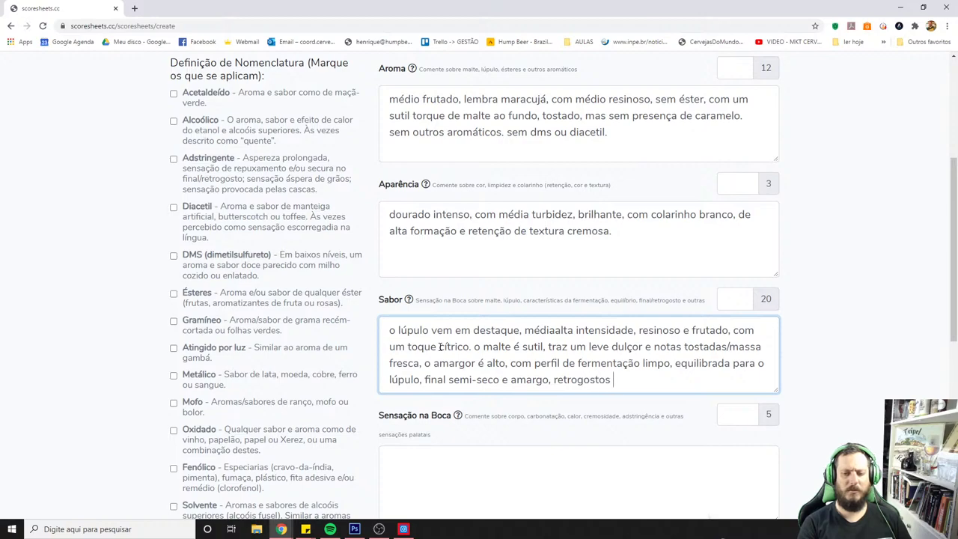
type("persistente")
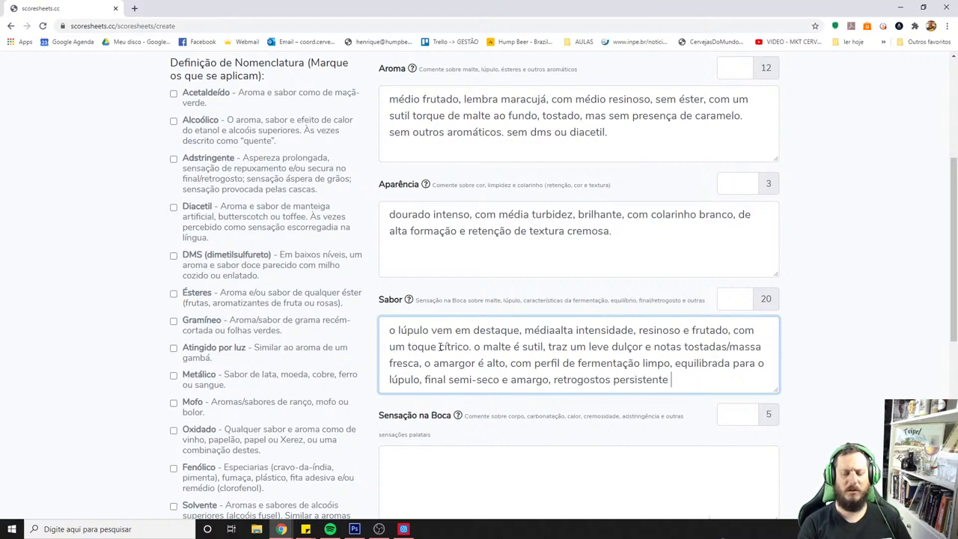
type(" e lúpul")
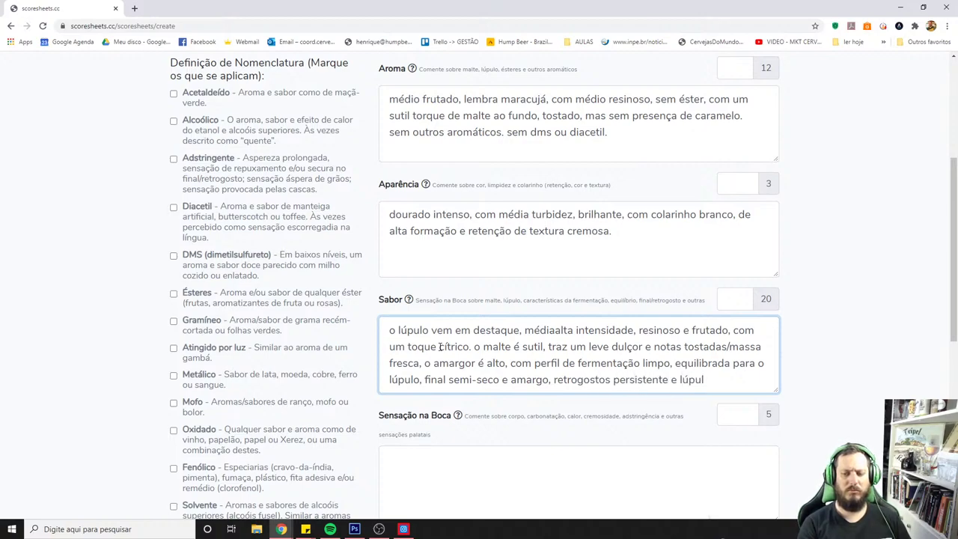
type("ado.")
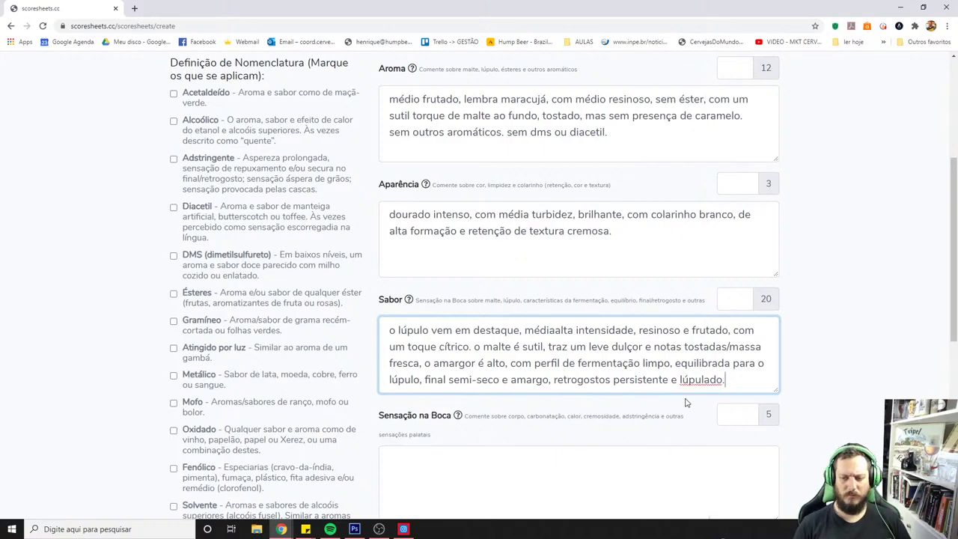
left_click(691, 381)
key("BackSpace")
type("u")
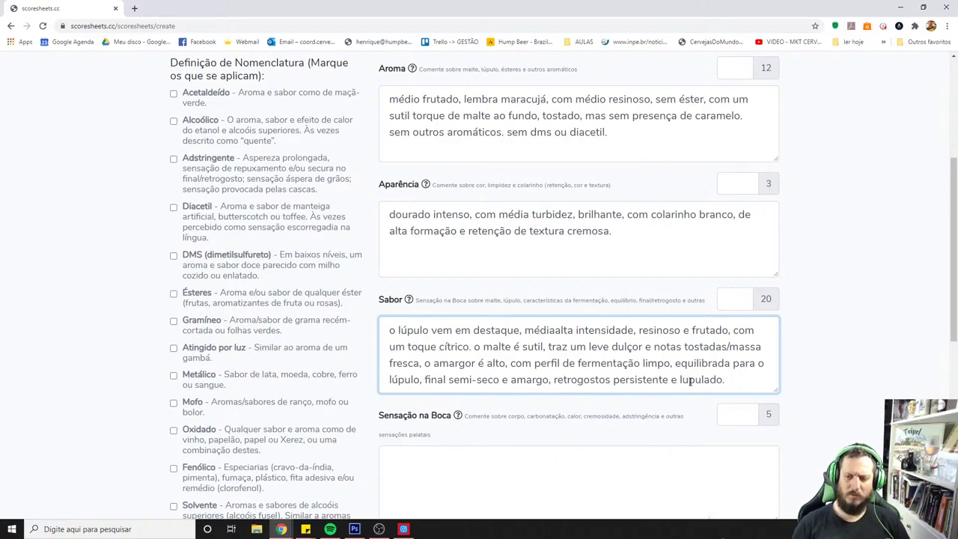
- Begin the Sensação na Boca comment with "corpo médioalto, carbonatação média, sem calor alcoólico"
scroll(673, 381, "down", 3)
left_click(577, 224)
type("cor")
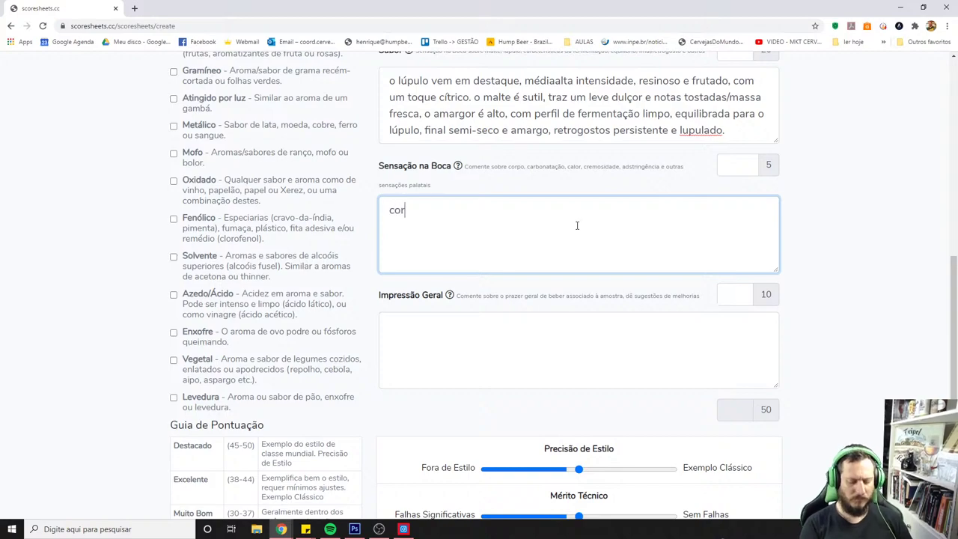
type("po")
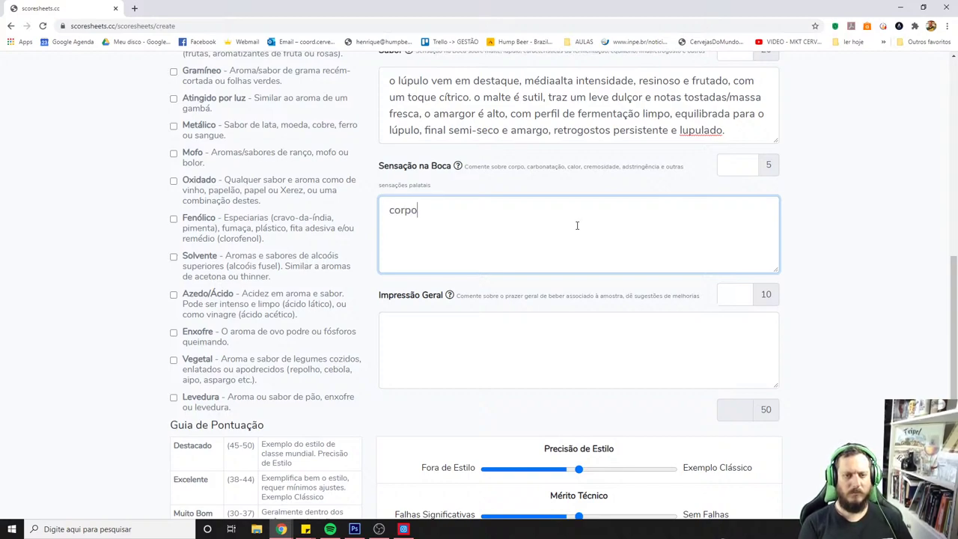
type(" médioalto ")
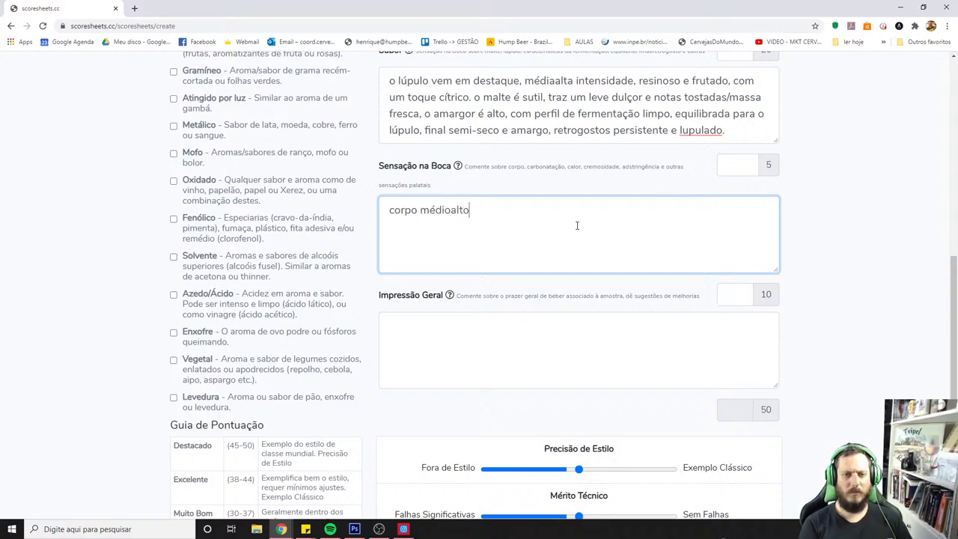
type(", carbonatação méd")
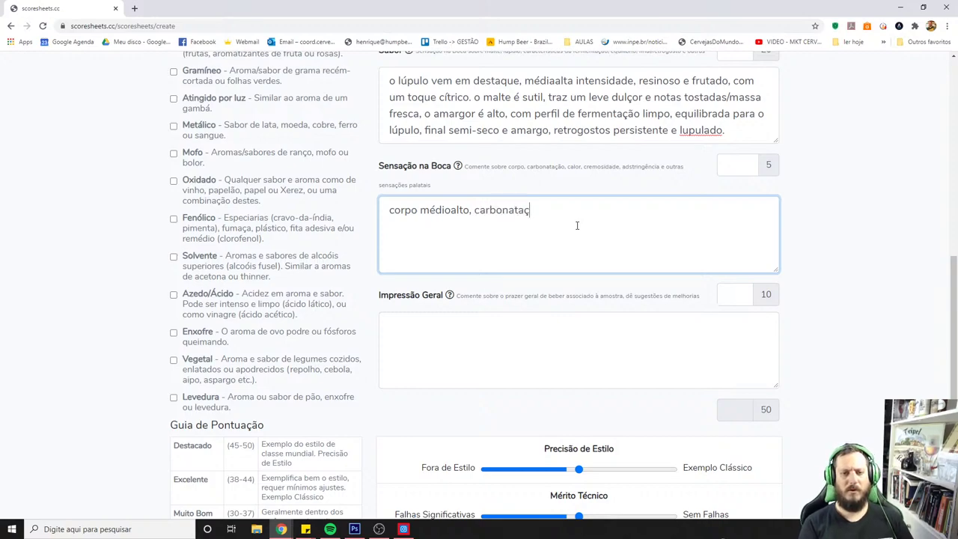
type("ia, sem calo")
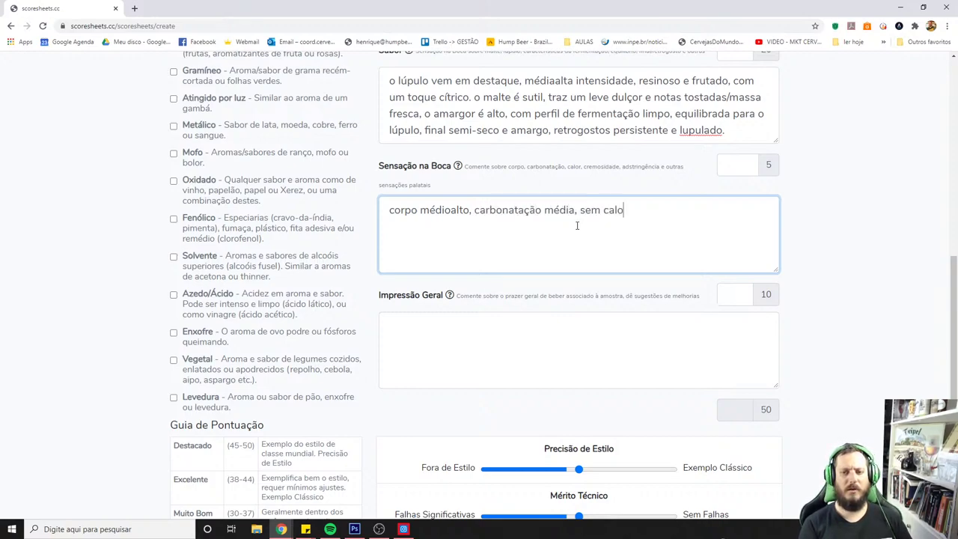
type("r alcoólico")
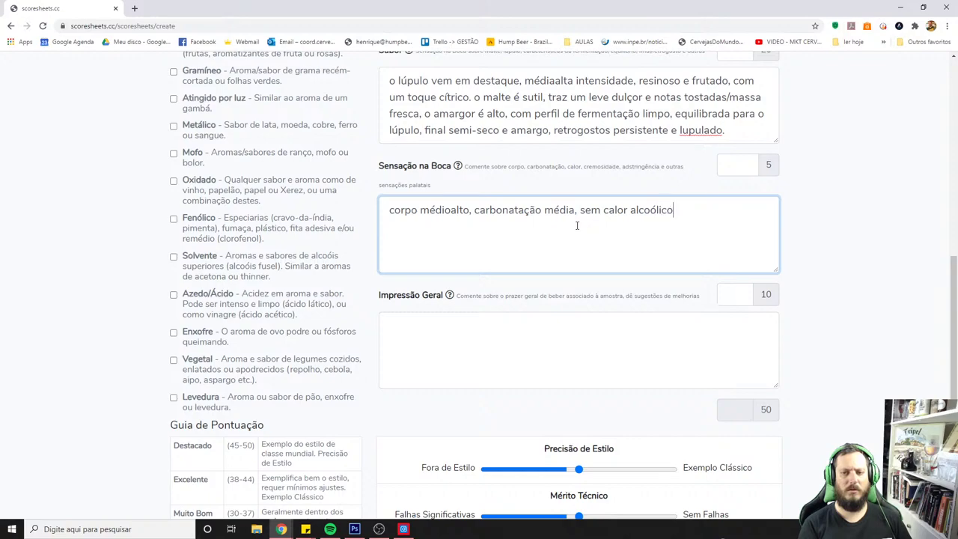
- Finish the Sensação na Boca comment with ", sem cremosidade, sem adstringência ou harsh." and a line break
type(", sem cre")
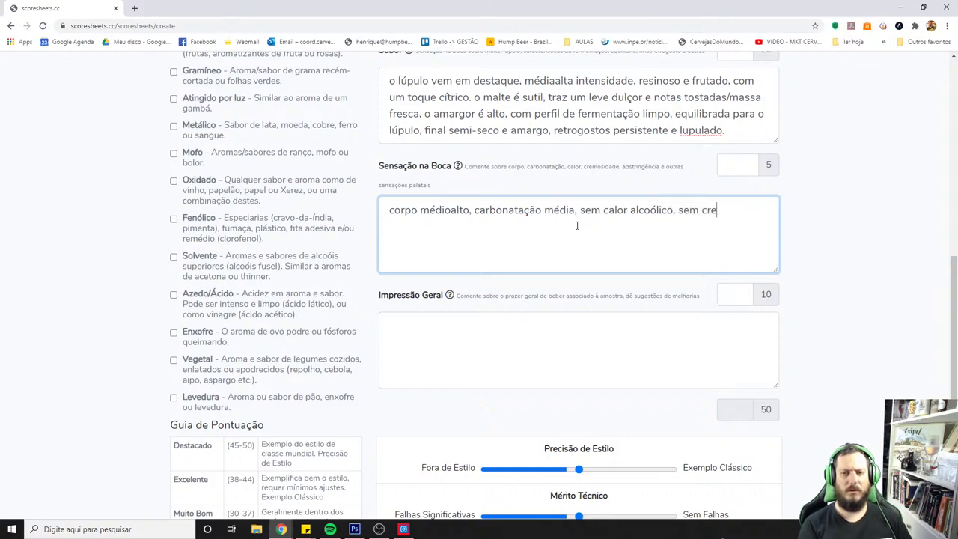
type("mosidade, des")
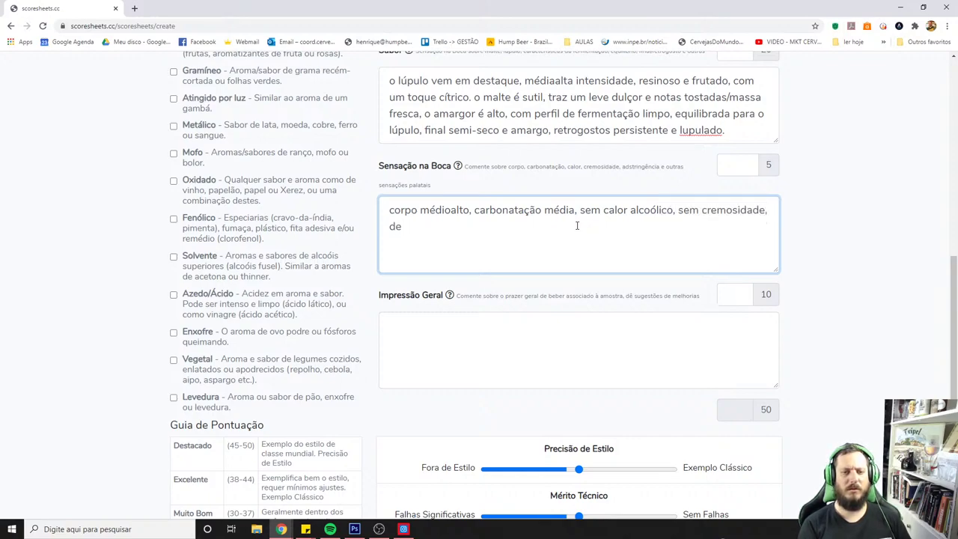
key("BackSpace")
key("BackSpace")
type("sem adstring")
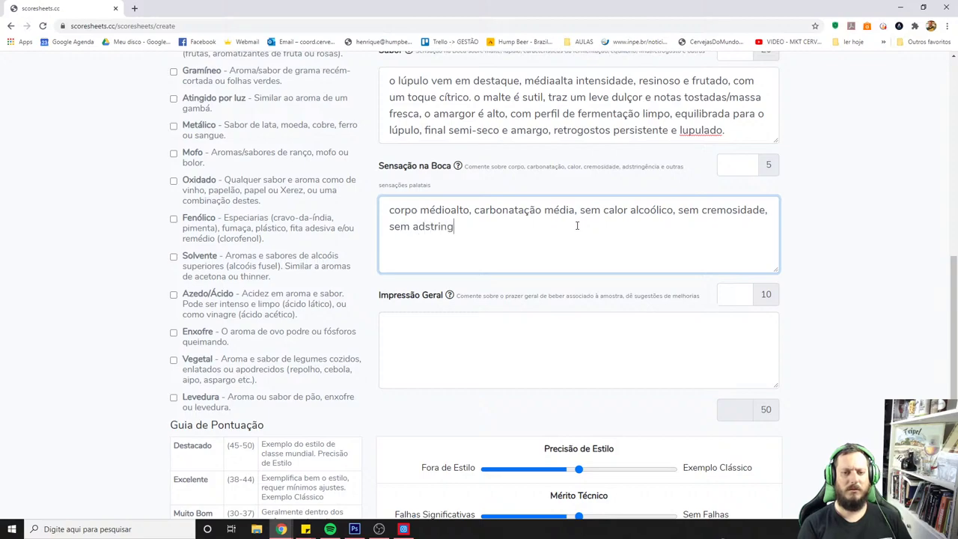
type("ência ou harsh")
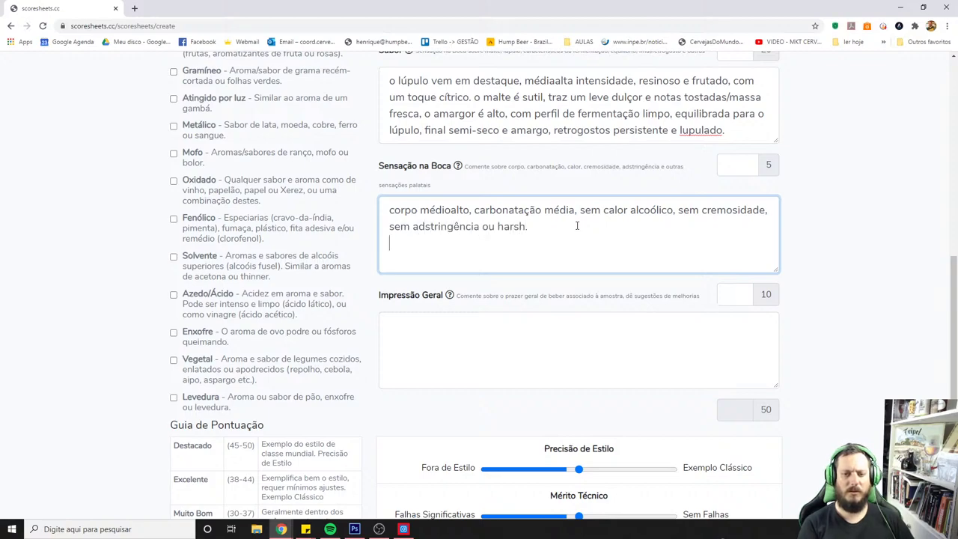
type(".")
key("Return")
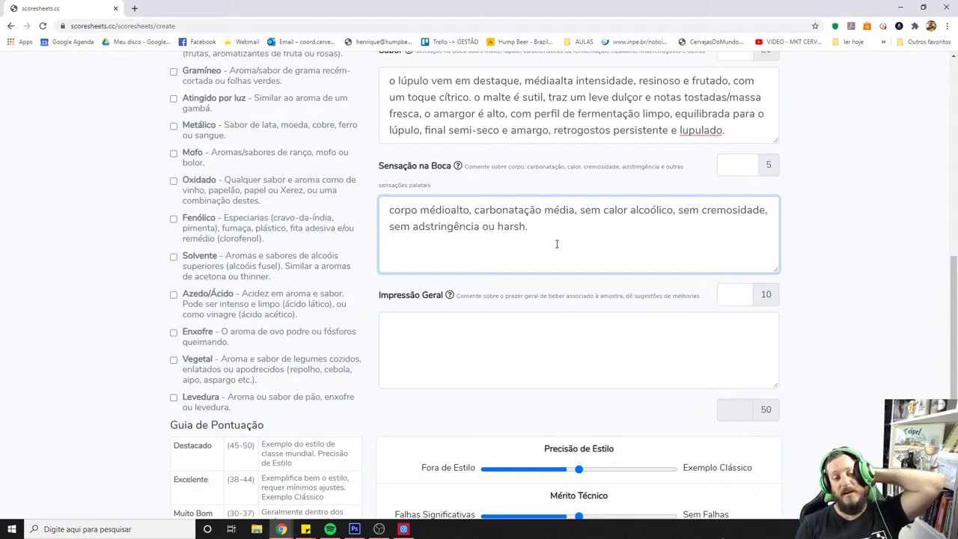
- Review the Aroma comment and score the Aroma section 9 out of 12
scroll(531, 249, "up", 3)
scroll(494, 280, "up", 2)
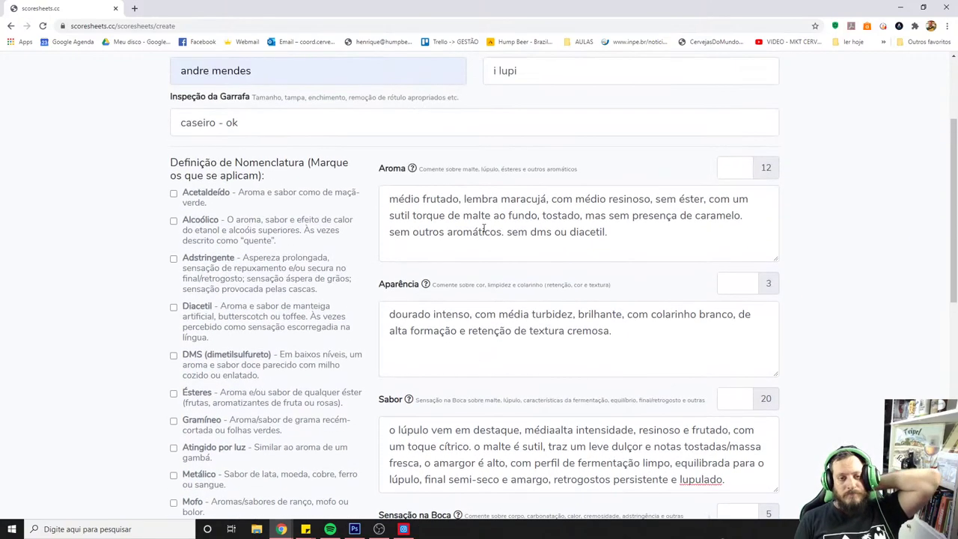
left_click(462, 199)
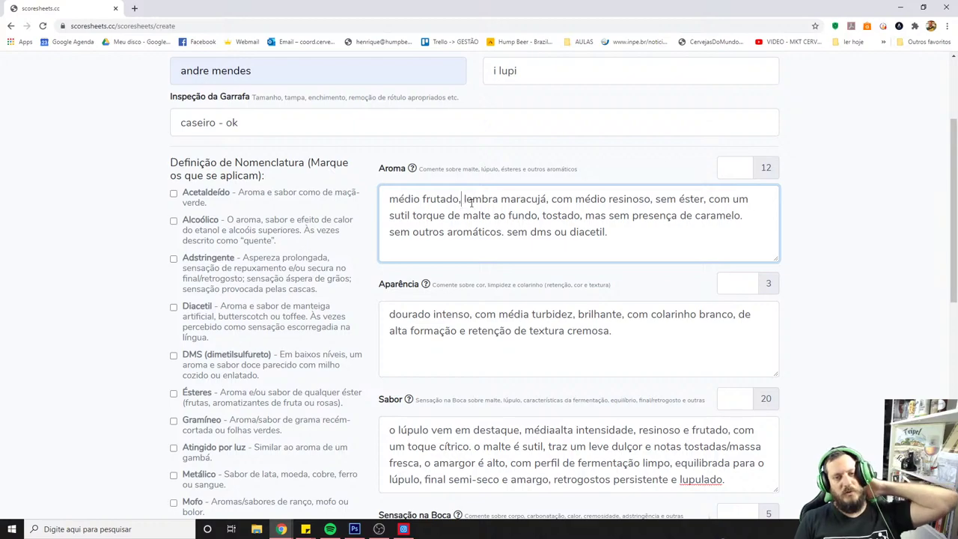
left_click(482, 199)
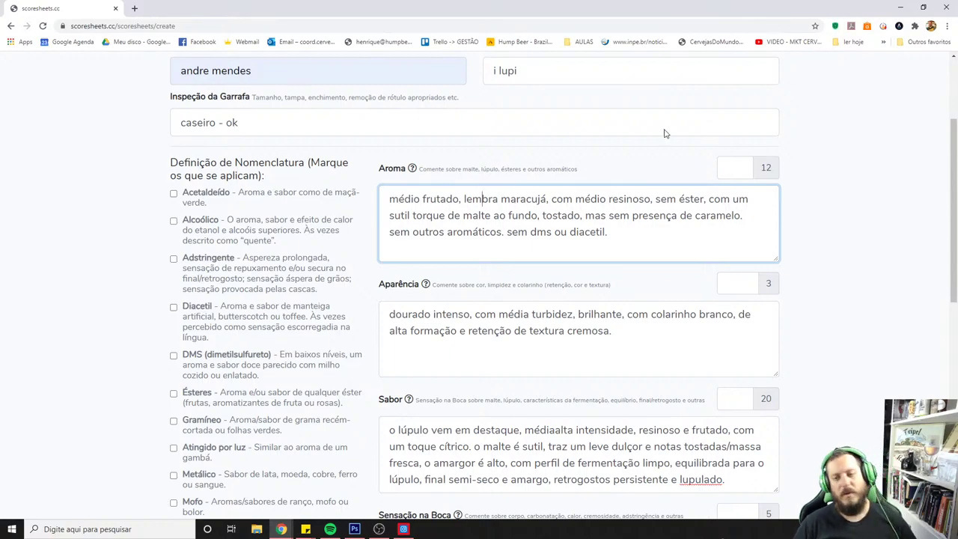
left_click(734, 168)
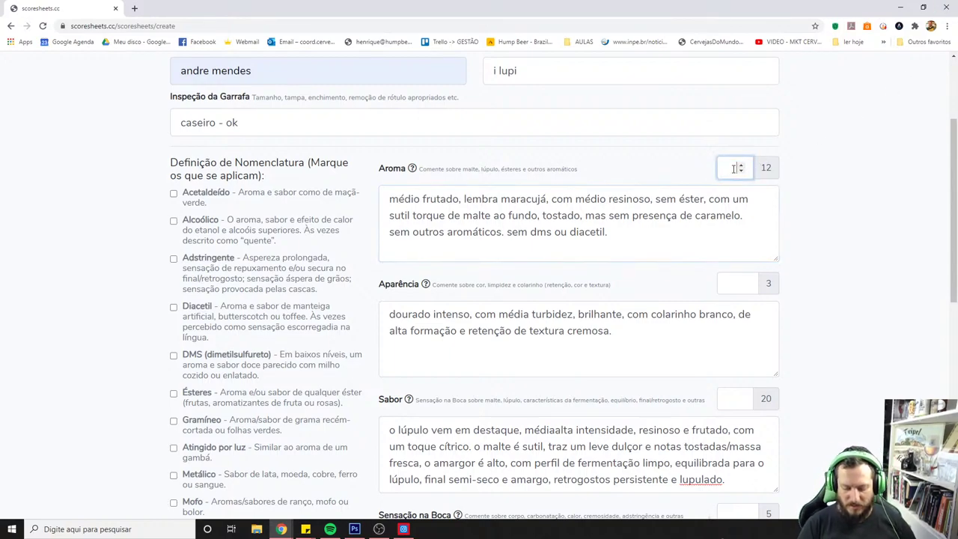
type("9")
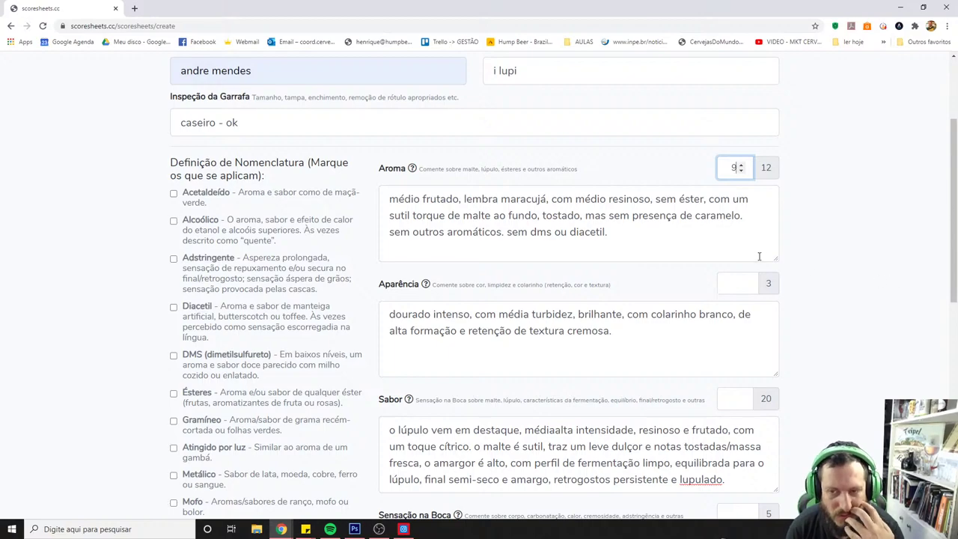
left_click(667, 245)
left_click(852, 251)
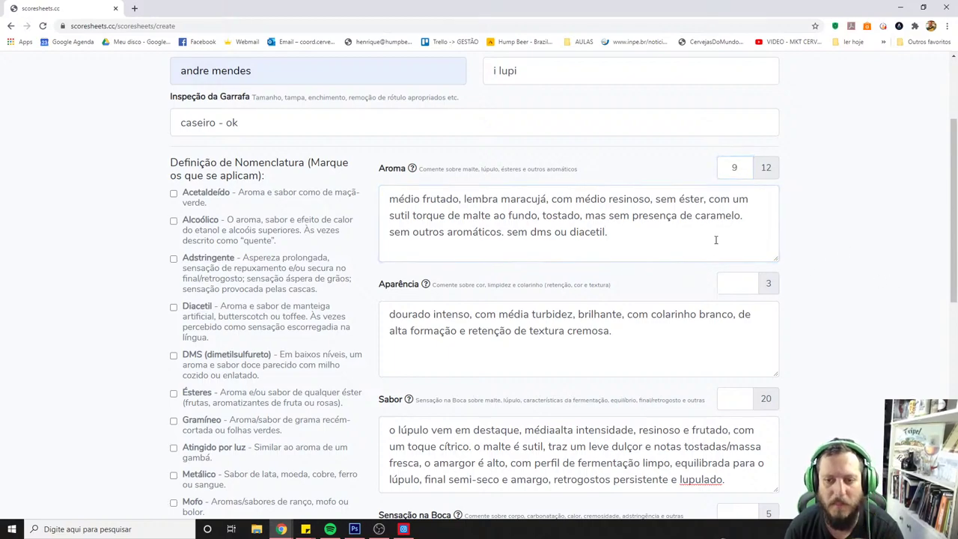
left_click(657, 242)
key("Return")
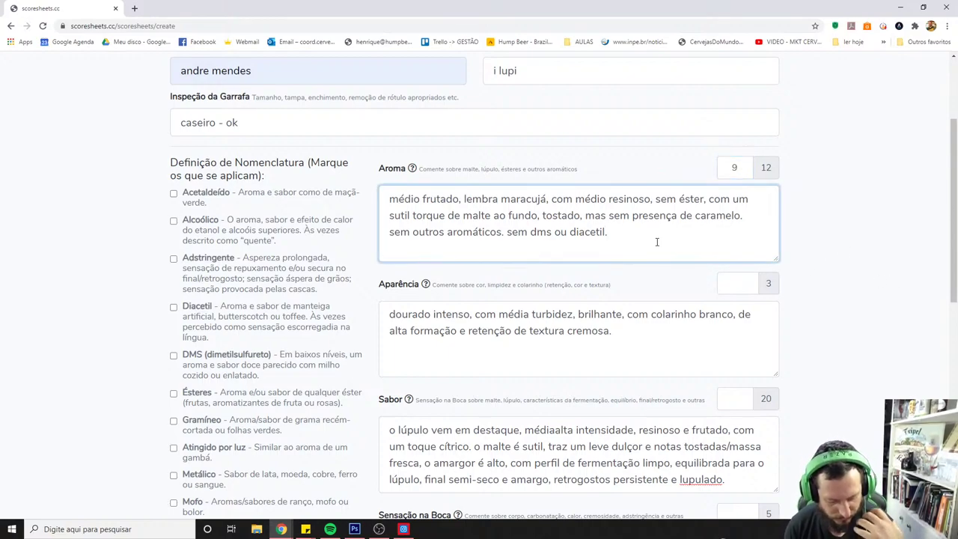
- Score the Aparência section 3 out of 3
scroll(599, 255, "down", 2)
left_click(596, 233)
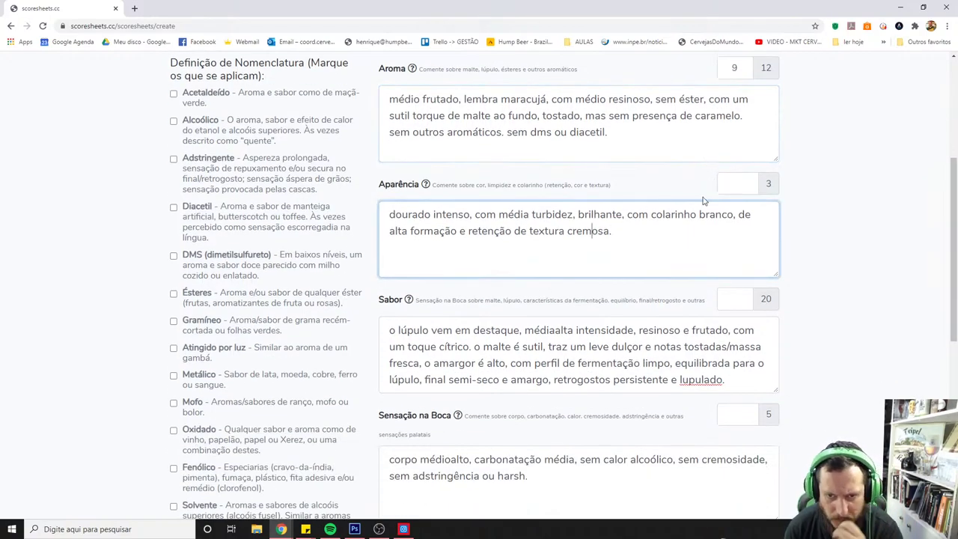
left_click(741, 184)
type("3")
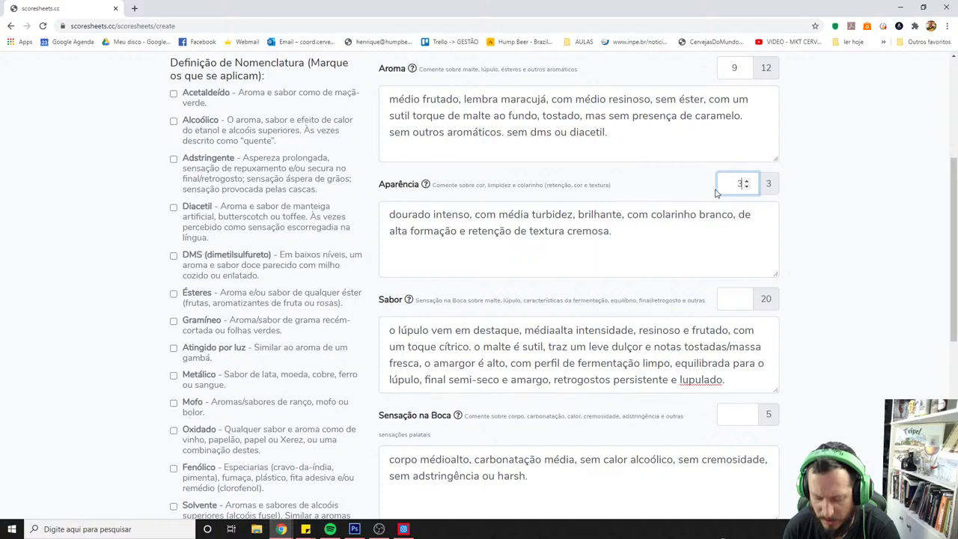
- Show the style description for Sabor and examine what it asks of hop flavor, bitterness and malt
left_click(533, 346)
scroll(534, 342, "down", 3)
scroll(783, 311, "up", 1)
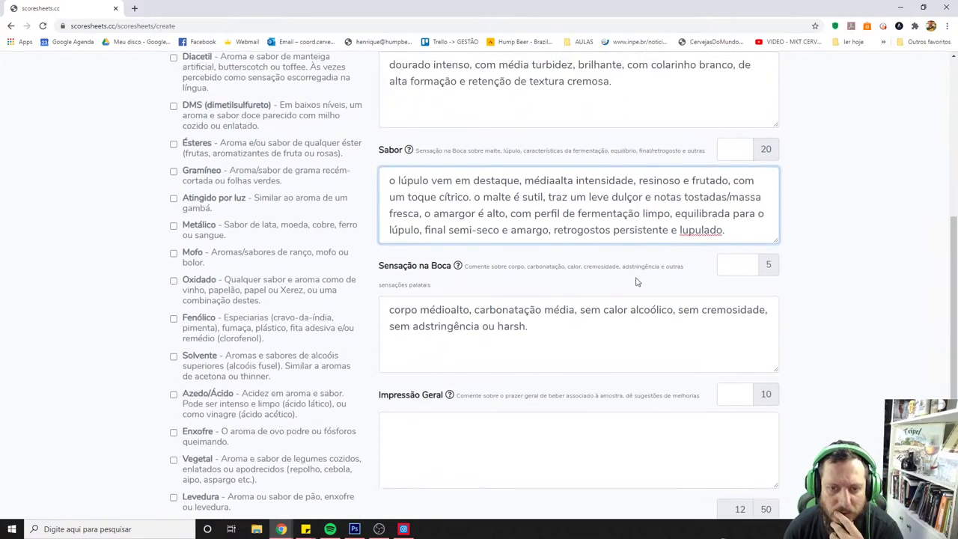
left_click(410, 149)
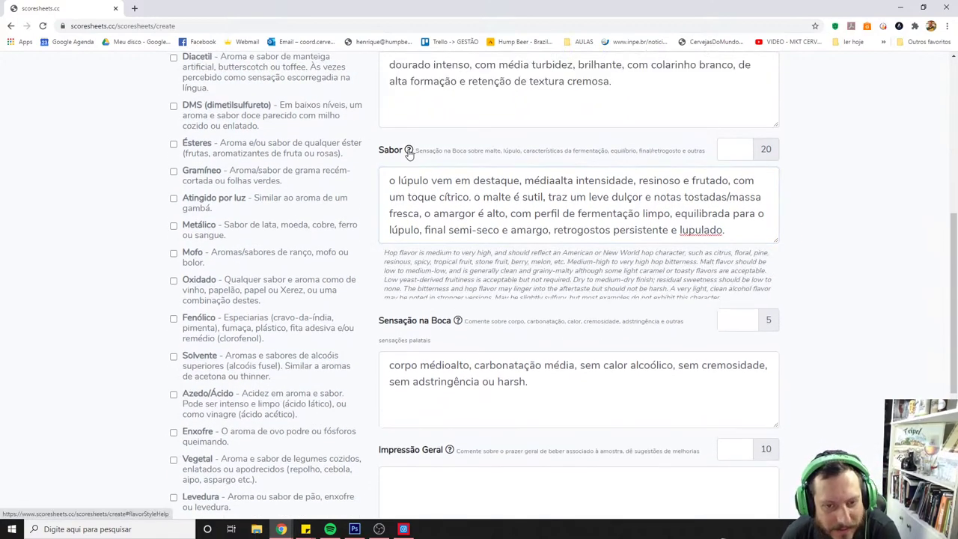
left_click_drag(425, 253, 520, 257)
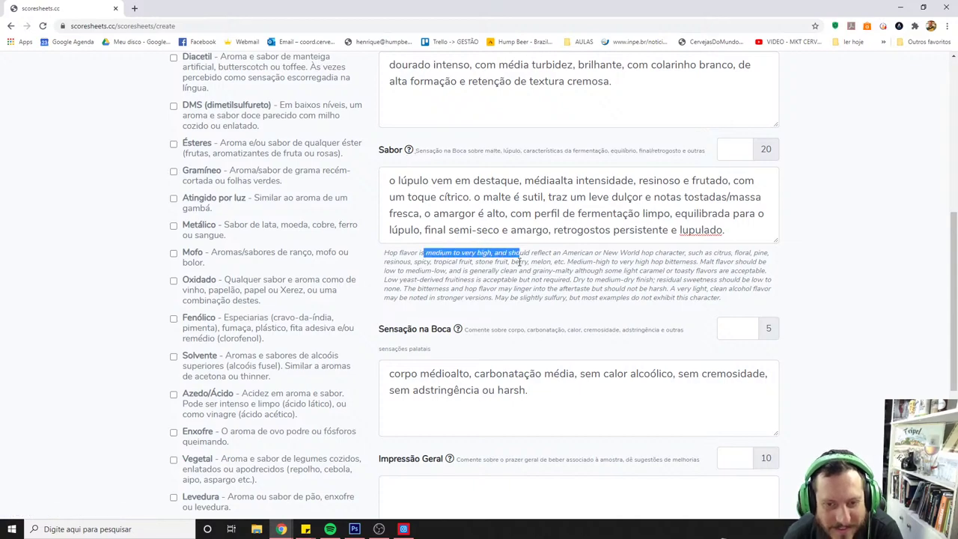
left_click(521, 259)
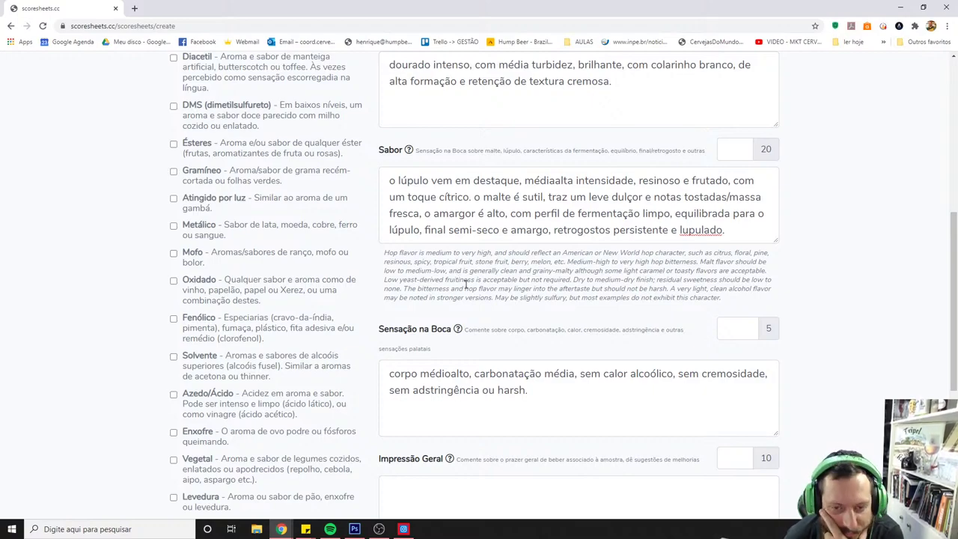
scroll(479, 299, "up", 1)
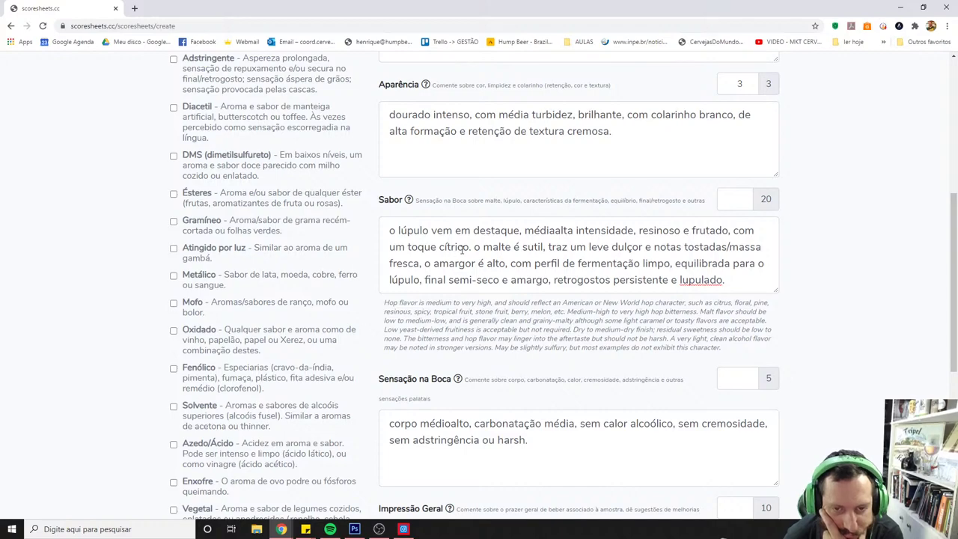
left_click_drag(442, 303, 464, 303)
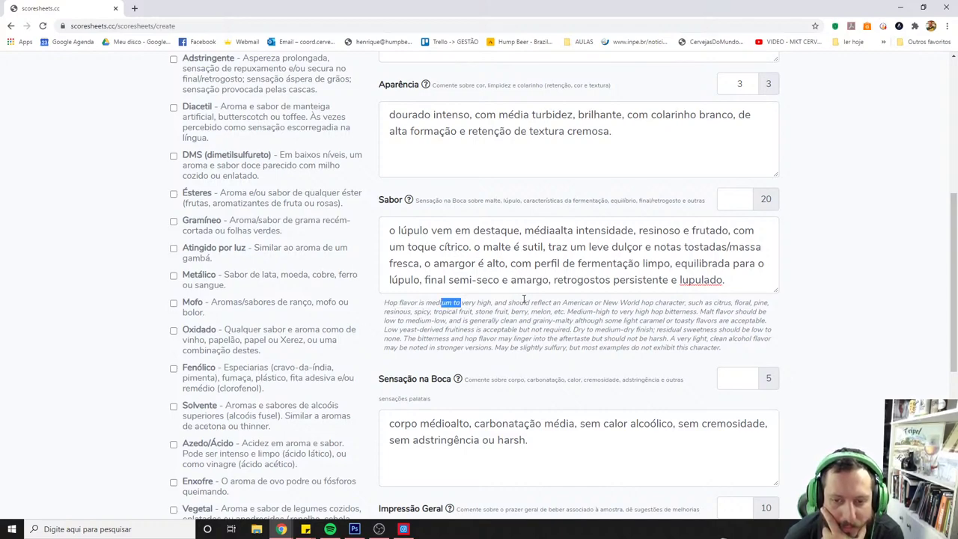
left_click_drag(524, 303, 587, 303)
left_click(597, 303)
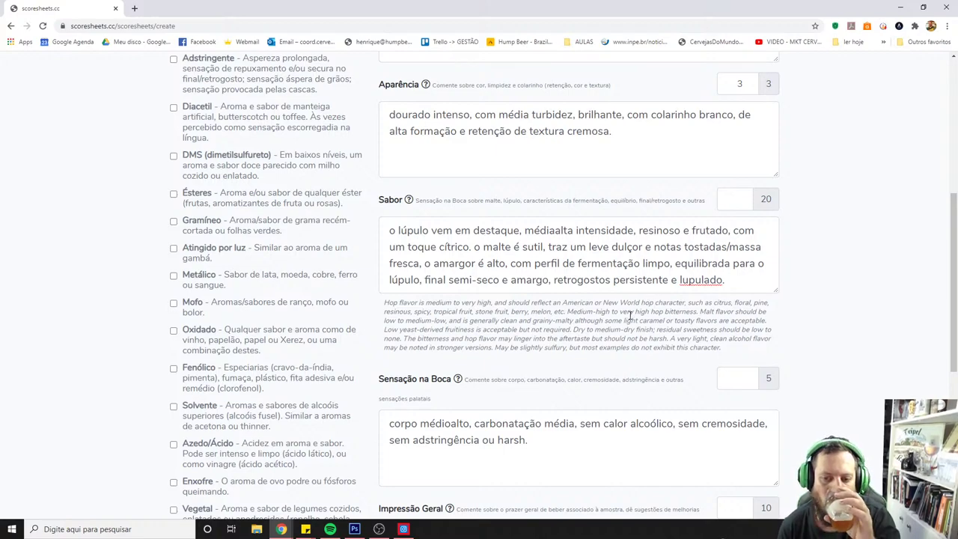
left_click_drag(598, 313, 642, 311)
left_click(696, 316)
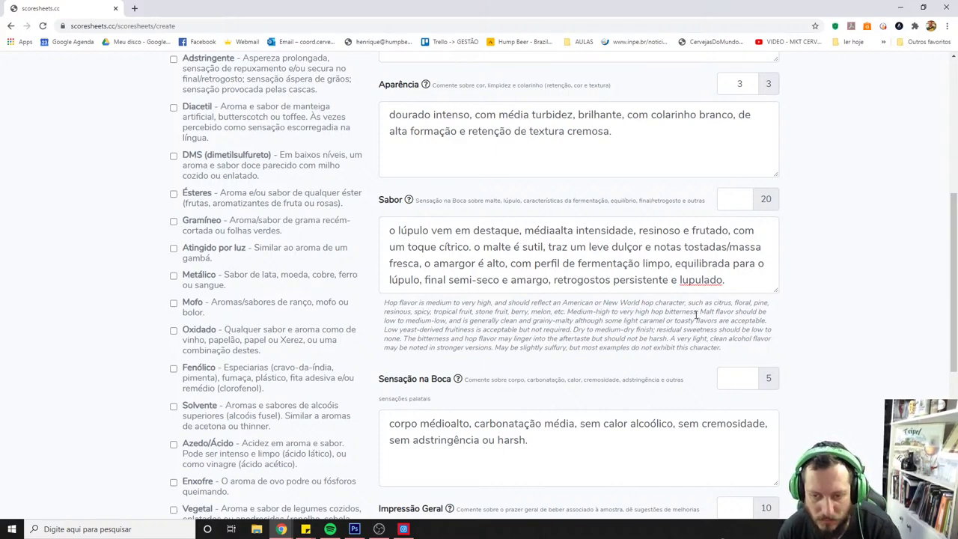
left_click_drag(707, 311, 766, 311)
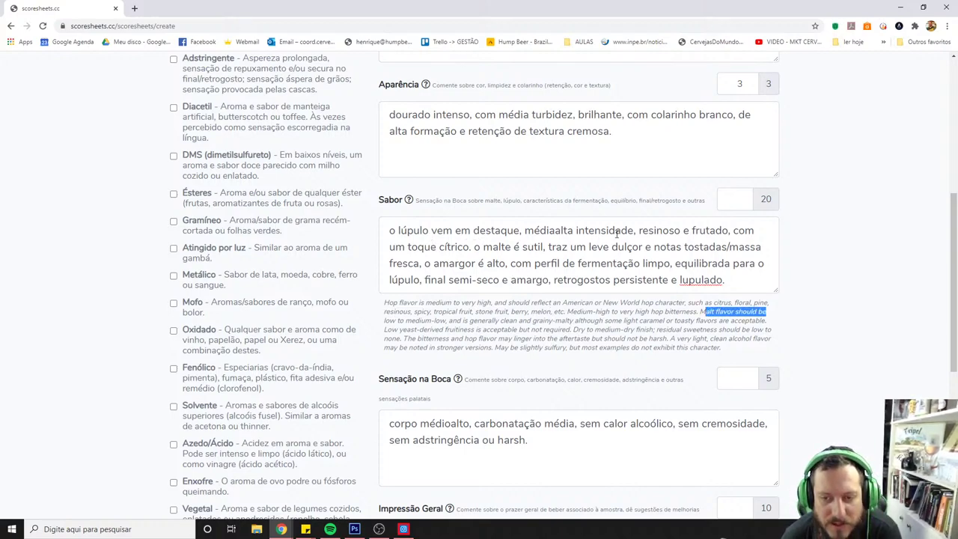
- Compare the Sabor comment's hop, malt, bitterness, balance and finish remarks with the style description, including its aftertaste and harshness criteria
left_click_drag(623, 230, 502, 231)
left_click(585, 251)
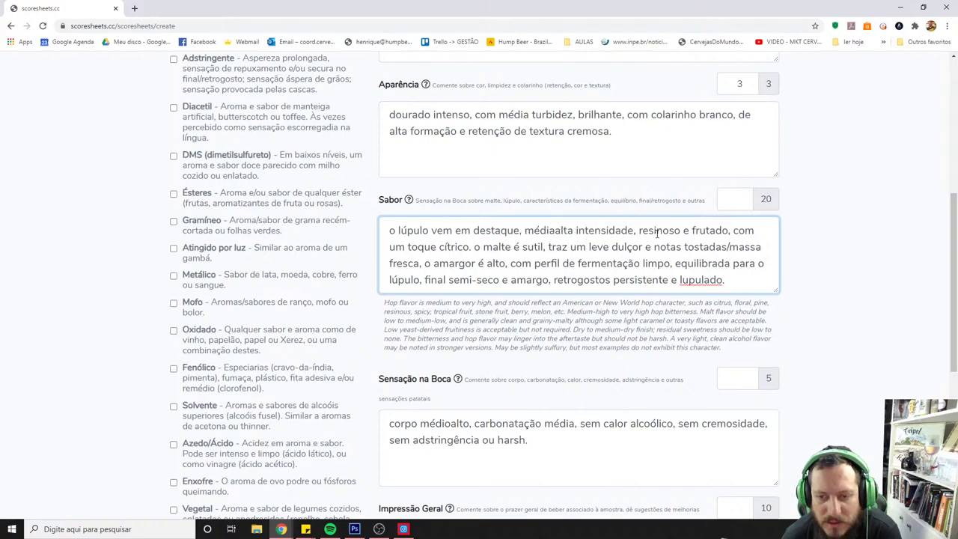
left_click_drag(654, 231, 756, 231)
left_click(495, 246)
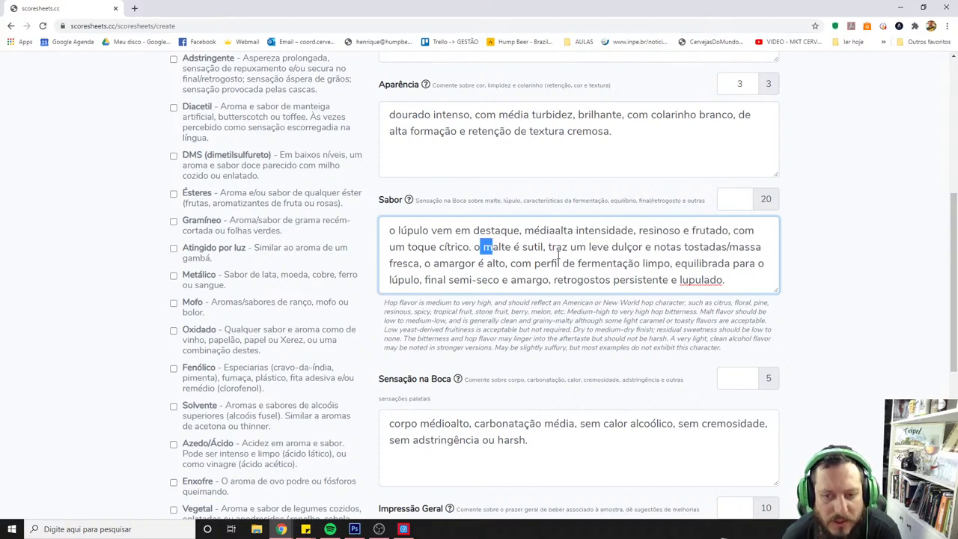
left_click_drag(522, 247, 738, 247)
scroll(482, 247, "down", 1)
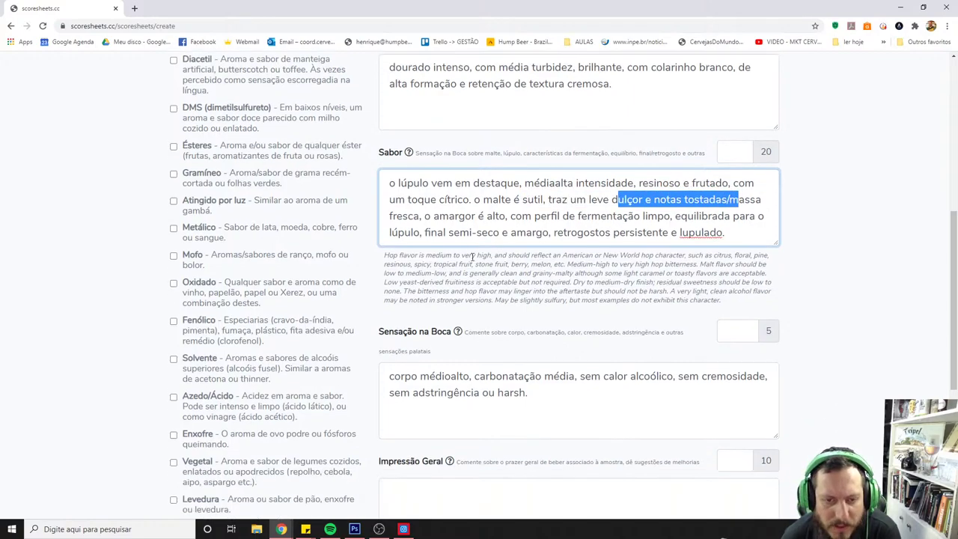
left_click_drag(433, 214, 601, 214)
left_click_drag(711, 214, 743, 219)
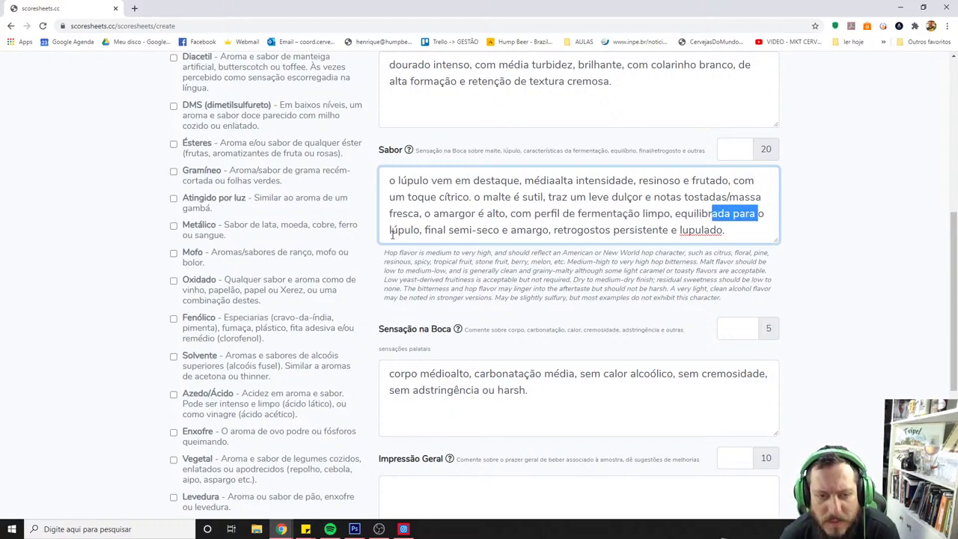
left_click(460, 230)
left_click_drag(416, 289, 572, 288)
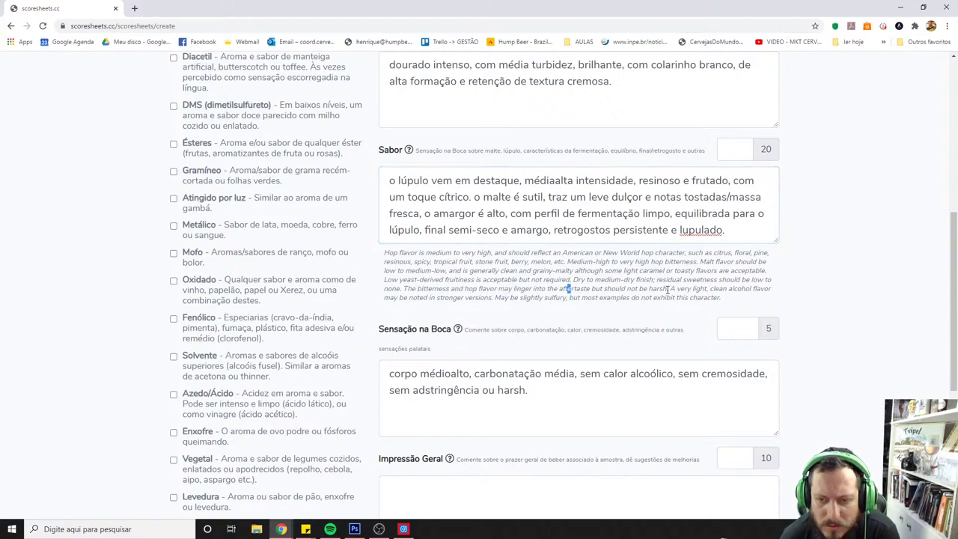
left_click_drag(667, 290, 648, 290)
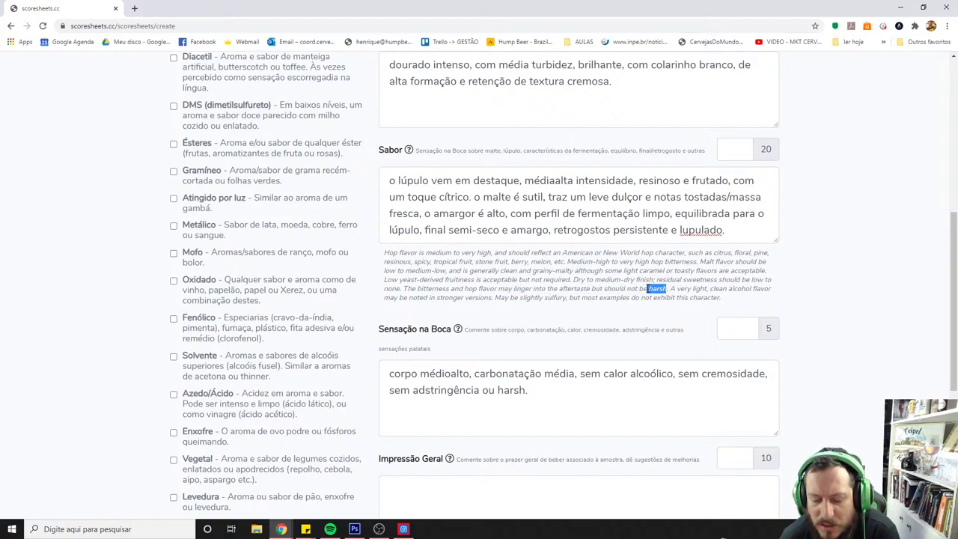
- Examine what the Sabor style description says about alcohol flavor and sulfury character
left_click_drag(708, 289, 796, 298)
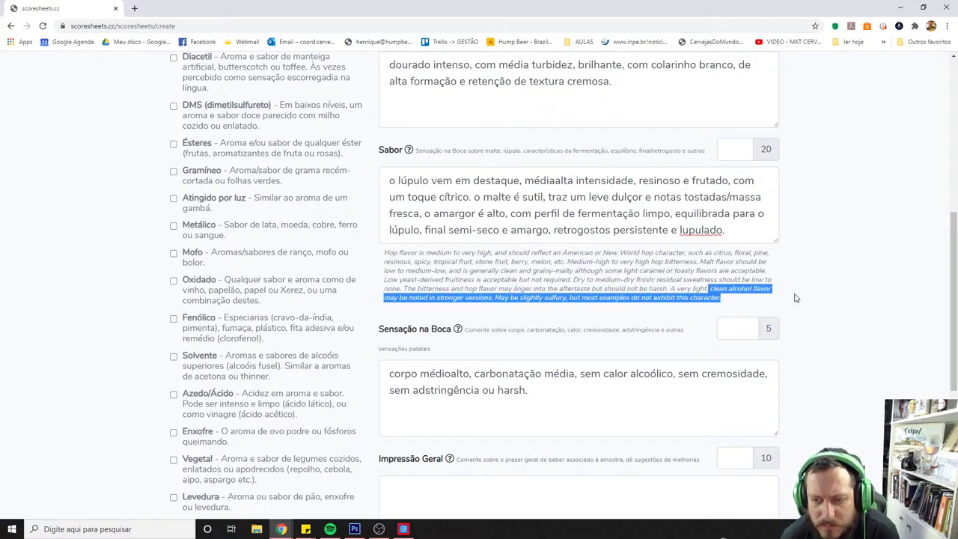
left_click(753, 300)
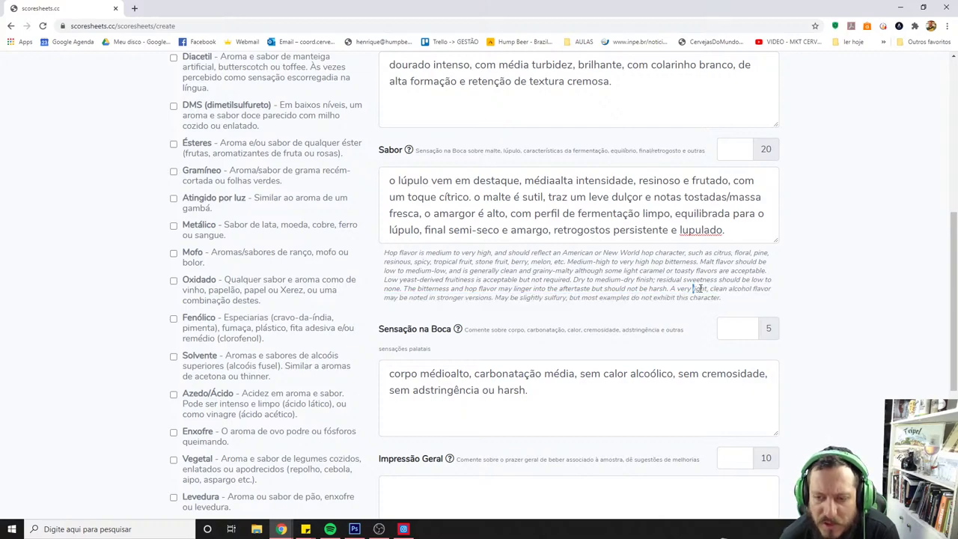
left_click_drag(692, 289, 740, 300)
left_click_drag(500, 298, 654, 300)
left_click(592, 299)
mouse_move(561, 298)
left_mouse_down()
mouse_move(746, 301)
mouse_move(575, 298)
left_mouse_up()
left_click(727, 302)
- Compare the finish remark in the Sabor comment with the finish criteria in the style description
left_click(585, 281)
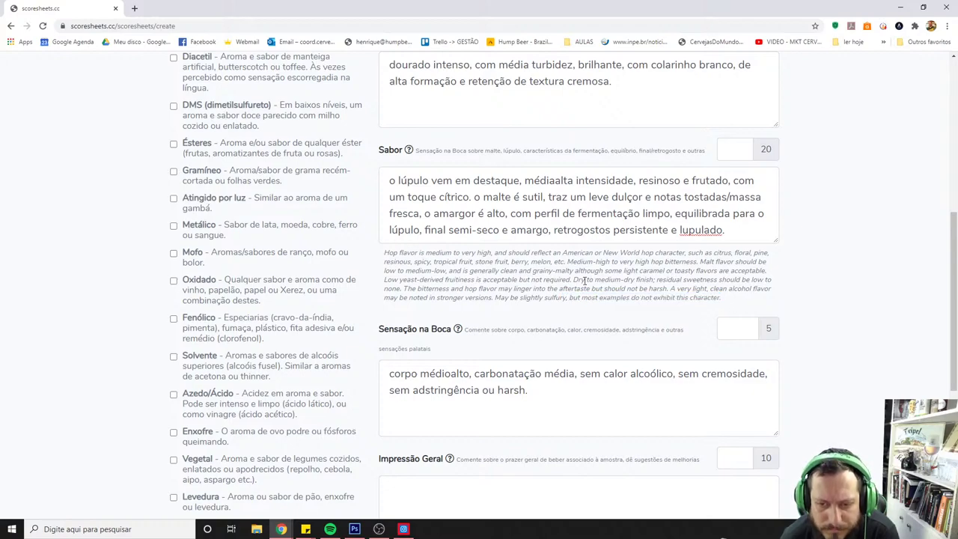
left_click_drag(592, 280, 652, 279)
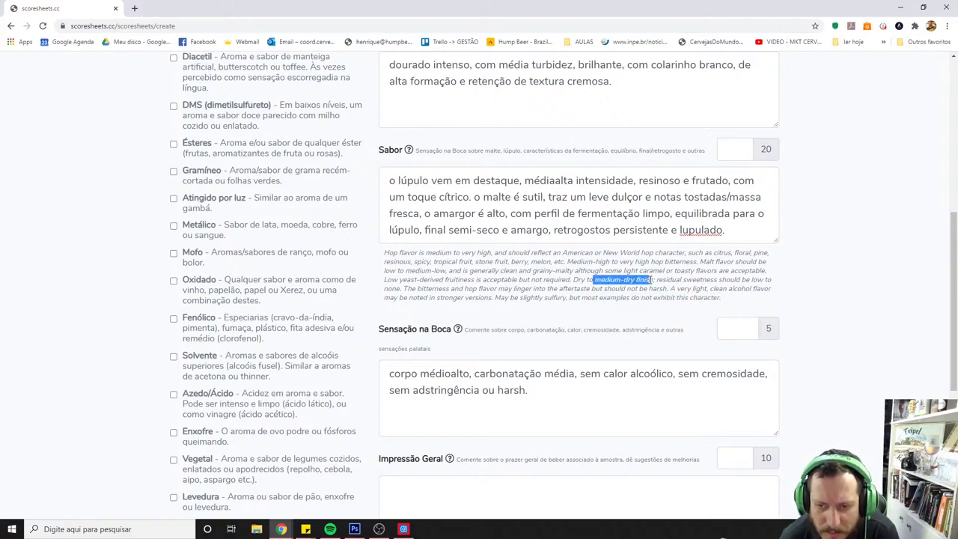
left_click(513, 229)
scroll(566, 183, "down", 1)
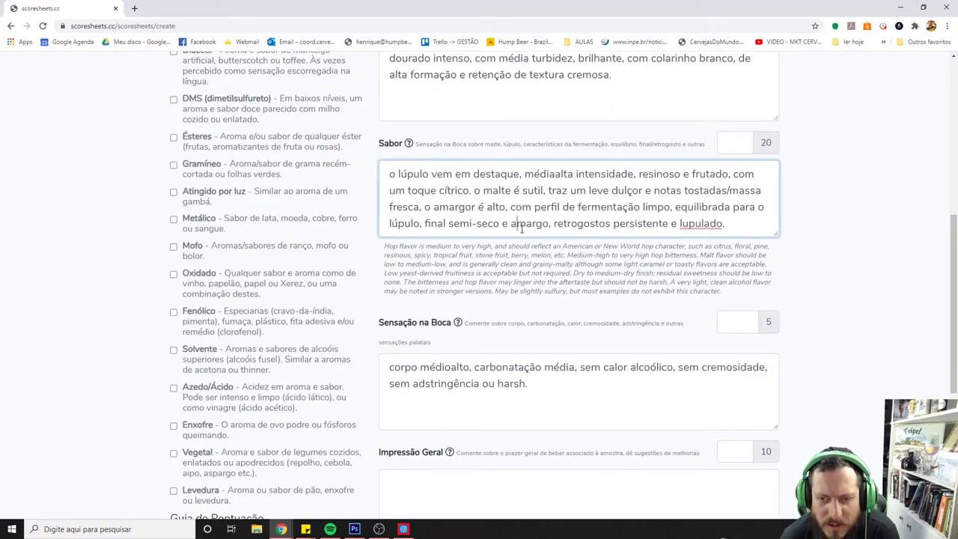
left_click_drag(410, 180, 501, 180)
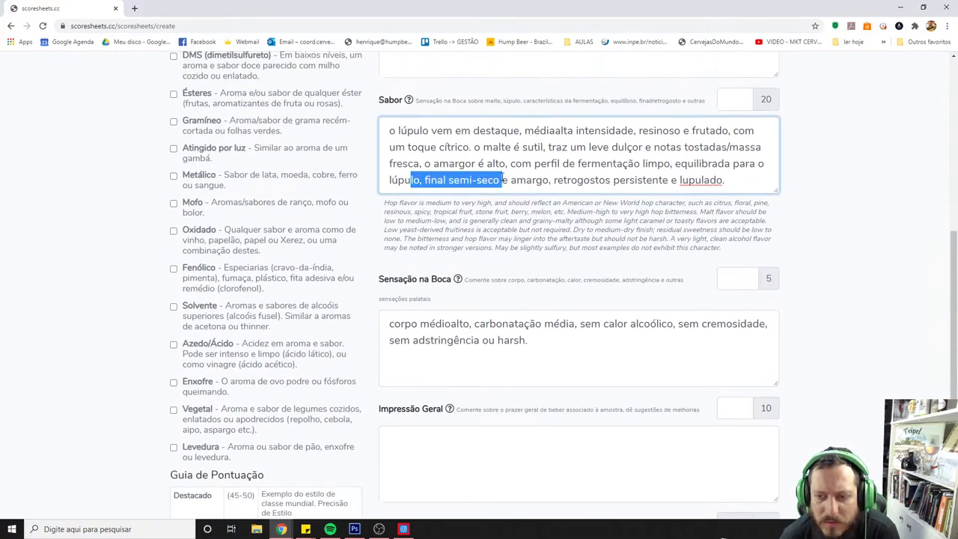
left_click(684, 224)
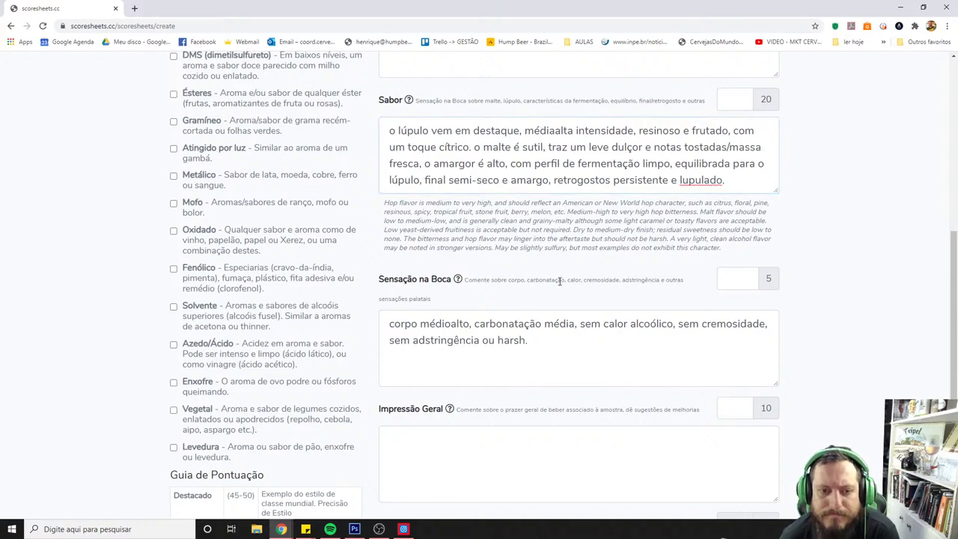
left_click_drag(453, 202, 479, 204)
left_click(570, 229)
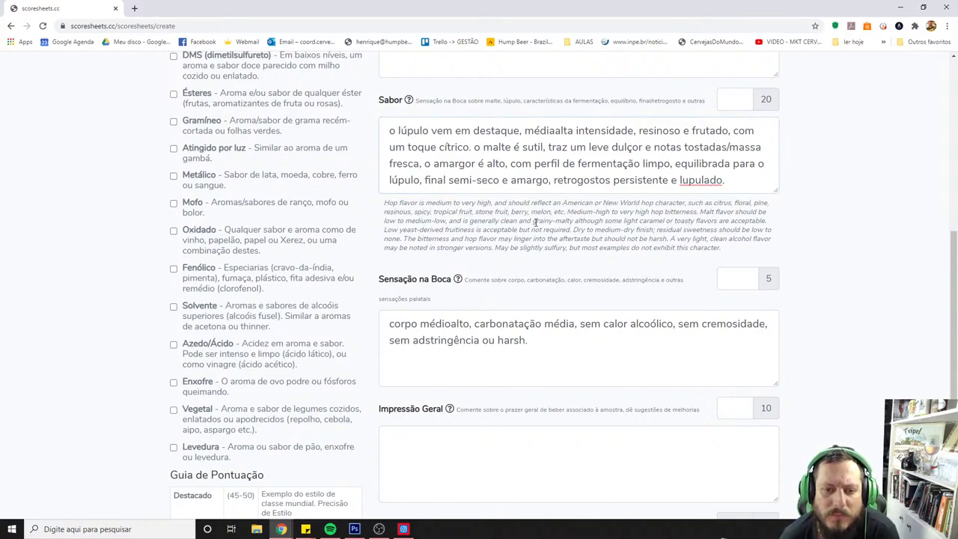
- Score the Sabor section 17 out of 20
left_click(733, 100)
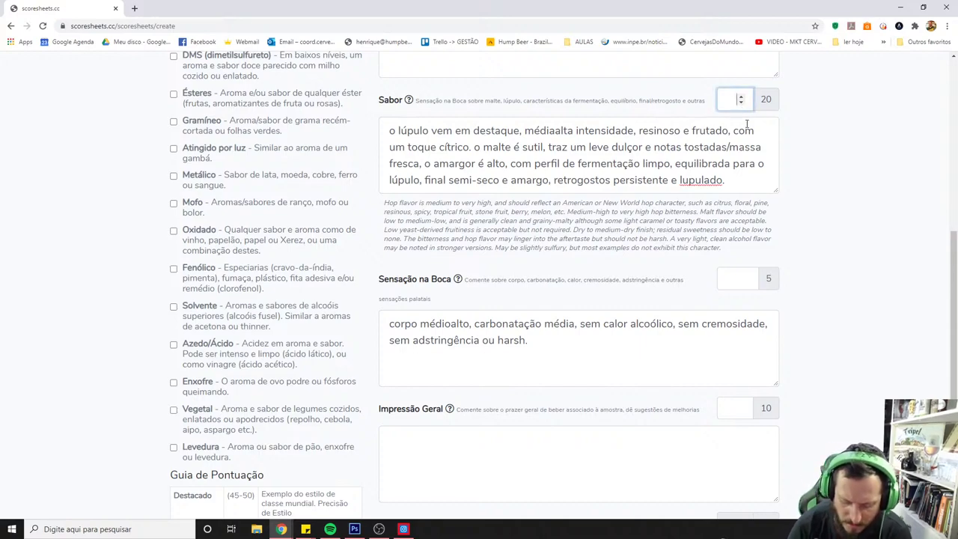
type("17")
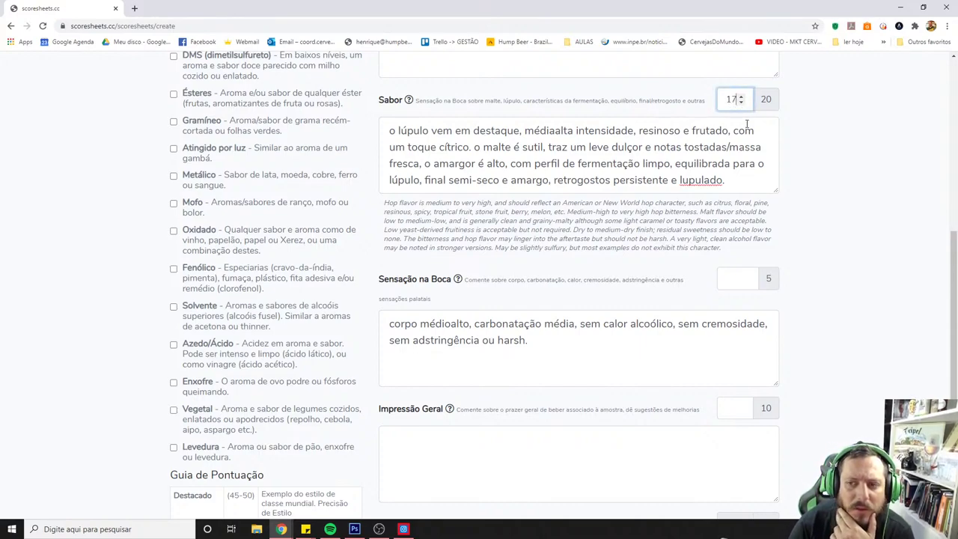
left_click(876, 240)
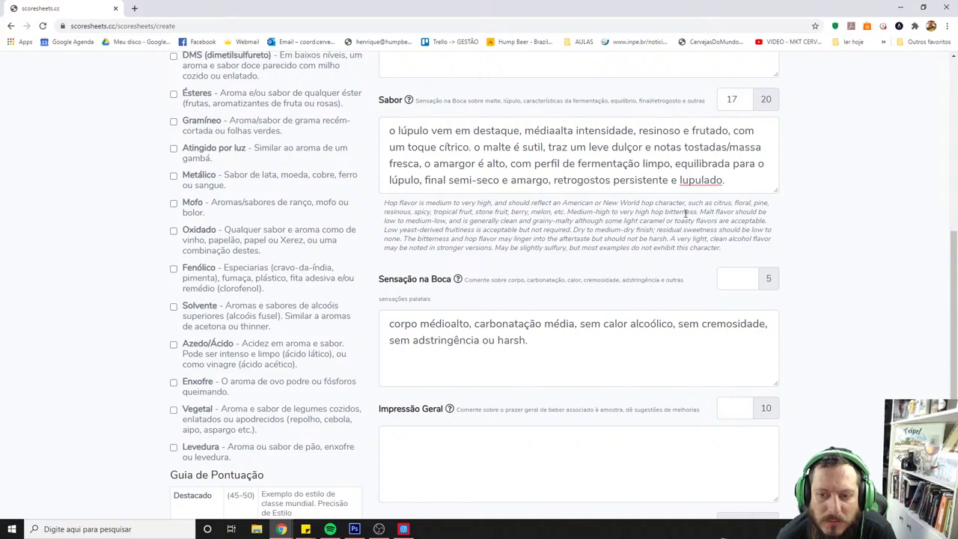
- Recheck the Sabor style description's bitterness and malt criteria against the hop intensity and malt remarks in the comment
mouse_move(687, 213)
left_mouse_down()
mouse_move(569, 222)
mouse_move(674, 212)
left_mouse_up()
left_click(548, 217)
left_click(655, 219)
left_click(565, 223)
left_click(674, 212)
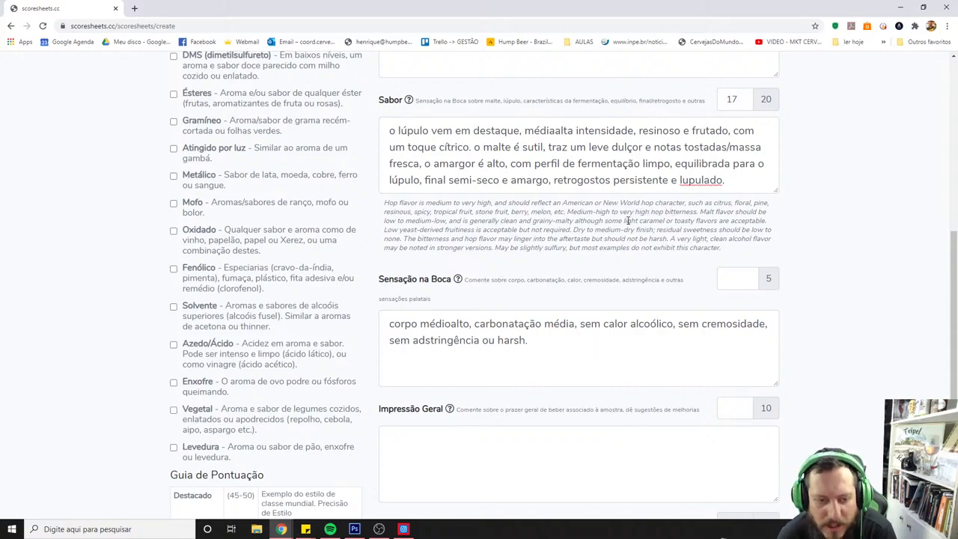
scroll(623, 222, "down", 4)
scroll(390, 254, "up", 7)
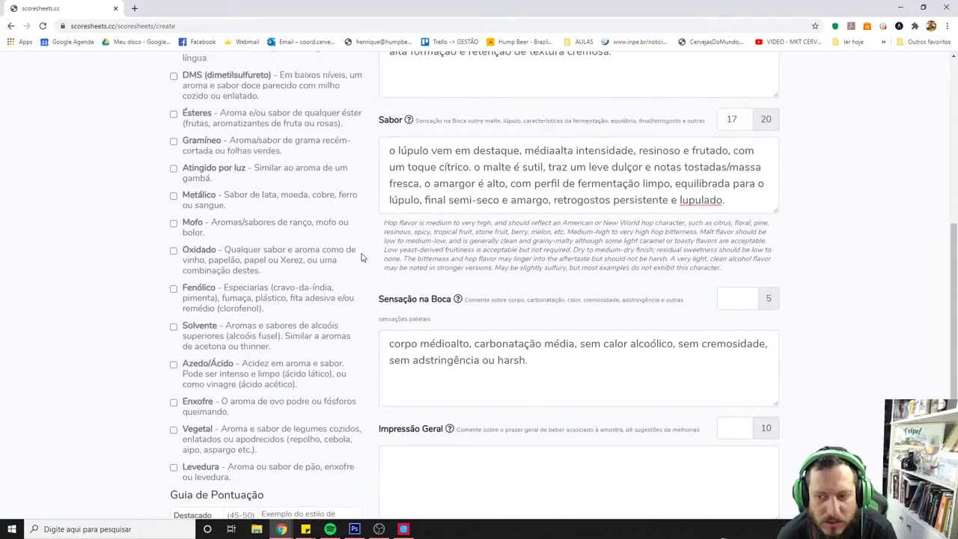
scroll(387, 255, "up", 3)
scroll(449, 254, "down", 5)
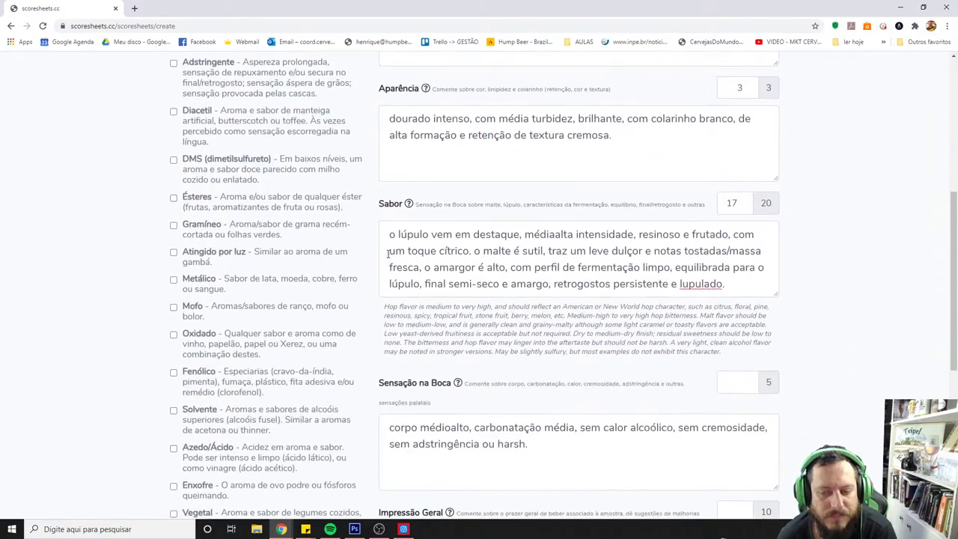
left_click(609, 230)
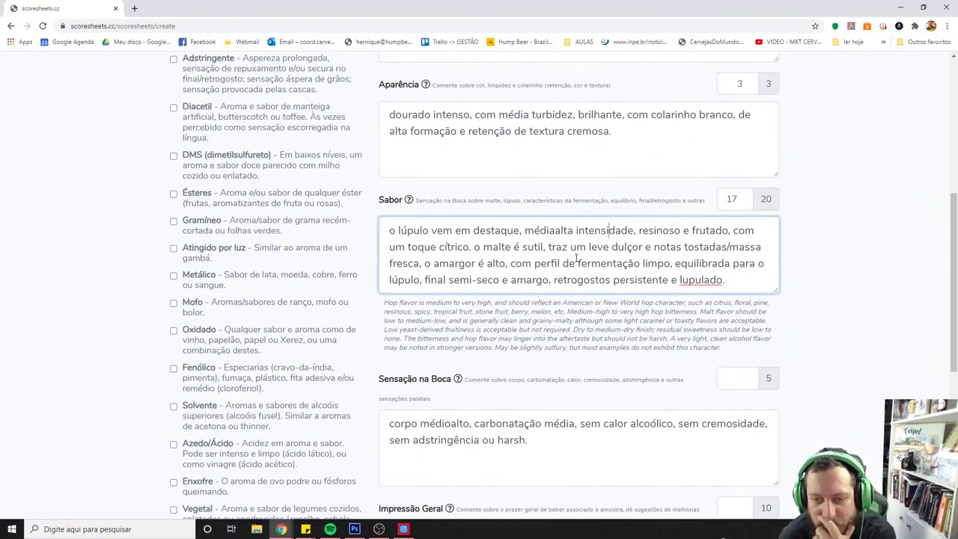
left_click(799, 248)
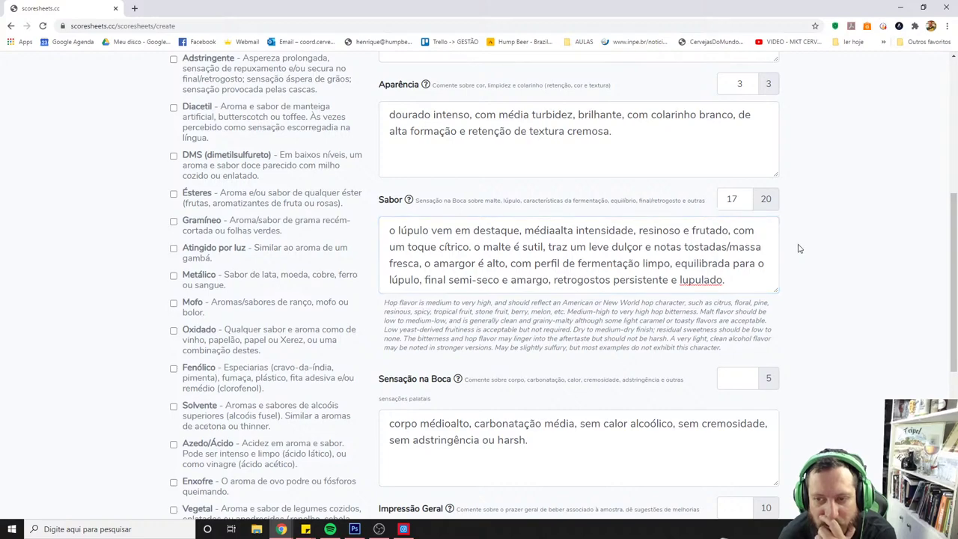
left_click(547, 233)
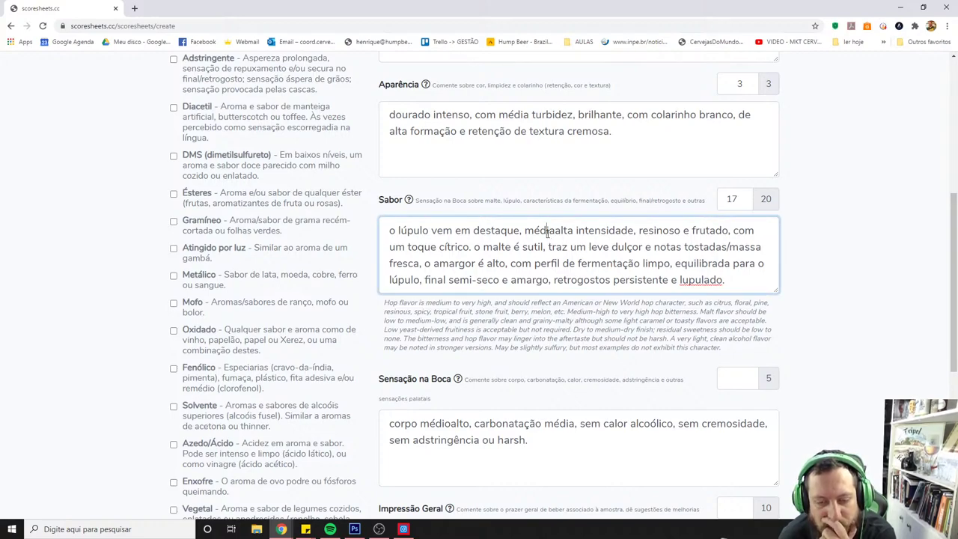
- Consult the style description for Sensação na Boca, hide the open descriptions, and score the section 5 out of 5
scroll(494, 217, "down", 2)
left_click(457, 280)
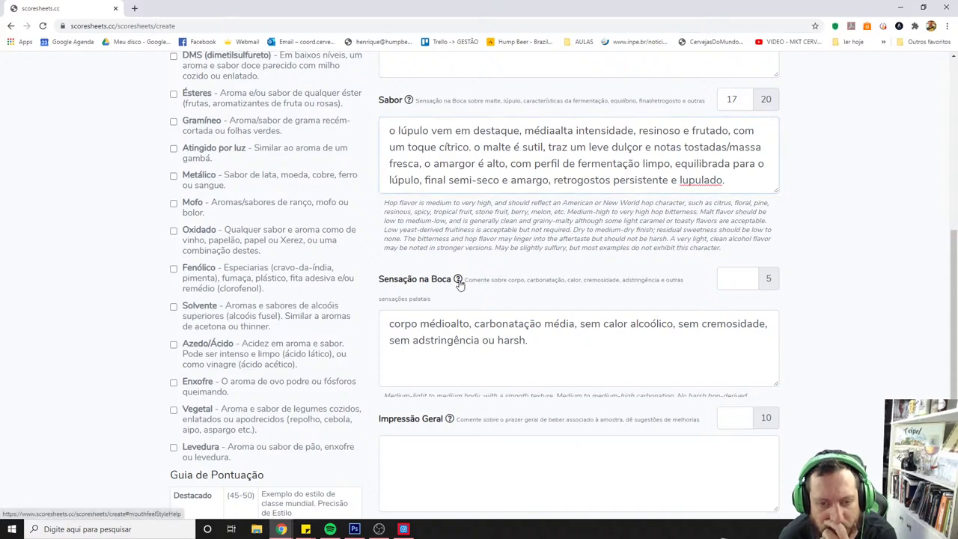
left_click(456, 280)
left_click(408, 100)
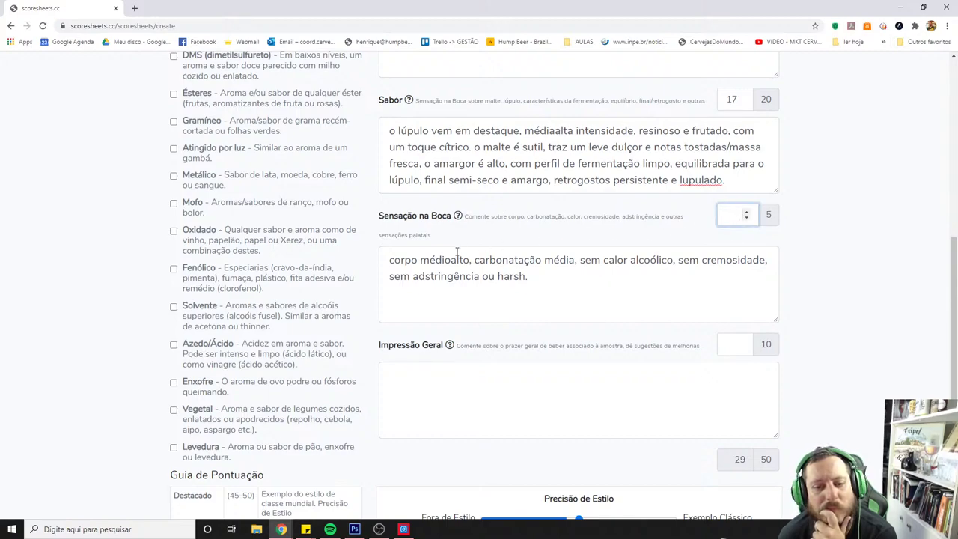
left_click_drag(434, 262, 464, 262)
left_click(734, 216)
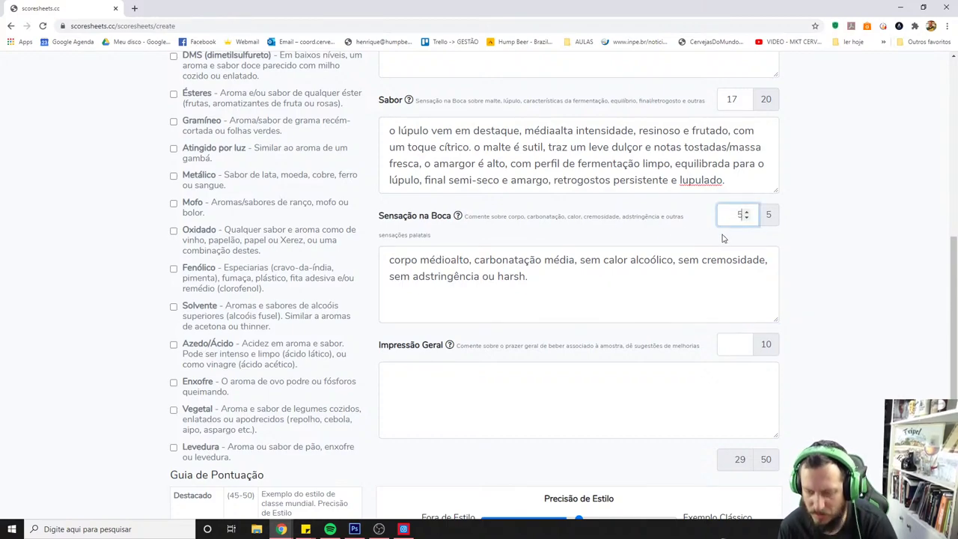
- Score the Impressão Geral section 7 out of 10
left_click(733, 344)
type("6")
left_click(809, 367)
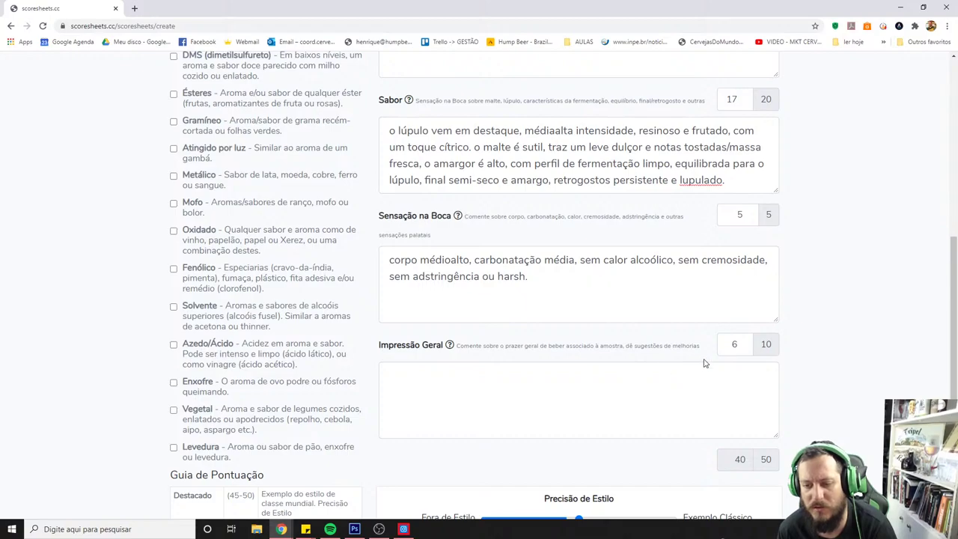
double_click(740, 345)
left_click(769, 355)
double_click(735, 344)
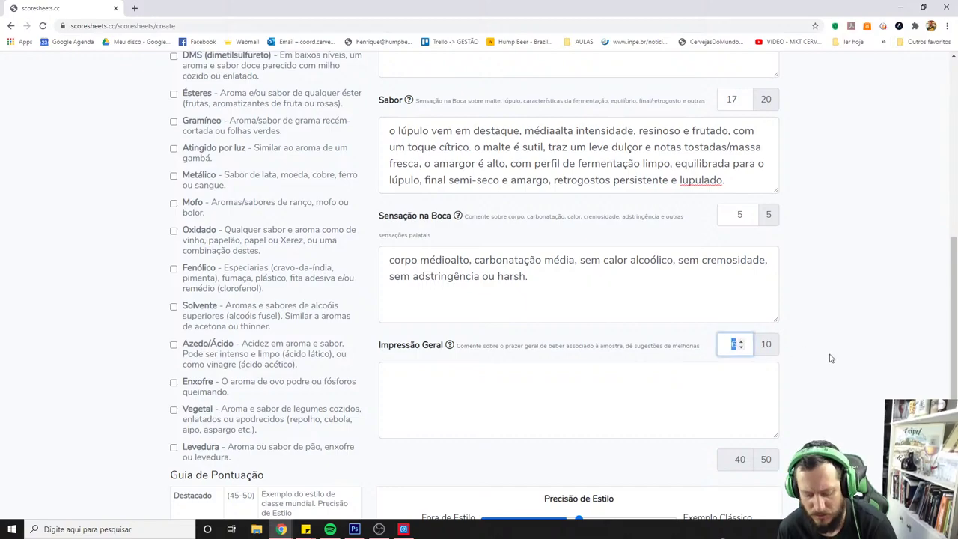
type("7")
left_click(829, 358)
- Review the earlier sections and open the Impressão Geral comment with "a cerveja está bem dentro do estilo mas precisa de pequenos ajustes."
scroll(576, 378, "up", 6)
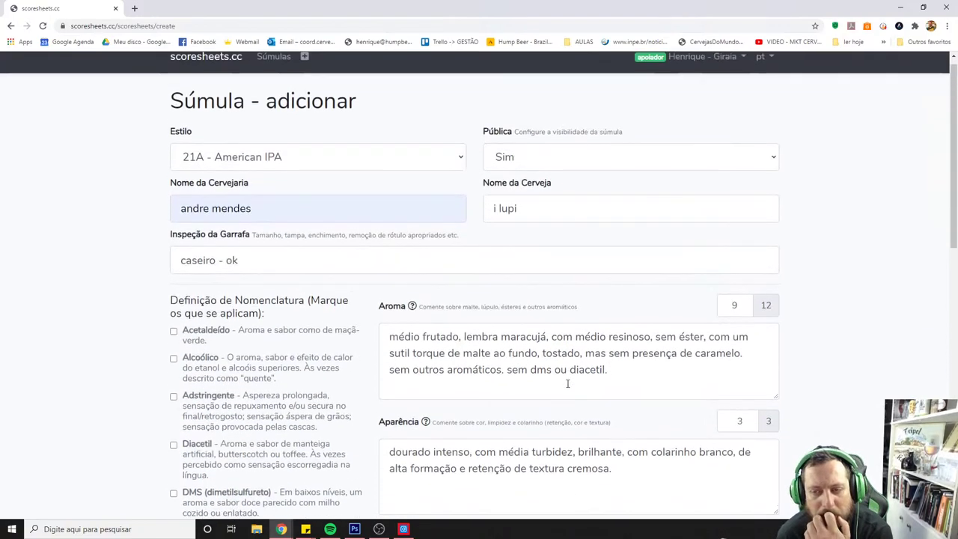
scroll(567, 384, "down", 8)
left_click(505, 289)
type("a cerveja está ")
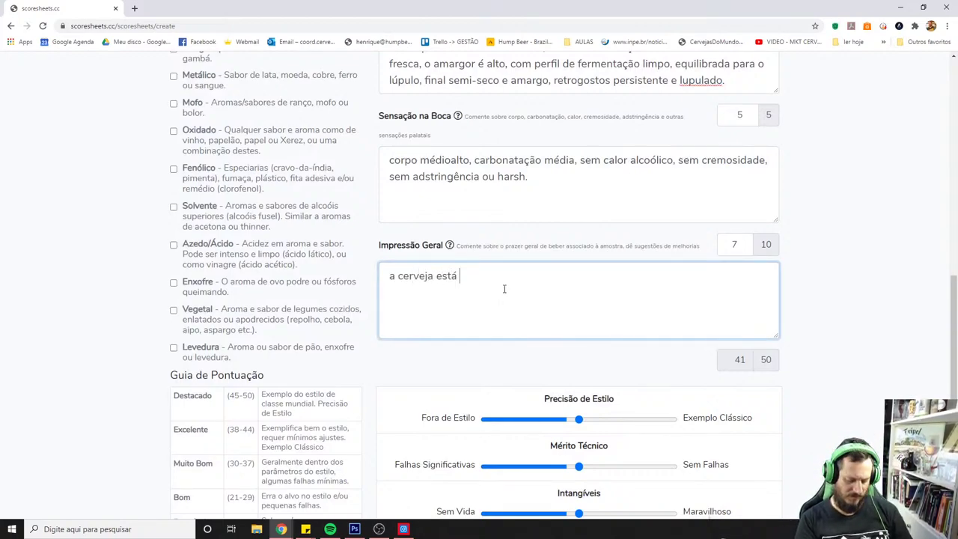
type("bem den")
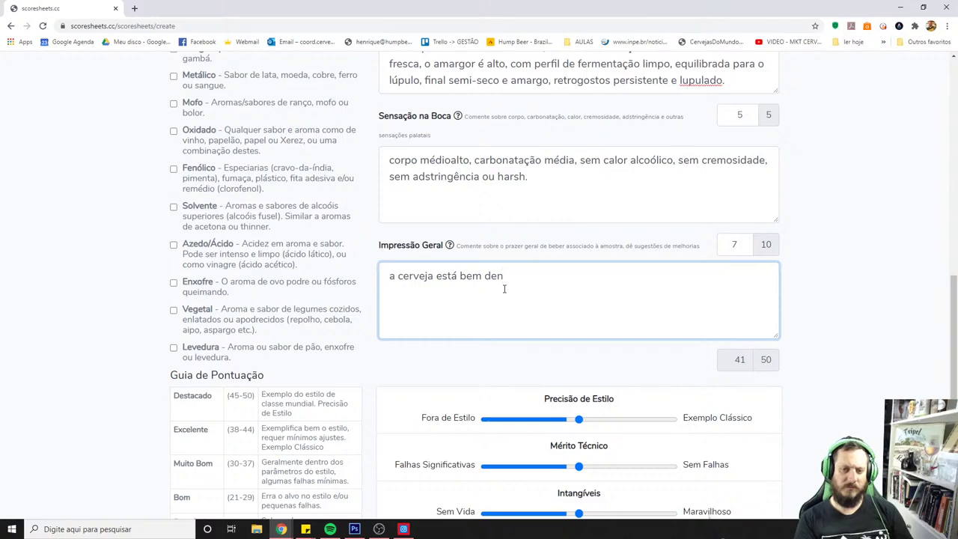
type("tro do estilo")
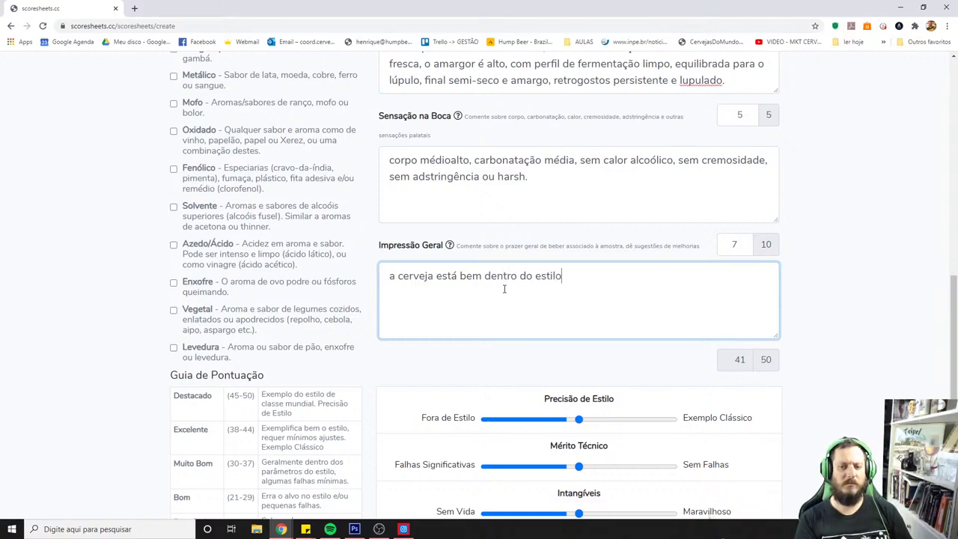
type(" mas precisa de pe")
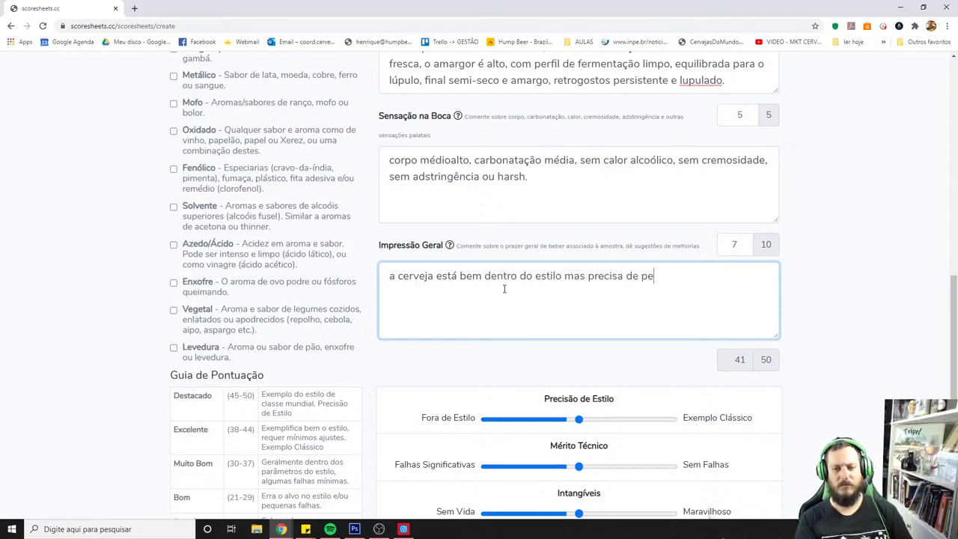
type("quenos ajuste")
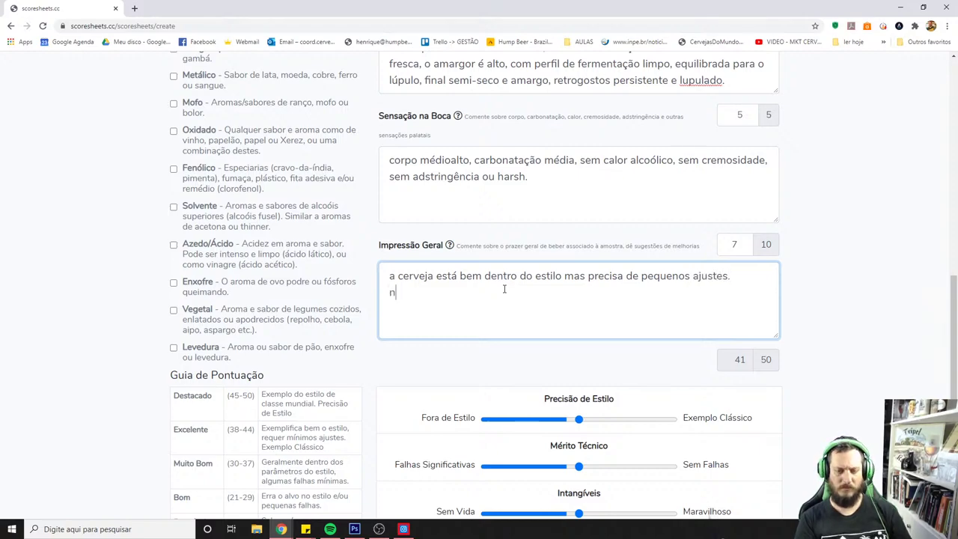
type("s.")
key("Return")
- Add the aroma suggestion "no aroma precisa ter mais um pouco de lúpulo, acrescente mais lúpulo no dry hop" to the Impressão Geral comment
type("no aroma precisa ter mais u")
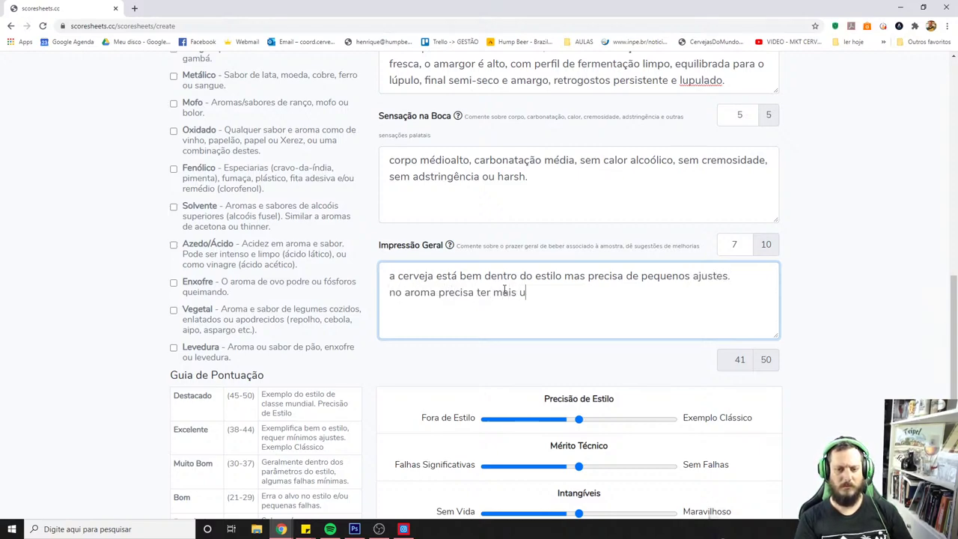
type("m pouco de lúpulo, a")
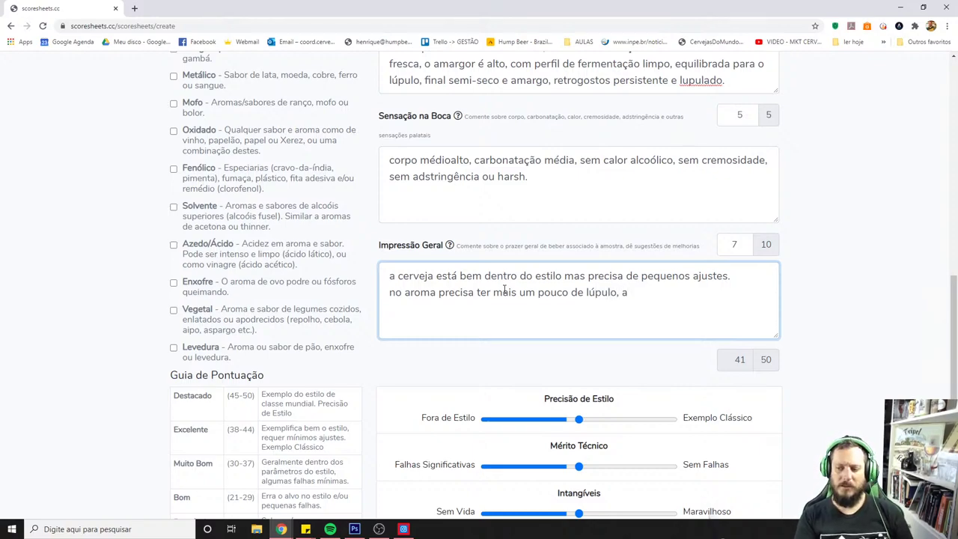
type("crescente")
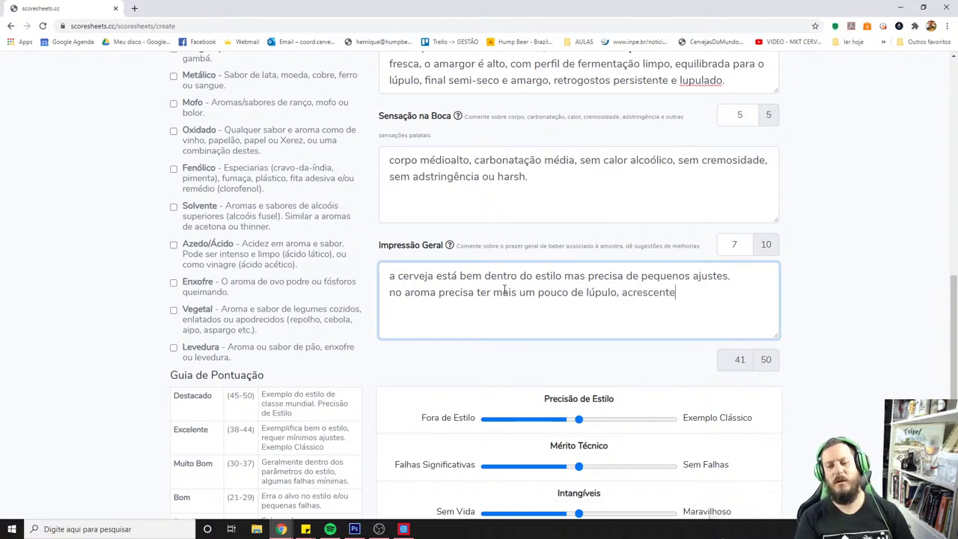
type(" mai")
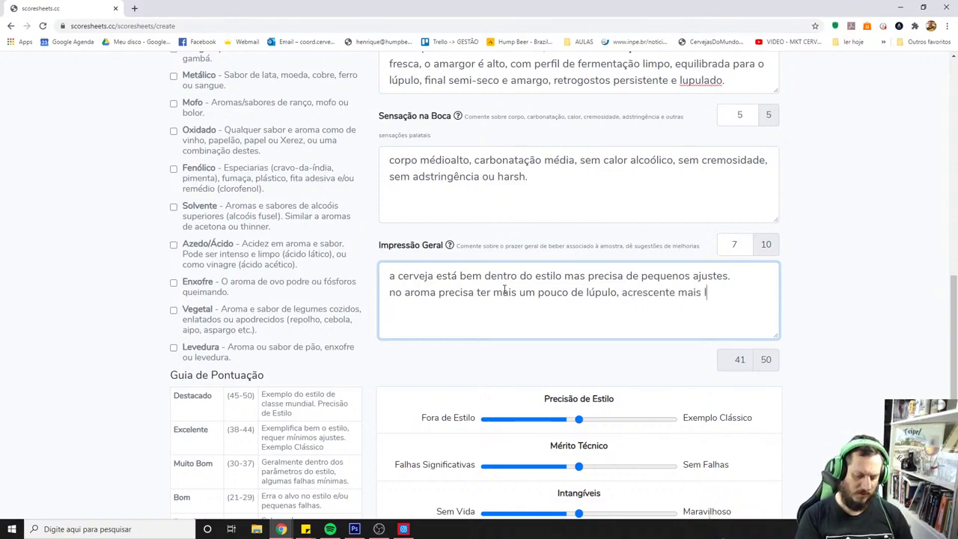
type("s lúp")
key("BackSpace")
type("úpul")
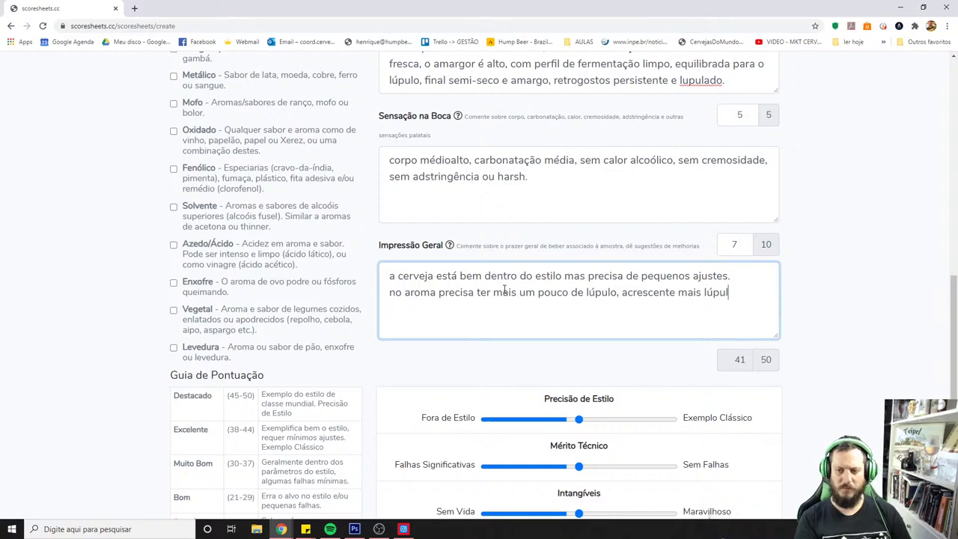
type("o no dry hop")
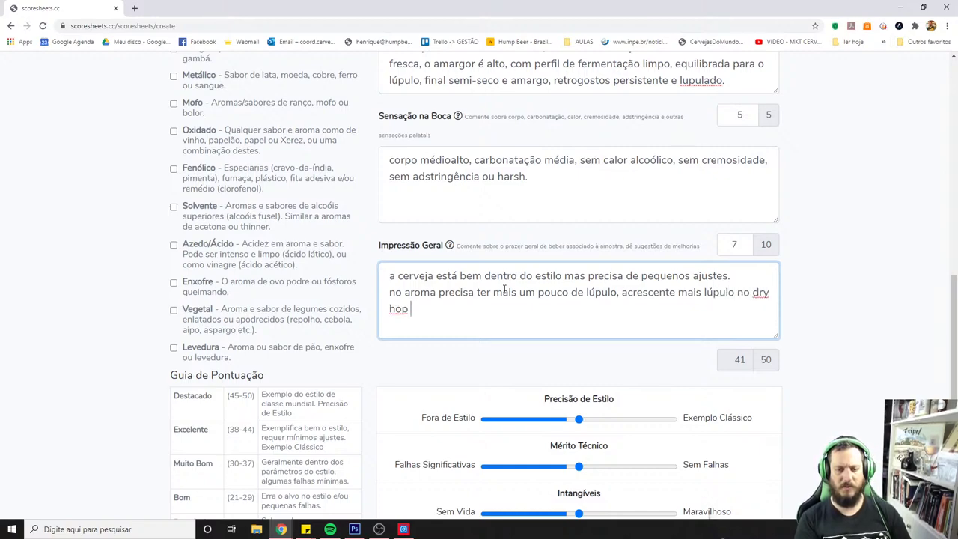
- Extend the dry hop suggestion with the alternatives ", ou mude o lúpulo ou ainda o tempo de adição,"
type(", ou mud")
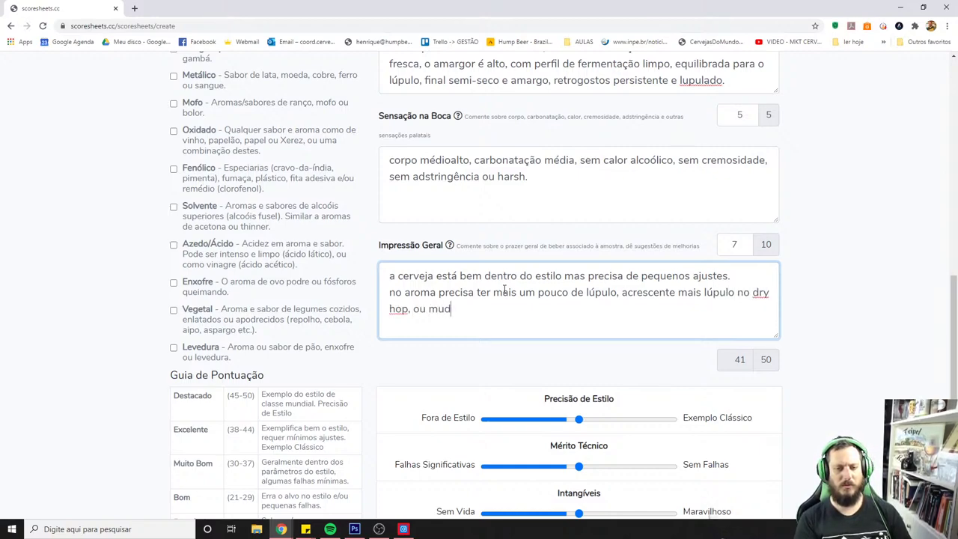
type("e o lúpulo pa")
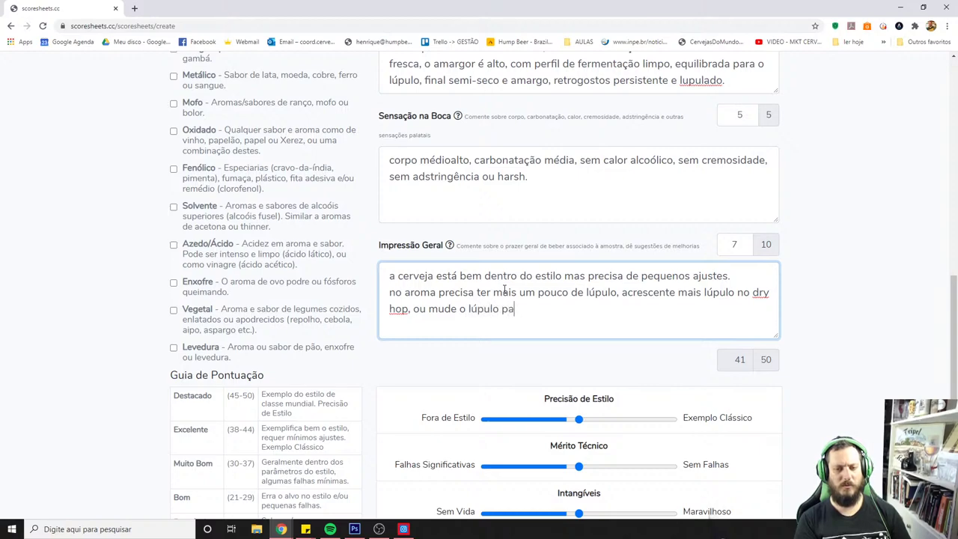
key("BackSpace")
key("BackSpace")
key("BackSpace")
type(", ou mude o lúpulo ou ")
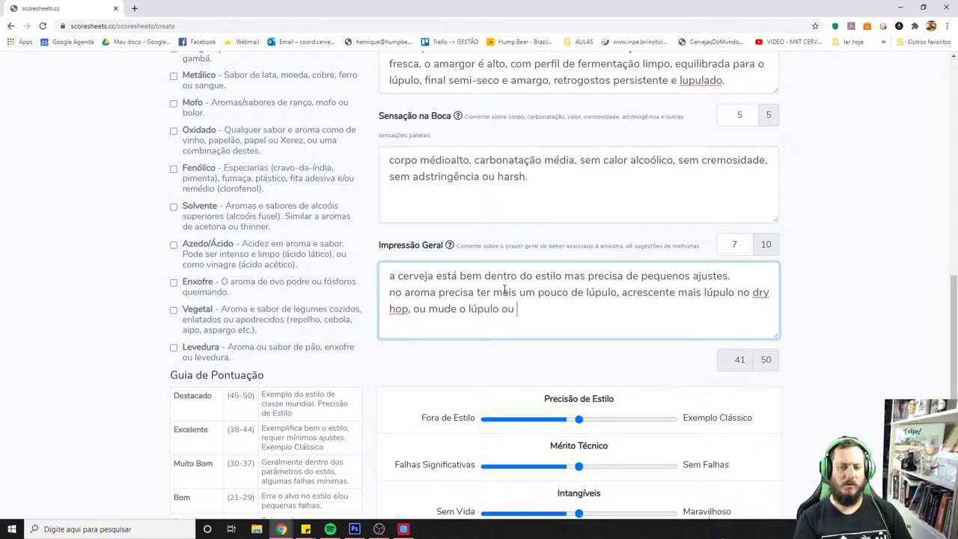
type("ainda o tempo de ")
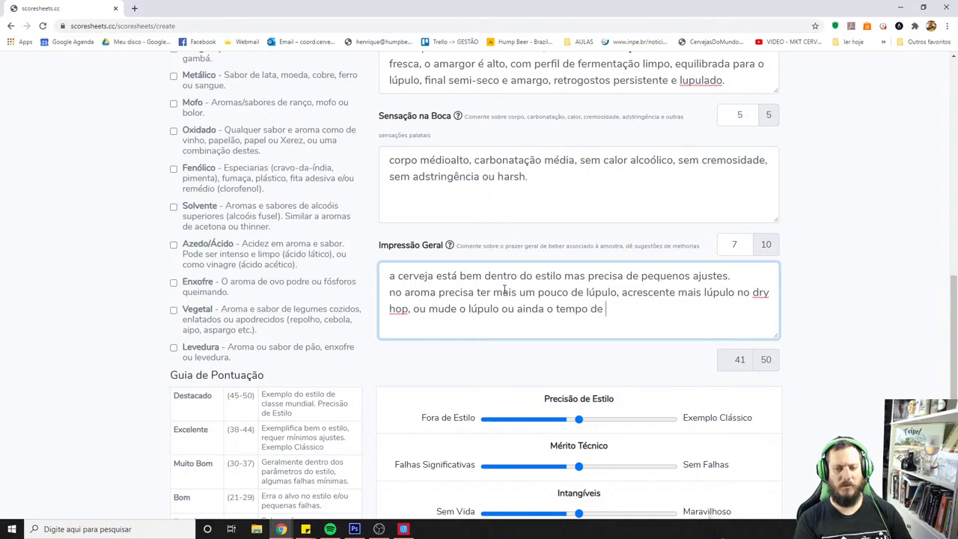
type("adição, p")
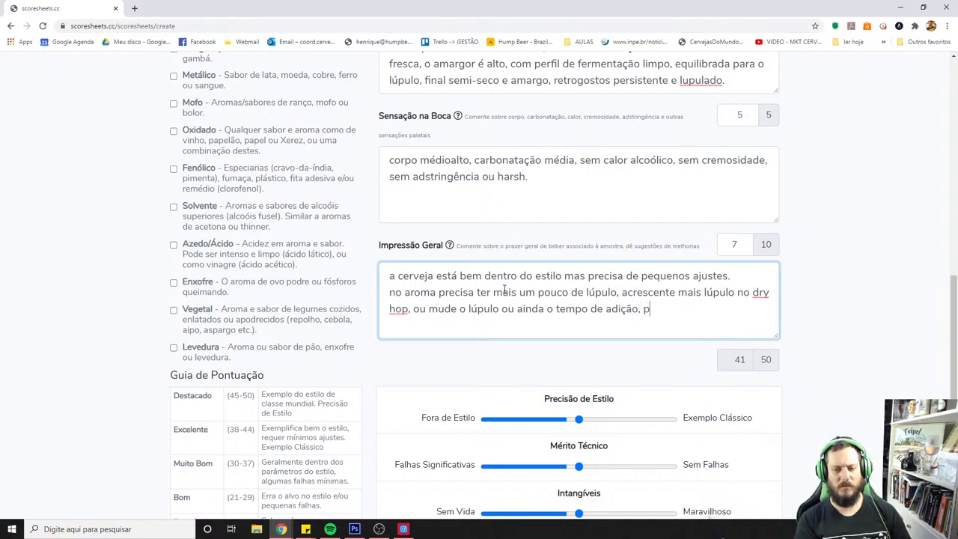
- Finish the aroma suggestion with "precisa ter mais aroma de lúpulo, principalmente cítrico e frutado."
type("recisa ter mais aroma de")
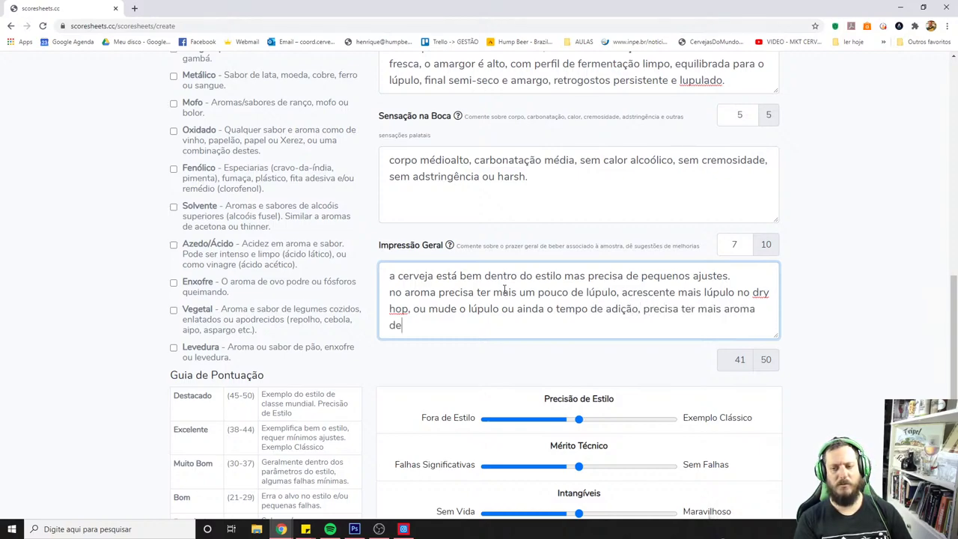
type(" lúpulo, principalmente ")
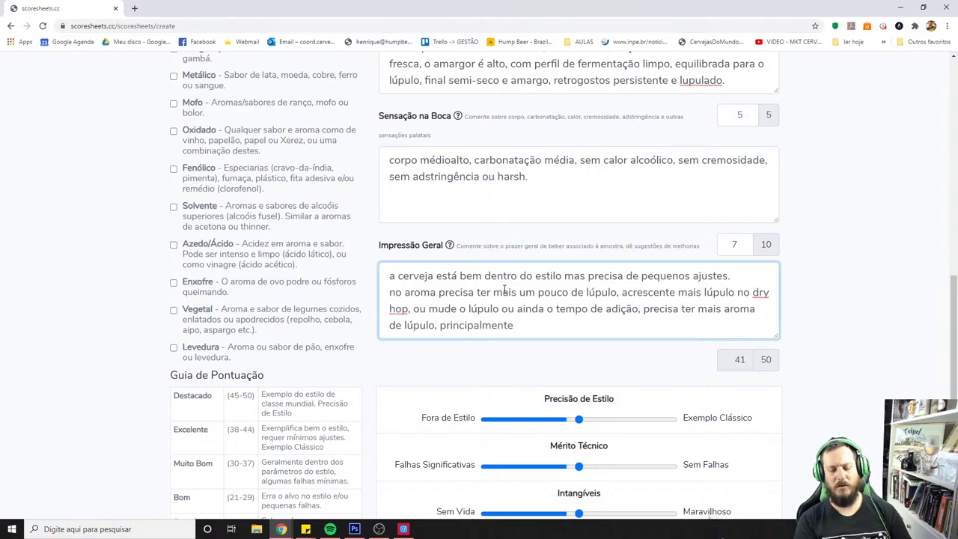
type("cítrico")
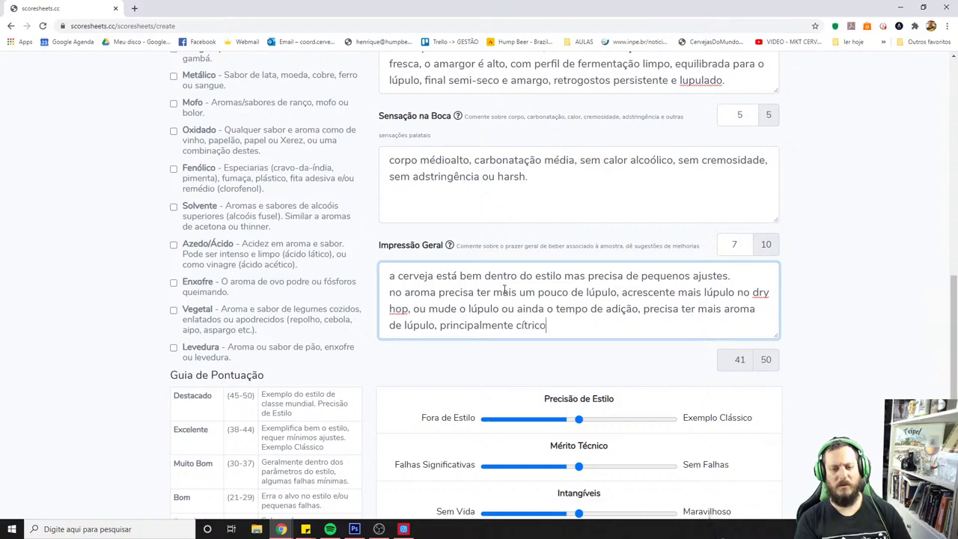
type(" e frutad")
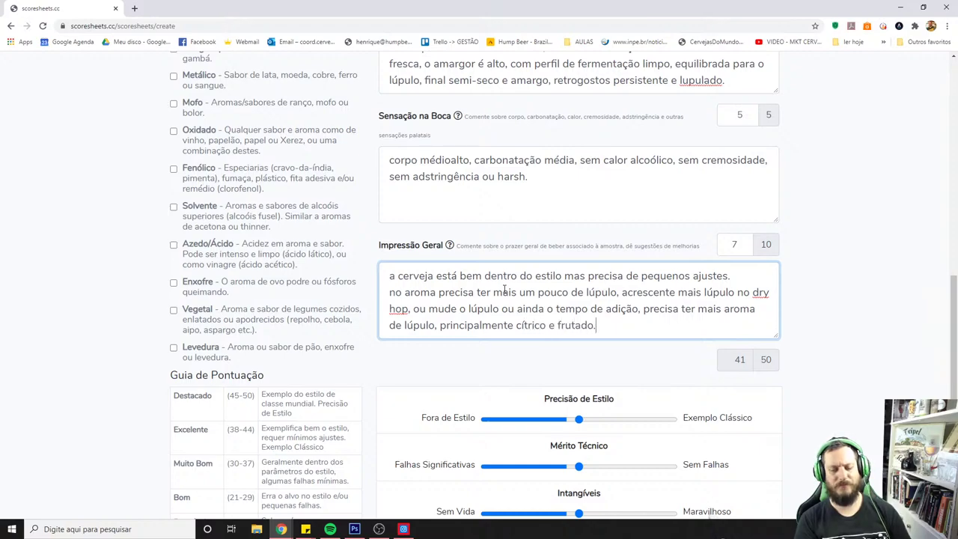
type("o. ")
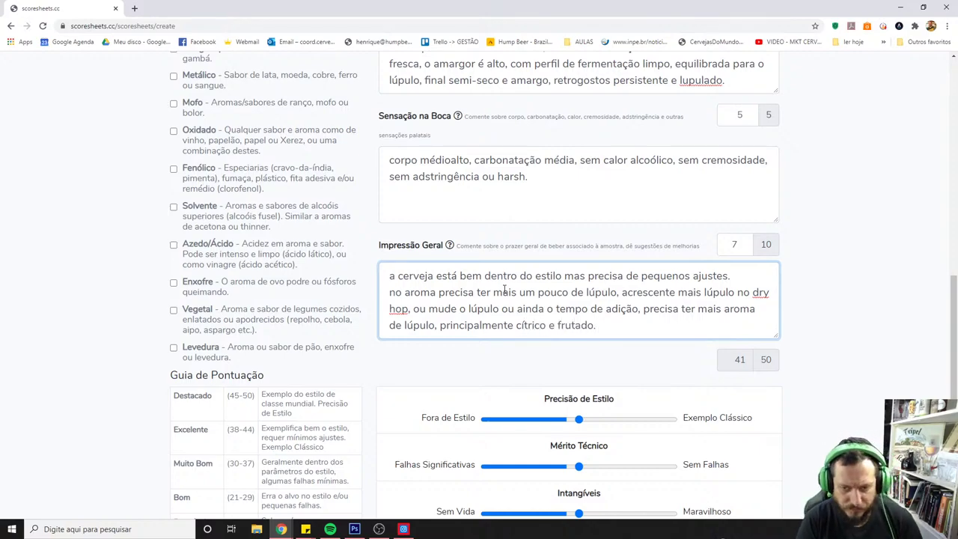
- Add the malt remark "o perfil de malte é ok, parabéns." and start a new line in the comment
type("o perfil de malte é ok.")
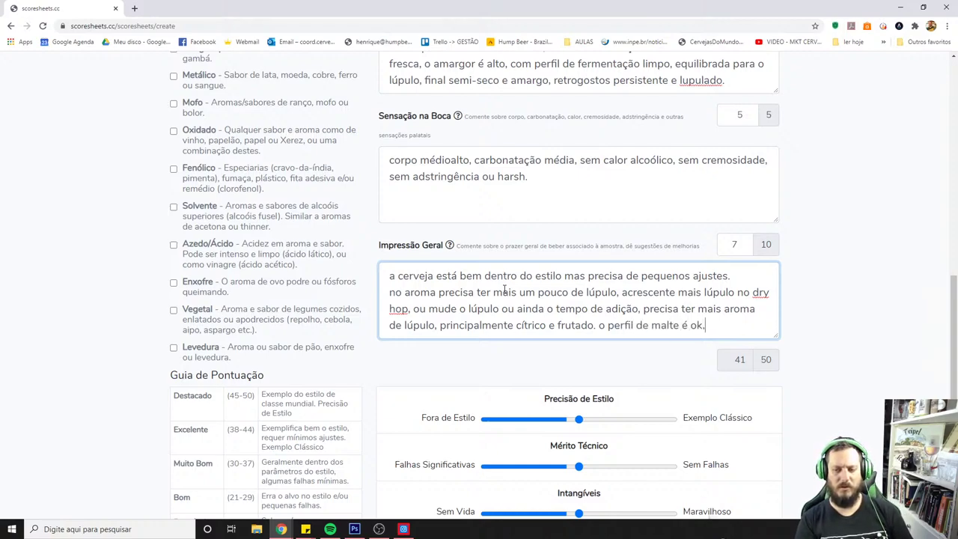
key("BackSpace")
type(", para")
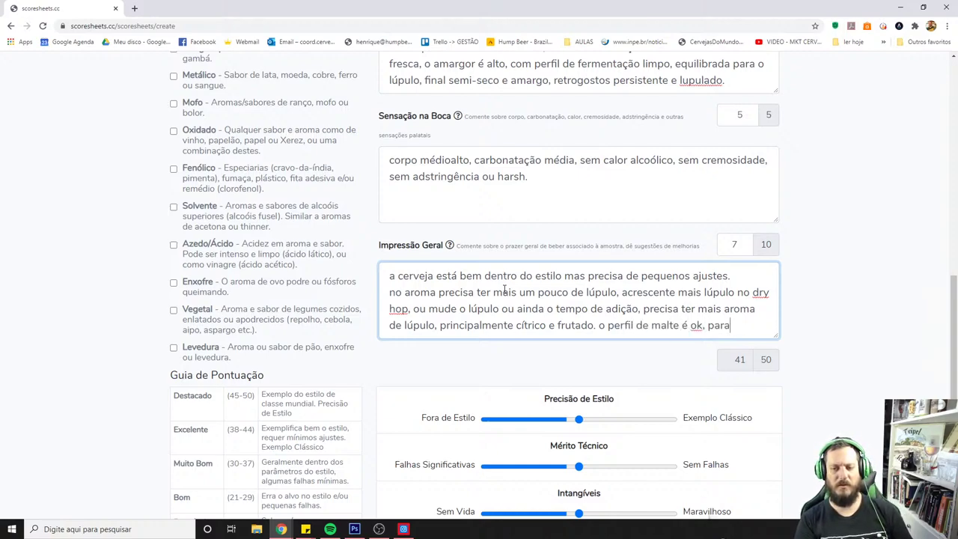
type("béns.")
key("Return")
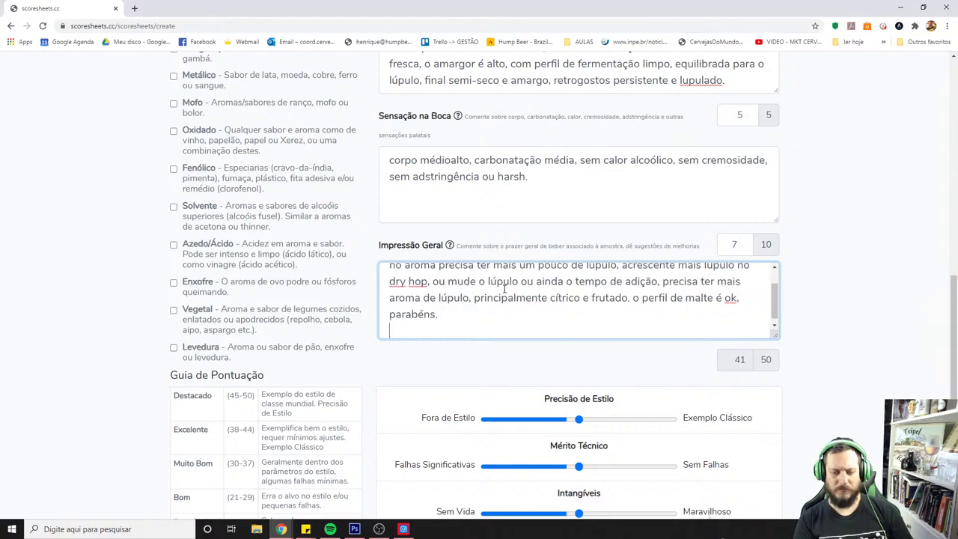
- Write the bitterness remark "o amargor apesar do estilo permitir ele ser alto, está um pouco além do agradável e tira drinkability"
type("o amar")
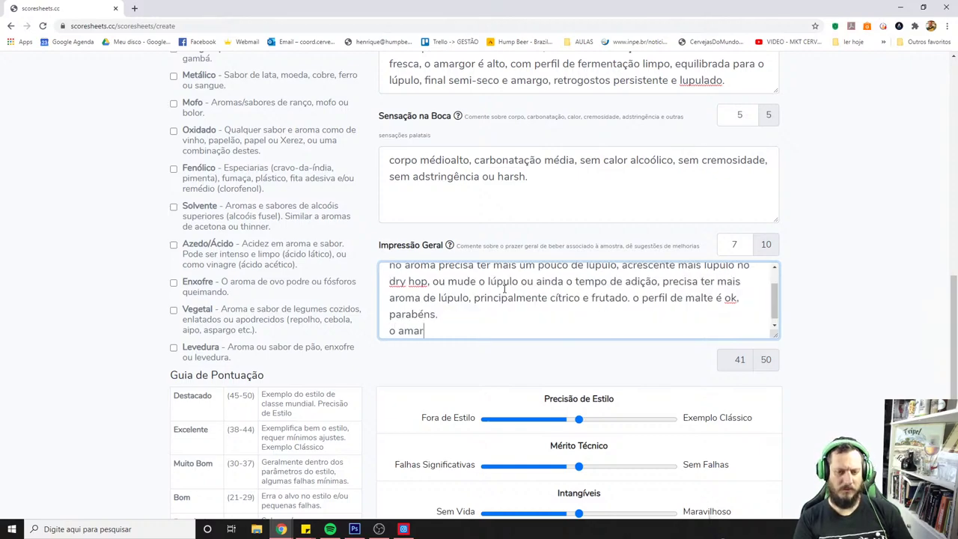
type("gor ape")
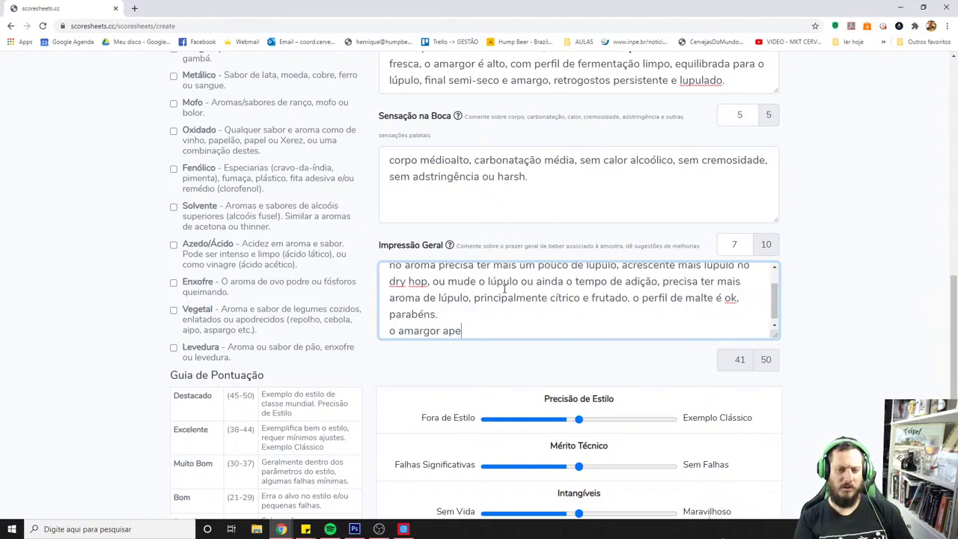
type("sar do estilo per")
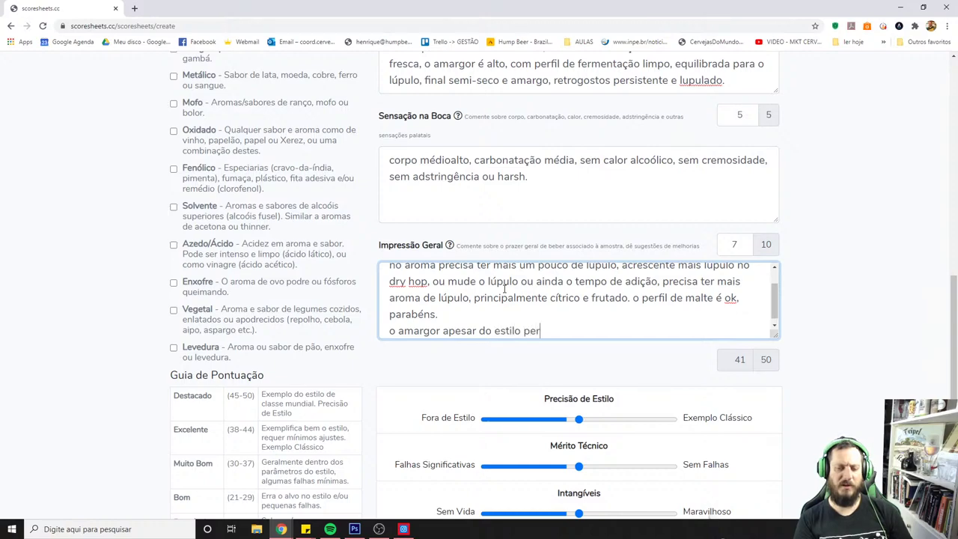
type("f")
key("BackSpace")
type("mitir ele")
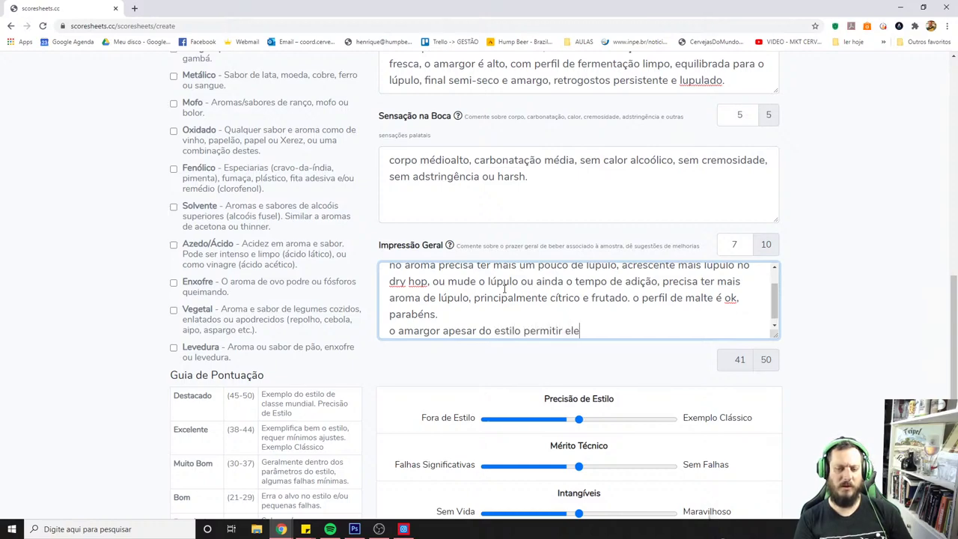
type(" ser alto, está um")
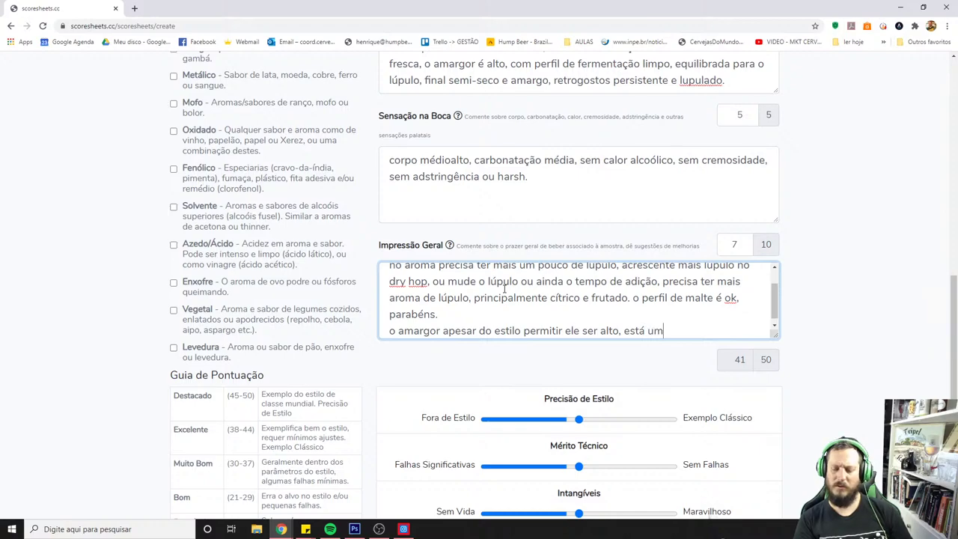
type(" pouco alem")
key("BackSpace")
key("BackSpace")
key("BackSpace")
key("BackSpace")
key("BackSpace")
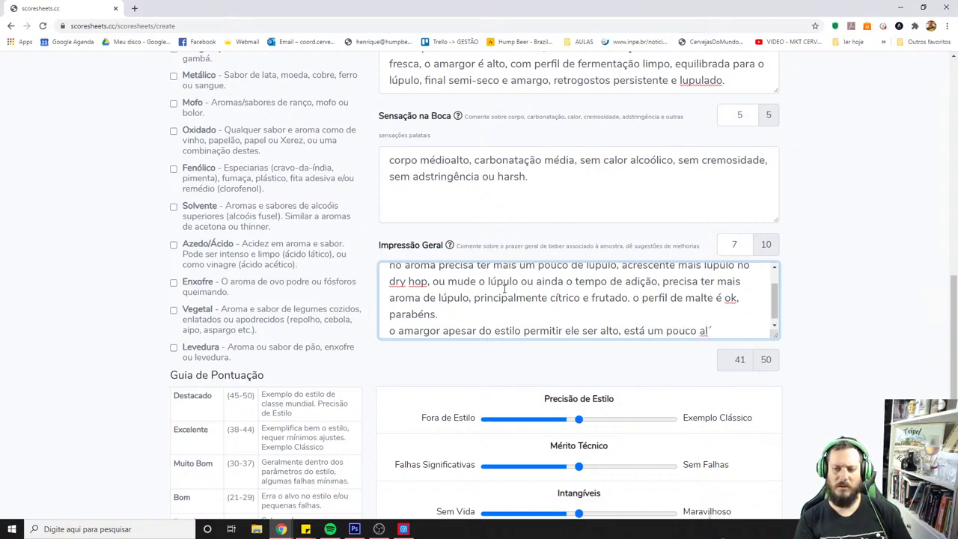
type("lém do agradáv")
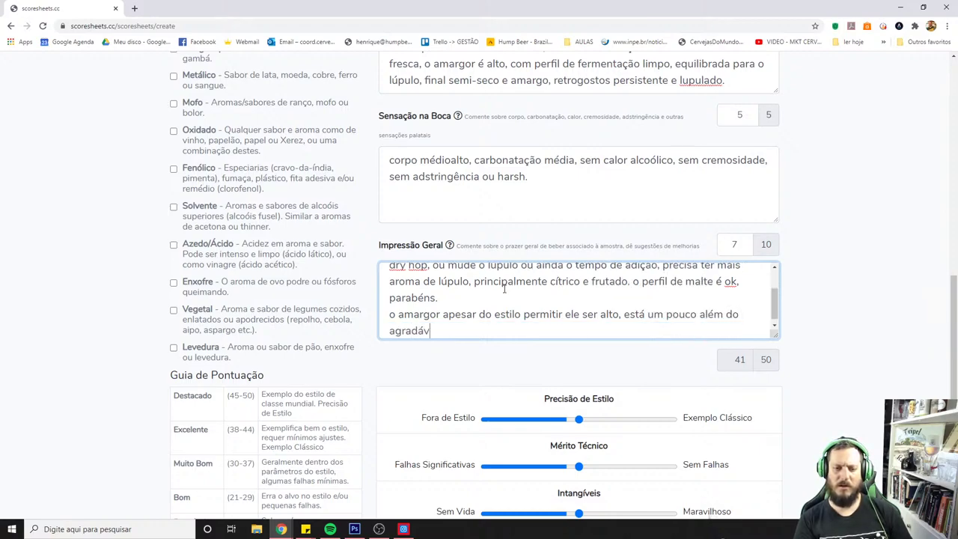
type("el e tira drinkability.")
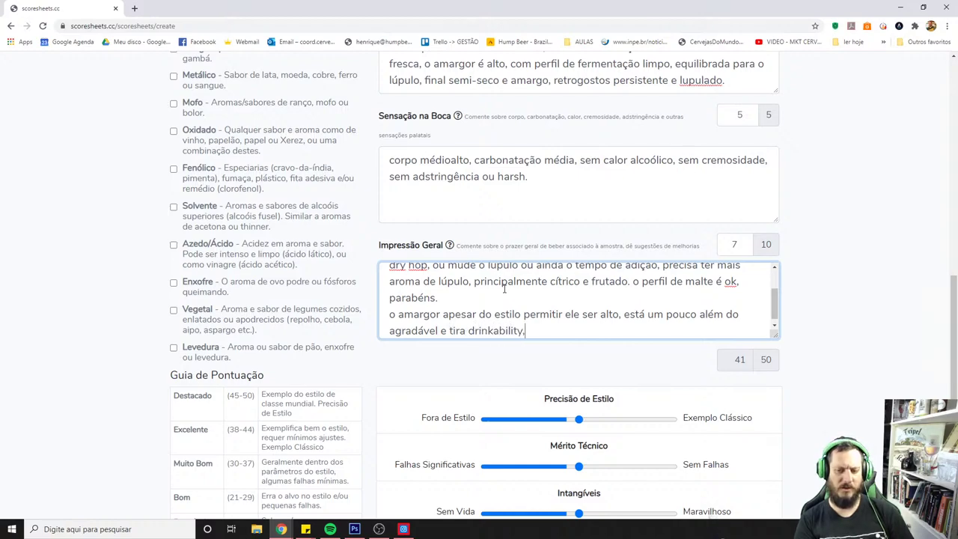
- Extend the bitterness remark with ", eu particularmente reduziria um pouco este amargor para dar mais equilíbrio,"
key("BackSpace")
type(", eu ")
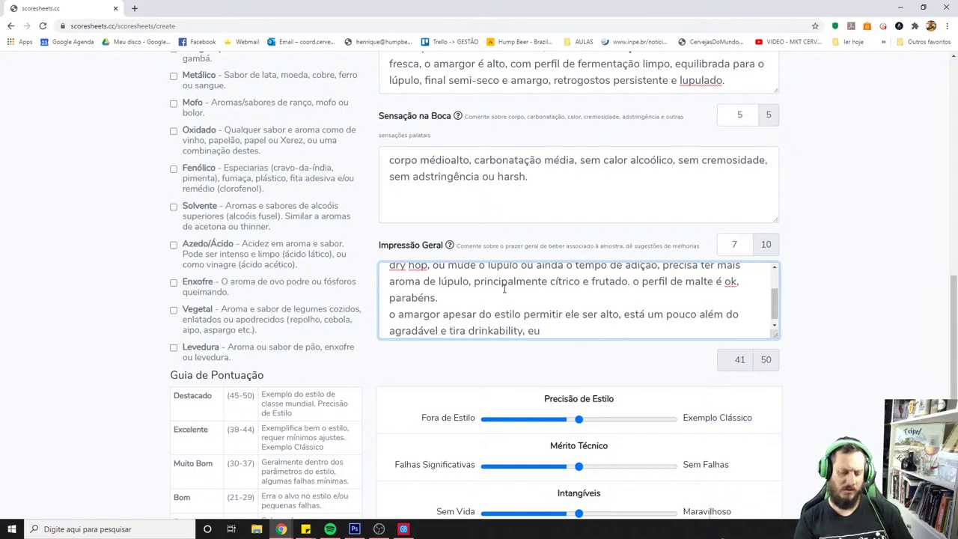
type("particup")
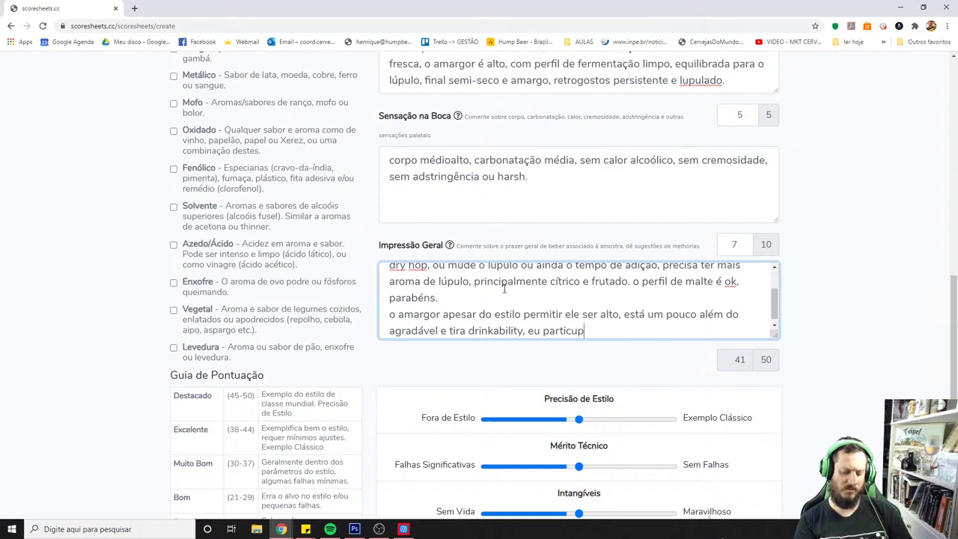
key("BackSpace")
type("larmente redu")
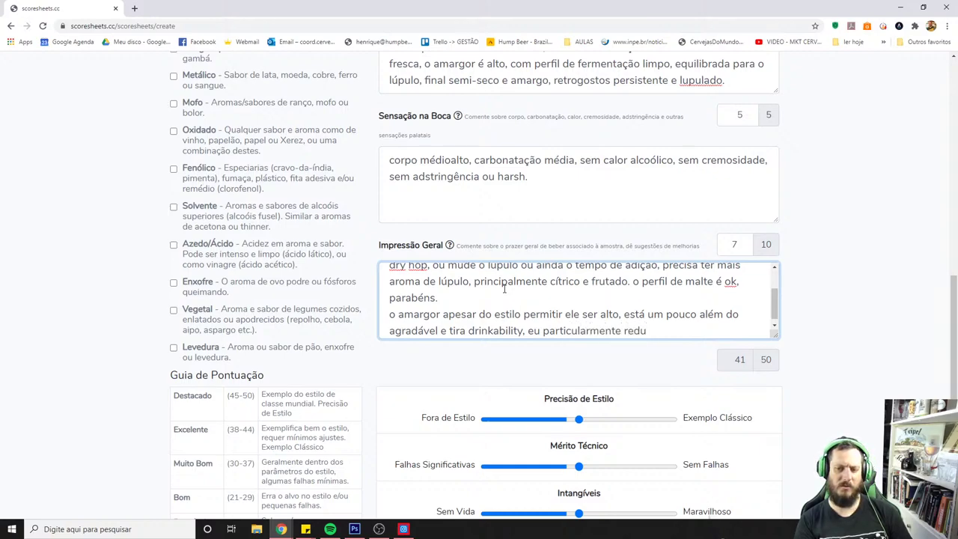
type("ziria um pouco este ")
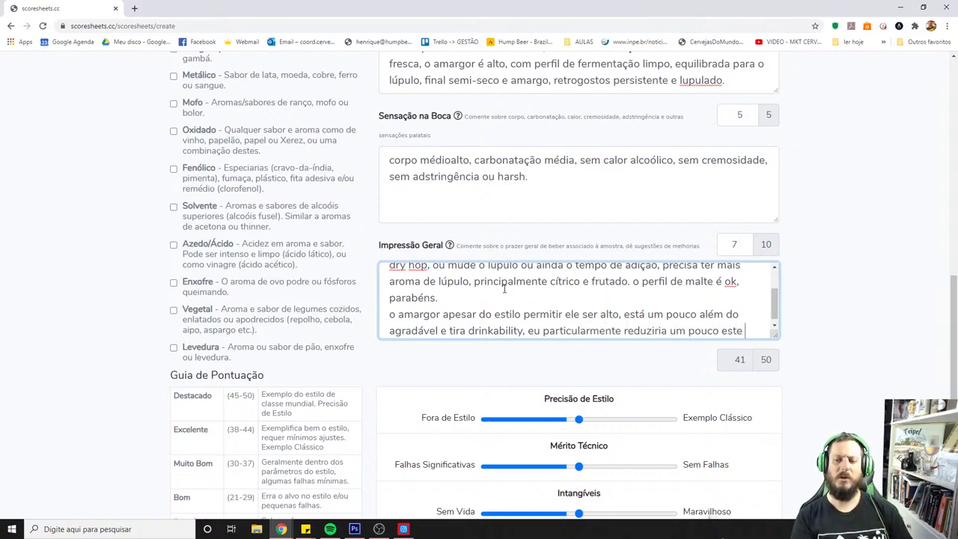
type("amargor para dar ")
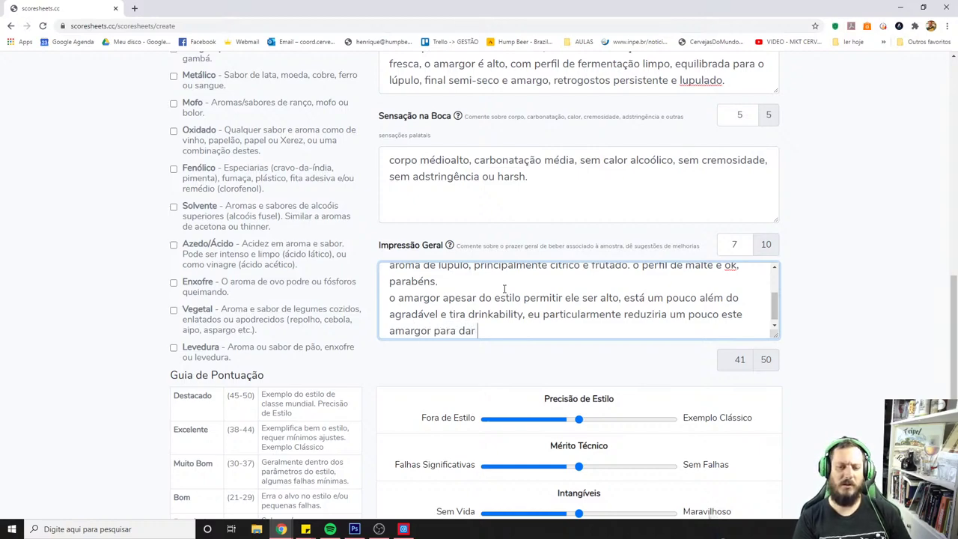
type("mais equilíbrio,")
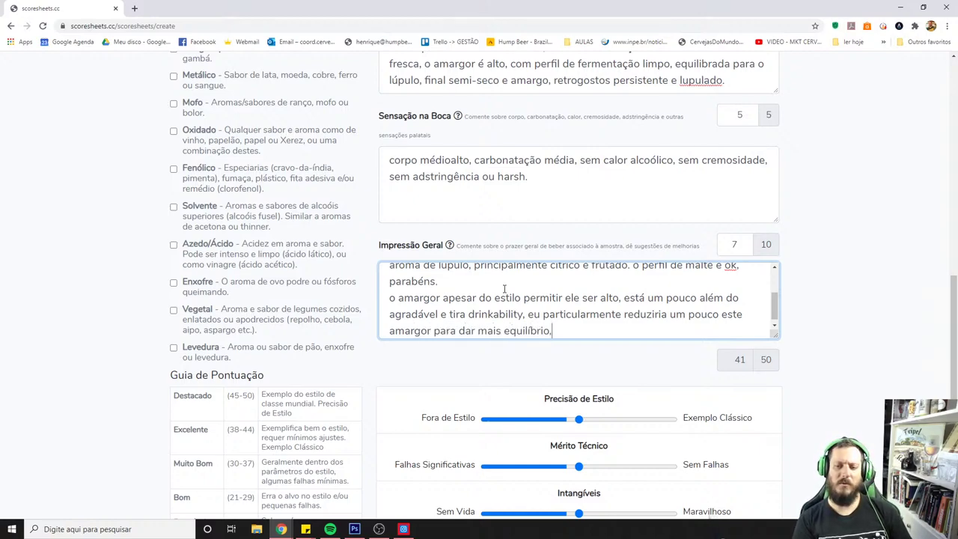
- Finish the bitterness suggestion with "um pouco, tipo 5ibu e testava novamente." and start a new line
type(" um pouco, tipo")
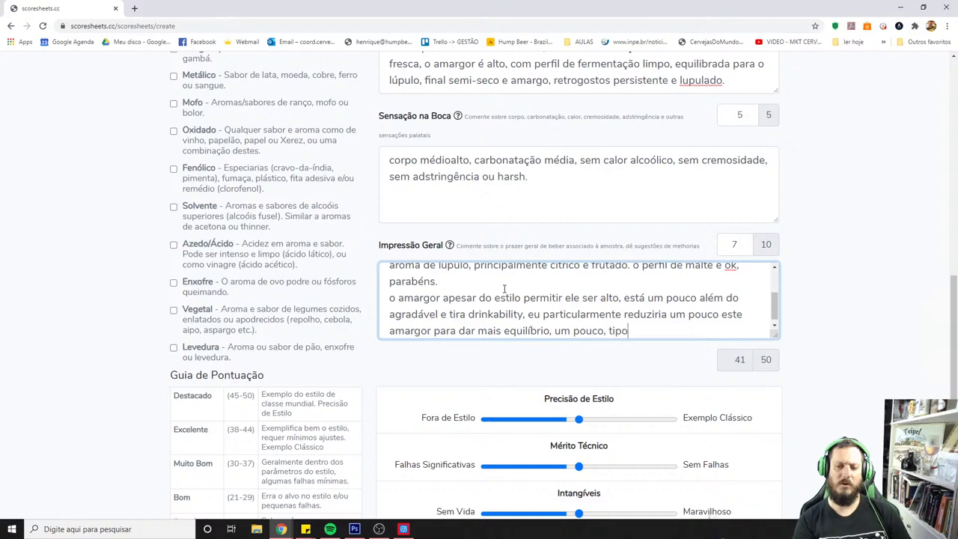
type(" 5ibu e ")
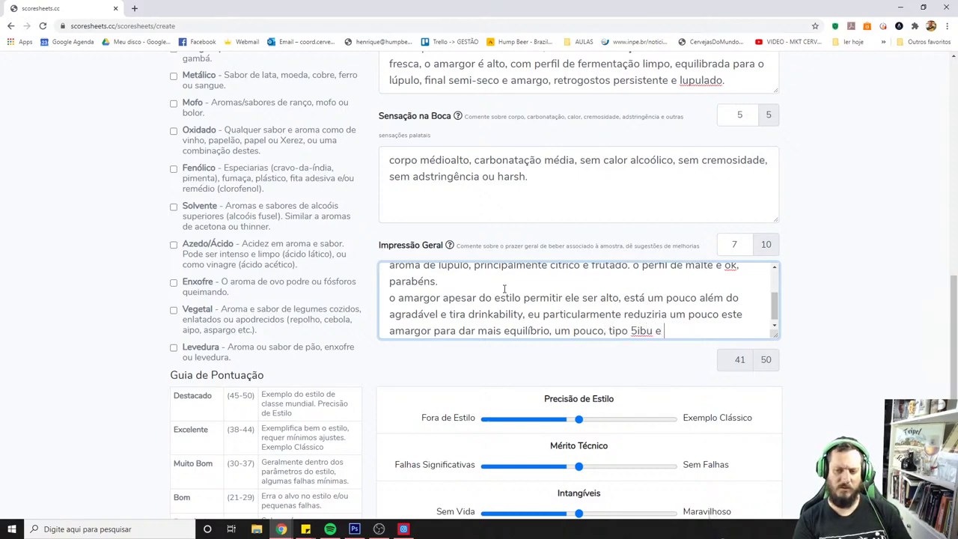
type("e")
key("BackSpace")
type("testava n")
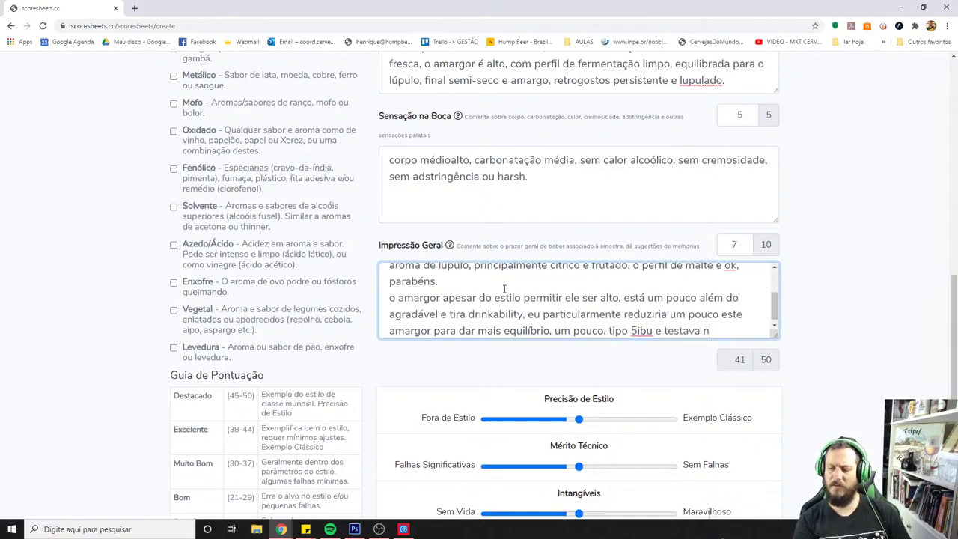
type("ovamente.")
key("Return")
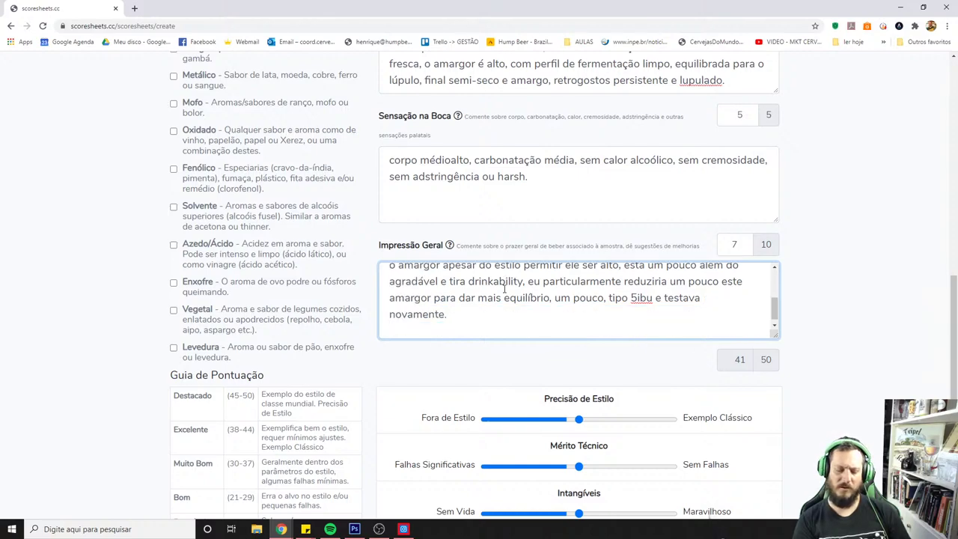
- Add the remark "não tem harsh, mesmo com tudo isso de amargor, parabéns." to the overall impression
type("n")
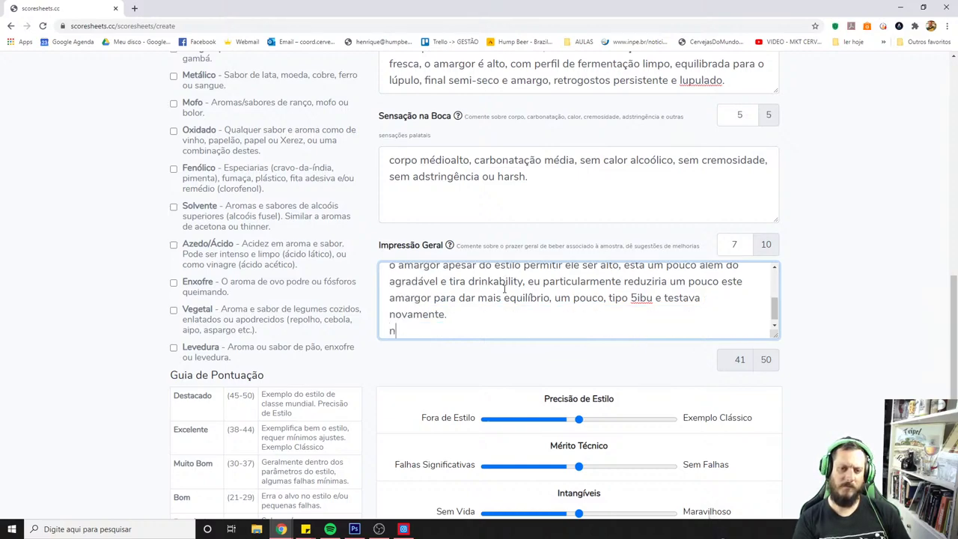
type("ão tem harsh, me")
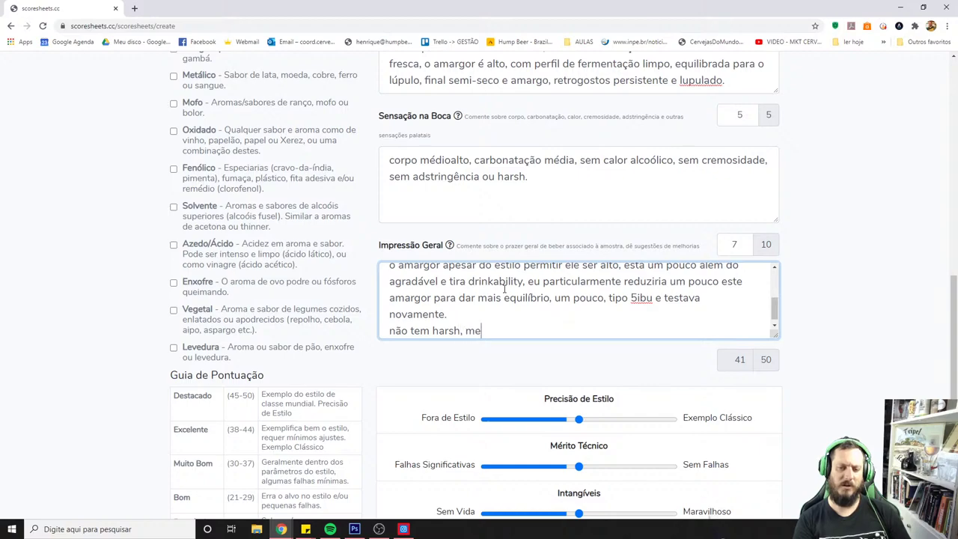
type("smo com tudo isso de ama")
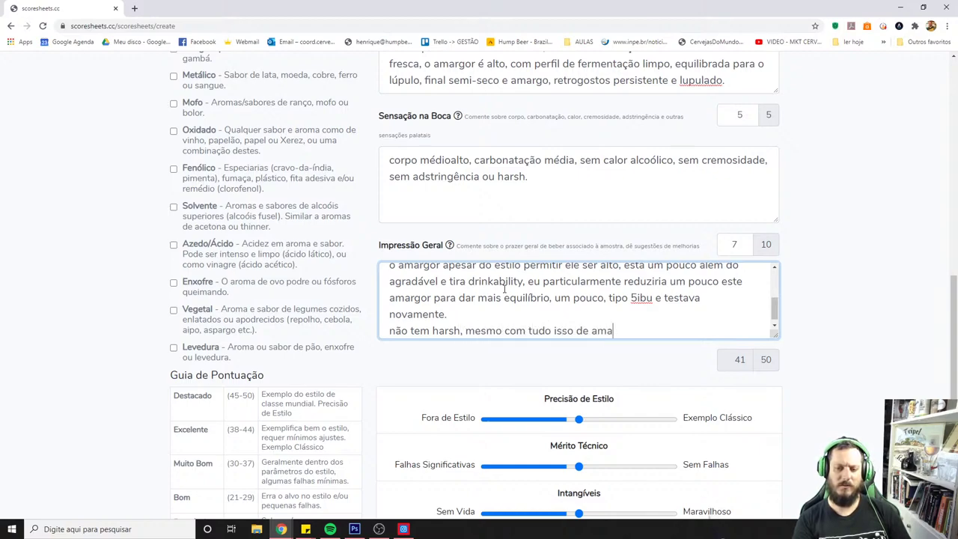
type("rgor, para")
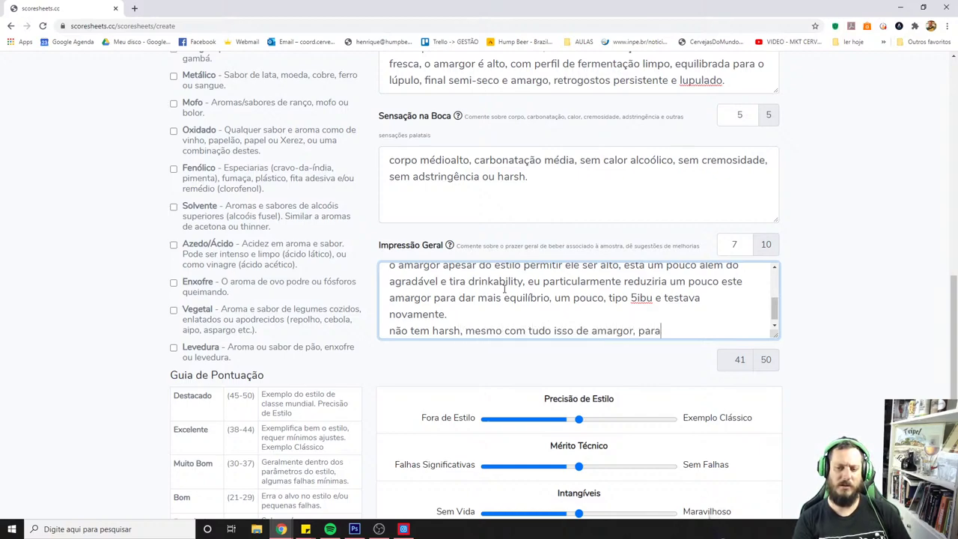
type("bén .")
key("BackSpace")
key("BackSpace")
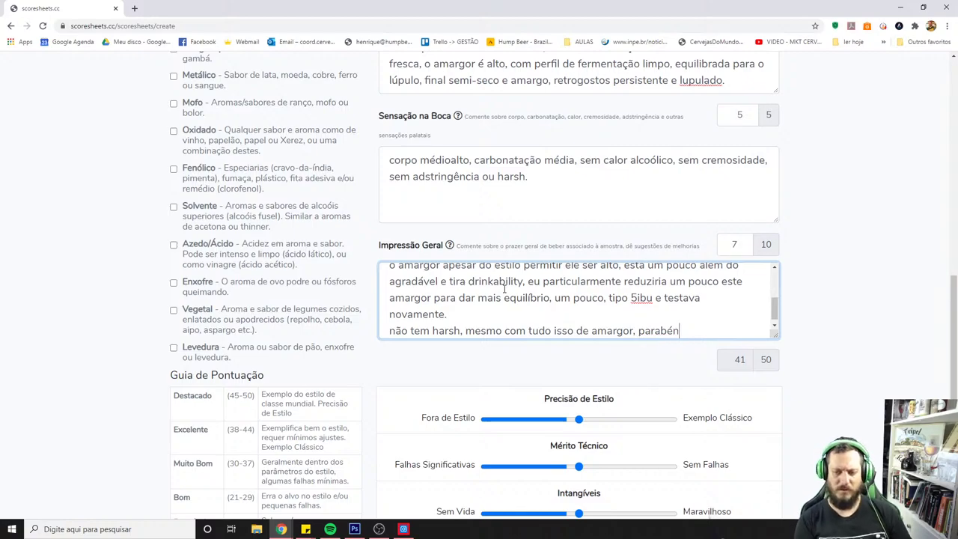
type("s.")
- Close the overall impression on a new line with "uma boa ipa que está faltando um pouco de aroma e sobrando um pouco de amargor."
scroll(605, 274, "up", 5)
scroll(605, 274, "up", 2)
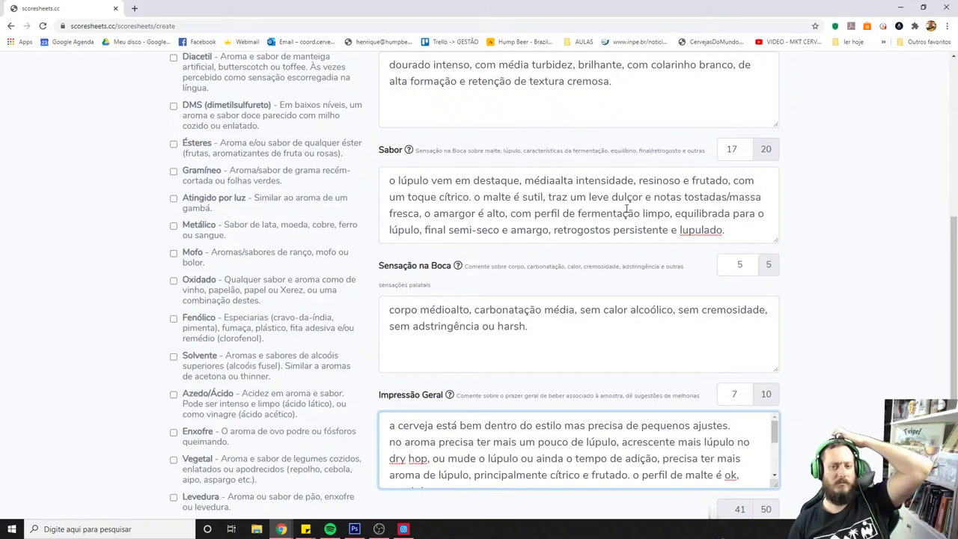
scroll(627, 209, "up", 3)
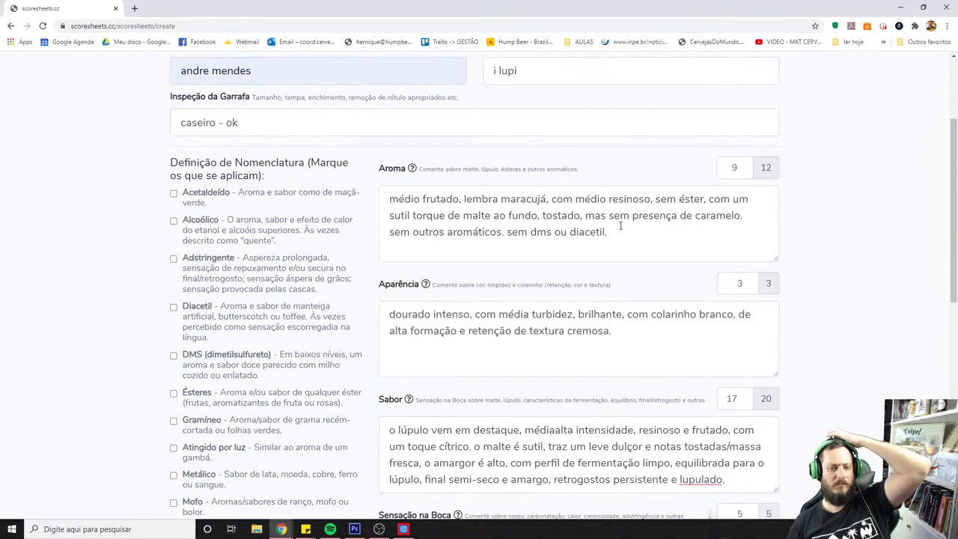
scroll(620, 226, "down", 7)
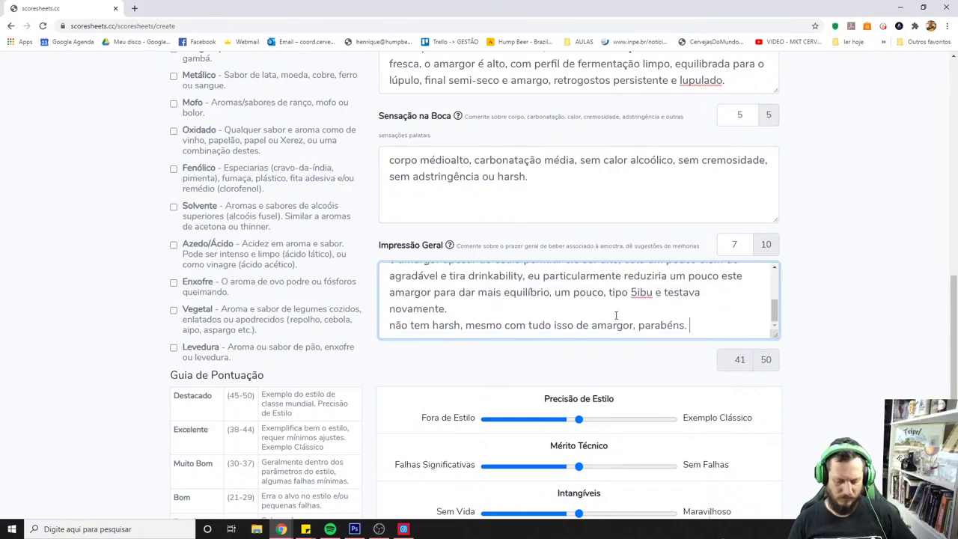
key("Return")
type("uma boa ip")
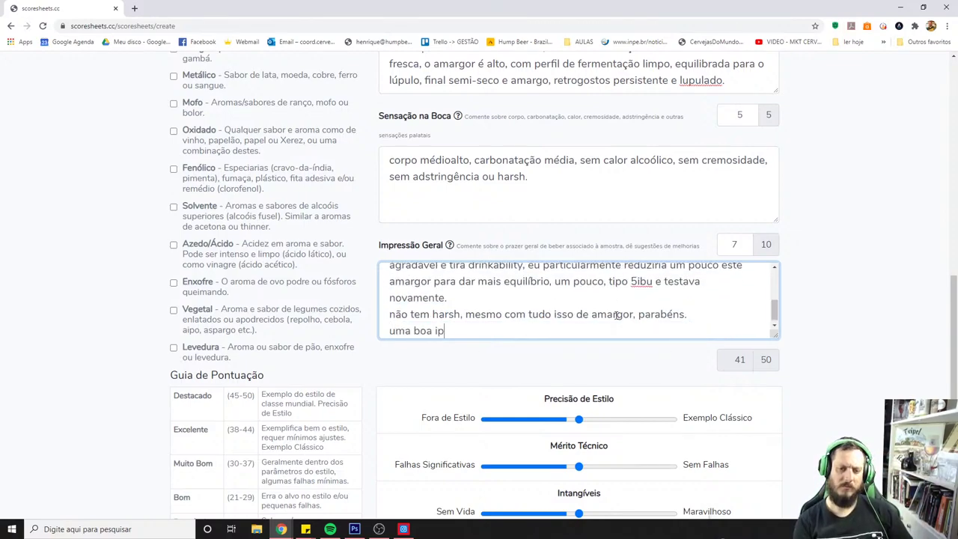
type("a que está falatan")
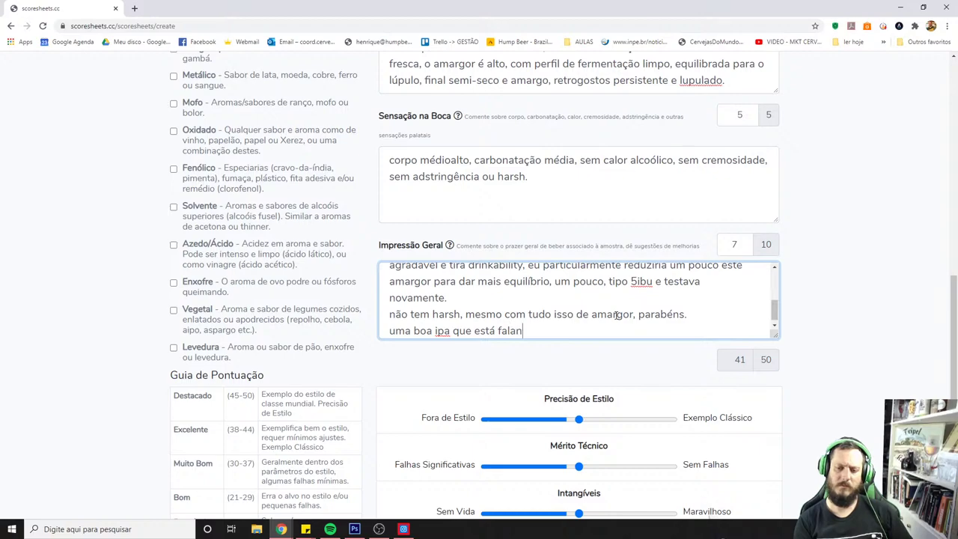
key("BackSpace")
type("tando um")
key("ctrl+BackSpace")
key("ctrl+BackSpace")
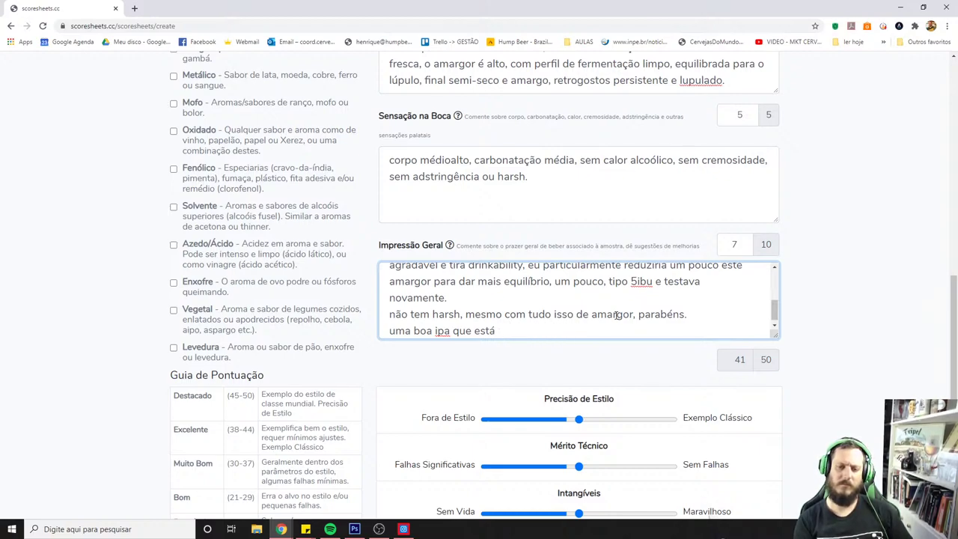
type("faltando um pouco de ")
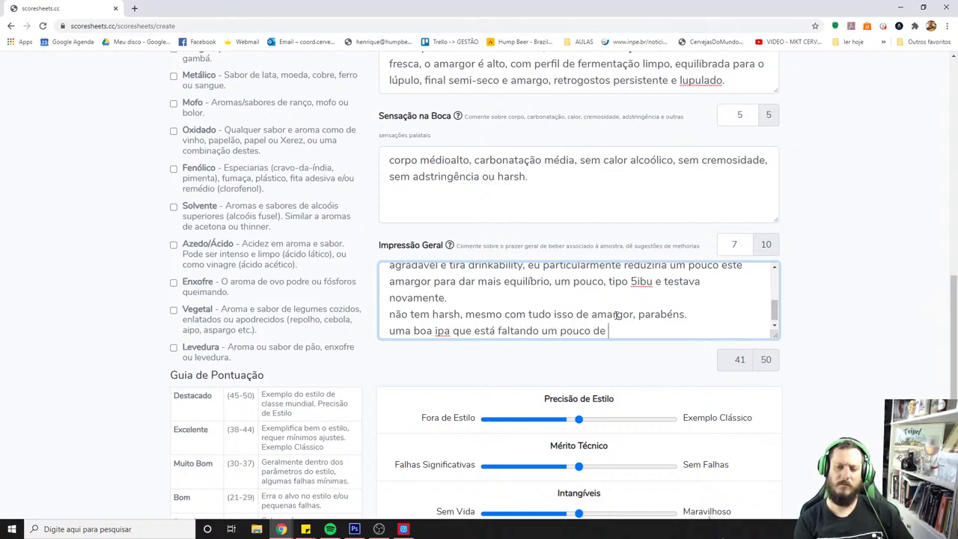
type("aroma e sobrando um po")
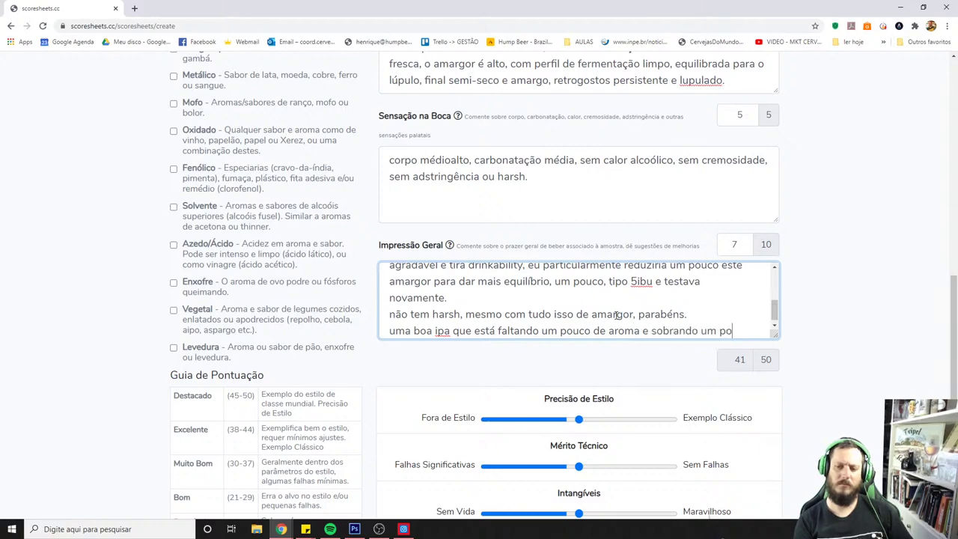
type("uco de amargor.")
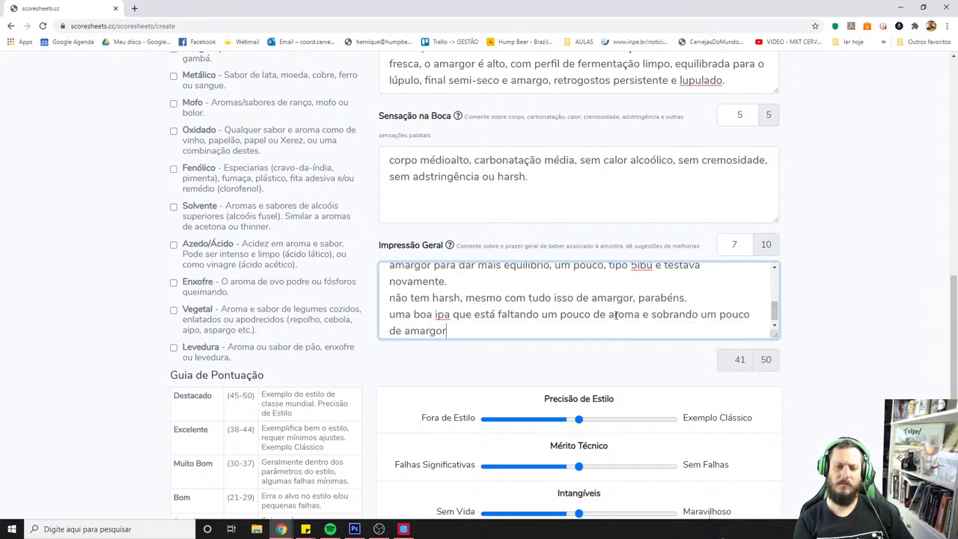
key("Return")
- Rate Precisão de Estilo near Exemplo Clássico, Mérito Técnico near Sem Falhas, and Intangíveis slightly lower, toward Maravilhoso
left_click_drag(578, 419, 654, 419)
scroll(650, 427, "down", 2)
left_click_drag(579, 337, 655, 336)
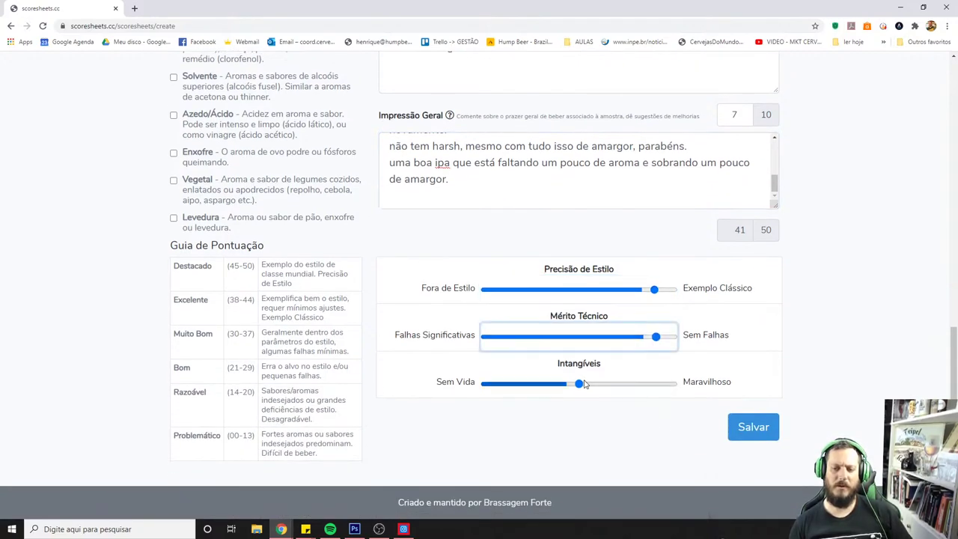
left_click_drag(579, 384, 642, 388)
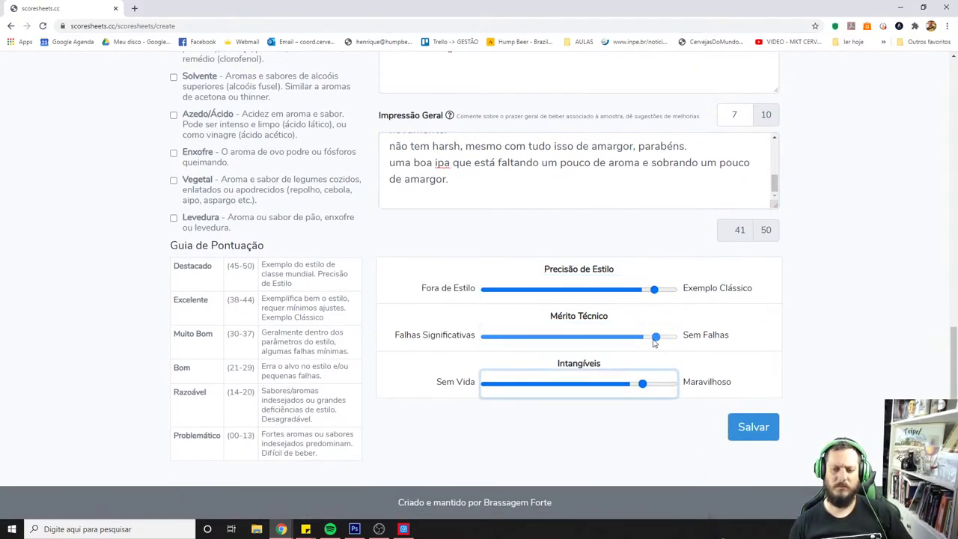
left_click_drag(656, 337, 649, 340)
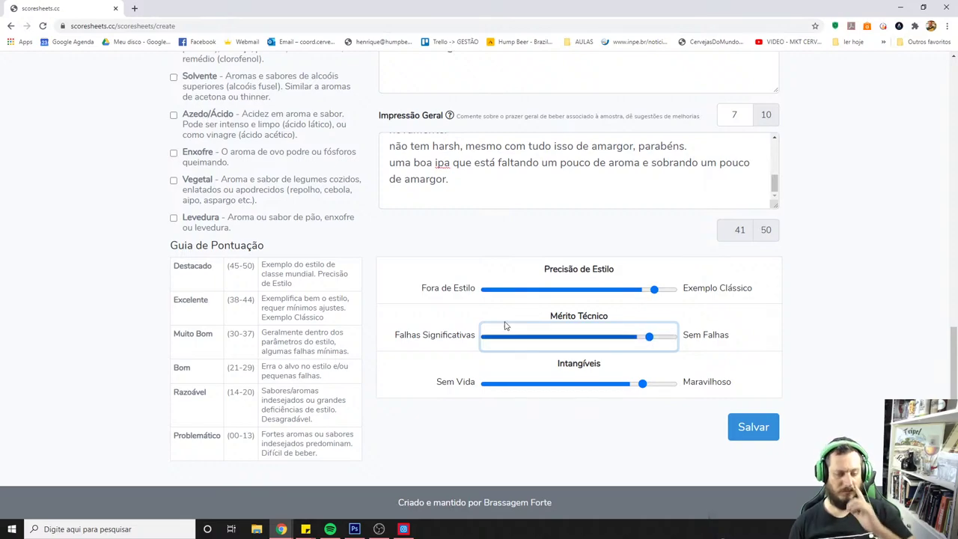
- Review the off-flavour descriptor checklist, section comments and beer details of the filled-in scoresheet
scroll(257, 314, "up", 3)
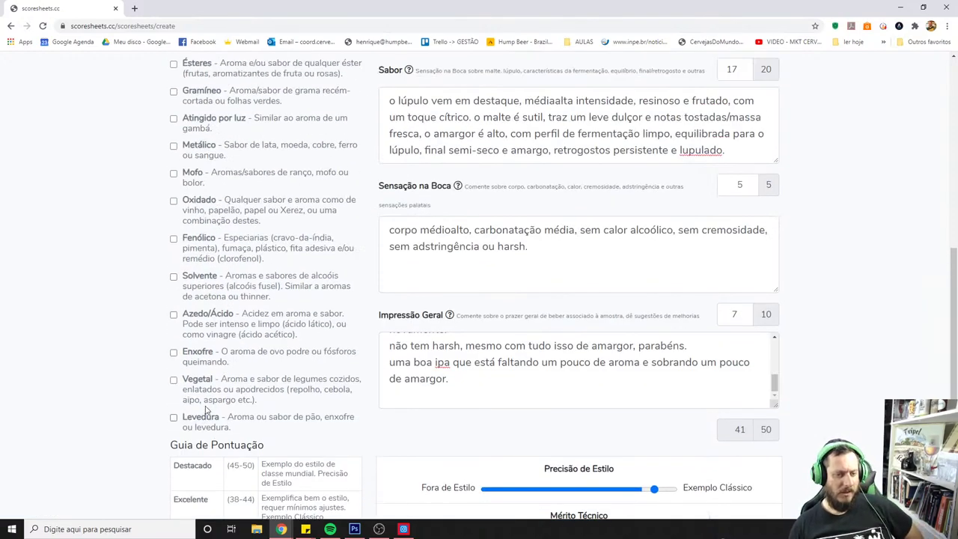
scroll(198, 293, "up", 2)
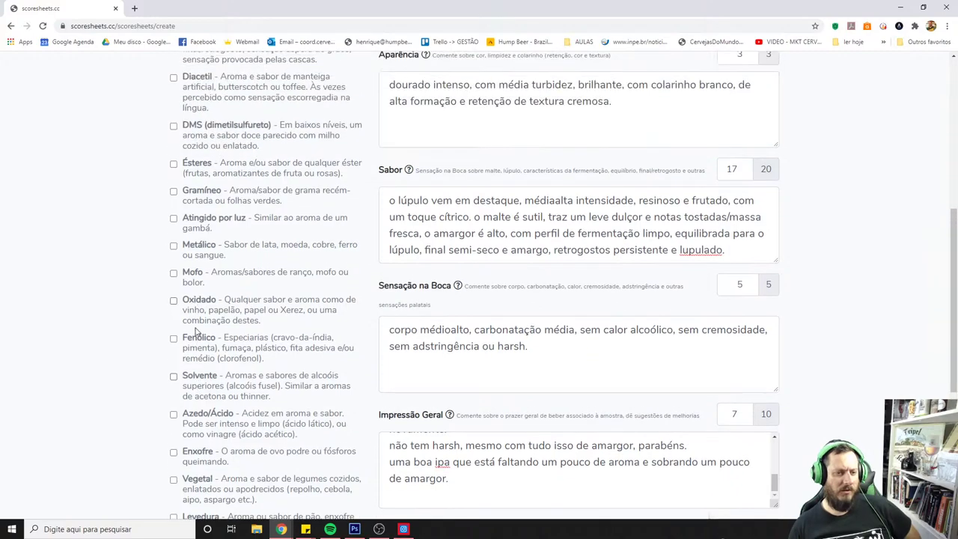
scroll(214, 310, "up", 2)
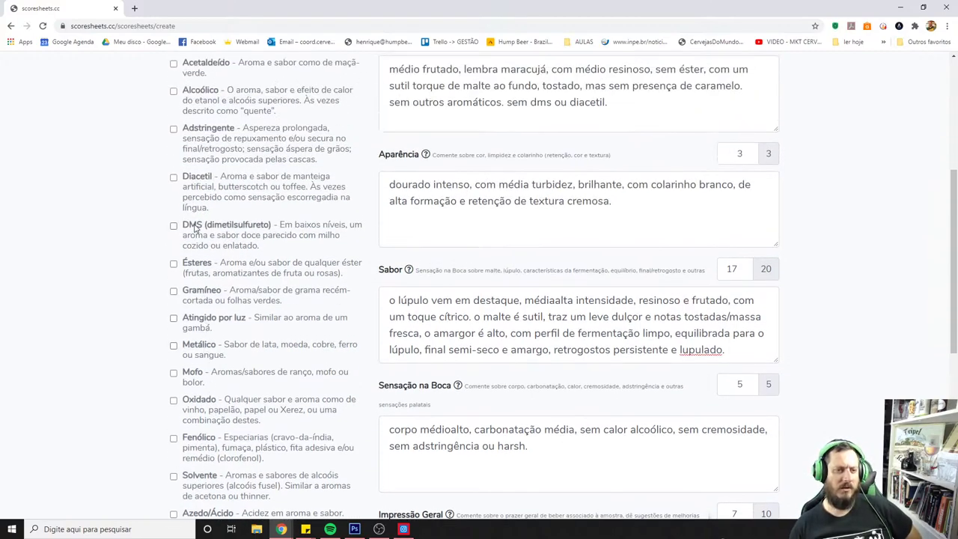
scroll(197, 228, "up", 2)
scroll(299, 270, "up", 2)
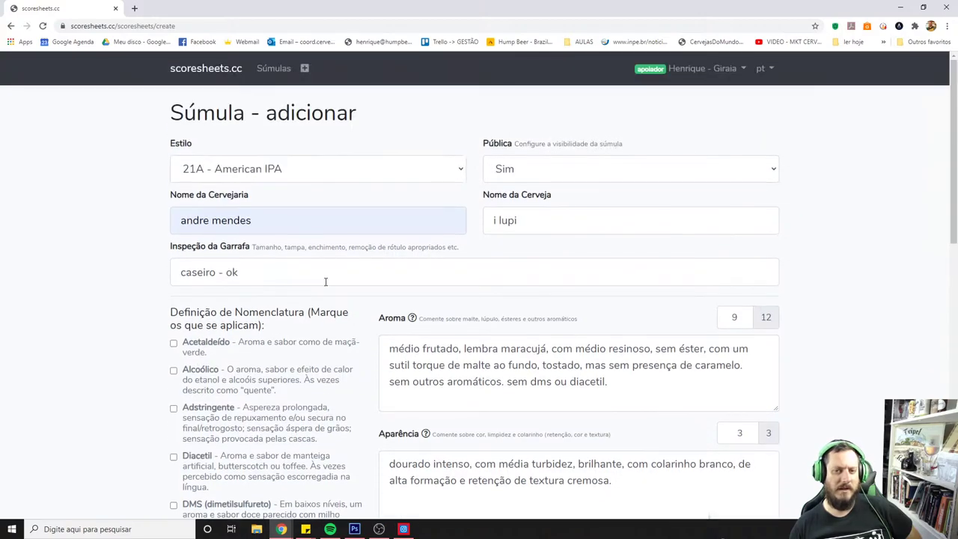
scroll(374, 292, "down", 9)
scroll(509, 309, "up", 2)
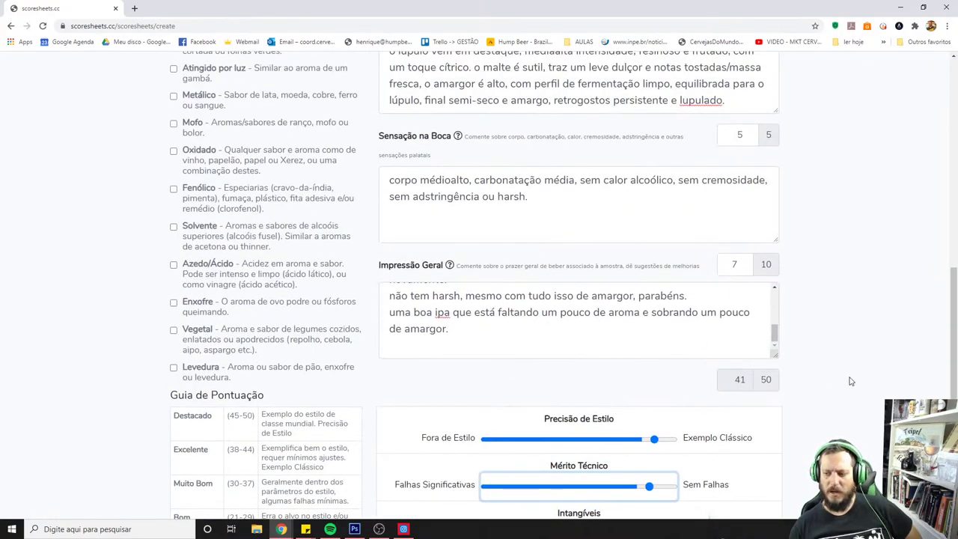
- Reread the overall impression comment from its opening sentence to the closing remark
left_click(518, 342)
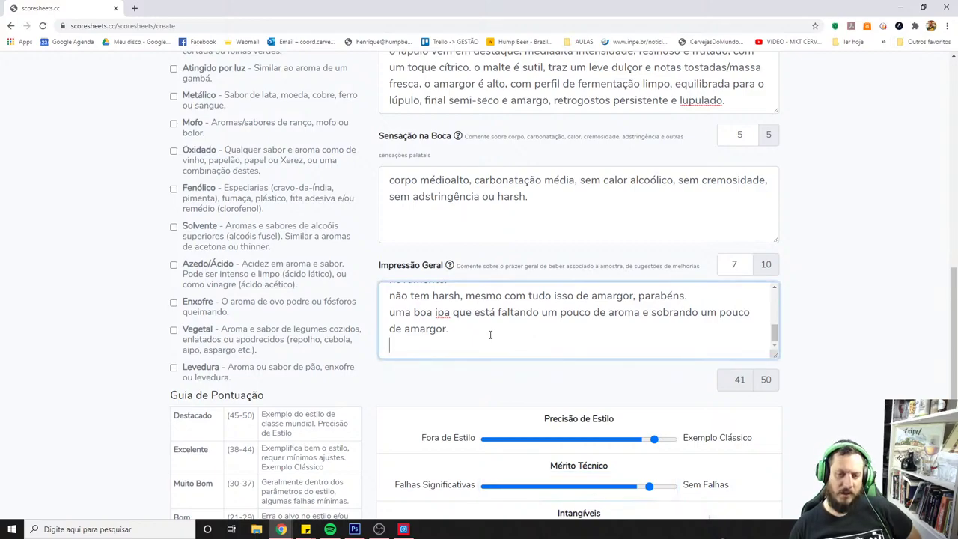
scroll(490, 335, "up", 4)
scroll(464, 333, "down", 6)
scroll(443, 330, "up", 1)
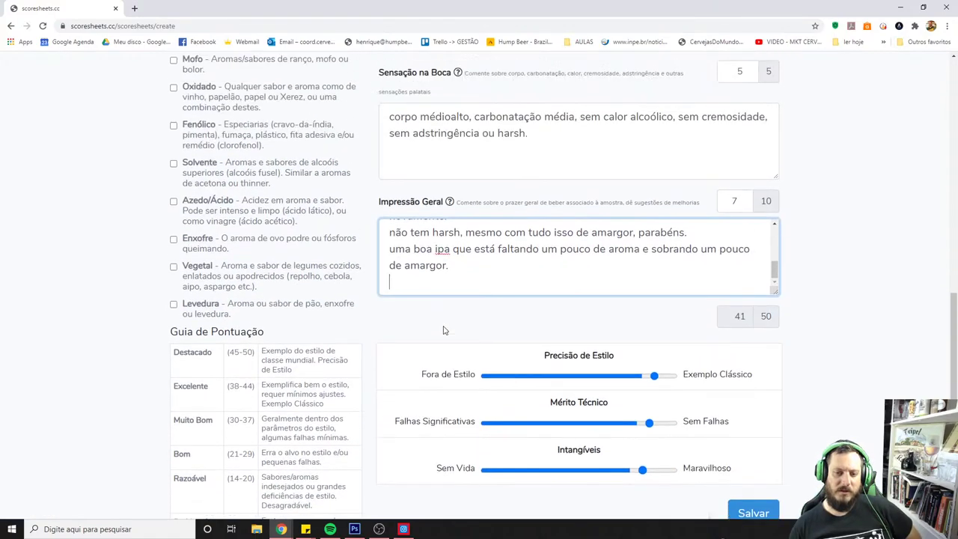
scroll(443, 330, "up", 1)
scroll(442, 338, "up", 1)
scroll(465, 351, "up", 5)
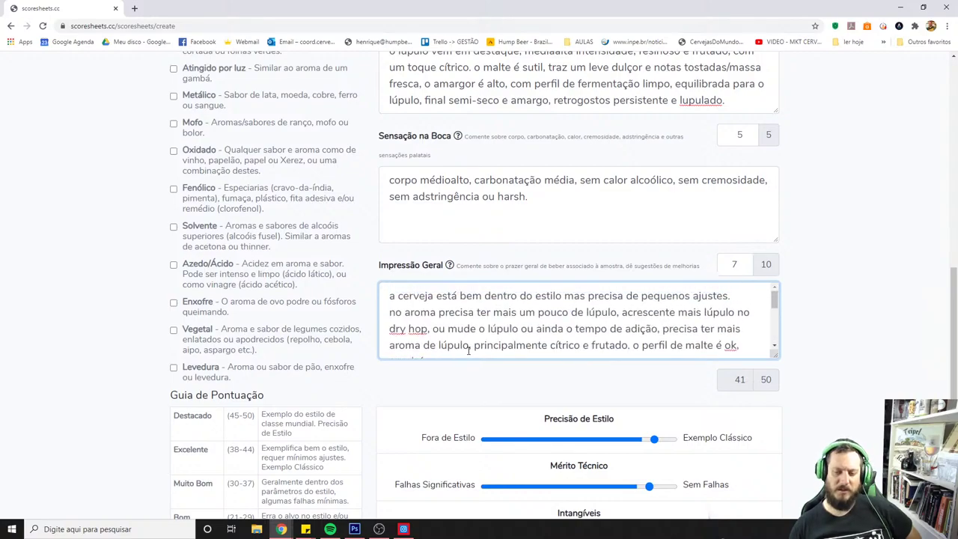
scroll(321, 364, "down", 2)
scroll(529, 248, "down", 5)
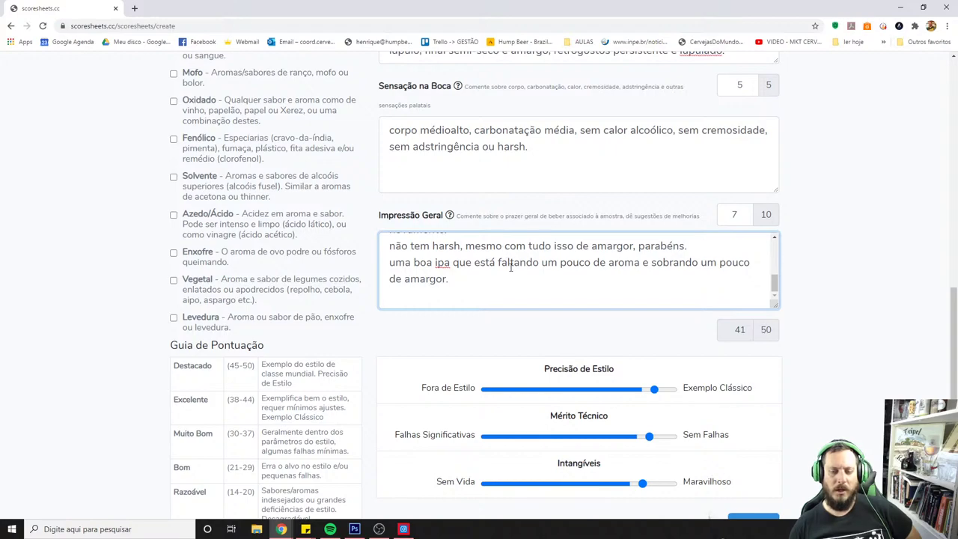
- Save the completed American IPA scoresheet
scroll(591, 336, "down", 2)
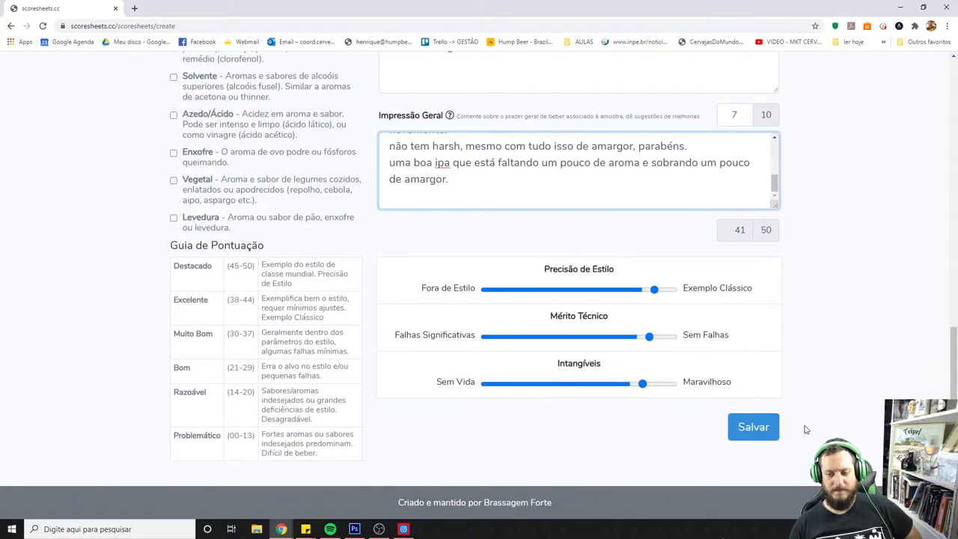
left_click(803, 430)
left_click(745, 437)
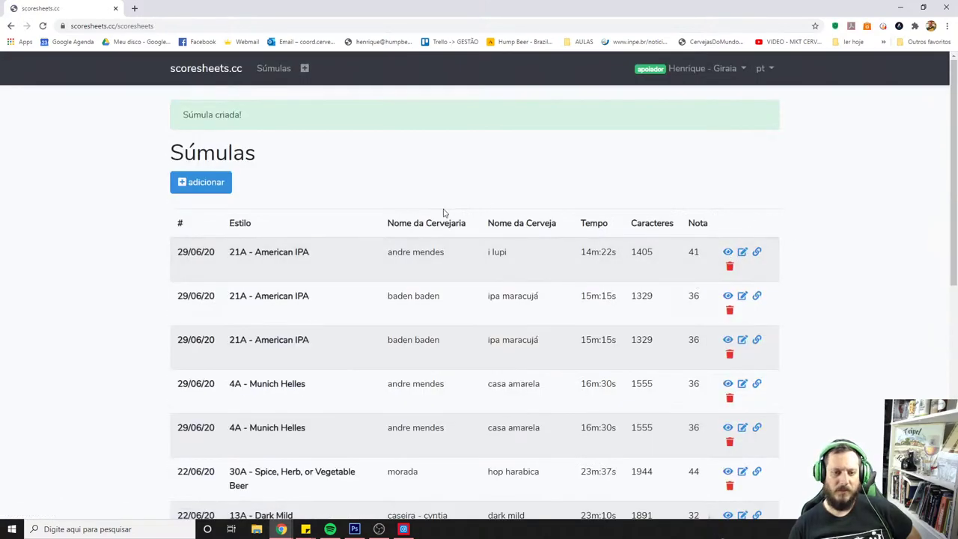
left_click_drag(394, 254, 435, 277)
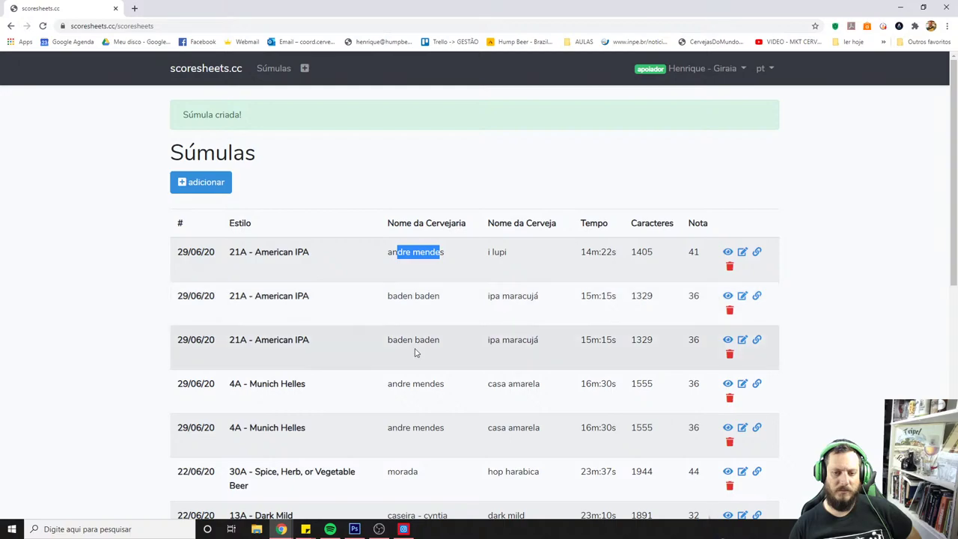
left_click_drag(398, 384, 428, 386)
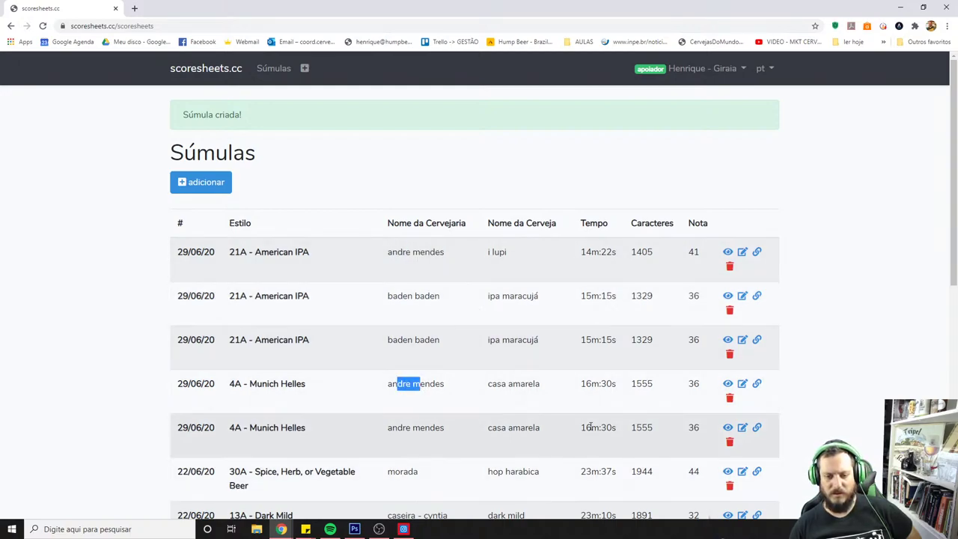